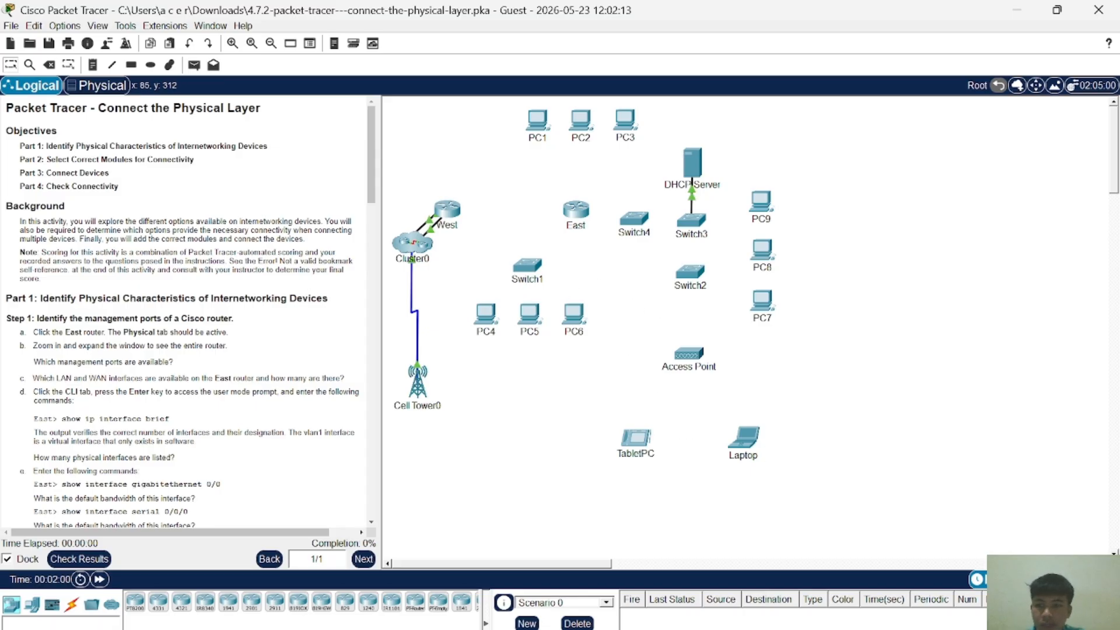
# Step: Open the East router's physical device view and zoom in on its chassis to examine the ports
pyautogui.scroll(-1, 273, 300)
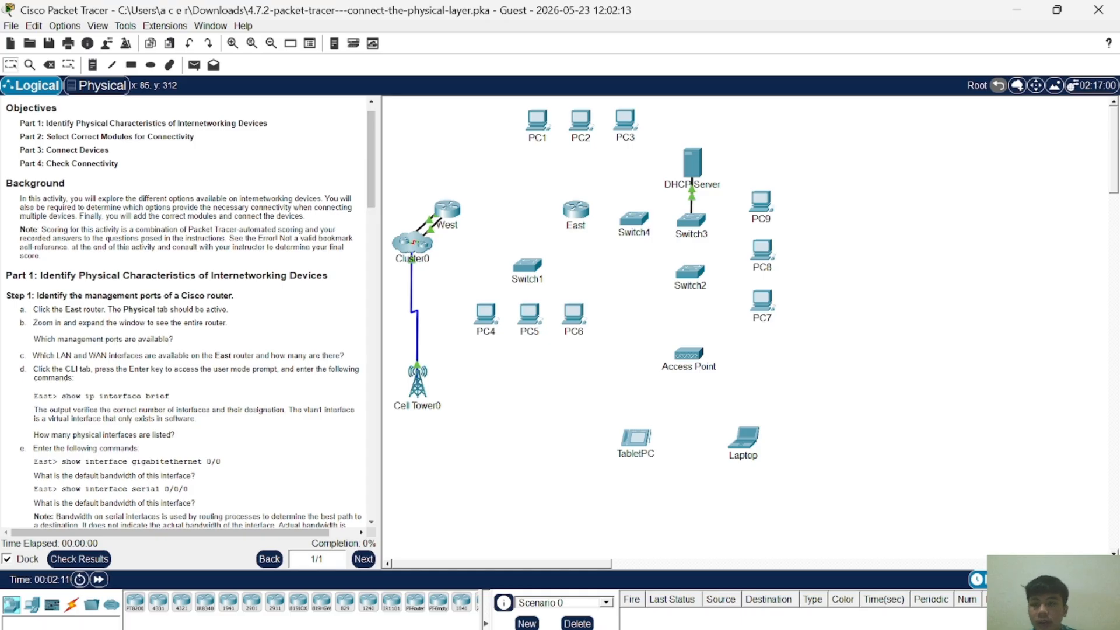
pyautogui.scroll(-2, 186, 309)
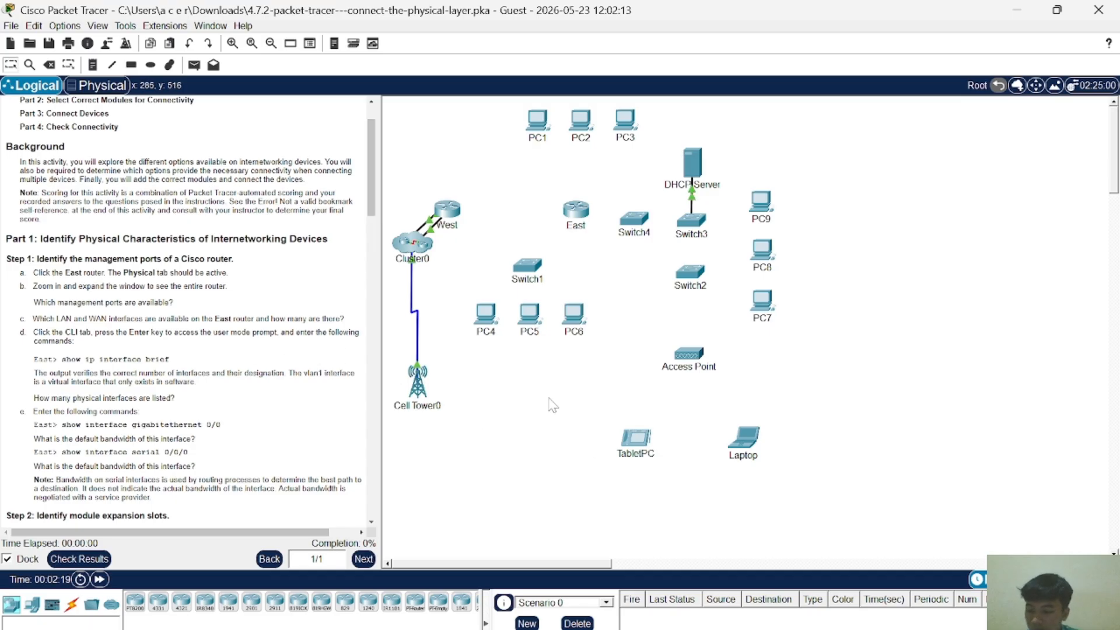
pyautogui.click(575, 217)
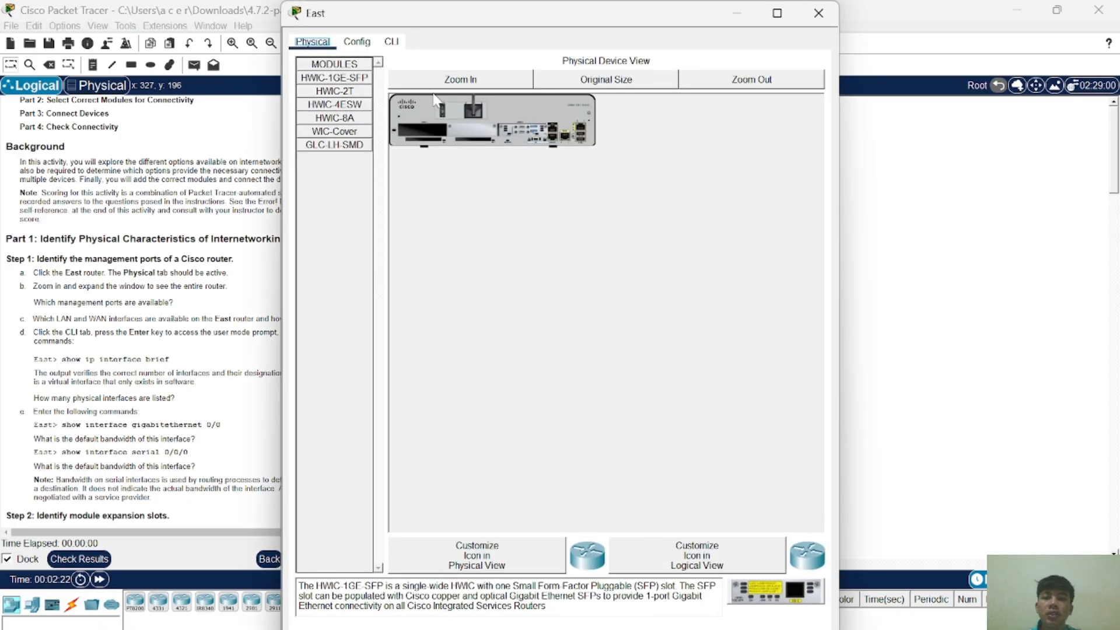
pyautogui.click(474, 80)
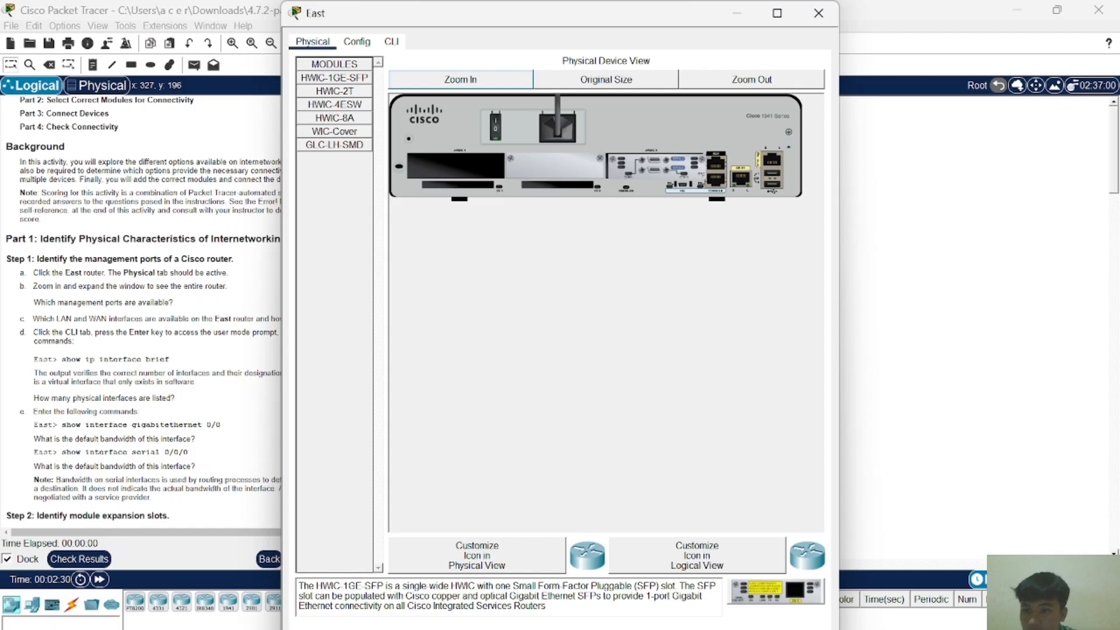
# Step: Read on in the activity instructions and view the descriptions of the East router's GLC-LH-SMD and WIC-Cover modules
pyautogui.scroll(-1, 79, 390)
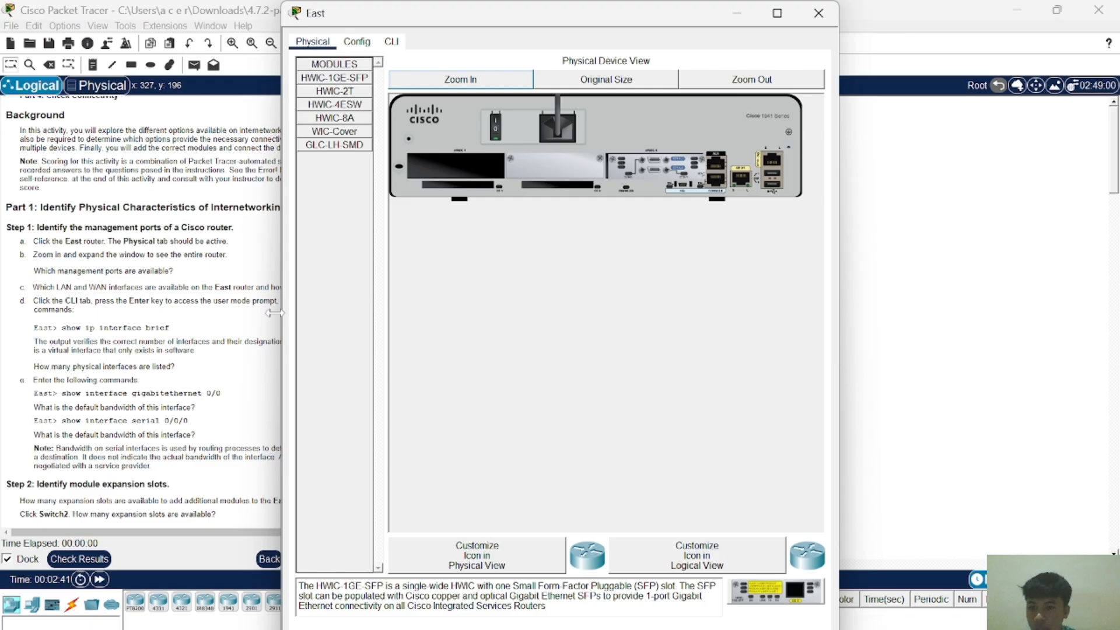
pyautogui.scroll(-3, 222, 355)
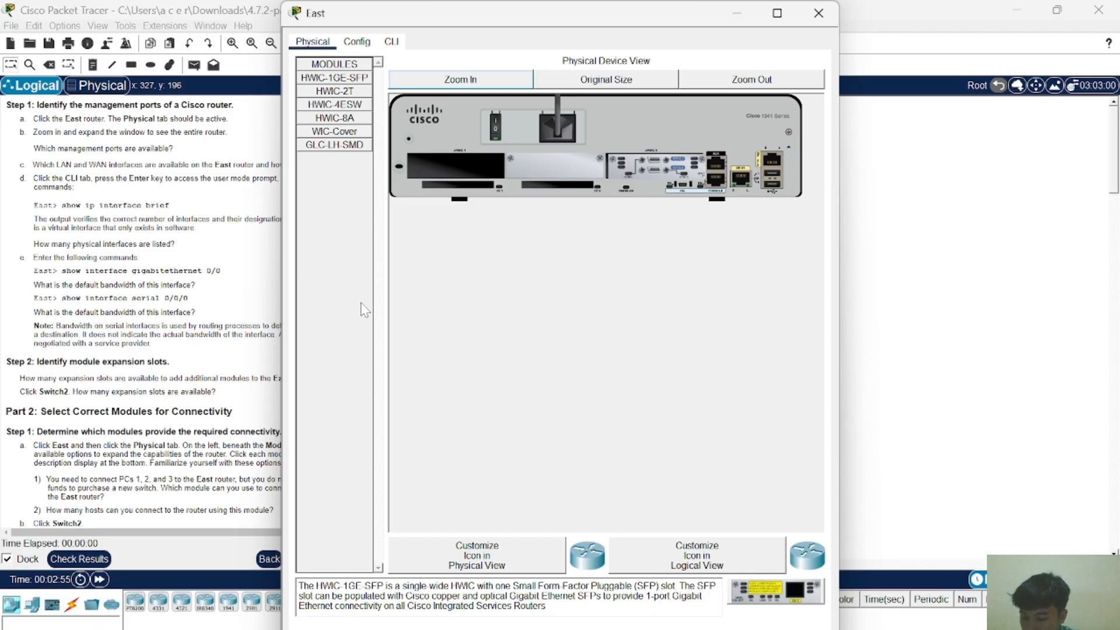
pyautogui.click(343, 137)
pyautogui.click(343, 144)
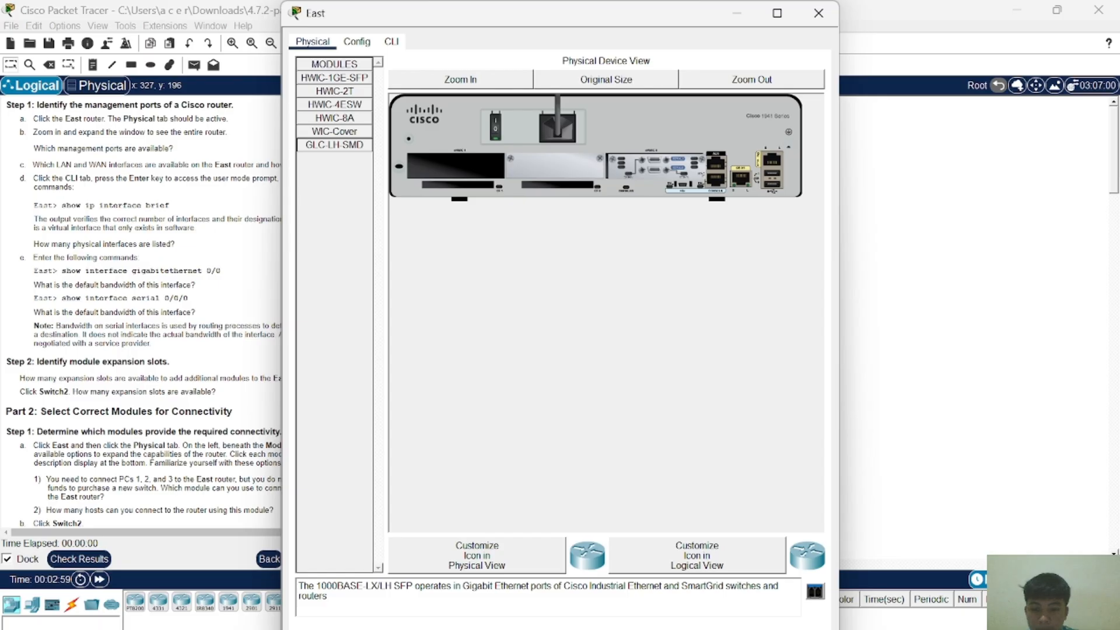
pyautogui.scroll(-1, 127, 286)
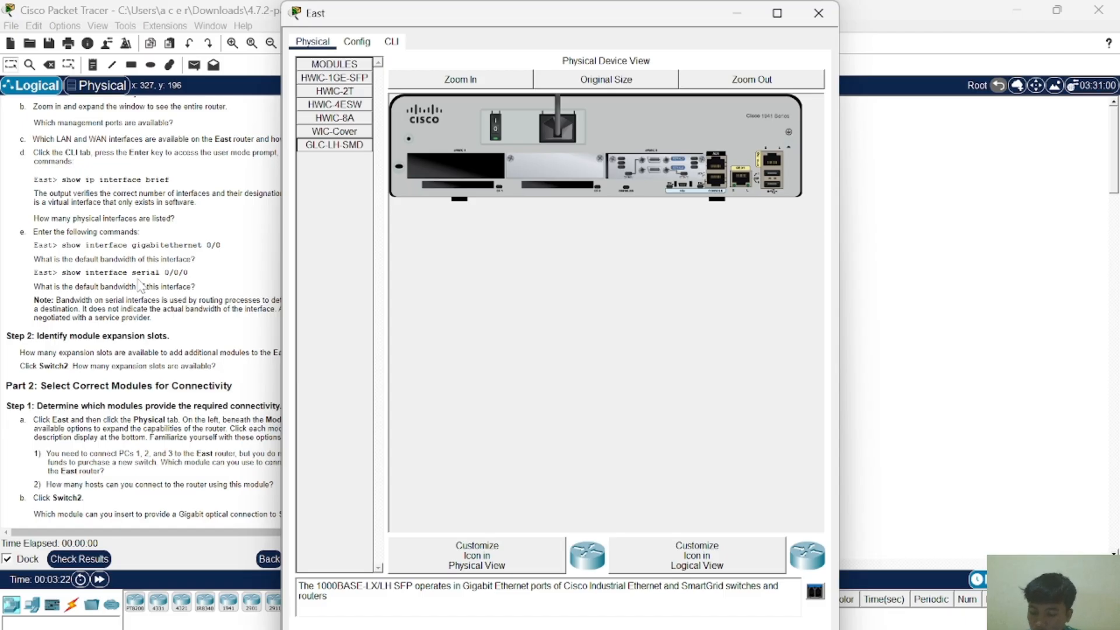
pyautogui.click(324, 135)
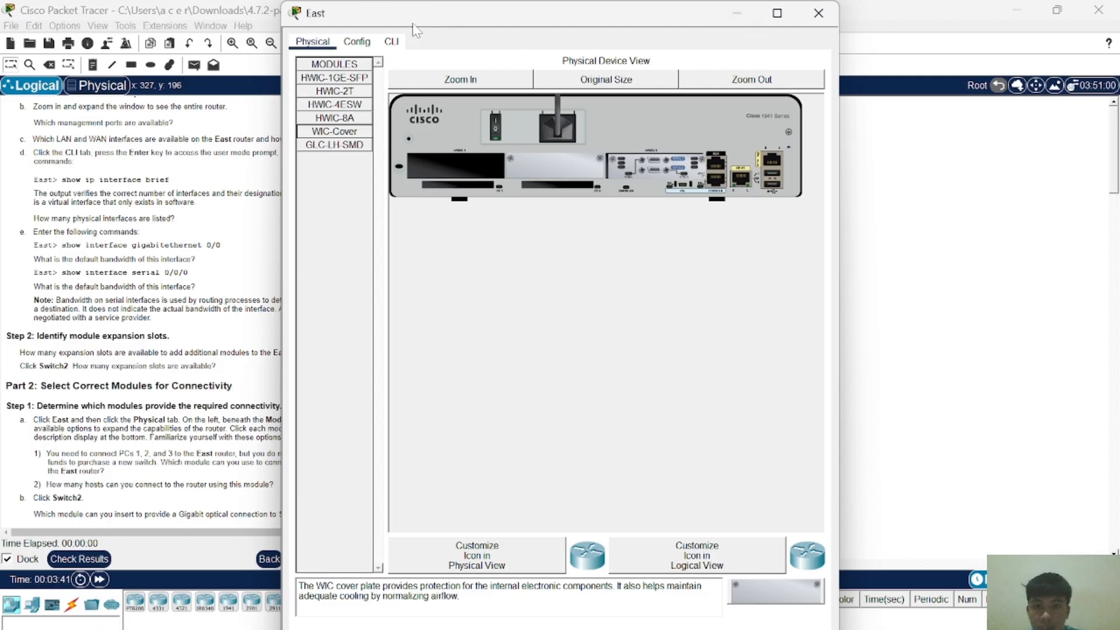
pyautogui.scroll(-1, 143, 311)
pyautogui.scroll(1, 144, 312)
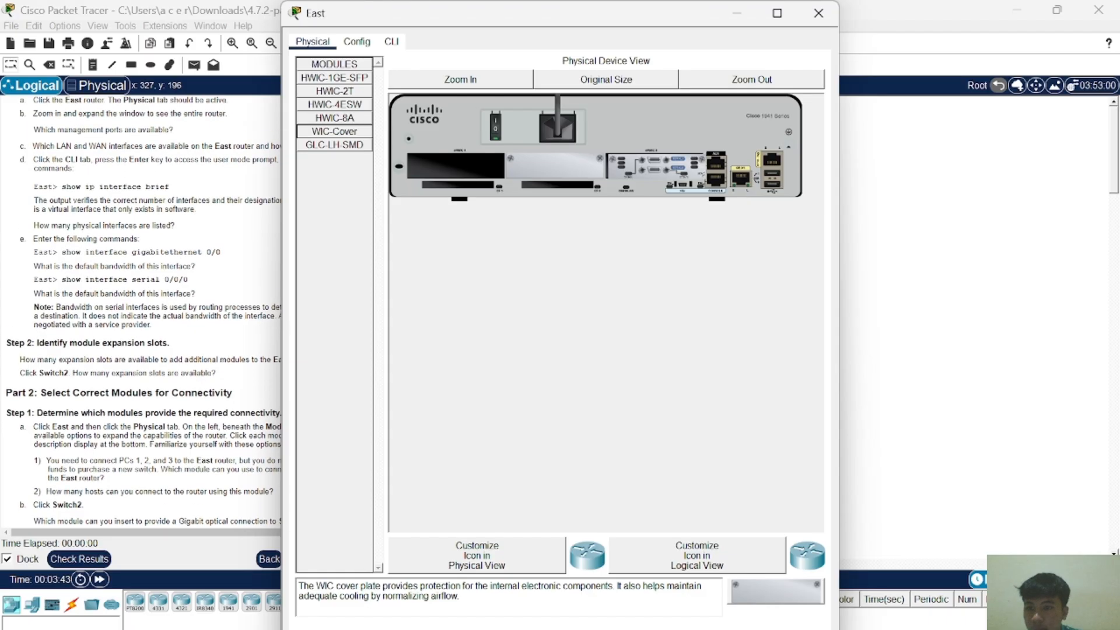
# Step: Open the East router's CLI, place its window beside the instructions, and start the user mode prompt
pyautogui.click(390, 41)
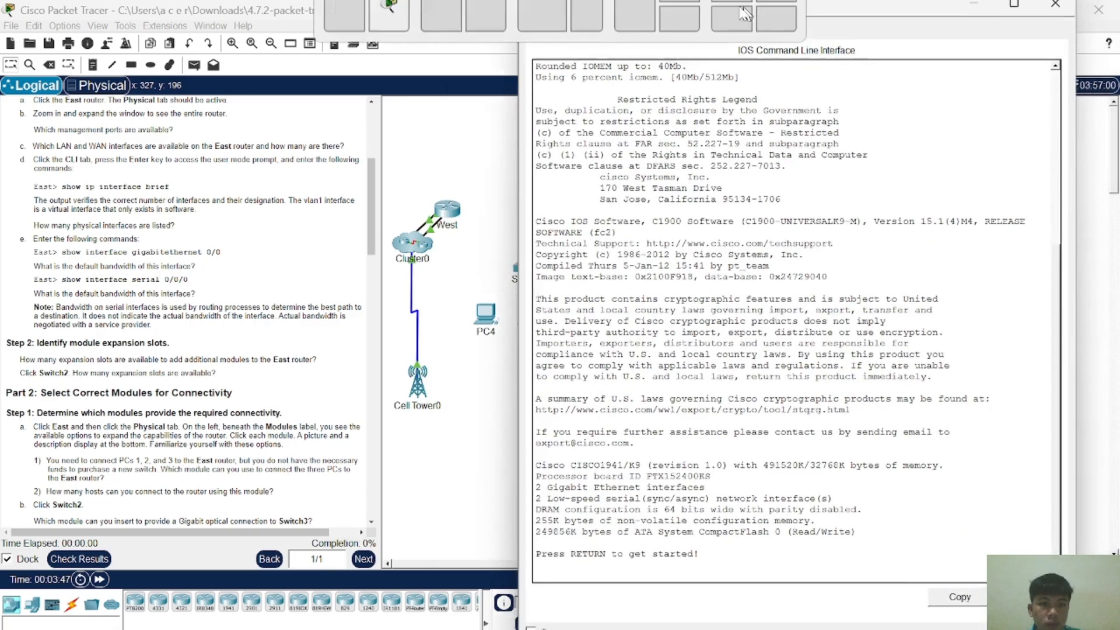
pyautogui.doubleClick(593, 18)
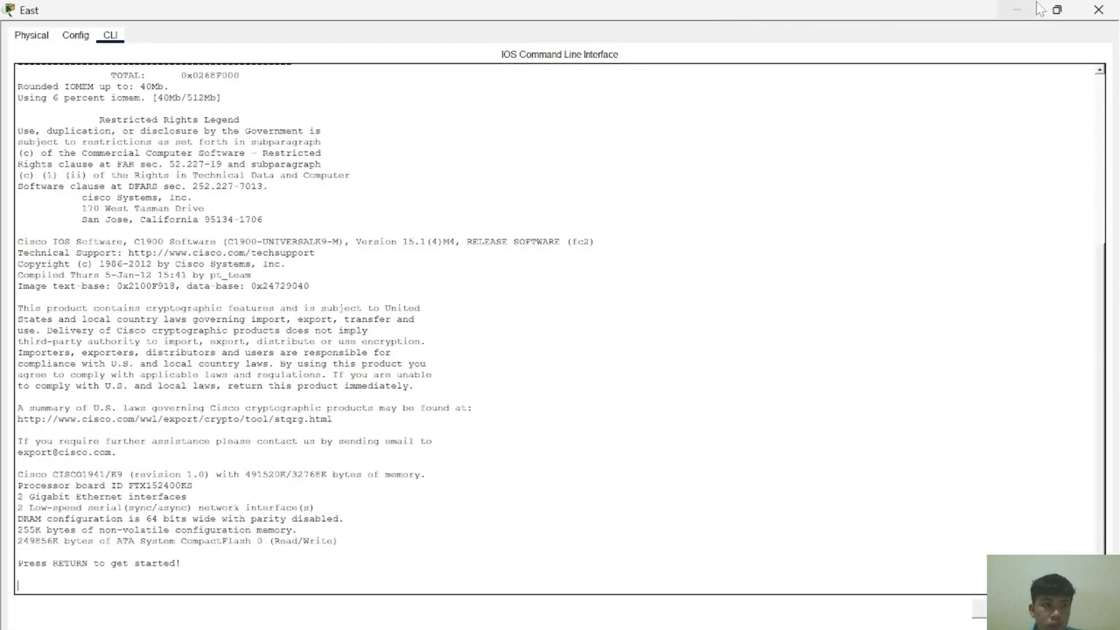
pyautogui.click(1057, 9)
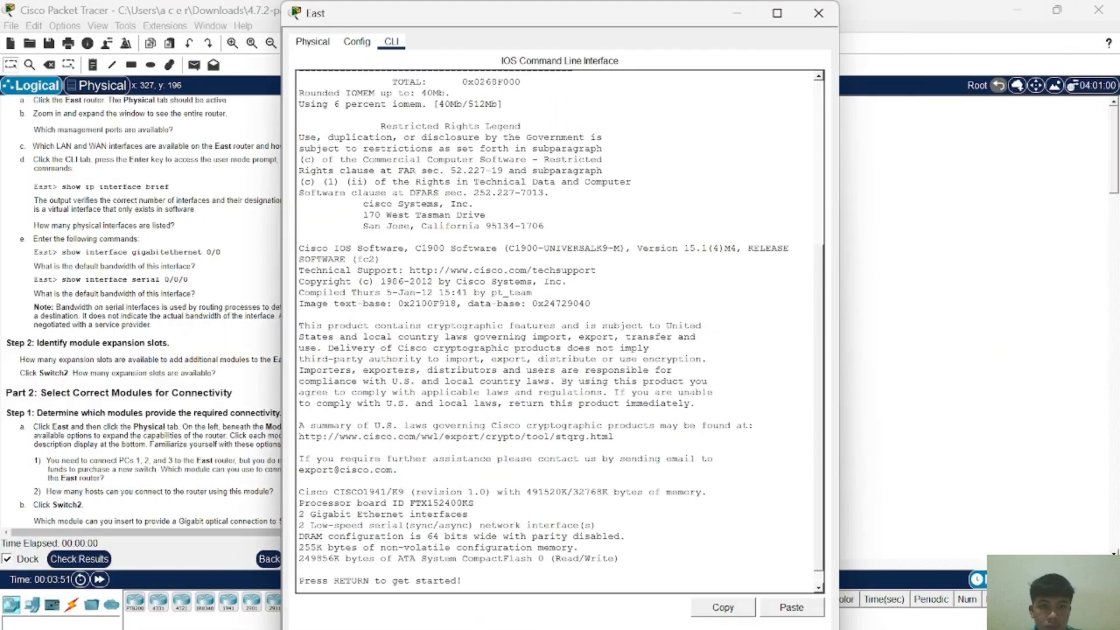
pyautogui.moveTo(642, 23); pyautogui.dragTo(831, 22)
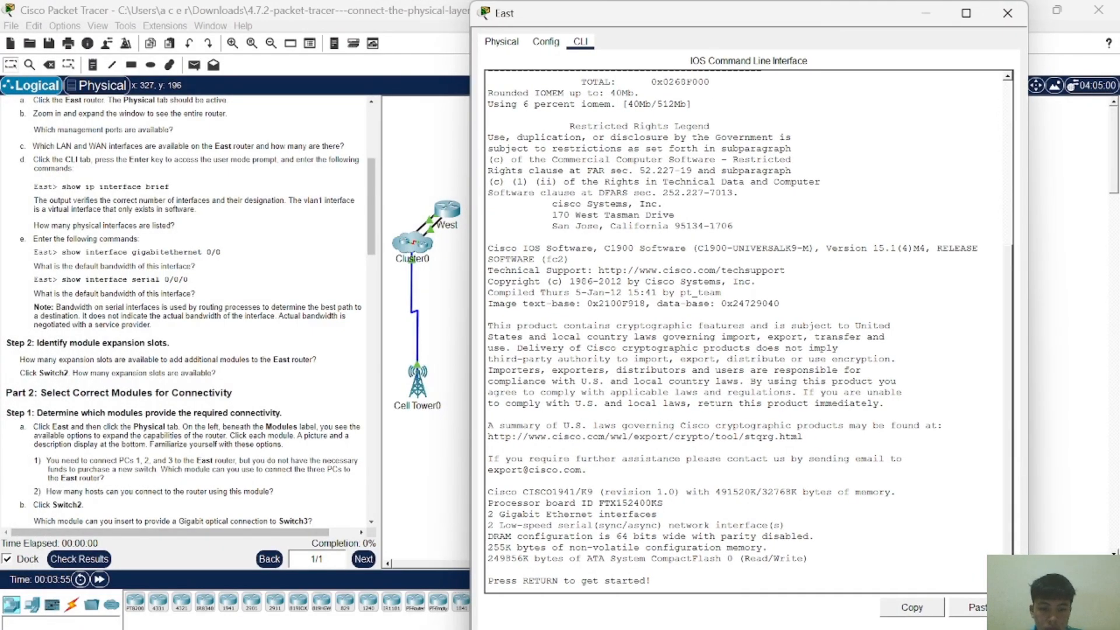
pyautogui.press('Return')
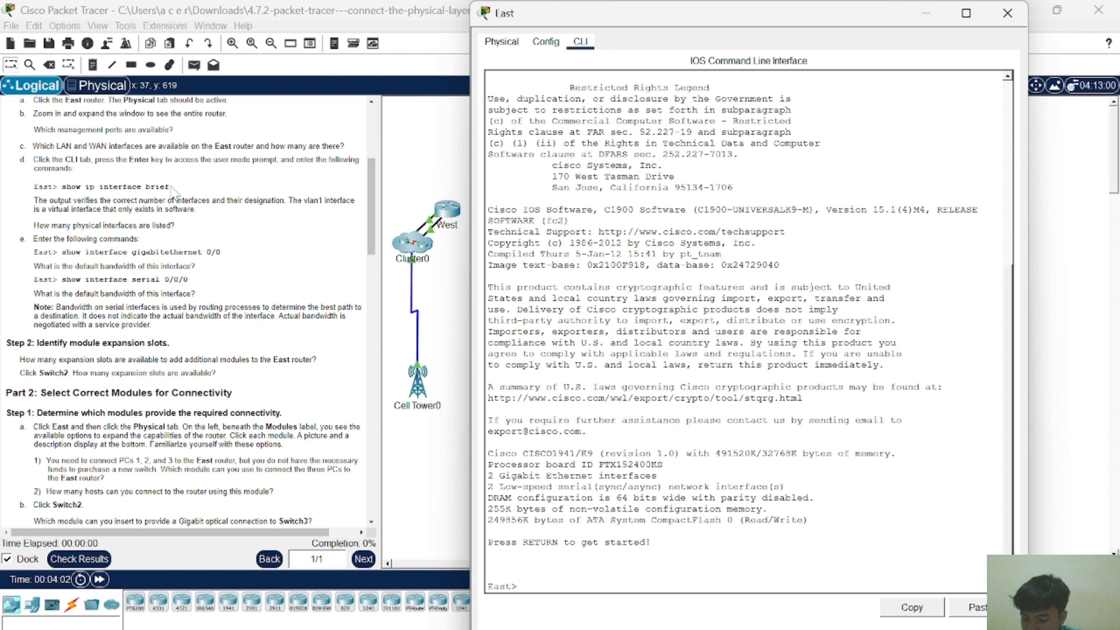
# Step: Copy the command show ip interface brief from the instructions and run it in the East router's CLI
pyautogui.moveTo(170, 187); pyautogui.dragTo(62, 187)
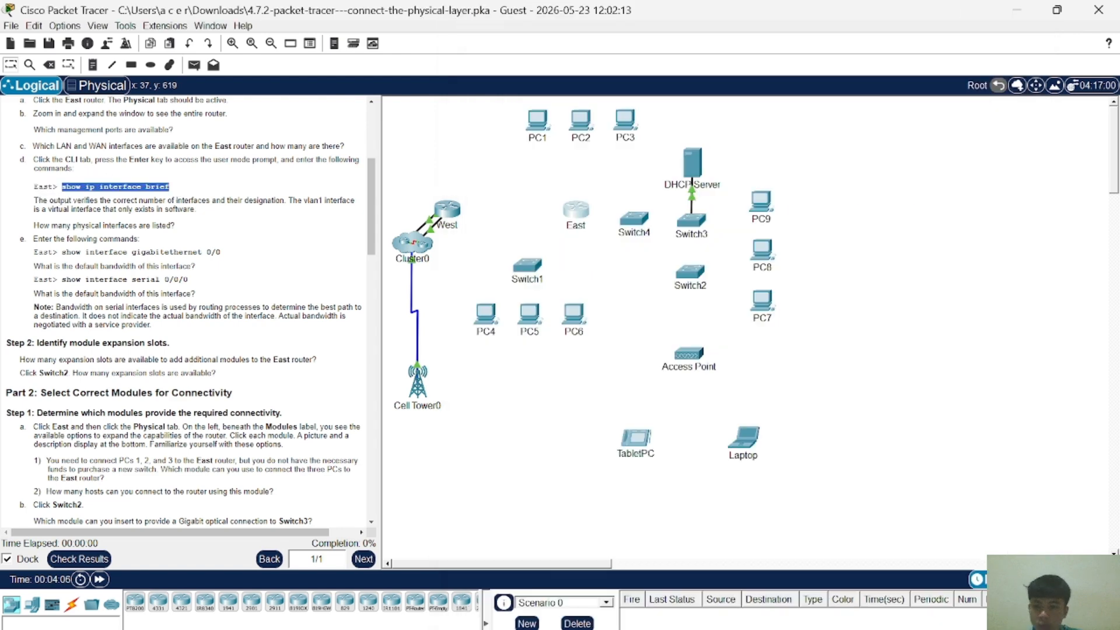
pyautogui.rightClick(62, 187)
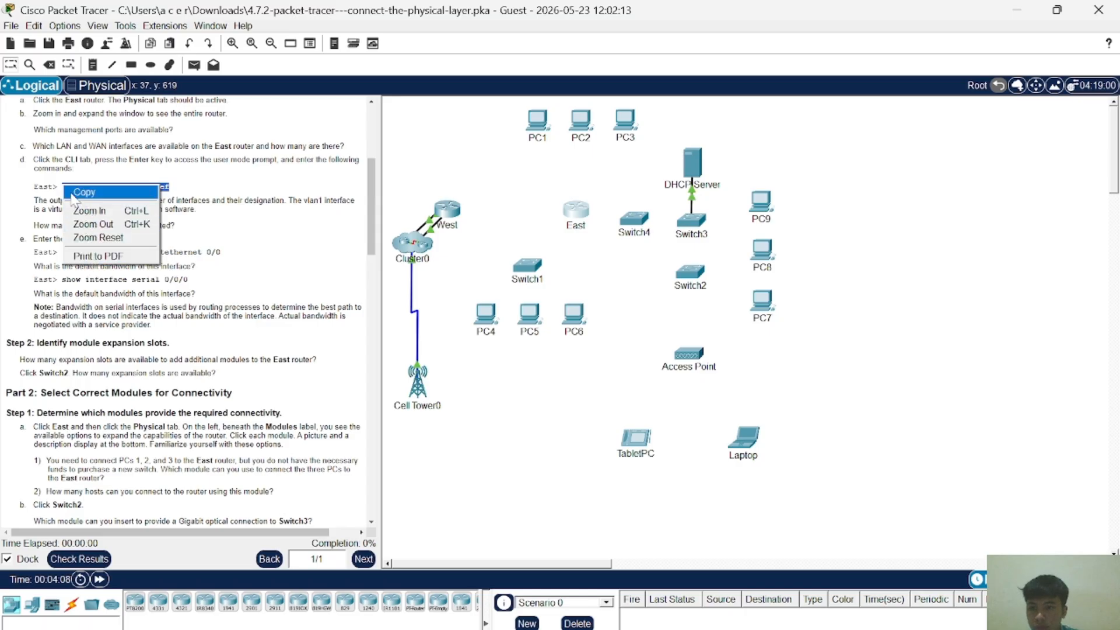
pyautogui.click(75, 193)
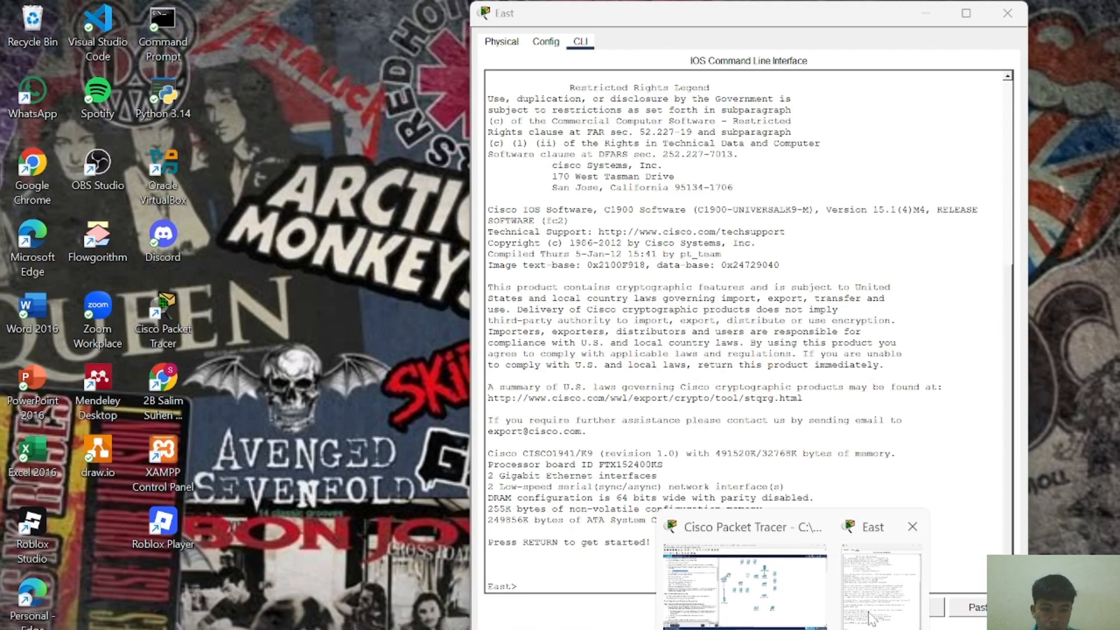
pyautogui.click(991, 568)
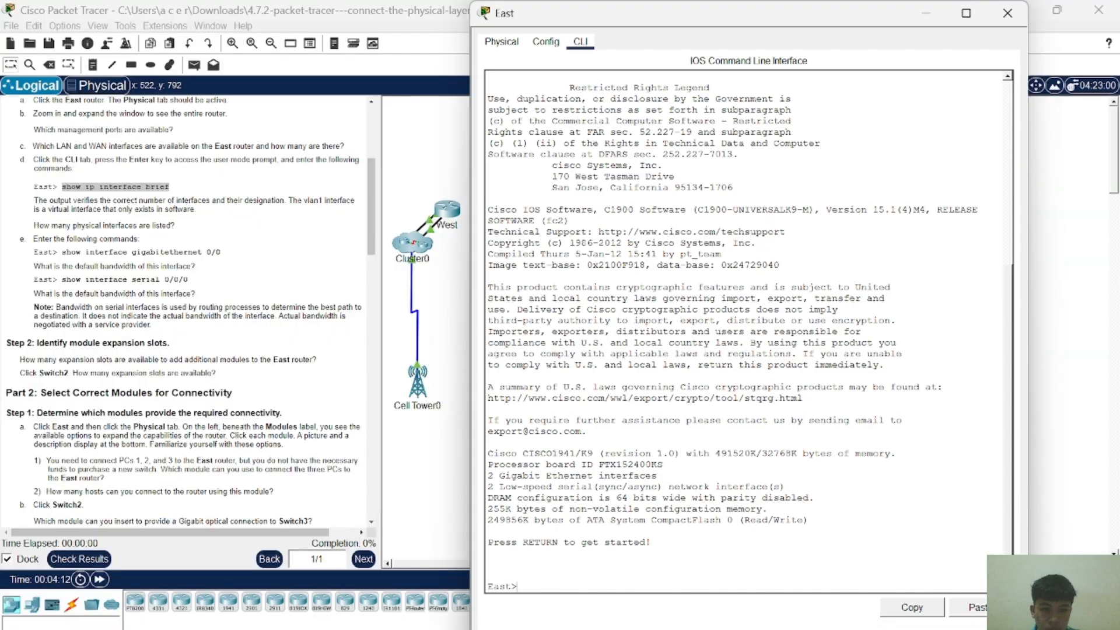
pyautogui.rightClick(711, 584)
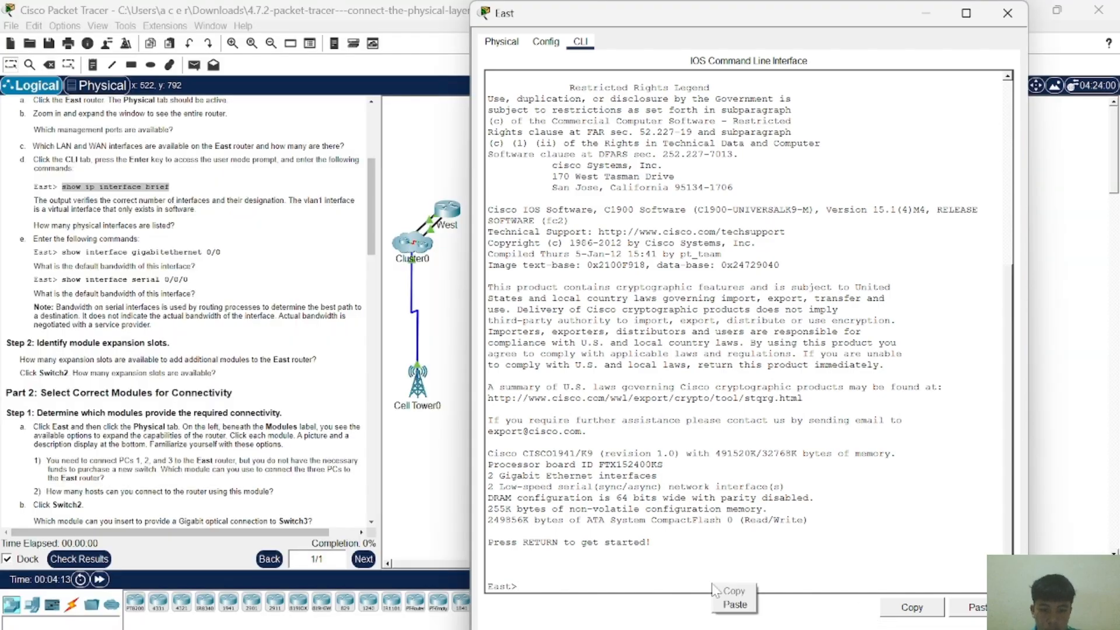
pyautogui.click(733, 605)
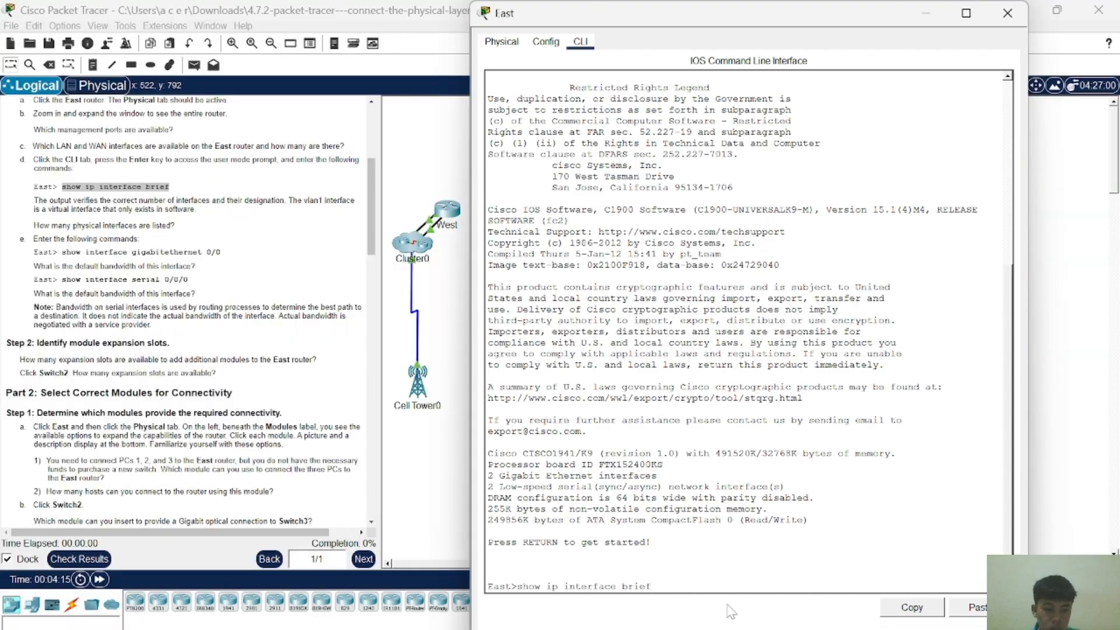
pyautogui.press('Return')
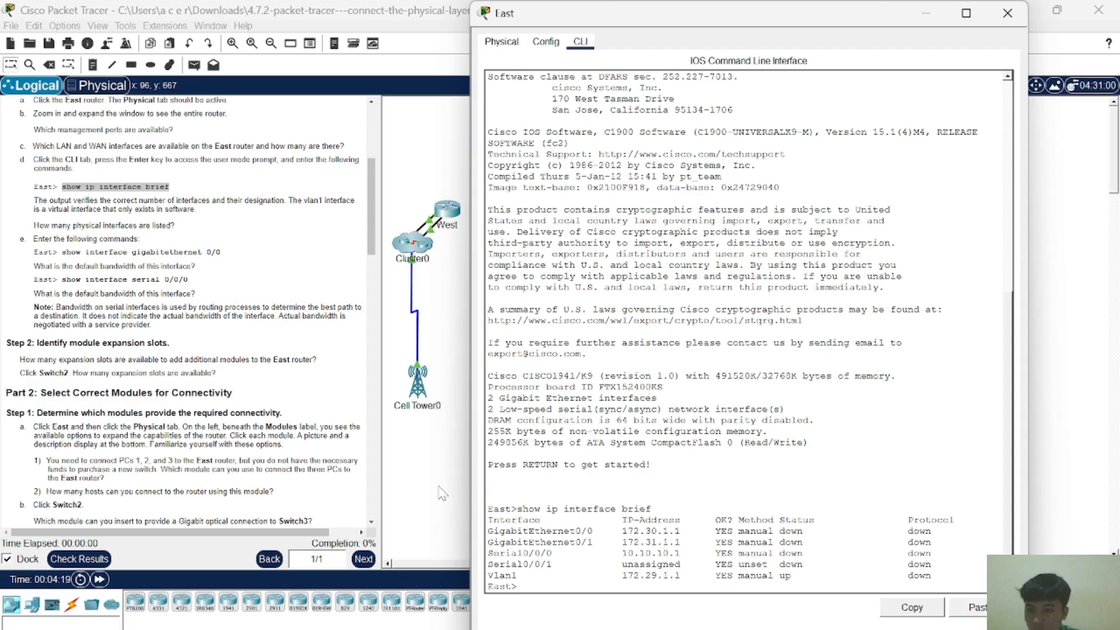
pyautogui.click(228, 368)
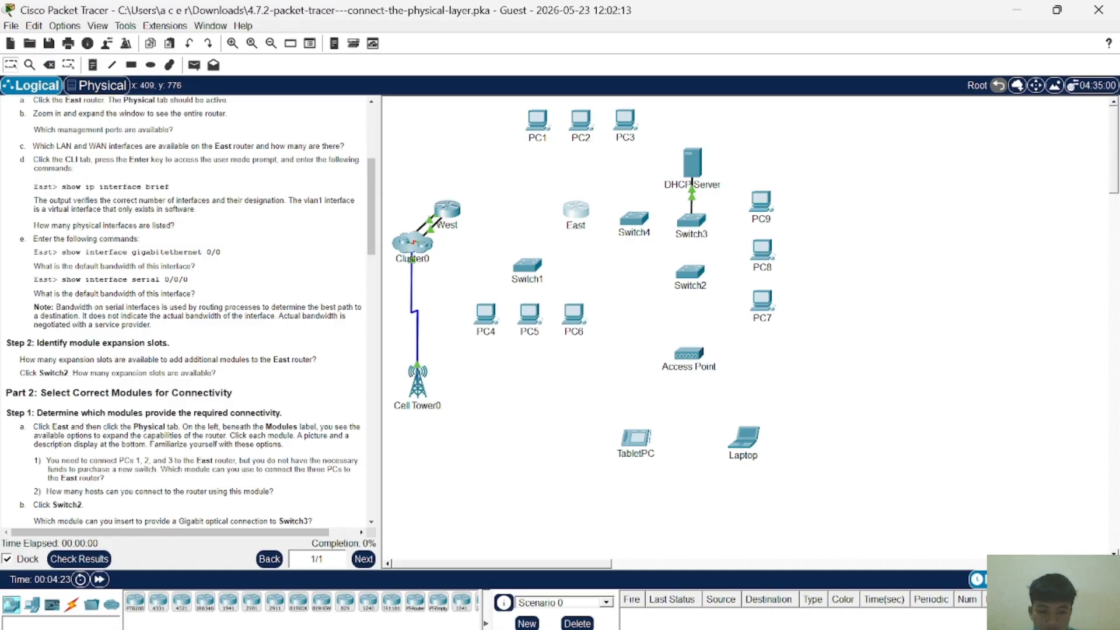
pyautogui.moveTo(796, 629)
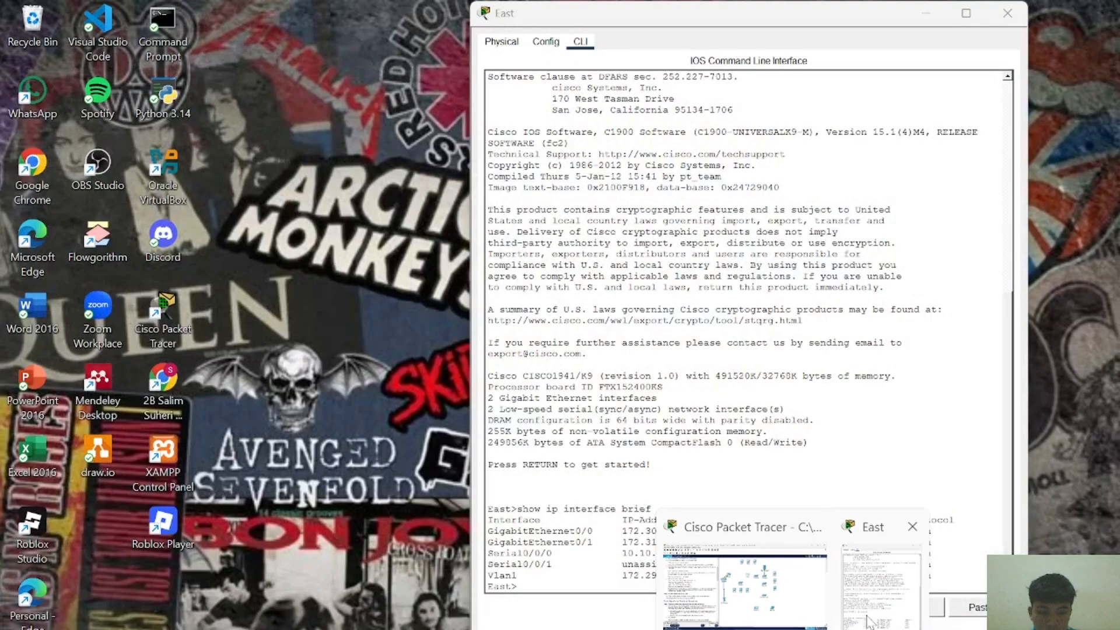
pyautogui.click(870, 621)
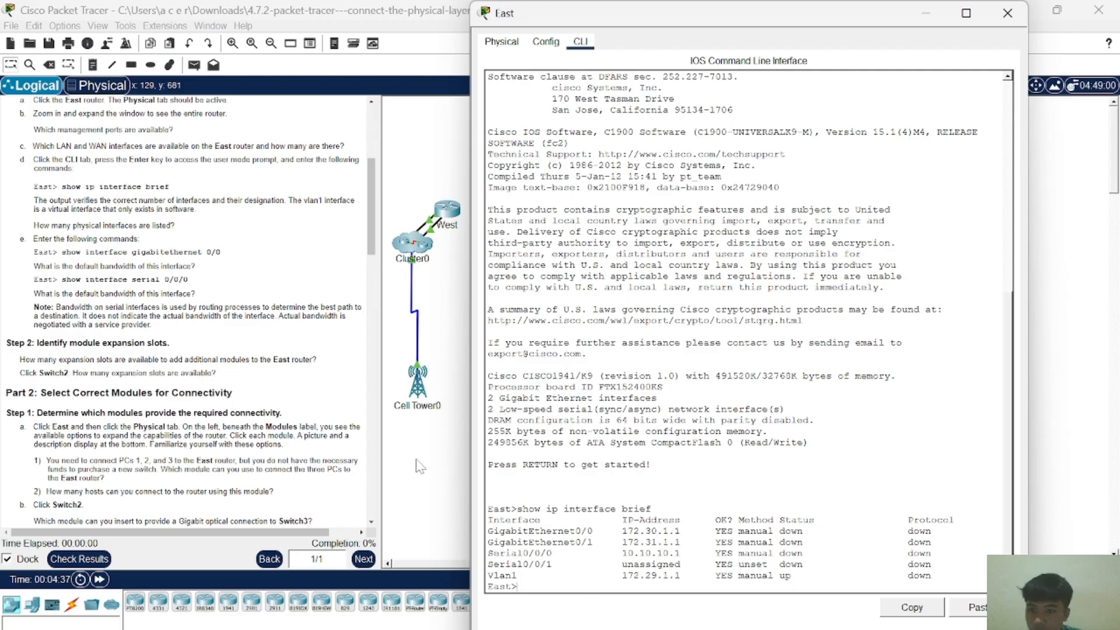
# Step: Copy show interface gigabitethernet 0/0 from the instructions, run it in the East router's CLI, and page through the full output
pyautogui.scroll(-1, 251, 373)
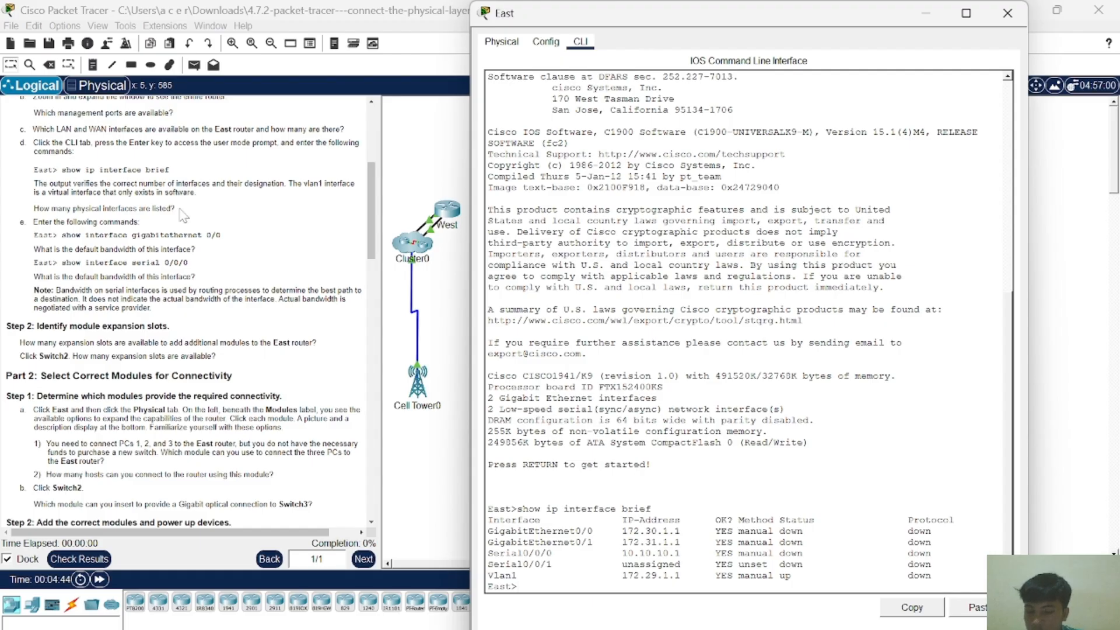
pyautogui.moveTo(222, 236); pyautogui.dragTo(58, 236)
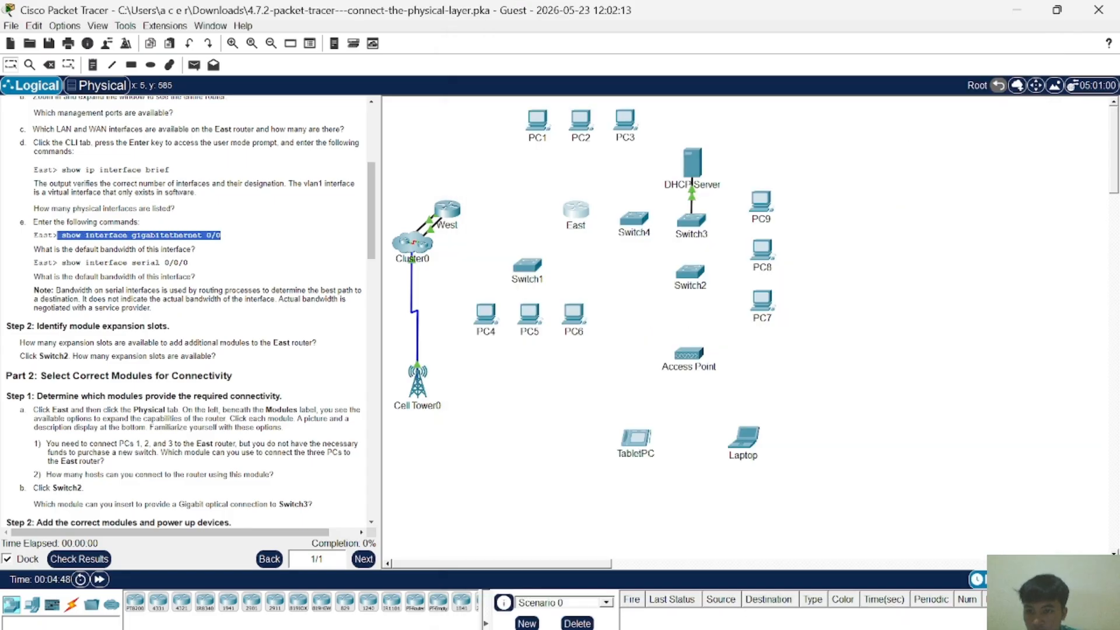
pyautogui.rightClick(61, 236)
pyautogui.click(80, 243)
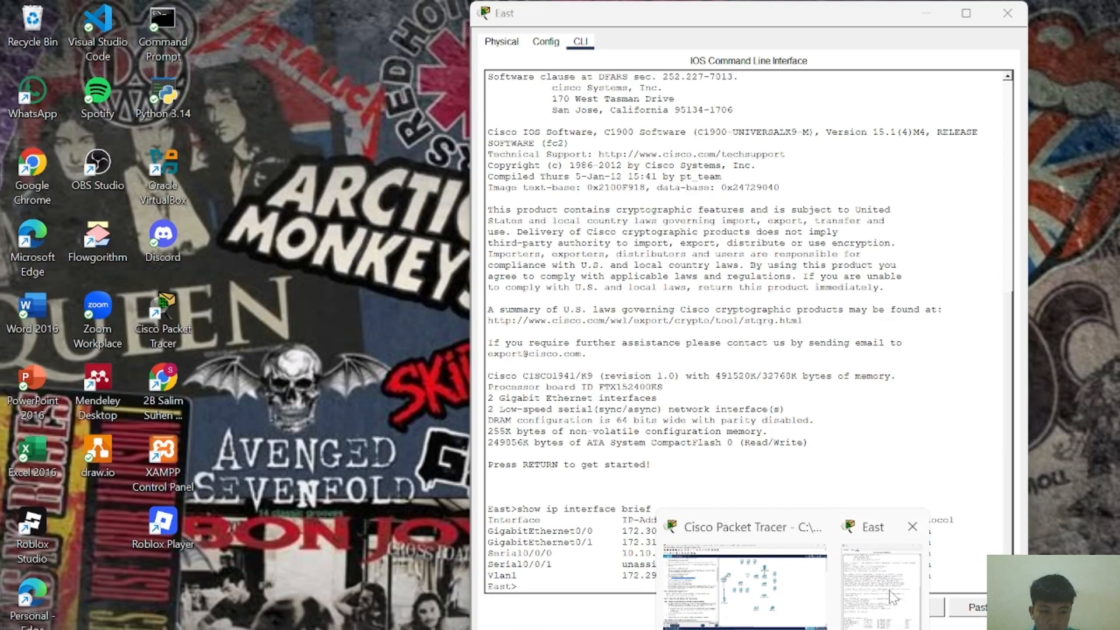
pyautogui.click(875, 589)
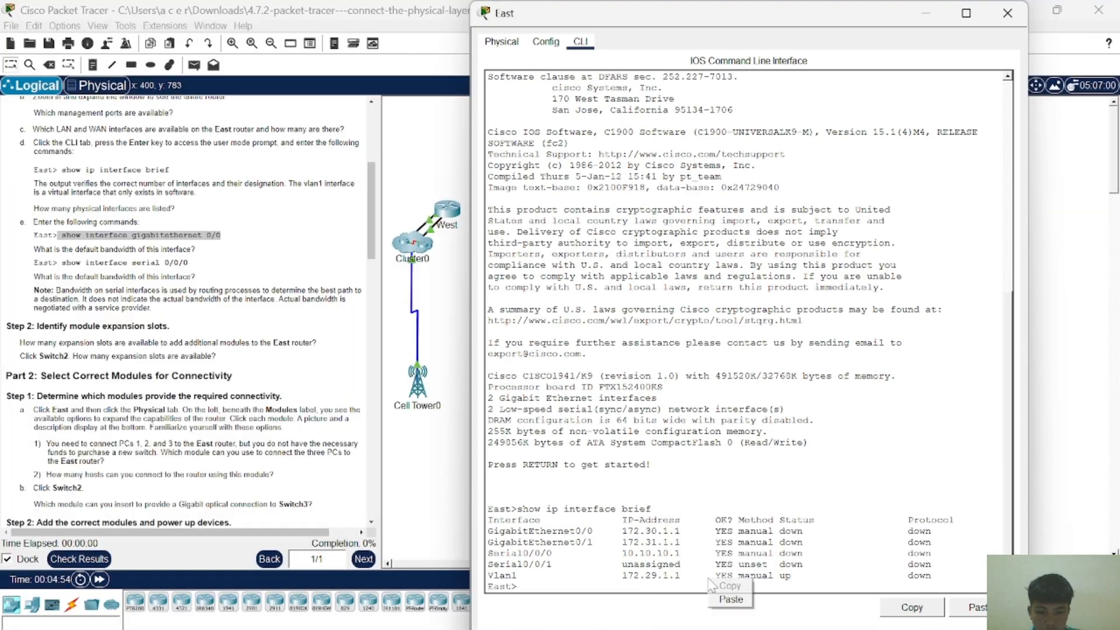
pyautogui.hotkey('ctrl', 'v')
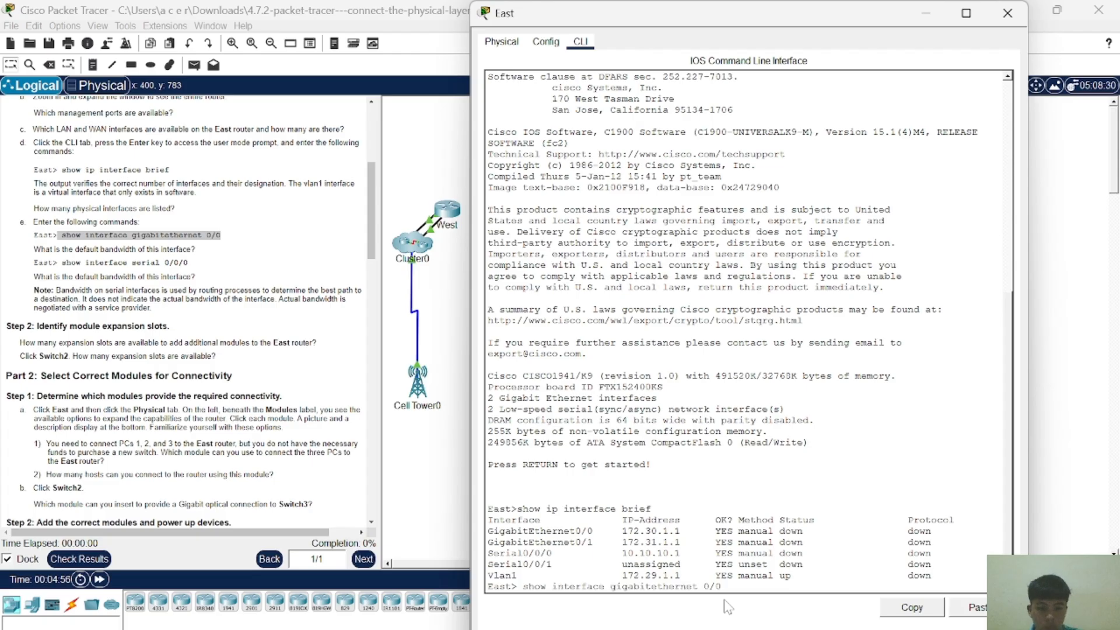
pyautogui.press('Return')
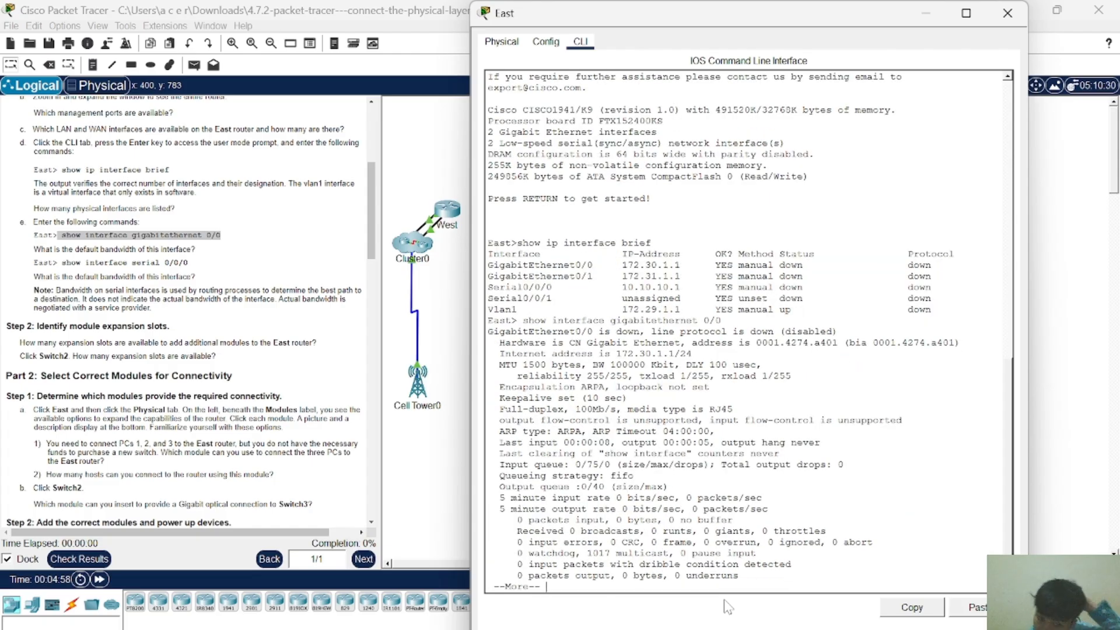
pyautogui.press('Return')
pyautogui.press('Return')
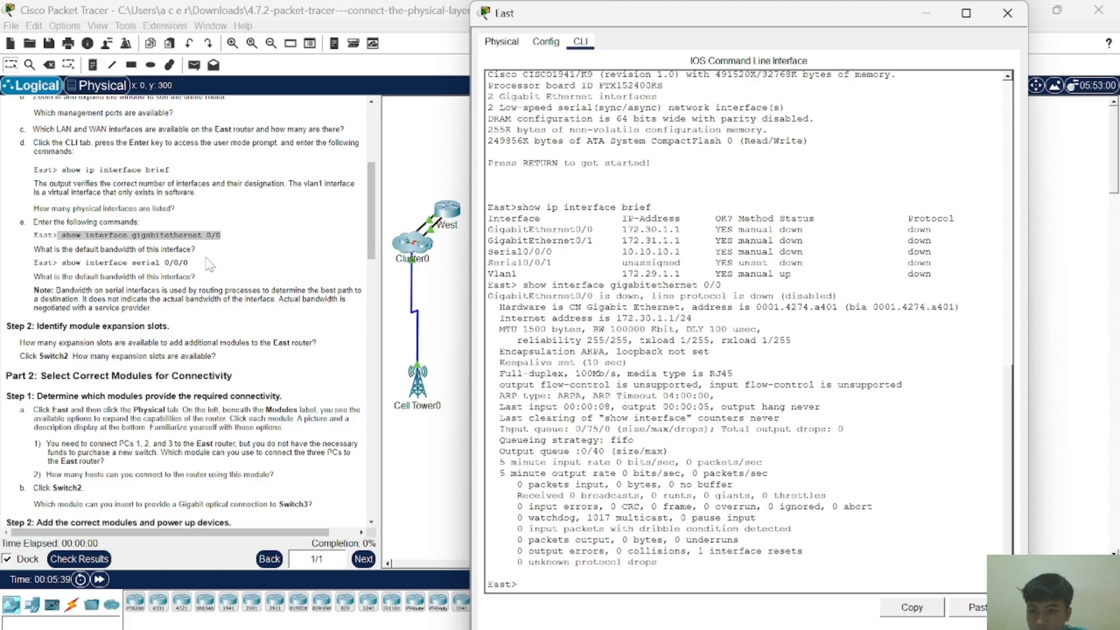
# Step: Copy show interface serial 0/0/0 from the instructions and run it in the East router's CLI
pyautogui.moveTo(192, 262); pyautogui.dragTo(64, 265)
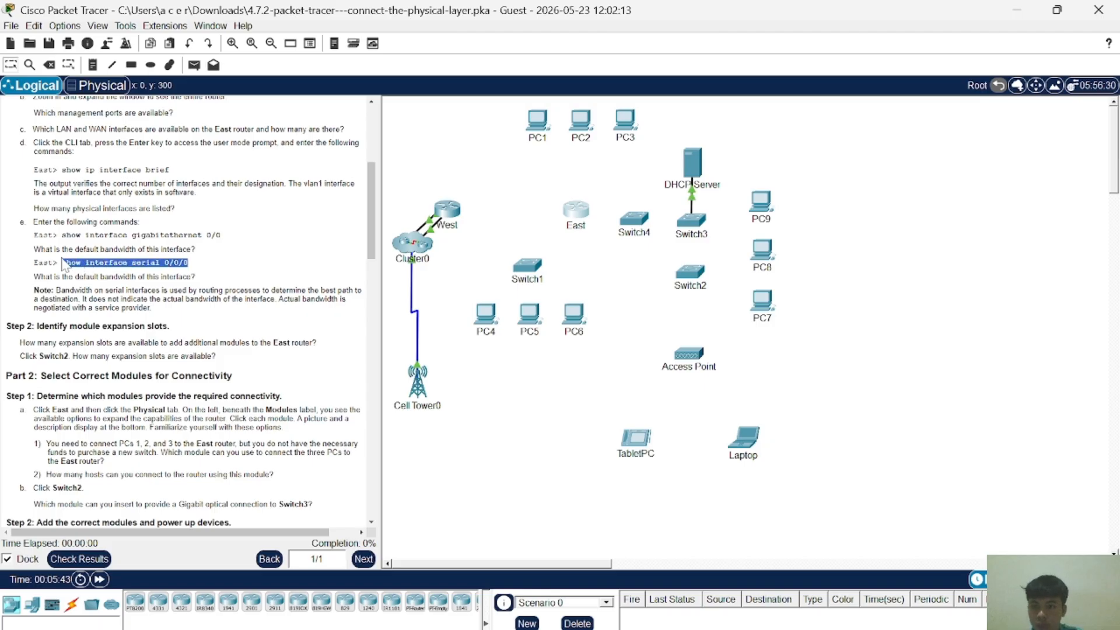
pyautogui.rightClick(87, 263)
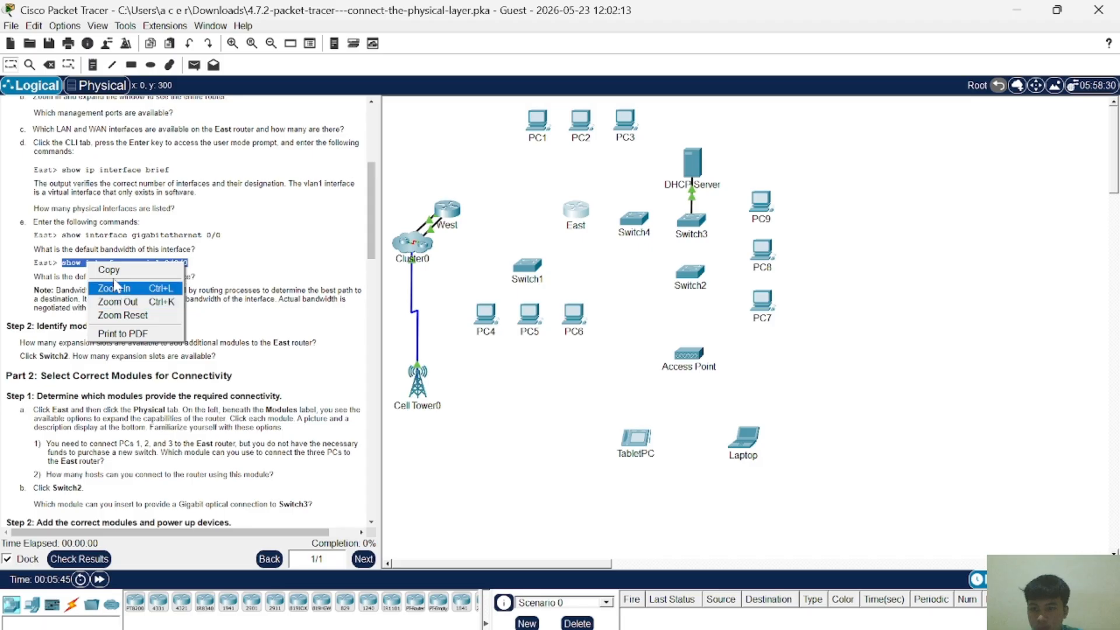
pyautogui.click(105, 267)
pyautogui.moveTo(778, 619)
pyautogui.click(866, 583)
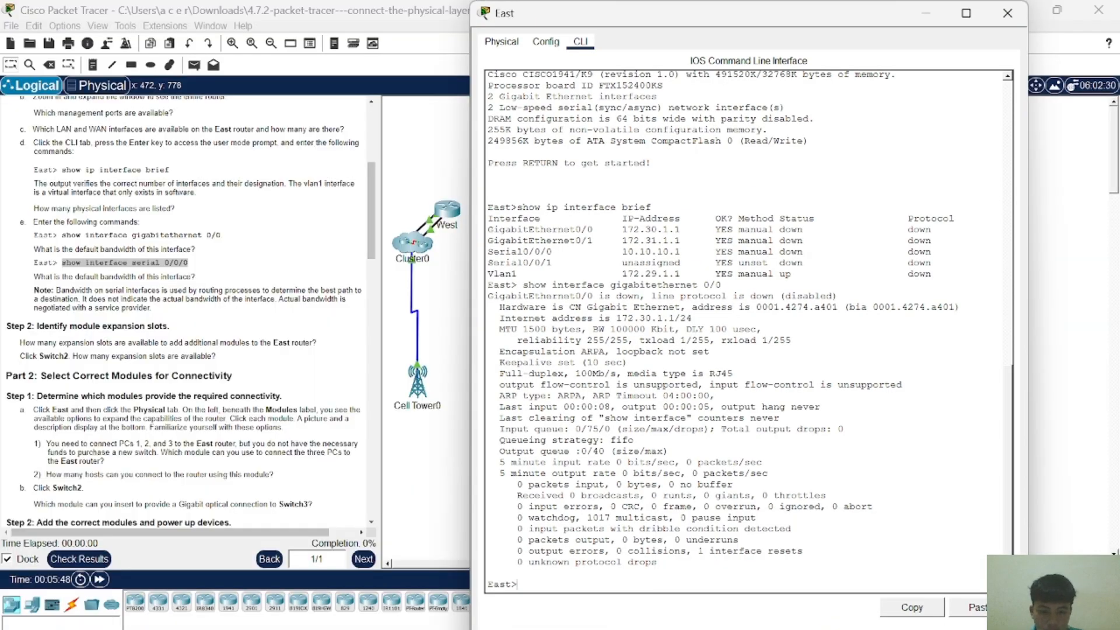
pyautogui.hotkey('ctrl', 'v')
pyautogui.press('Return')
pyautogui.press('Return')
pyautogui.press('Return')
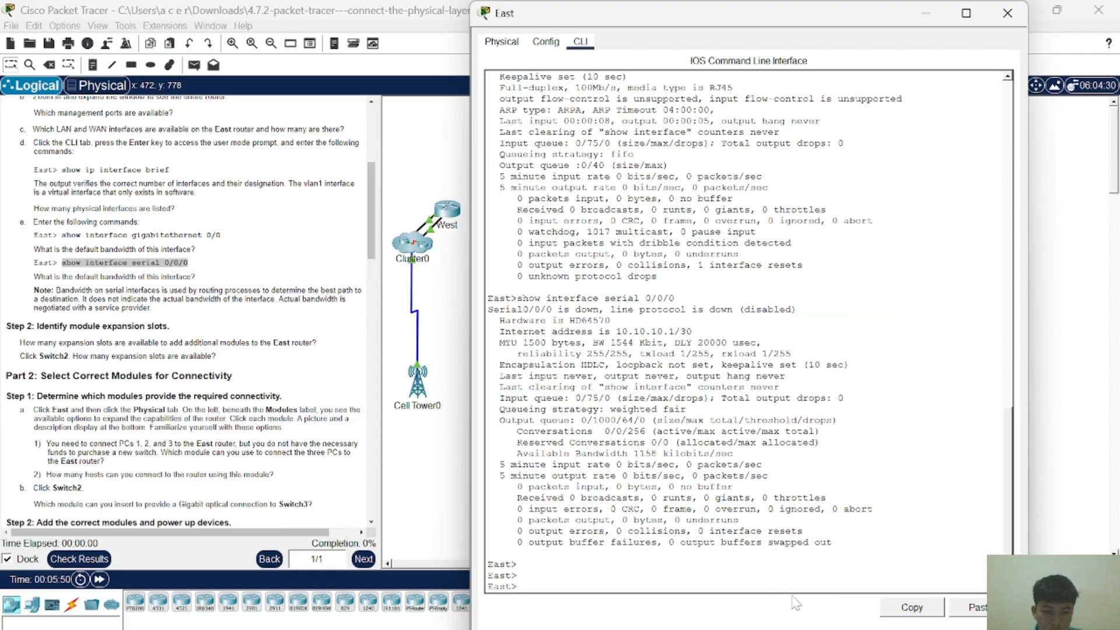
# Step: Paste the copied show interface serial 0/0/0 command at the East prompt again and rerun it
pyautogui.rightClick(669, 583)
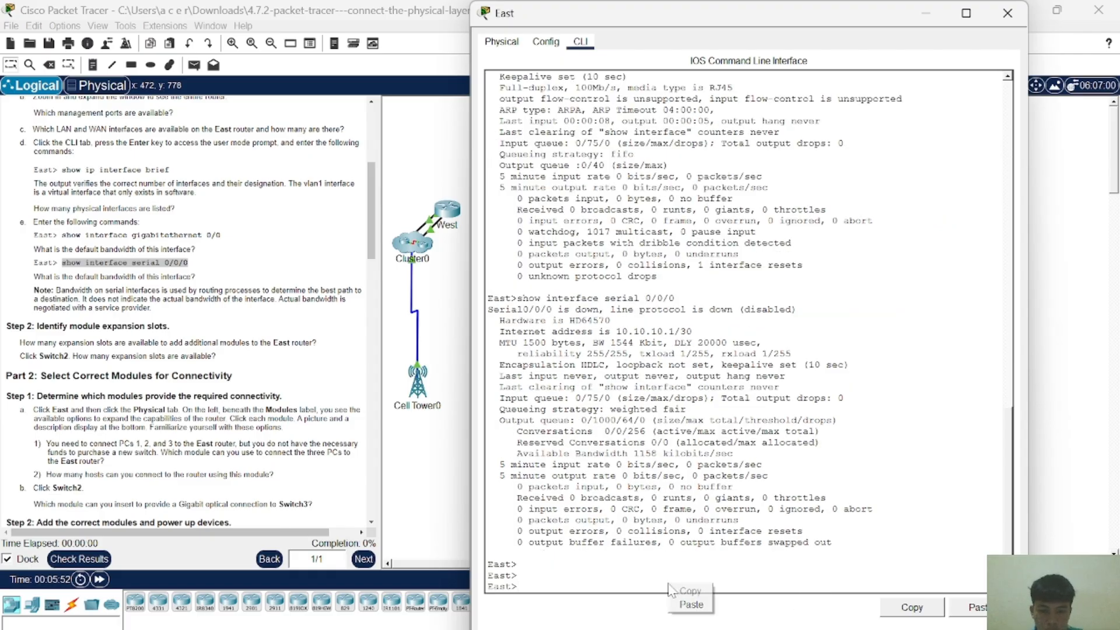
pyautogui.click(690, 605)
pyautogui.press('Return')
pyautogui.press('Return')
pyautogui.press('Return')
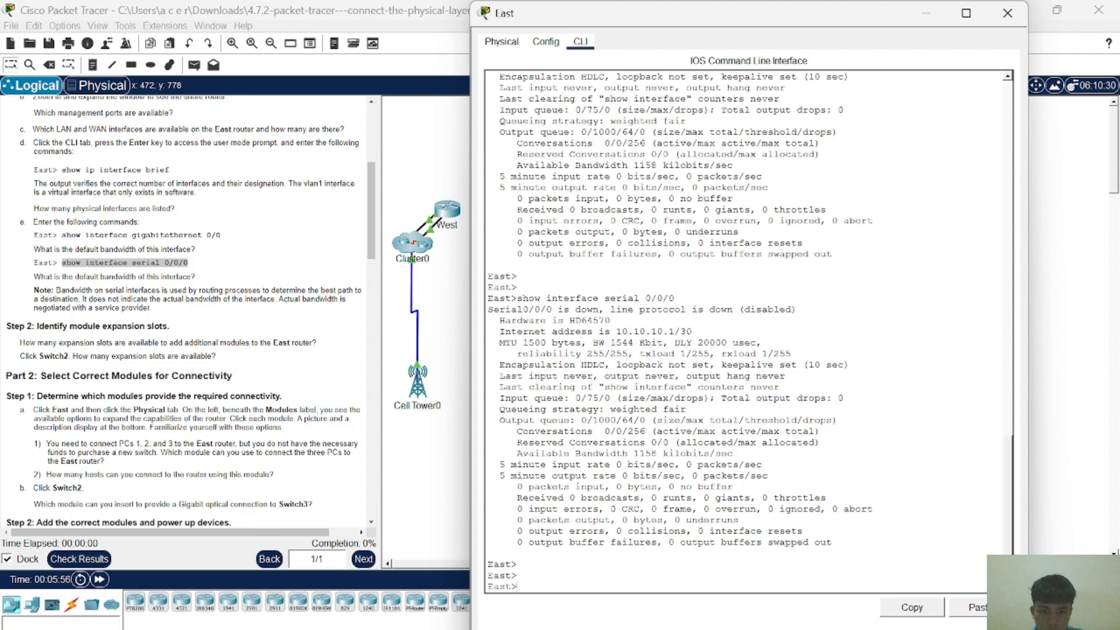
pyautogui.press('Return')
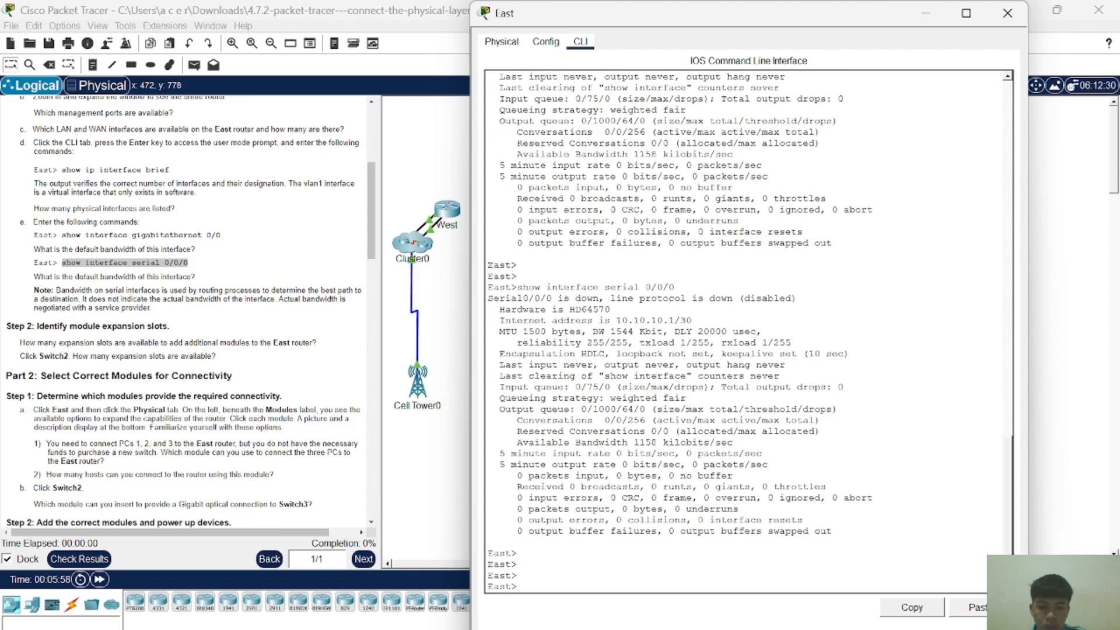
# Step: Enter show interface serial 0/0/0 by hand in the East router's CLI and page through its output to the end
pyautogui.click(198, 274)
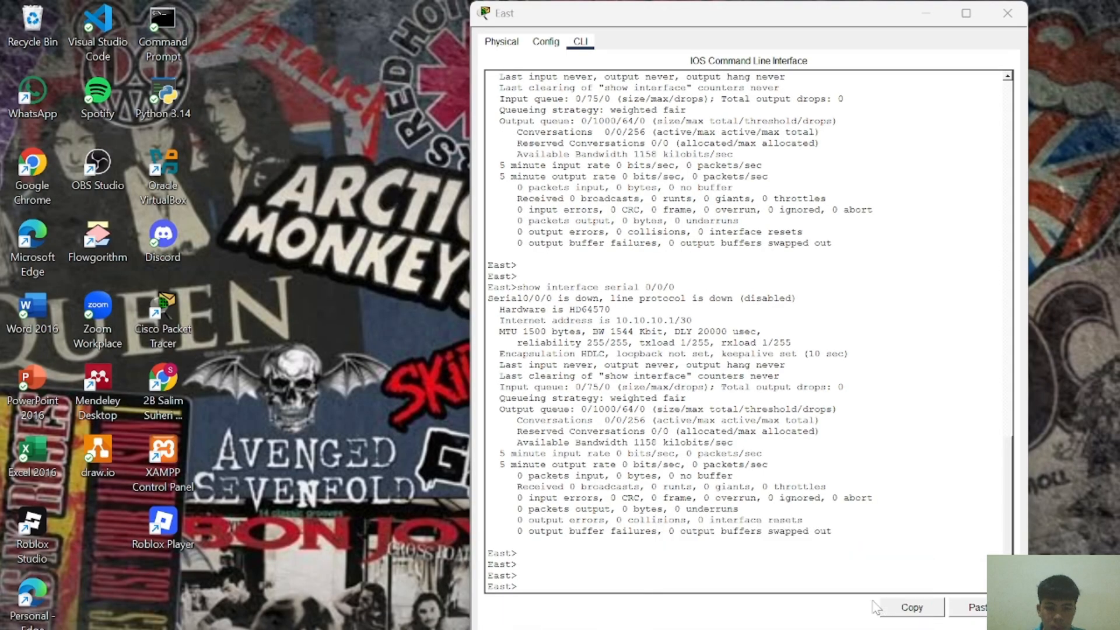
pyautogui.click(875, 606)
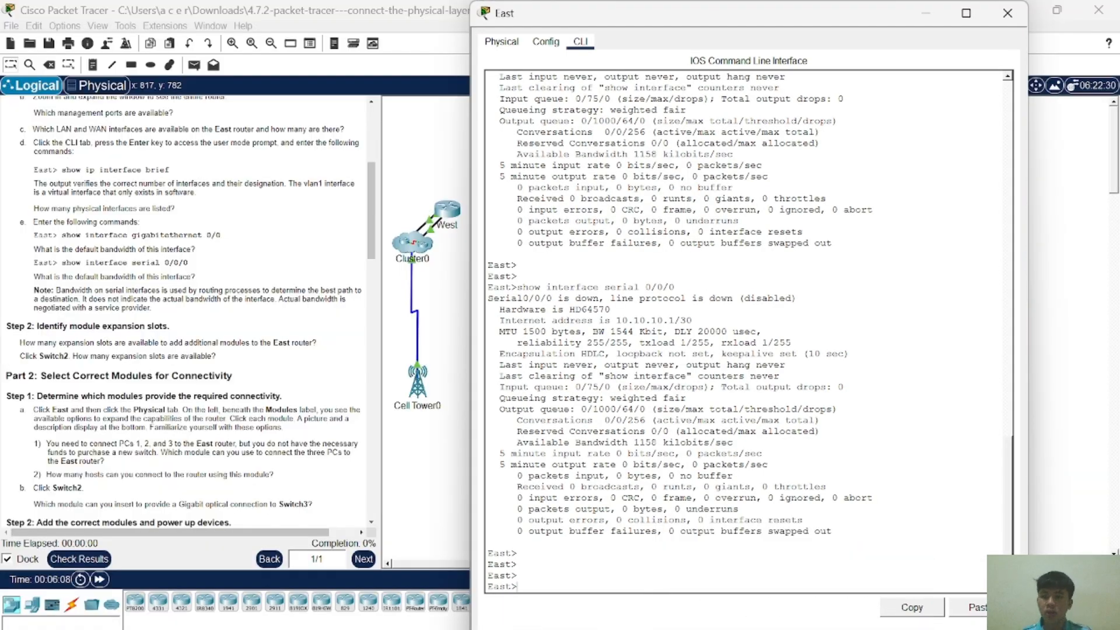
pyautogui.write('show')
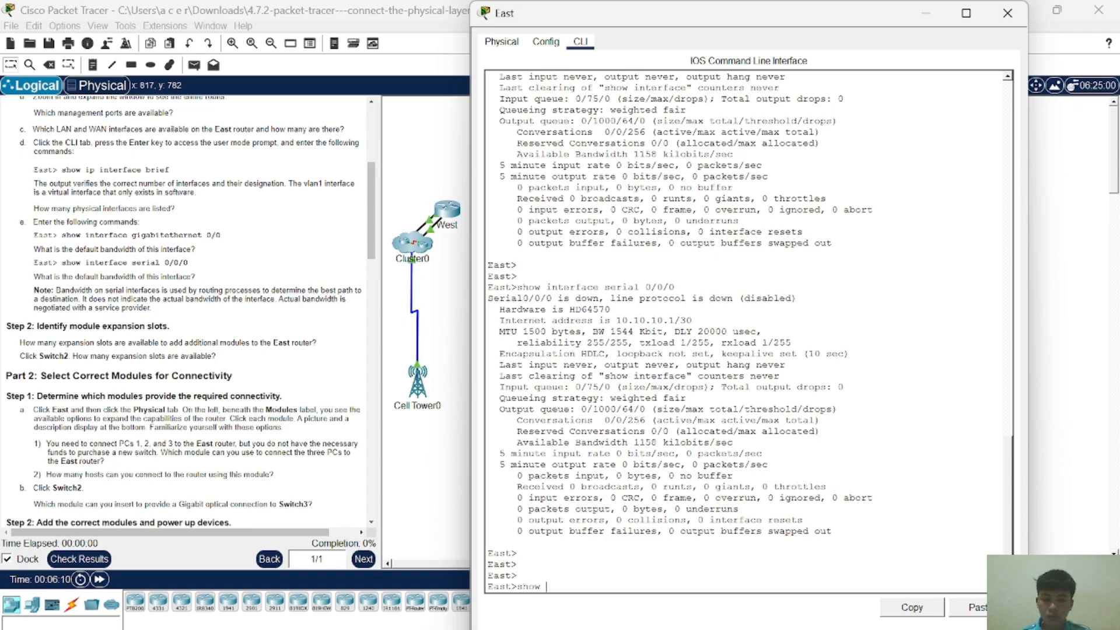
pyautogui.write(' in')
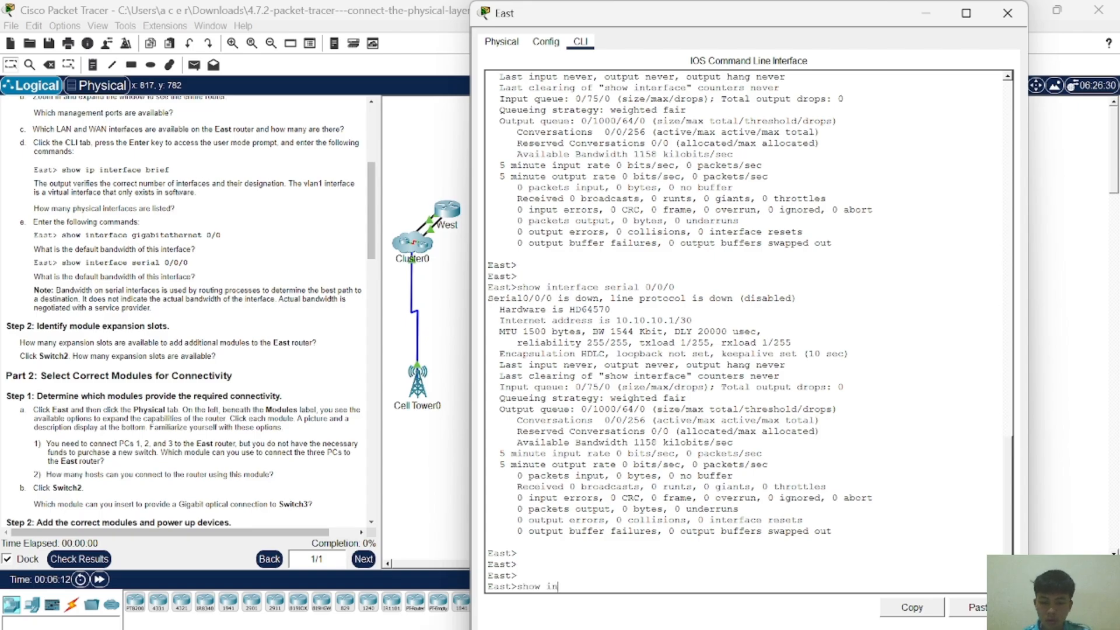
pyautogui.write('terfa')
pyautogui.press('BackSpace')
pyautogui.press('BackSpace')
pyautogui.write('ace')
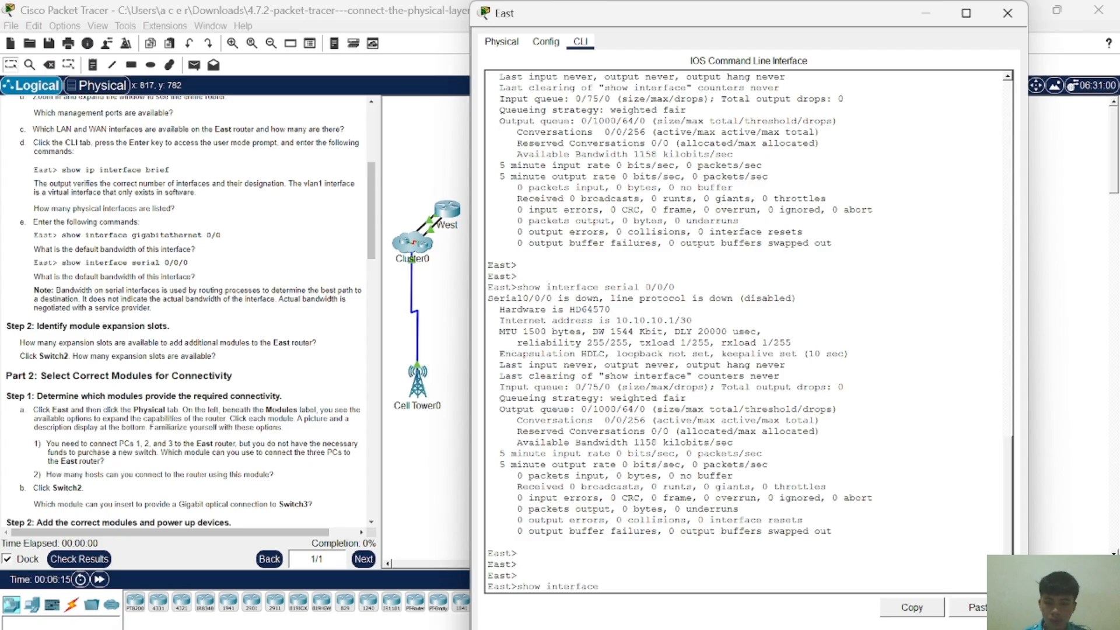
pyautogui.write(' serial')
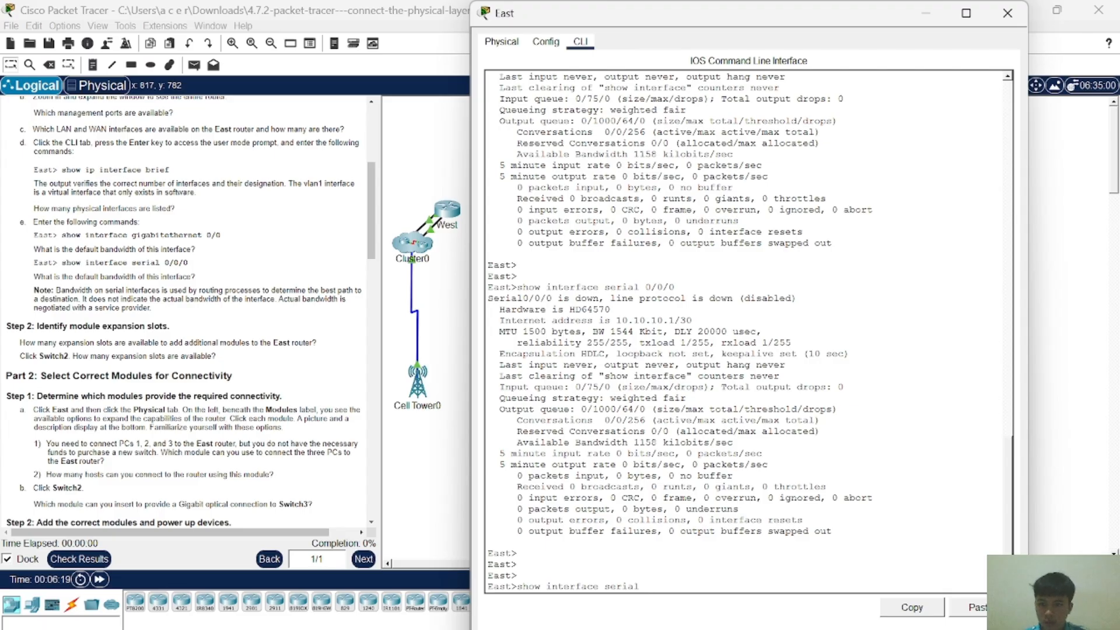
pyautogui.write(' 0/0/0')
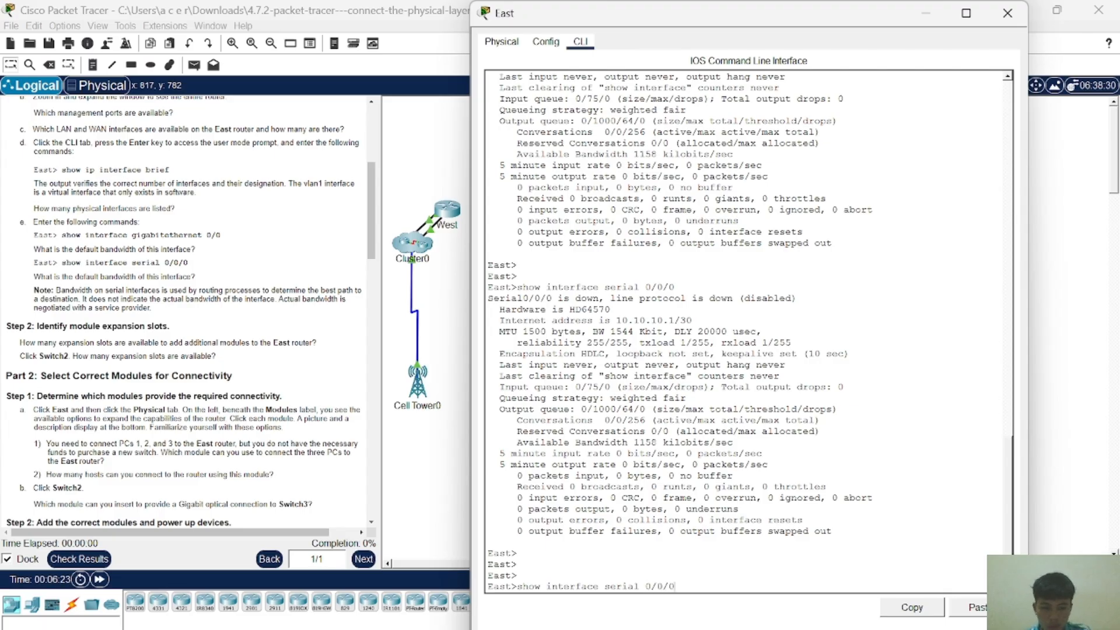
pyautogui.press('Return')
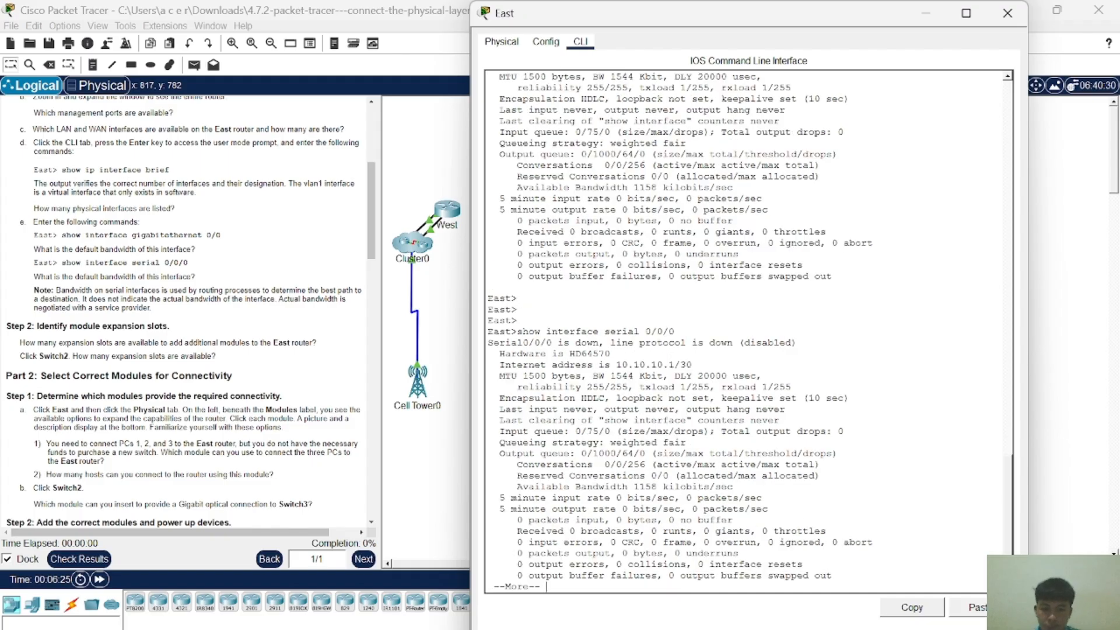
pyautogui.press('space')
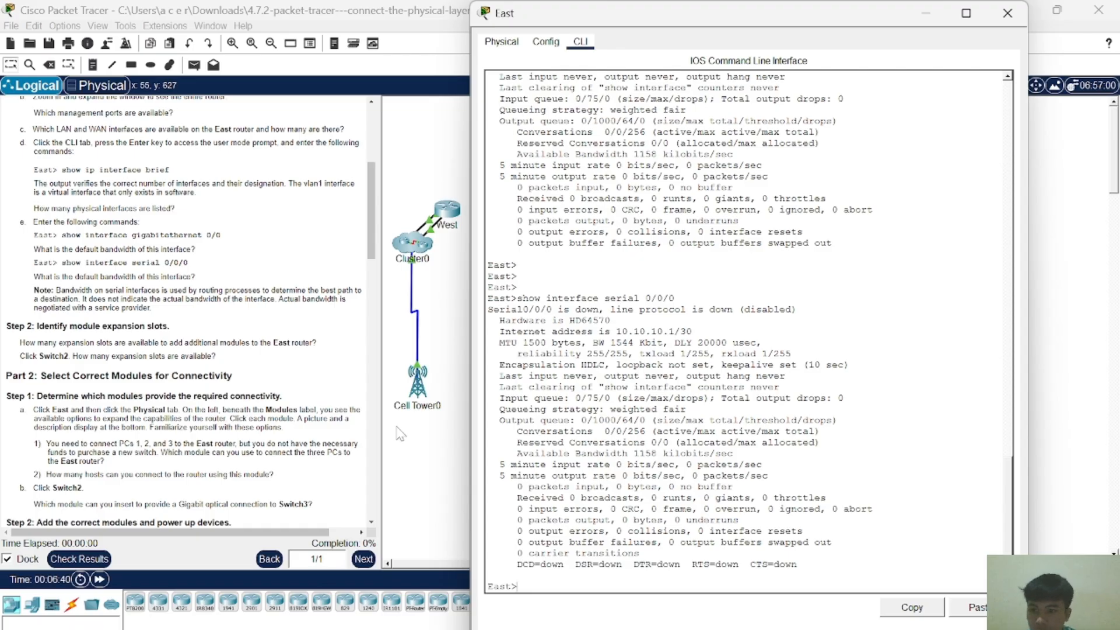
# Step: Read the instructions on module expansion slots and selecting the correct modules, and close the East router's window
pyautogui.scroll(-1, 165, 389)
pyautogui.scroll(-2, 165, 390)
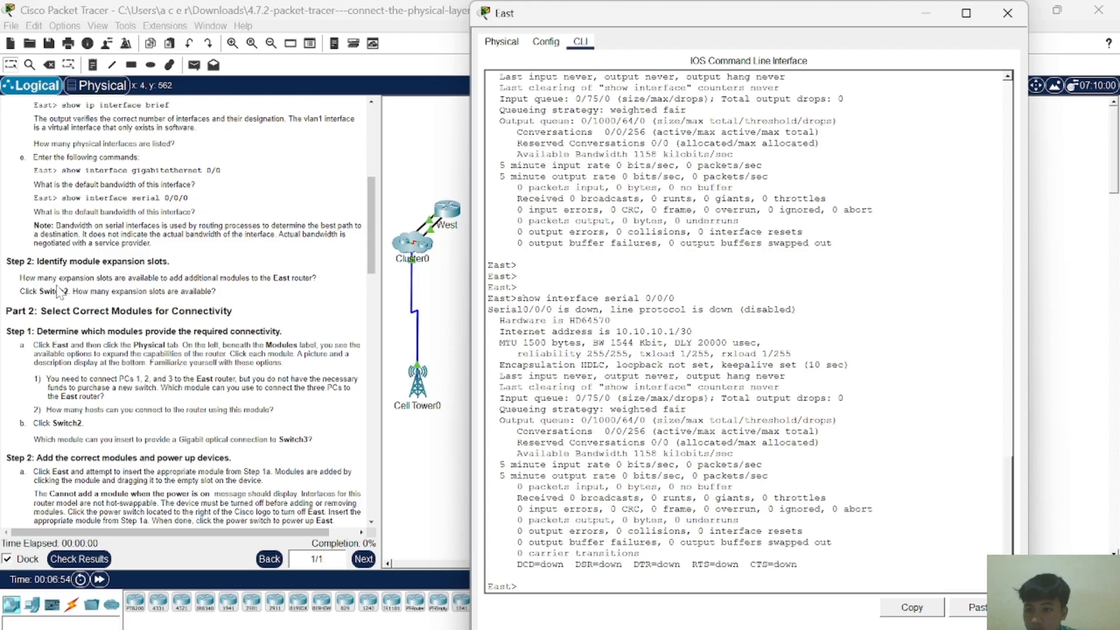
pyautogui.scroll(-1, 62, 286)
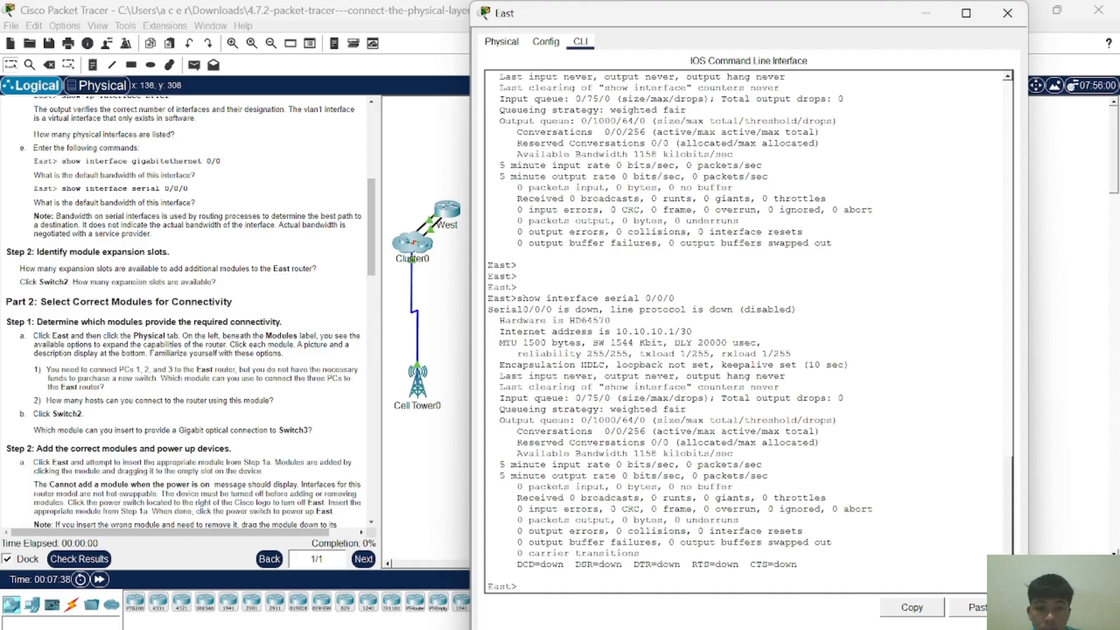
pyautogui.scroll(1, 748, 330)
pyautogui.scroll(-1, 748, 329)
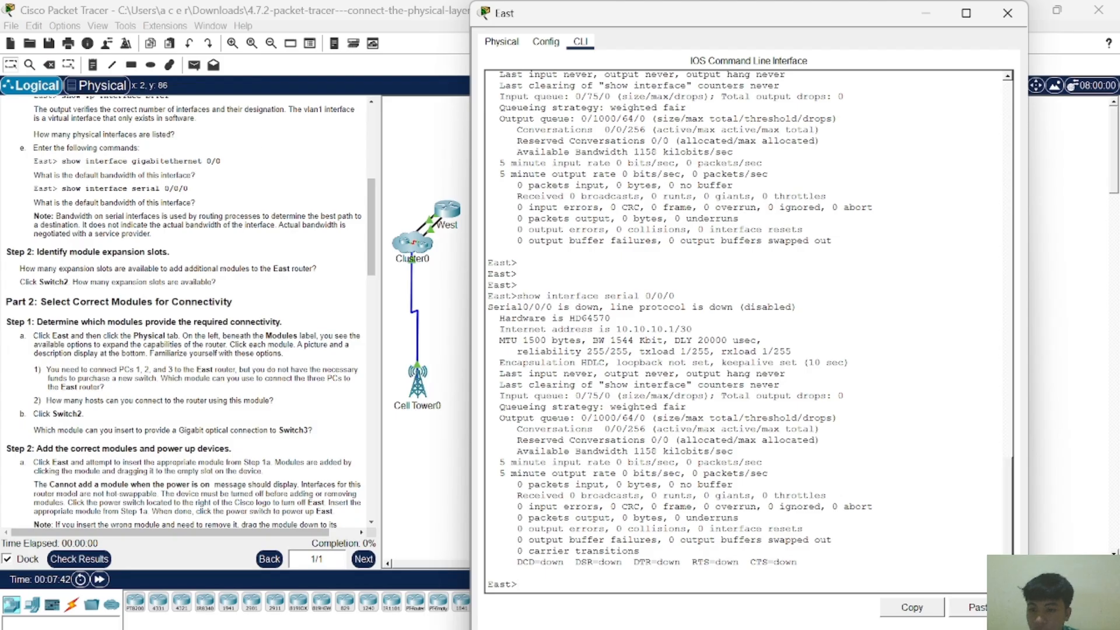
pyautogui.scroll(-2, 206, 248)
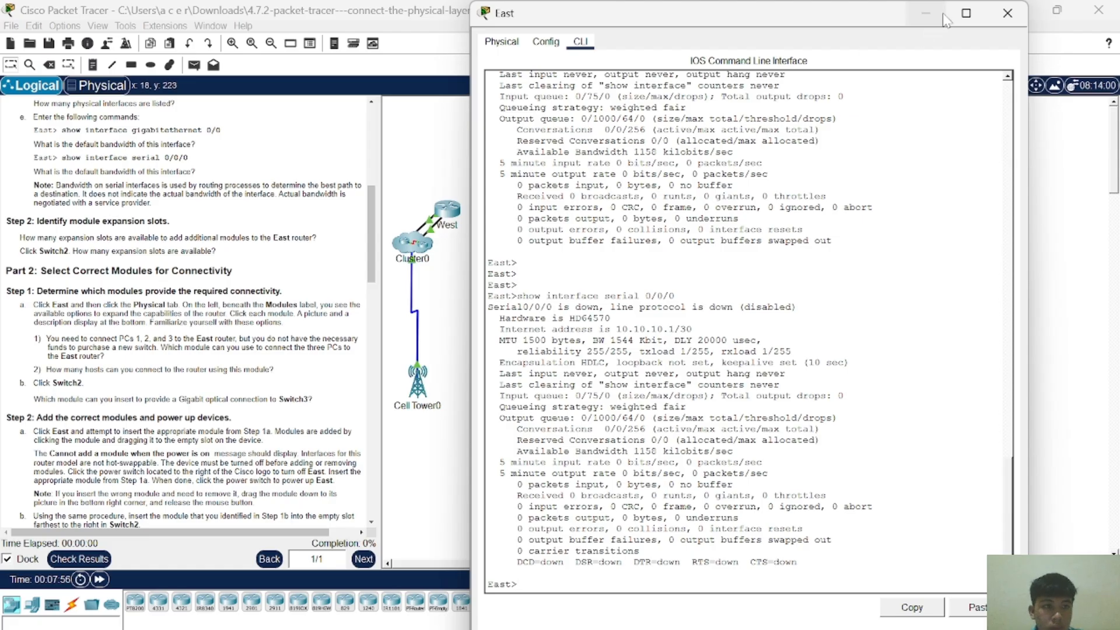
pyautogui.click(993, 13)
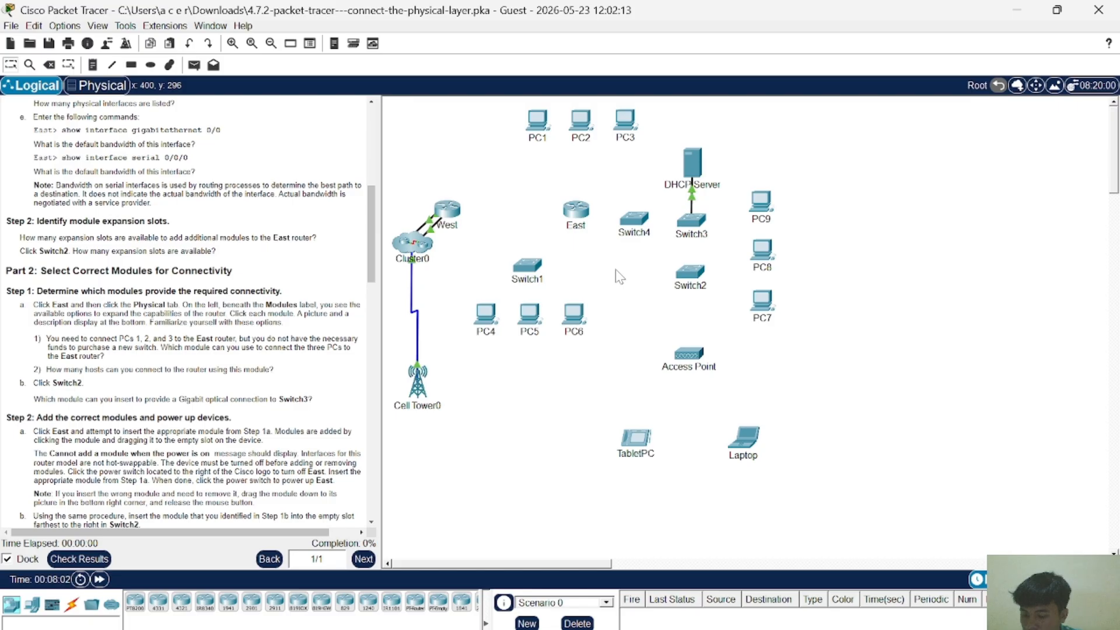
# Step: Reopen the East router, show its physical device view, and display the description of the HWIC-4ESW module
pyautogui.click(574, 217)
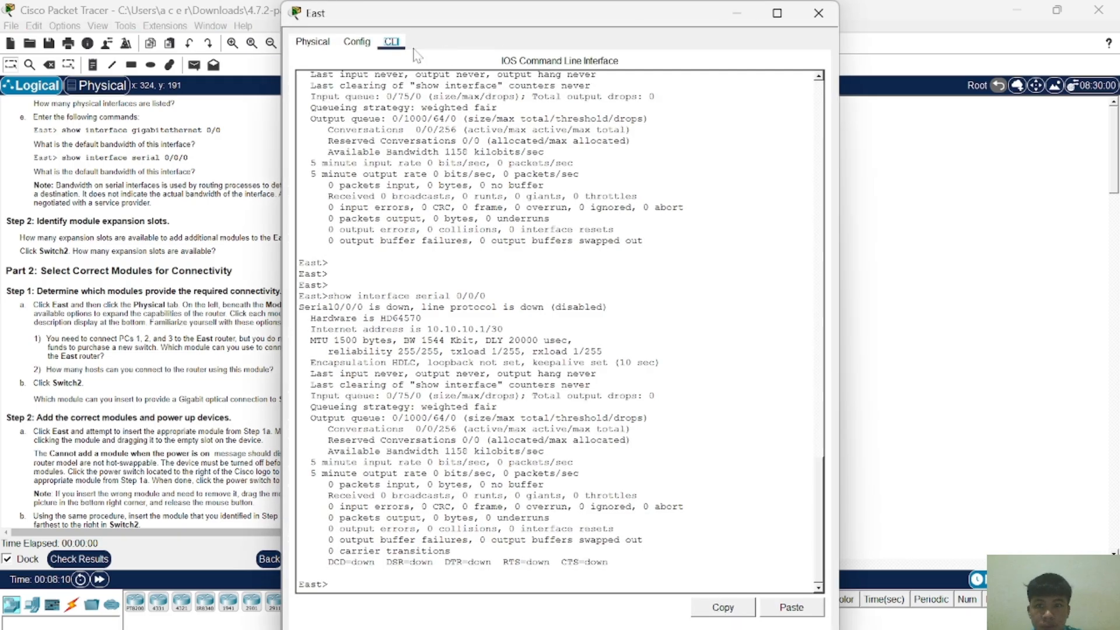
pyautogui.click(312, 42)
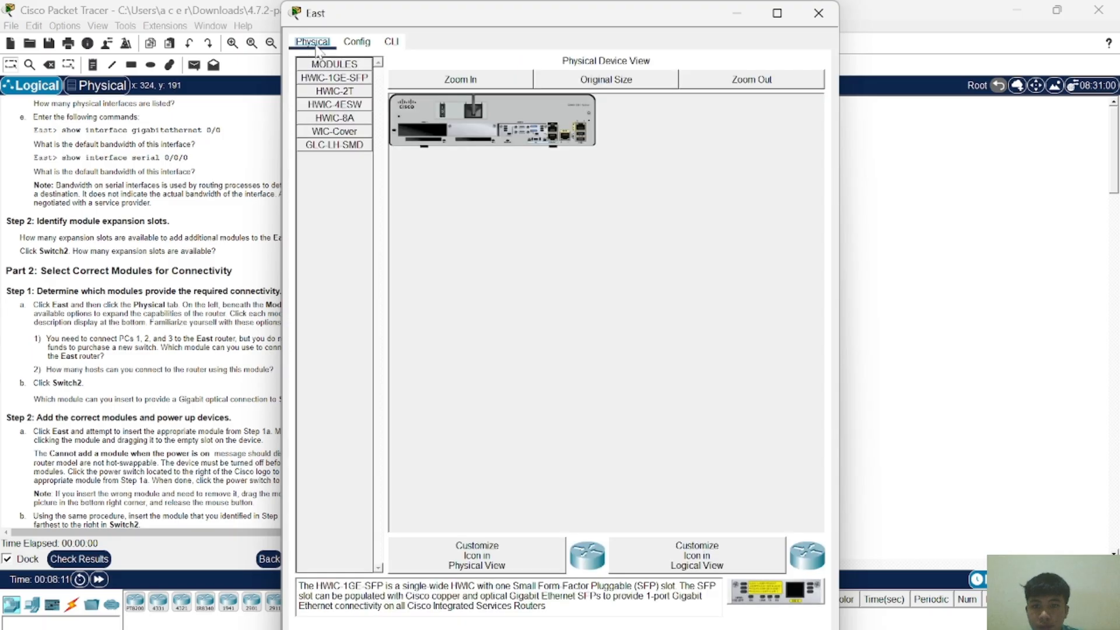
pyautogui.click(335, 104)
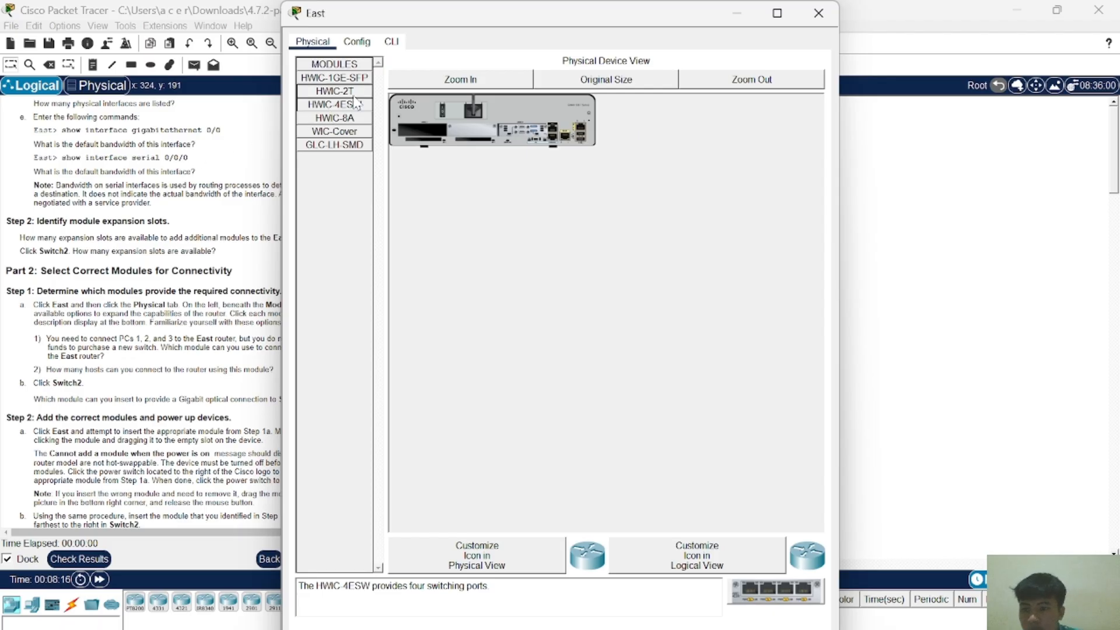
pyautogui.moveTo(458, 32); pyautogui.dragTo(505, 32)
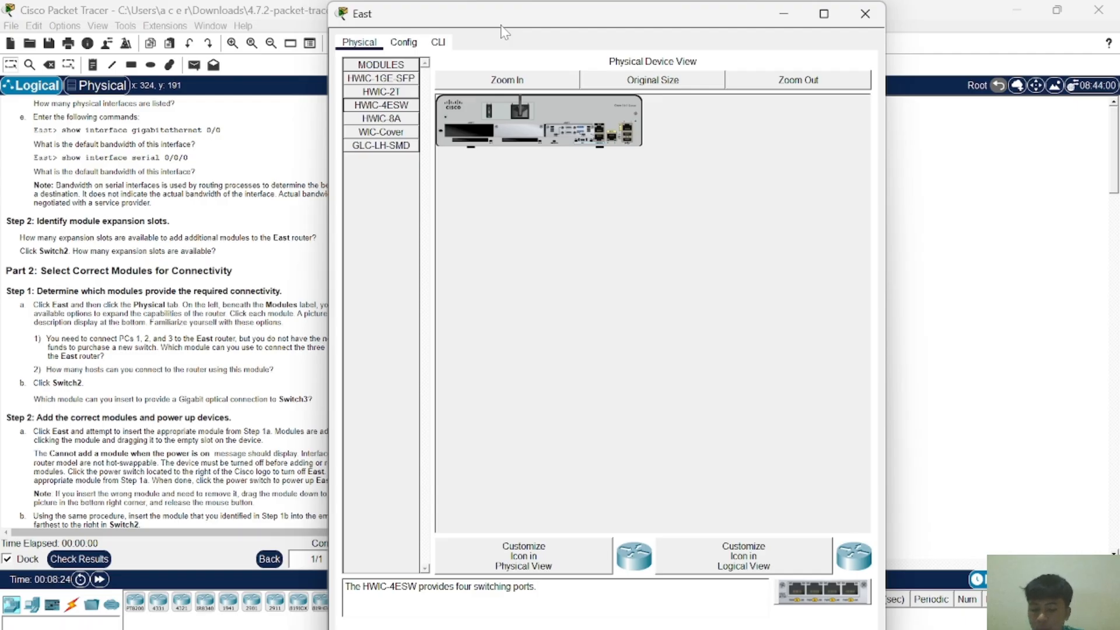
pyautogui.moveTo(536, 21); pyautogui.dragTo(571, 23)
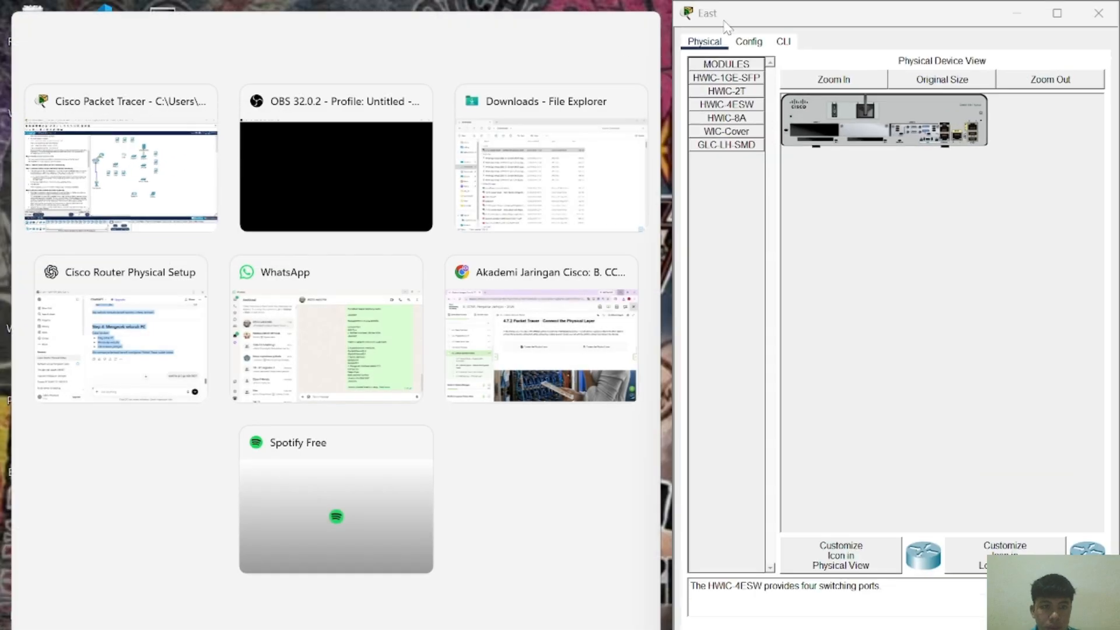
pyautogui.click(178, 167)
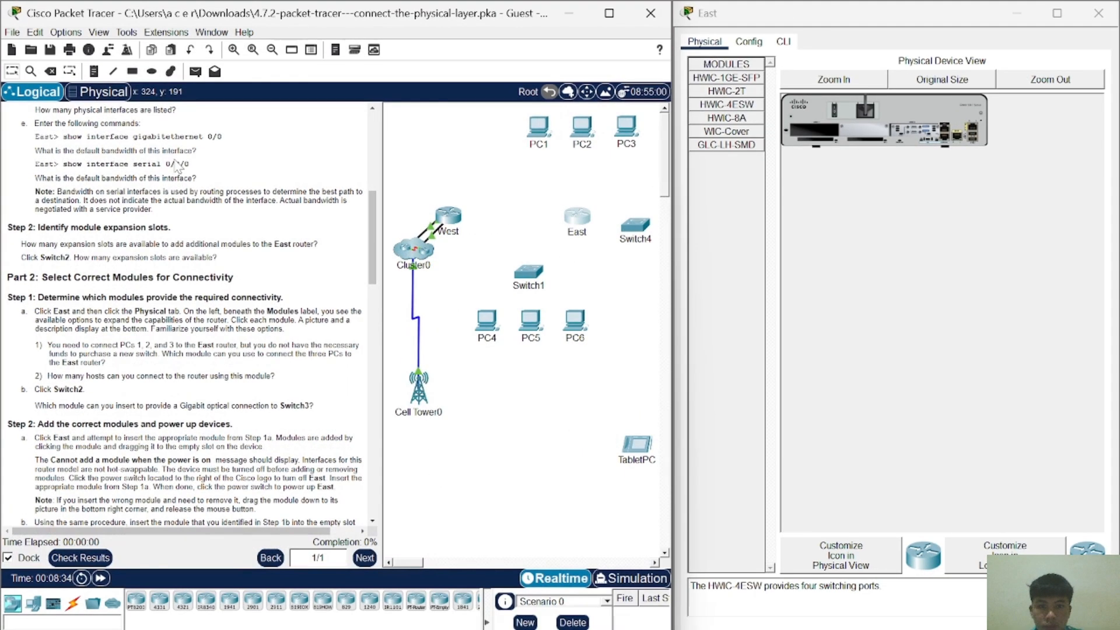
pyautogui.click(622, 21)
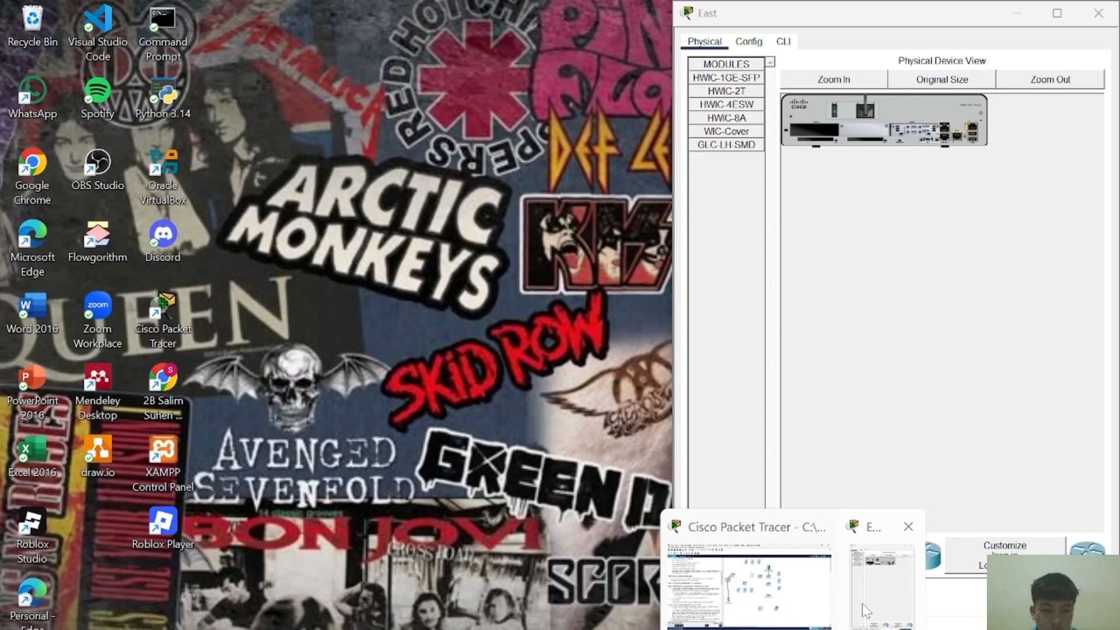
pyautogui.click(862, 603)
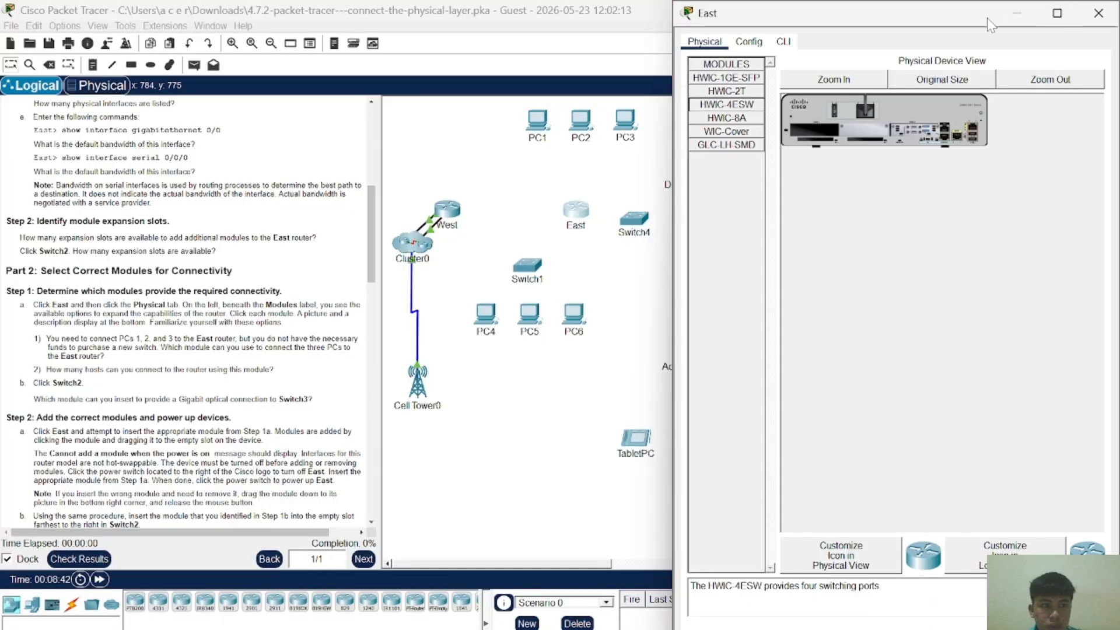
pyautogui.moveTo(963, 16); pyautogui.dragTo(796, 14)
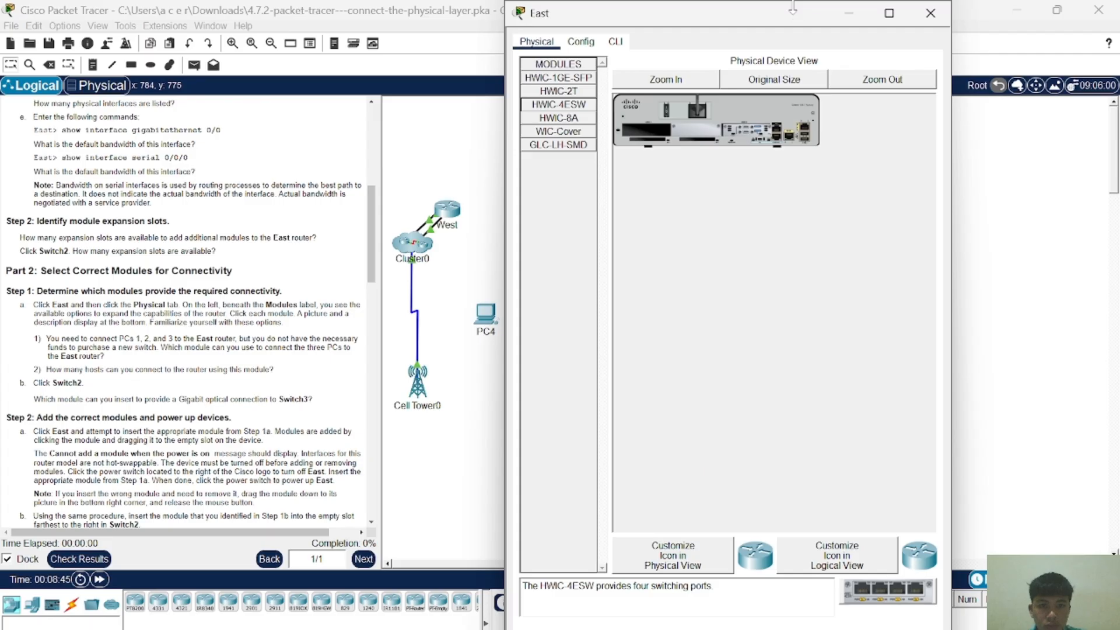
pyautogui.click(884, 17)
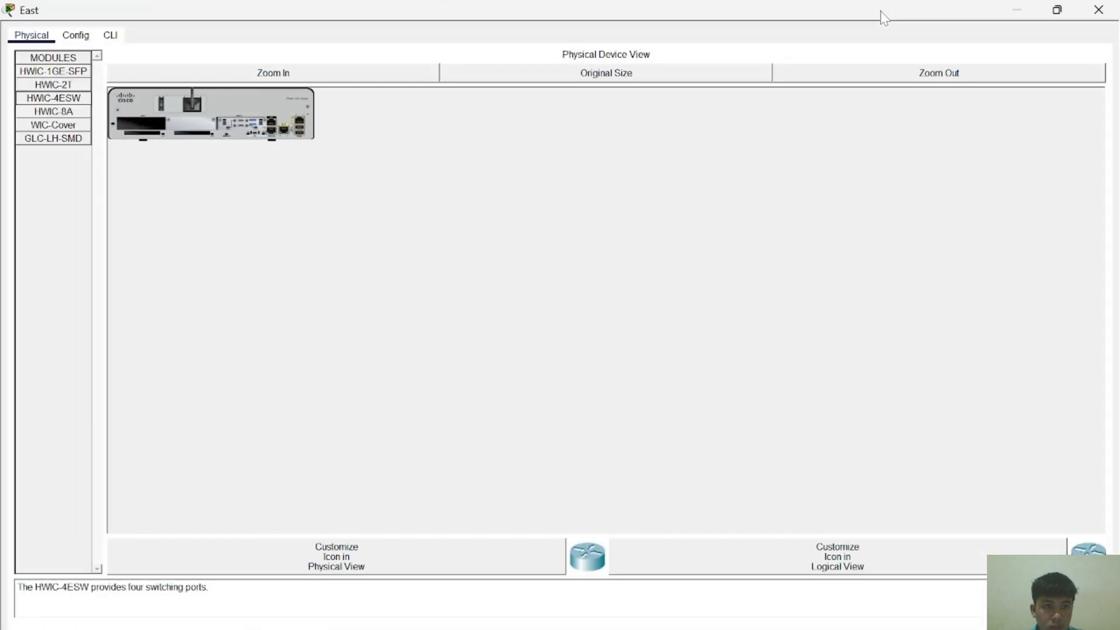
pyautogui.click(1057, 10)
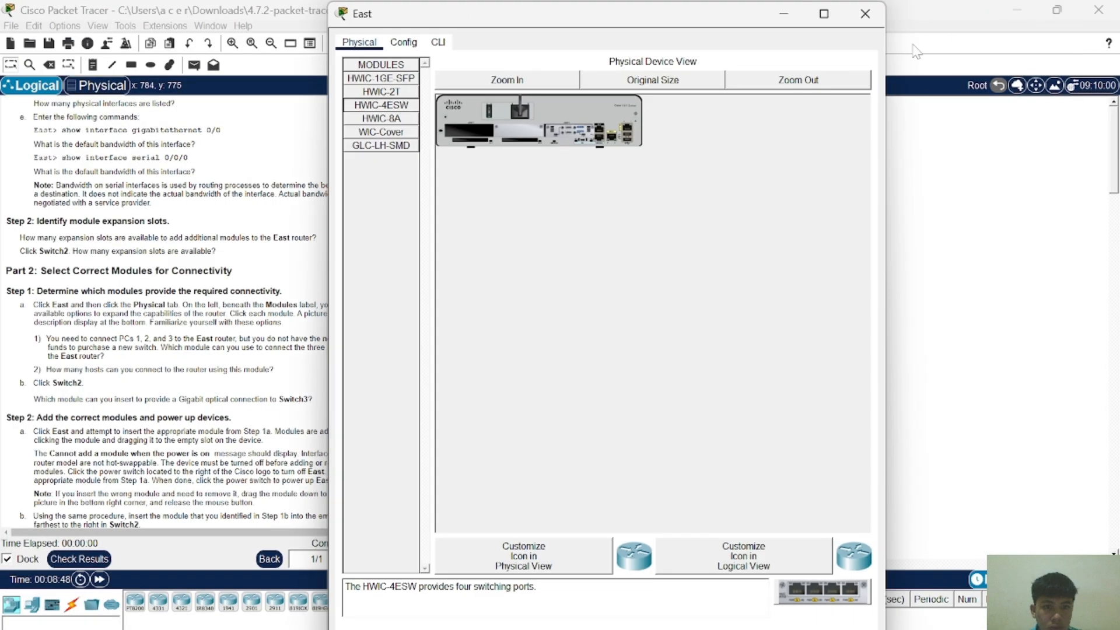
# Step: Place the East window beside the instructions, read on through the module steps, and select the HWIC-4ESW module
pyautogui.moveTo(738, 24); pyautogui.dragTo(851, 23)
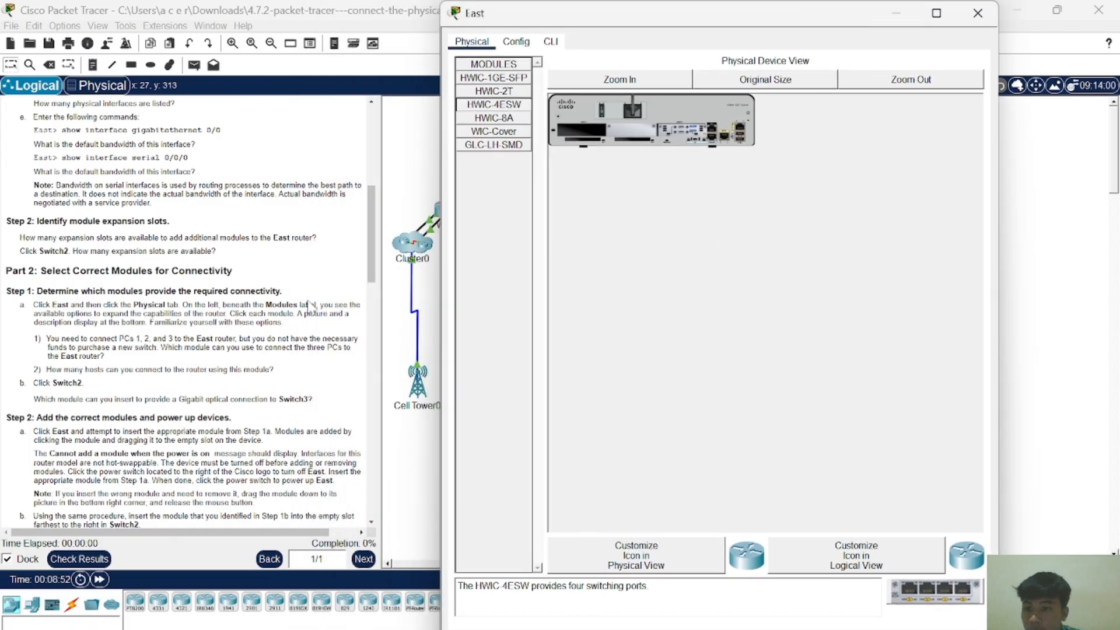
pyautogui.scroll(-1, 175, 338)
pyautogui.scroll(-1, 184, 309)
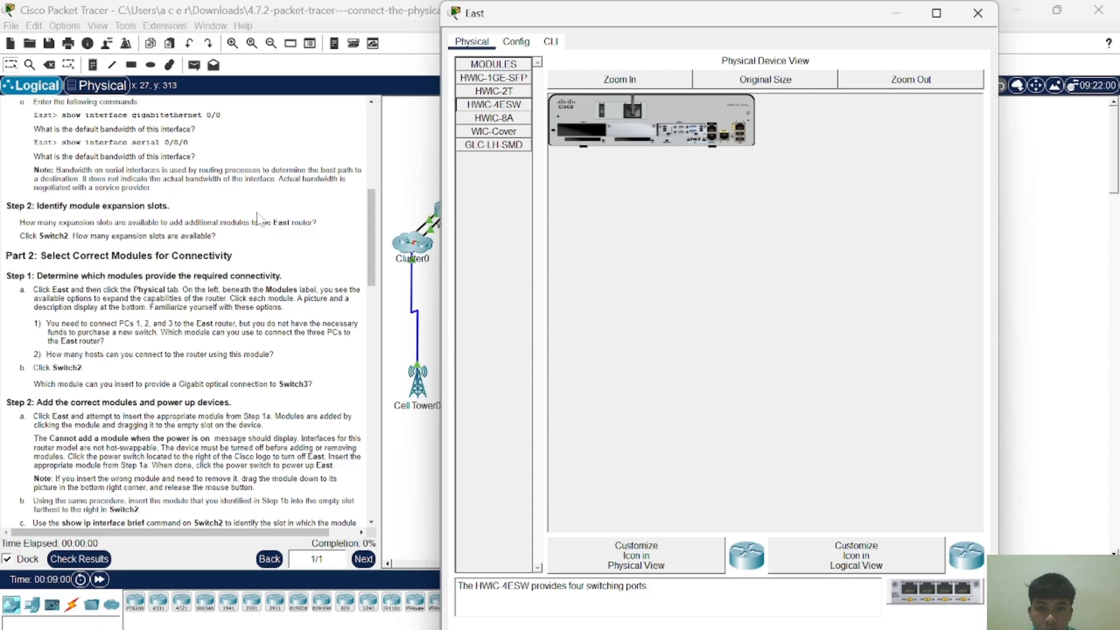
pyautogui.click(486, 106)
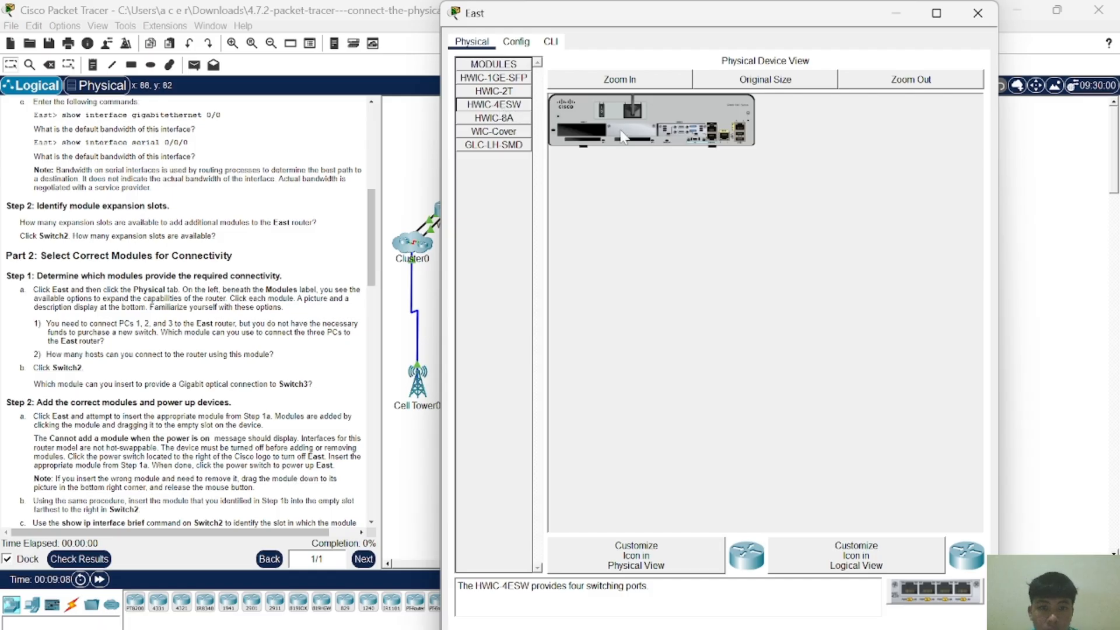
# Step: Power off the East router, insert the HWIC-4ESW module into its empty expansion slot, and power the router back on
pyautogui.click(650, 82)
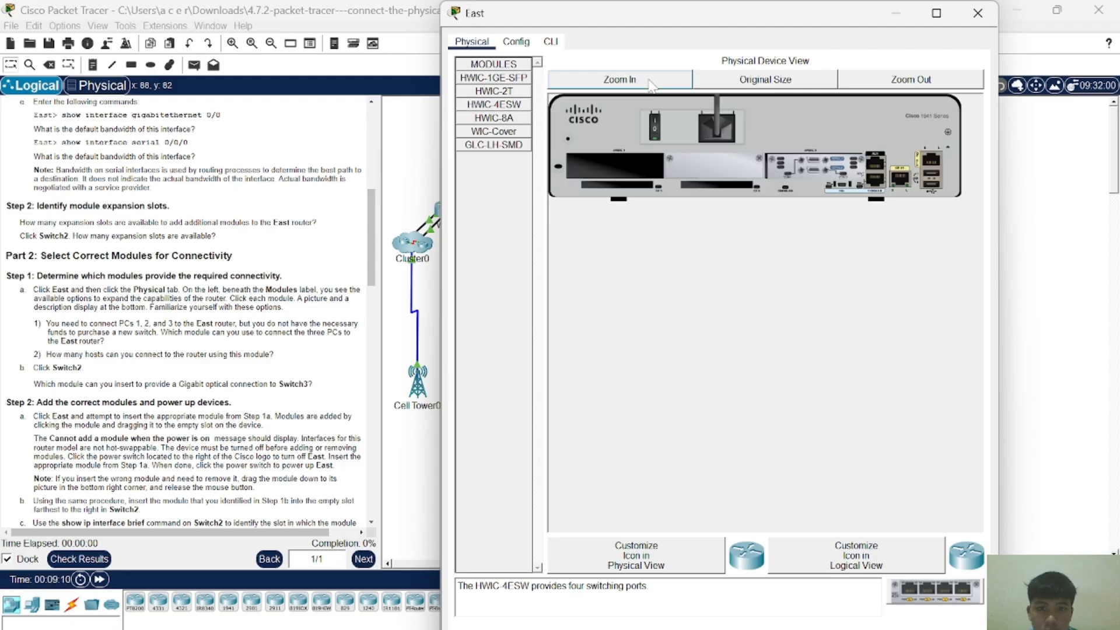
pyautogui.click(656, 122)
pyautogui.moveTo(485, 111); pyautogui.dragTo(608, 165)
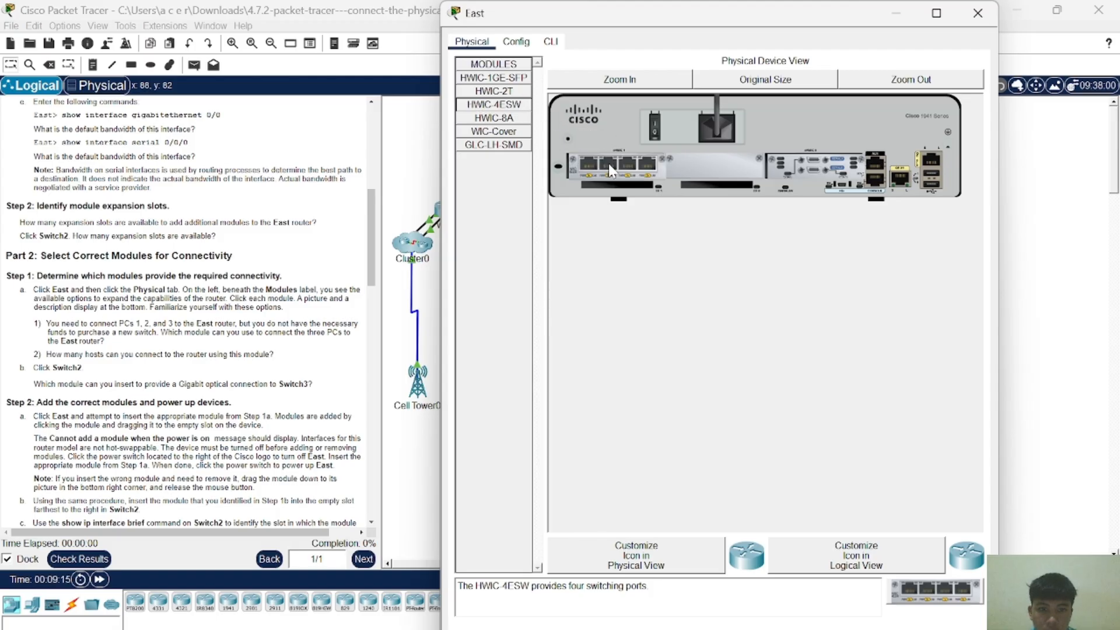
pyautogui.click(654, 128)
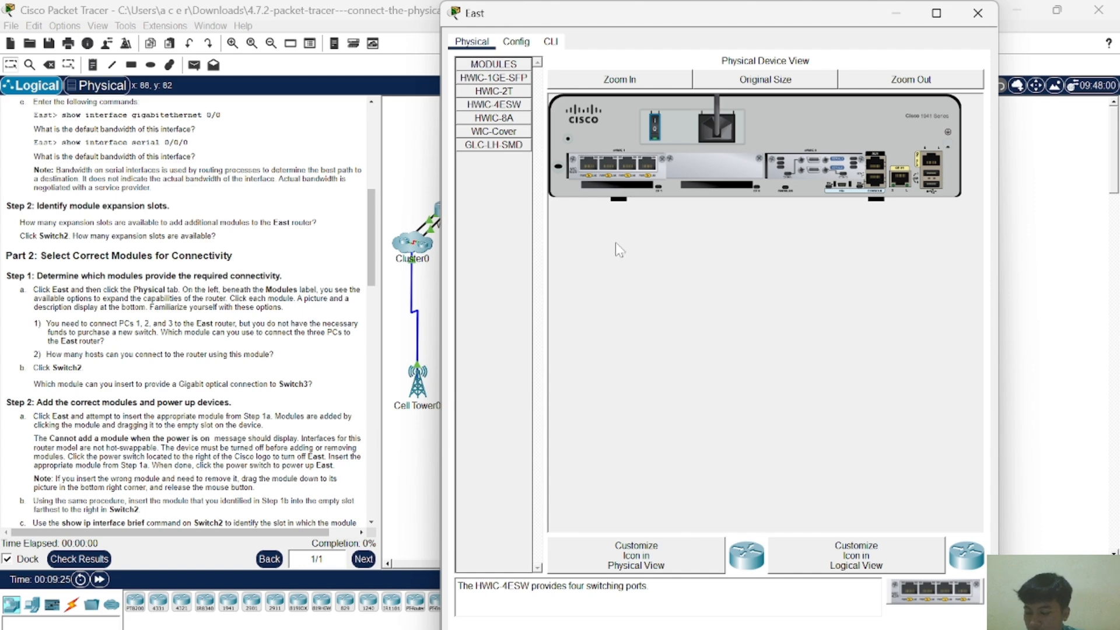
# Step: Read the Part 2 instructions on adding the correct modules and powering up devices, and minimize the East window
pyautogui.scroll(-2, 307, 261)
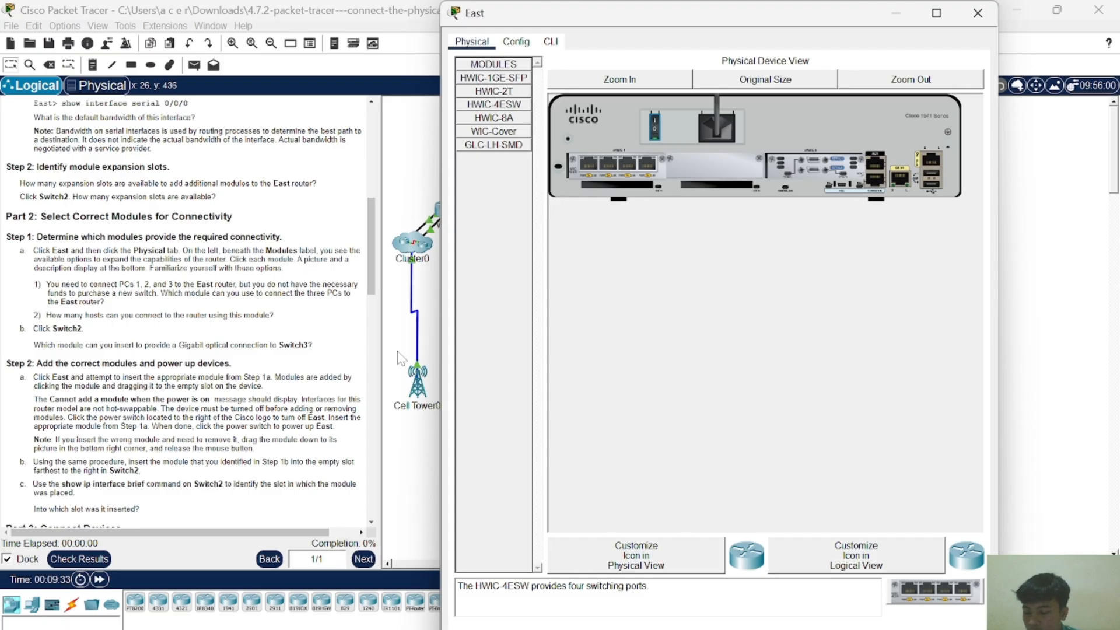
pyautogui.scroll(-5, 188, 358)
pyautogui.scroll(-1, 188, 312)
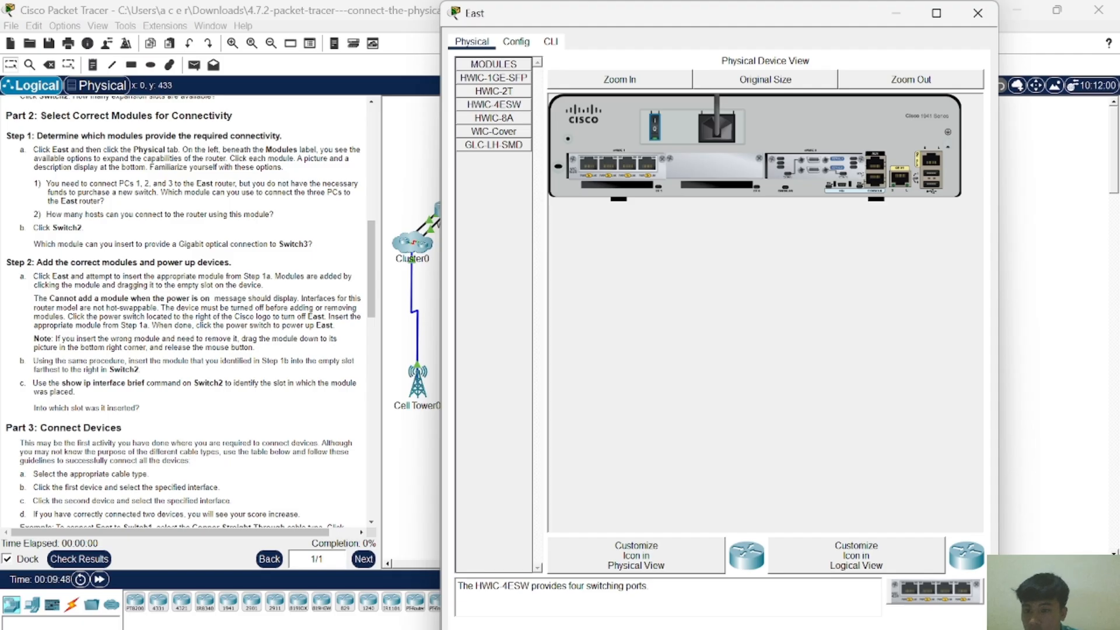
pyautogui.scroll(-1, 184, 312)
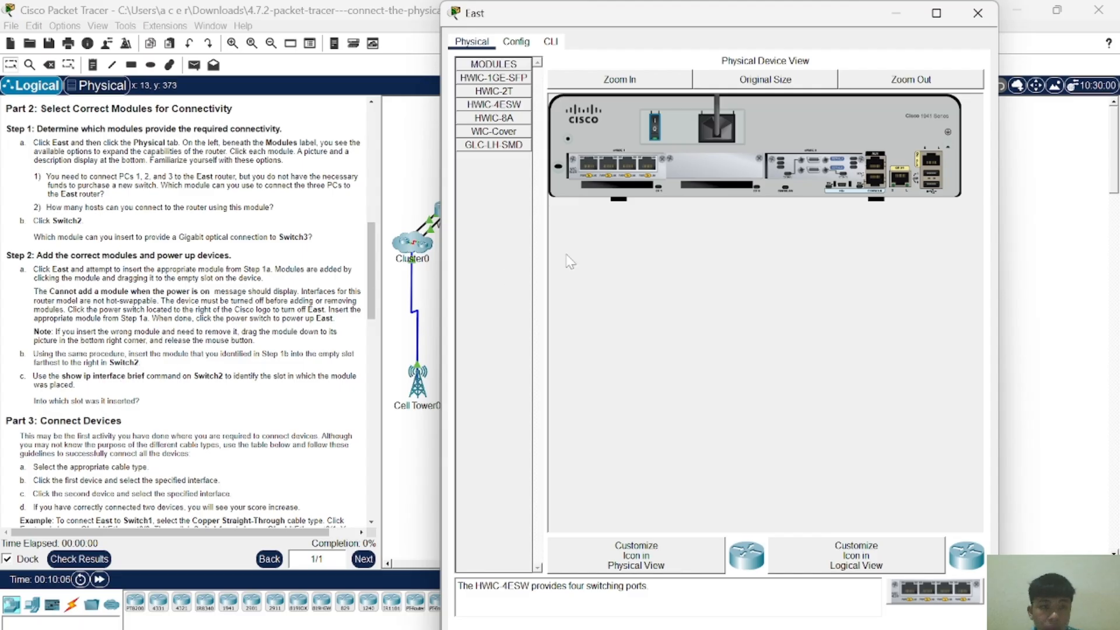
pyautogui.click(893, 16)
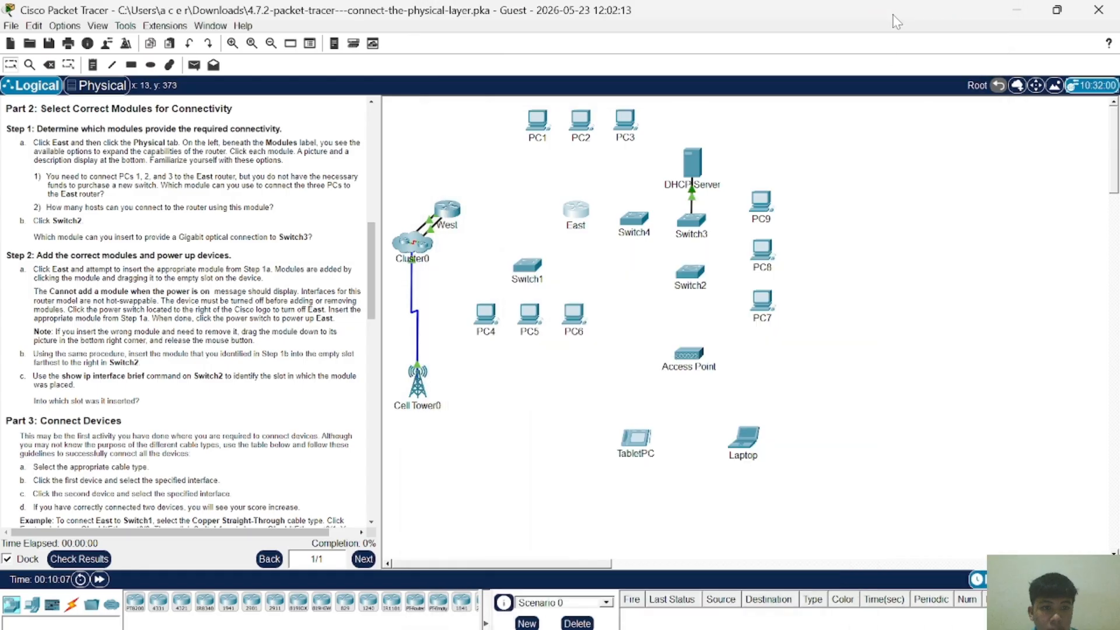
# Step: Open Switch3's physical device view, display the PT-SWITCH-NM-1FGE module's description, and inspect the installed modules up close
pyautogui.click(702, 230)
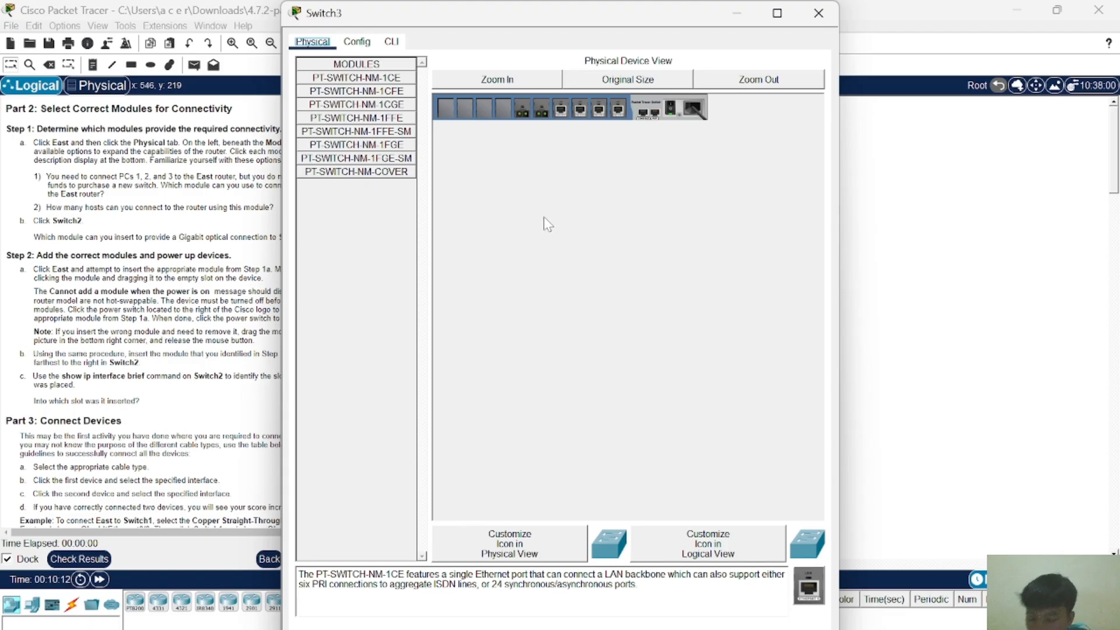
pyautogui.click(370, 150)
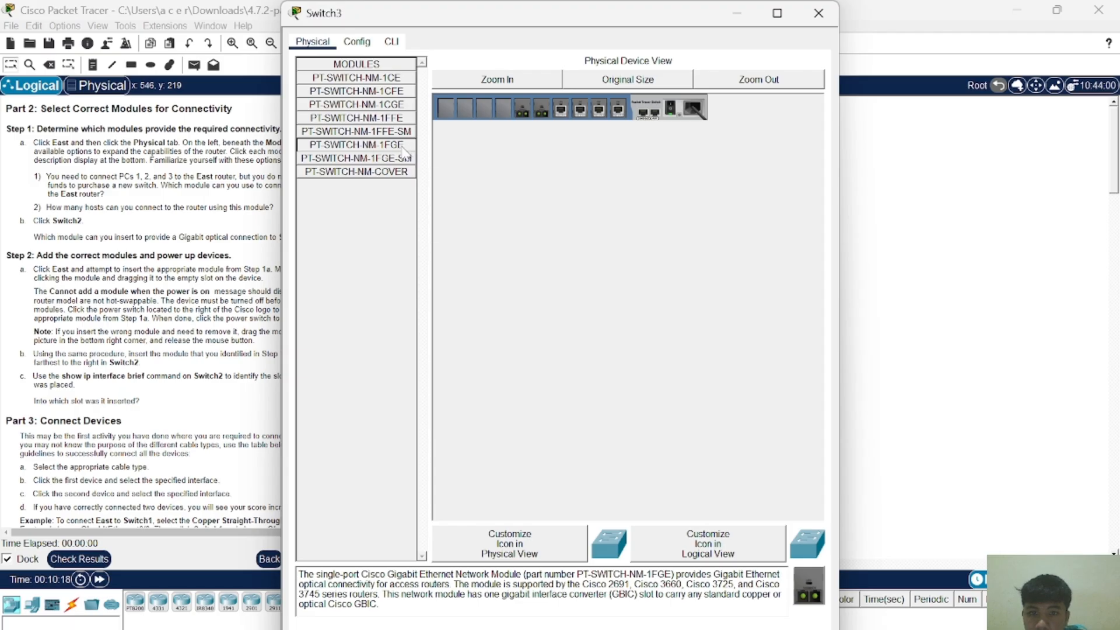
pyautogui.click(497, 86)
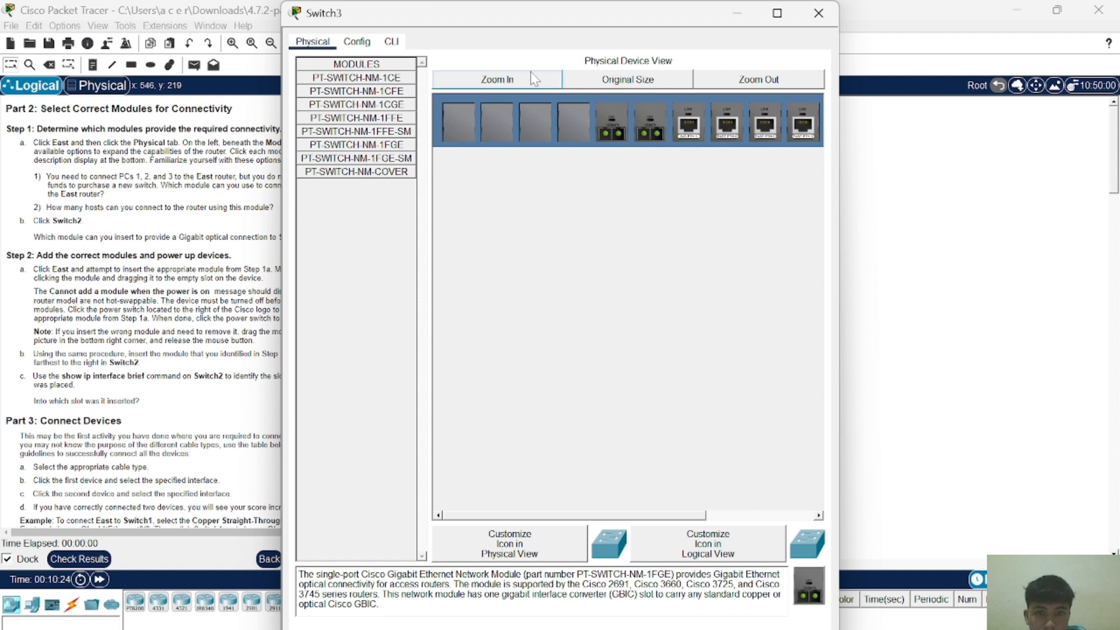
pyautogui.click(760, 81)
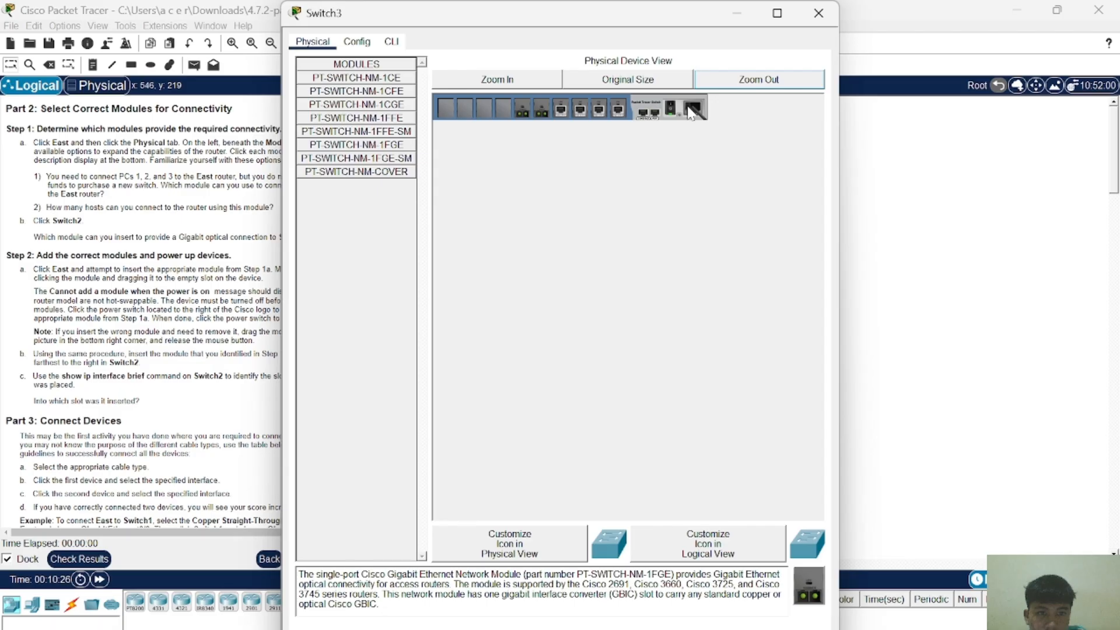
# Step: Power off Switch3, replace the first optical module beside its covered slots with a PT-SWITCH-NM-1FGE module, and close its window
pyautogui.click(671, 109)
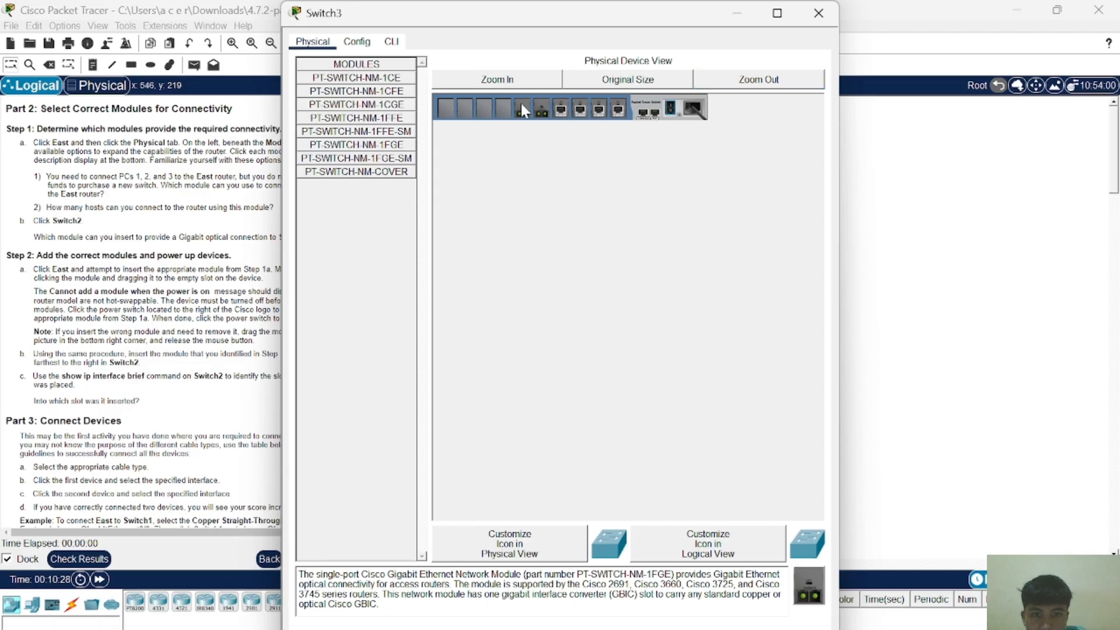
pyautogui.moveTo(520, 104); pyautogui.dragTo(362, 301)
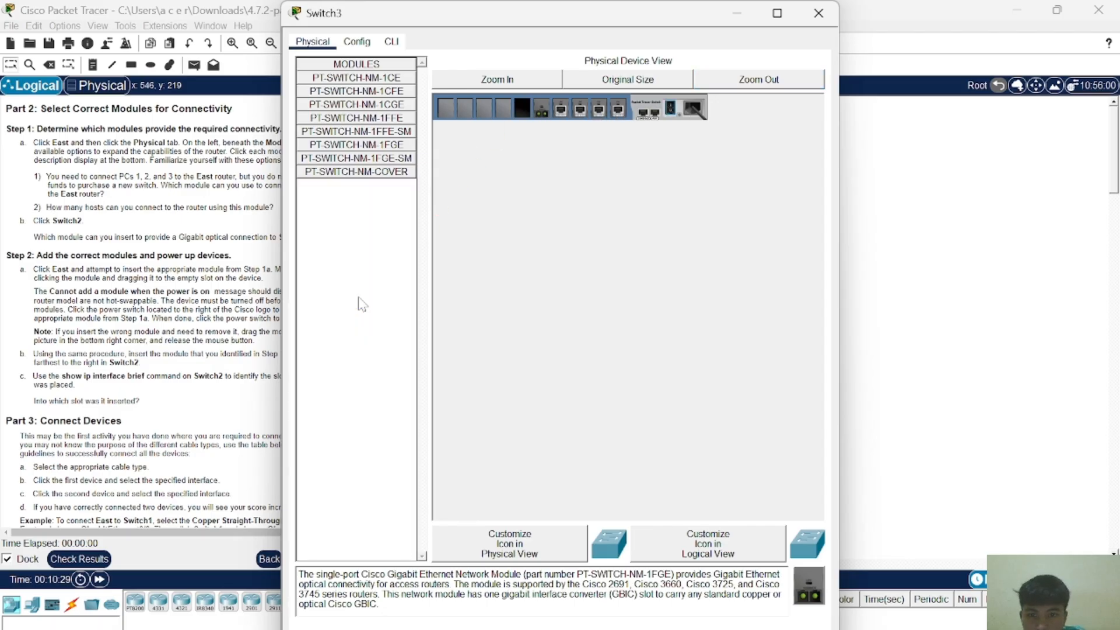
pyautogui.moveTo(376, 146); pyautogui.dragTo(523, 109)
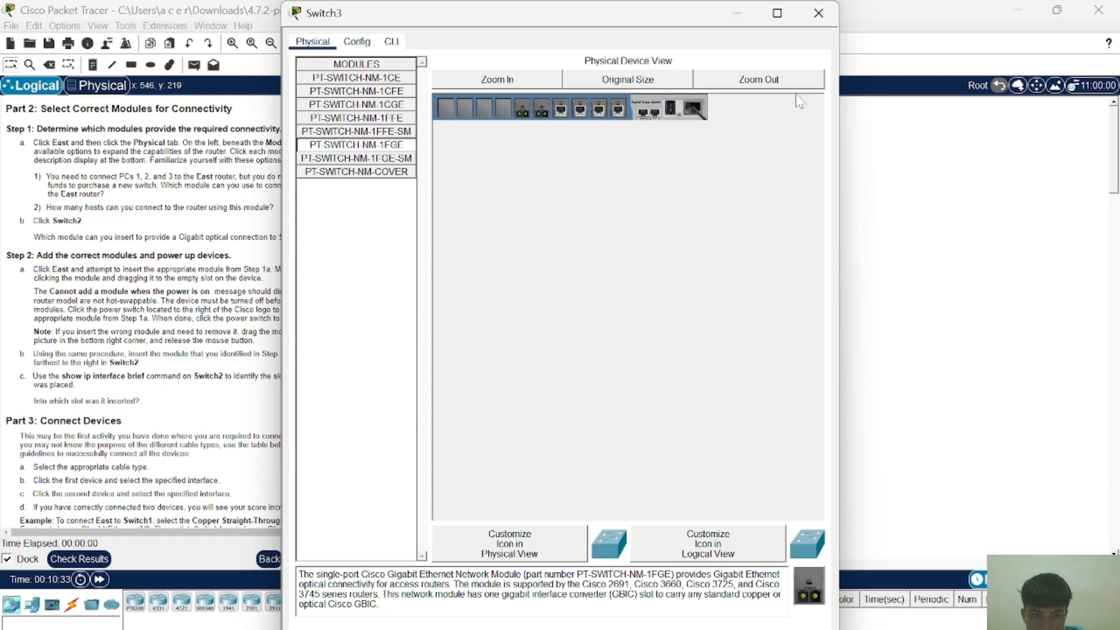
pyautogui.click(525, 78)
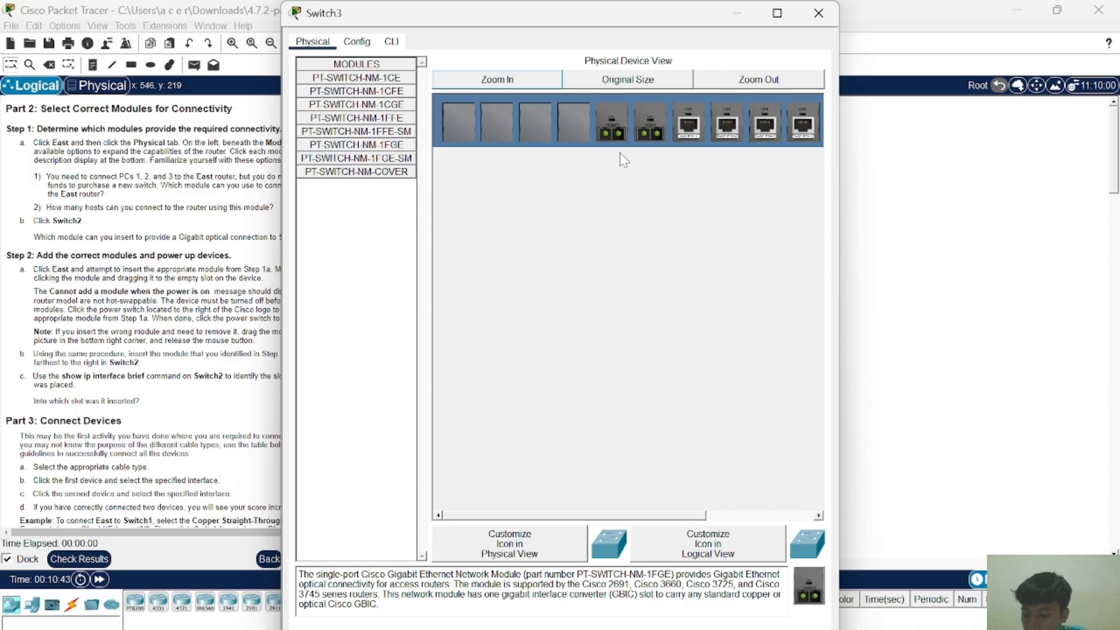
pyautogui.click(817, 14)
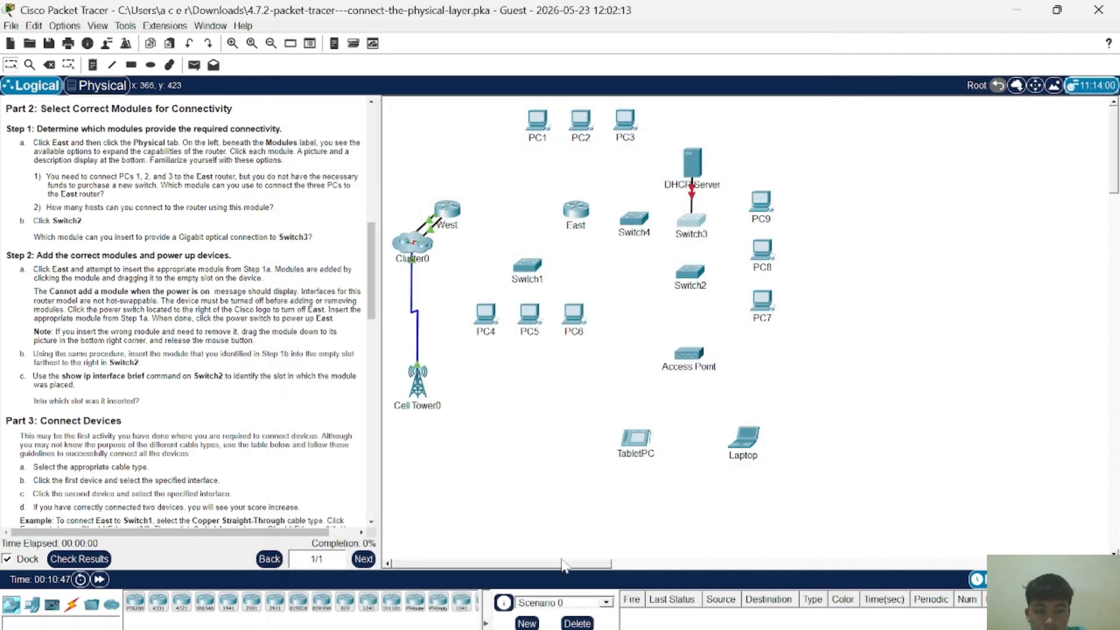
# Step: Reopen Switch3's physical device view, power the switch back on, and close its window
pyautogui.click(696, 227)
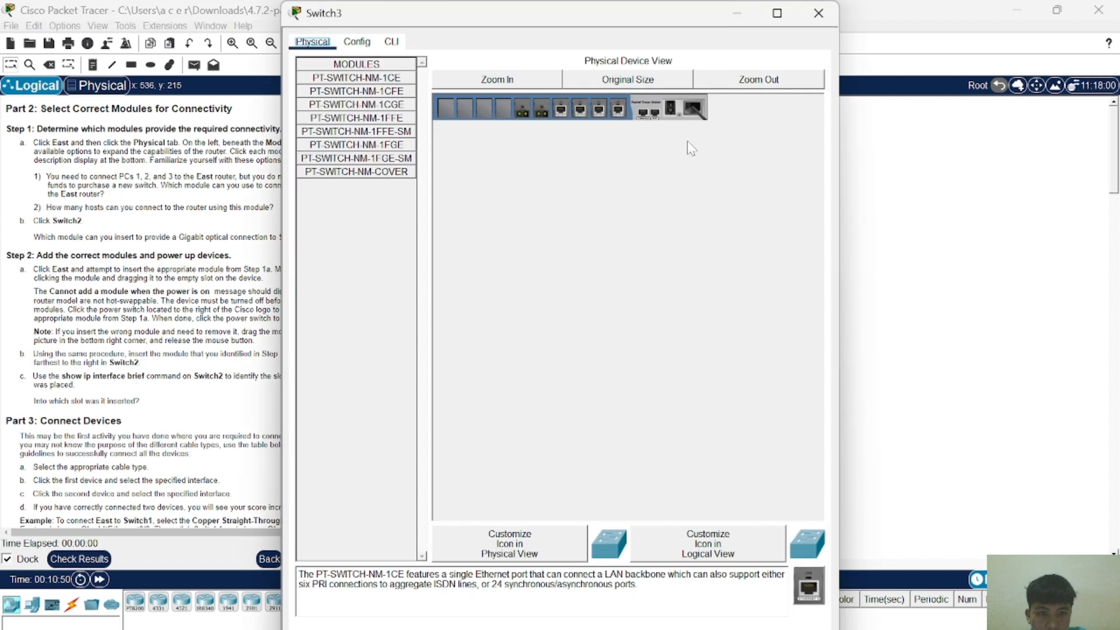
pyautogui.click(672, 109)
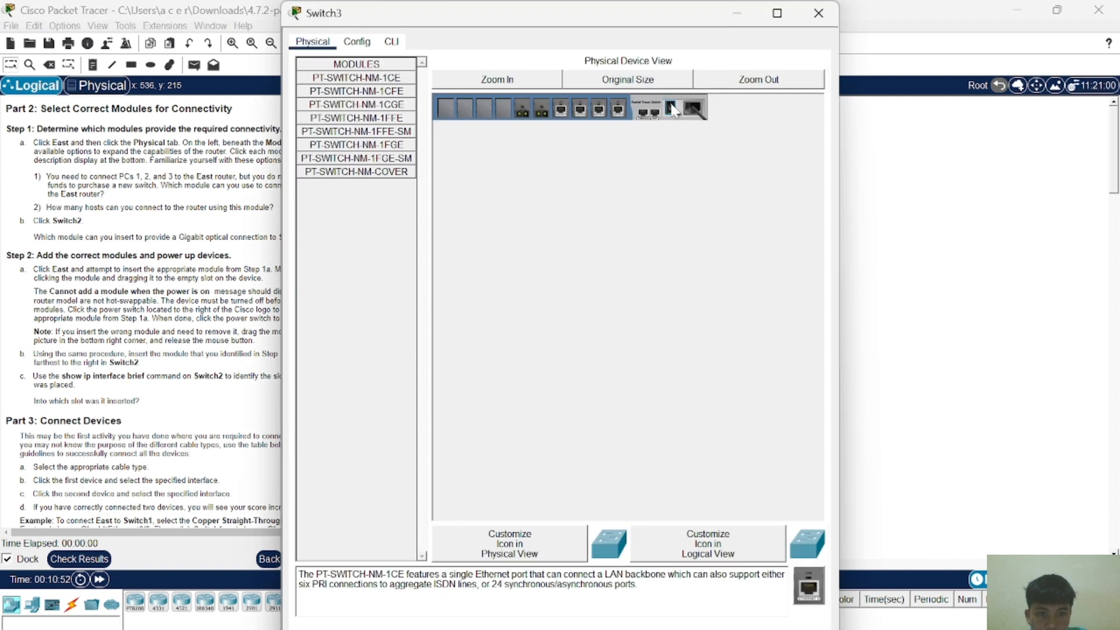
pyautogui.click(819, 12)
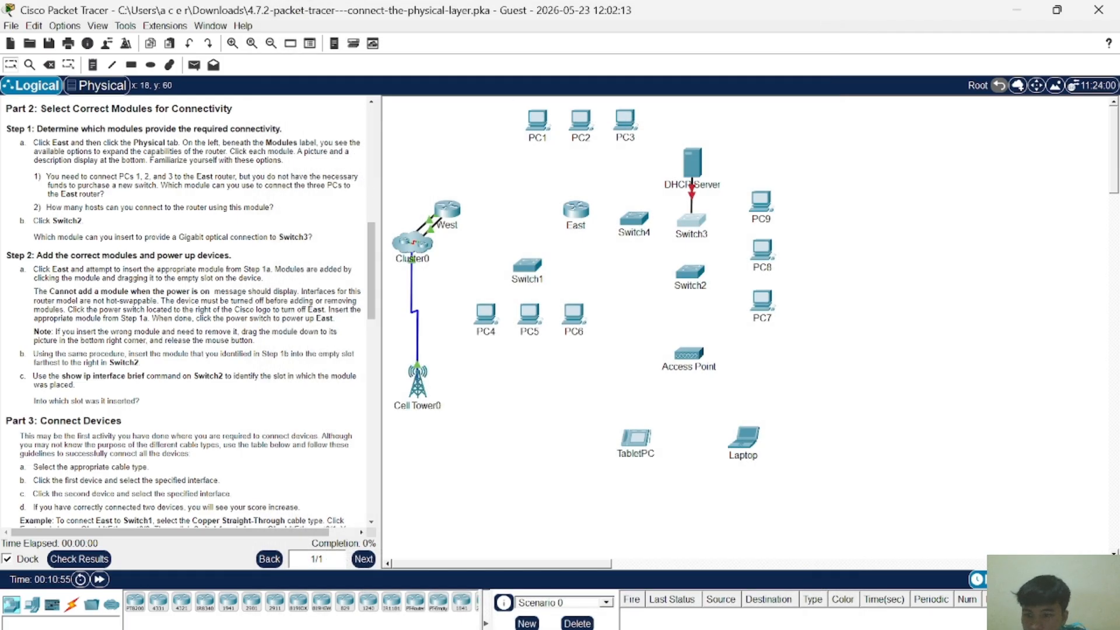
# Step: Review the module instructions and read on through the Part 3 guidelines on connecting devices
pyautogui.scroll(-2, 274, 221)
pyautogui.scroll(5, 186, 309)
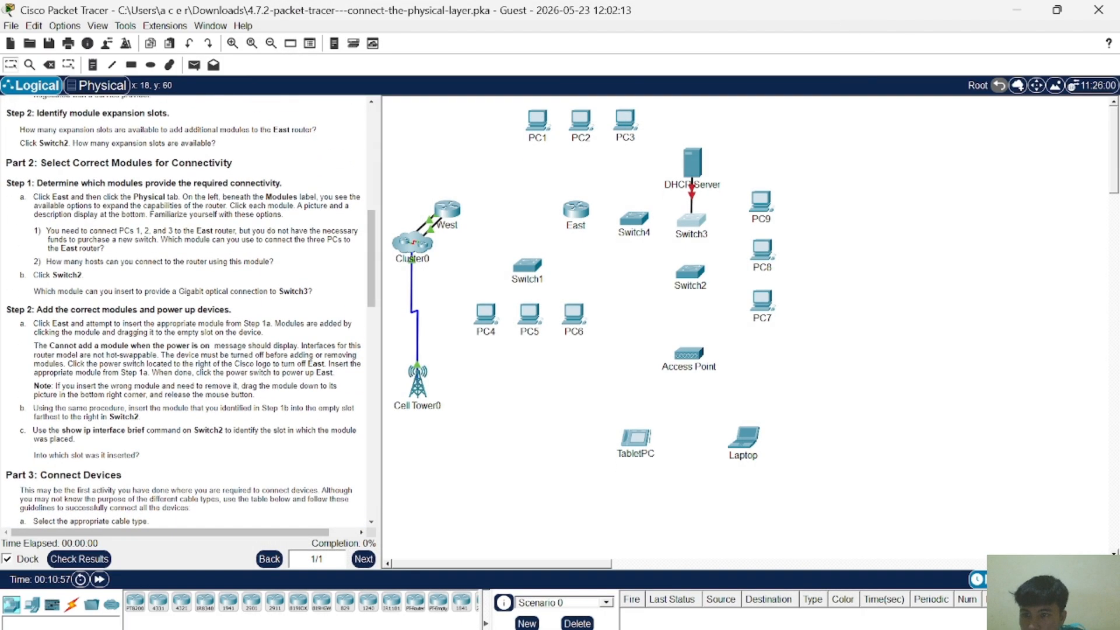
pyautogui.scroll(-6, 186, 315)
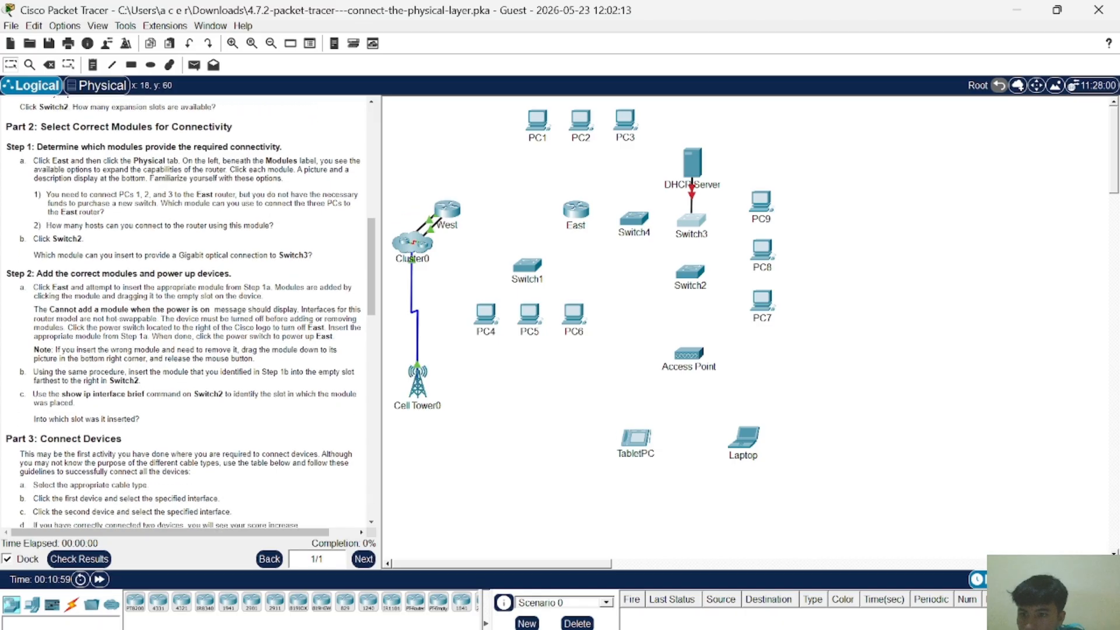
pyautogui.scroll(-2, 187, 315)
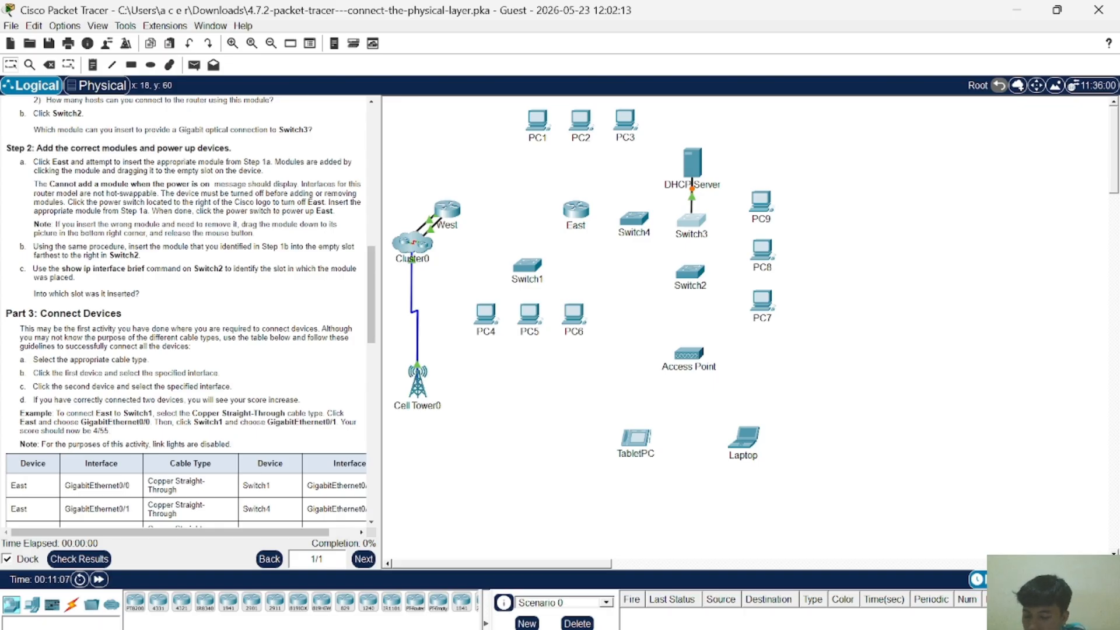
pyautogui.scroll(-1, 350, 257)
# Step: Open the East router's physical device view, power the router off and back on, and put its window away
pyautogui.click(580, 224)
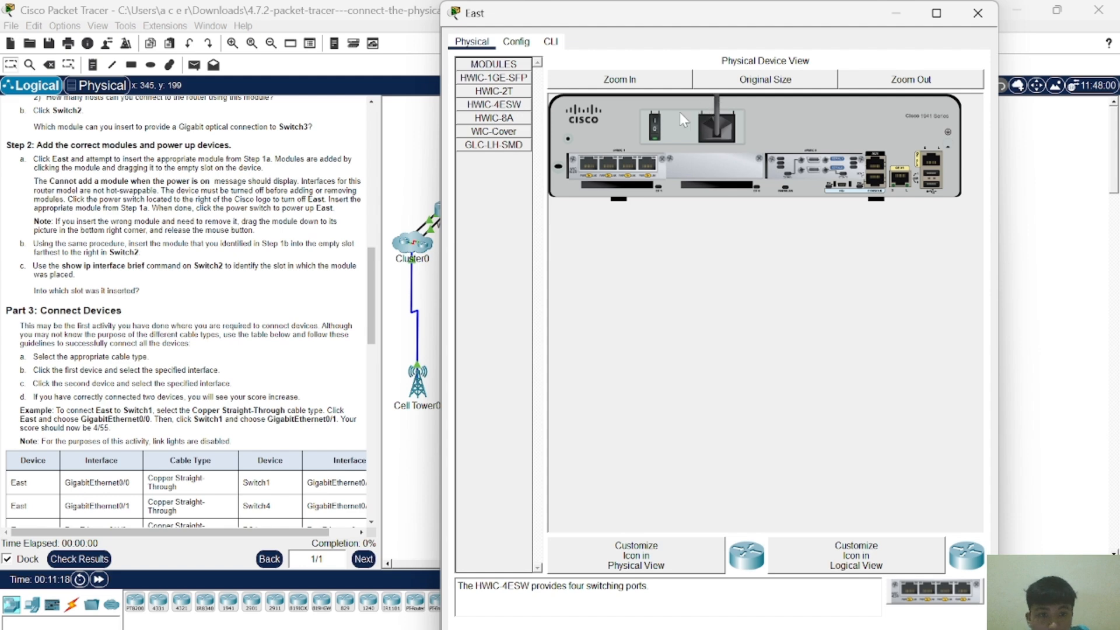
pyautogui.click(652, 128)
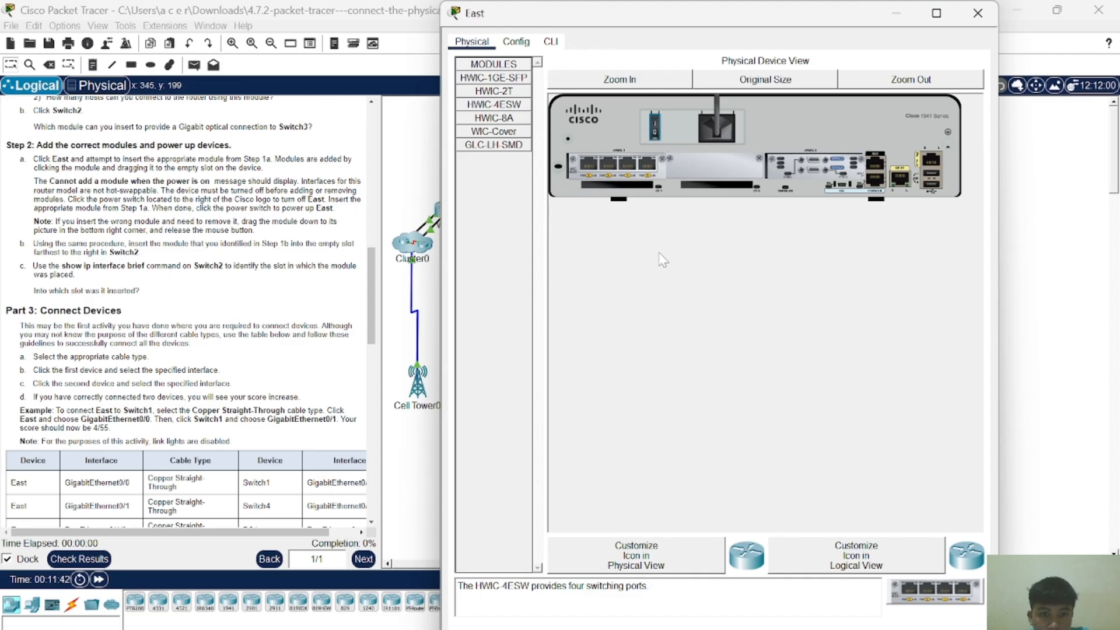
pyautogui.click(654, 126)
pyautogui.click(897, 21)
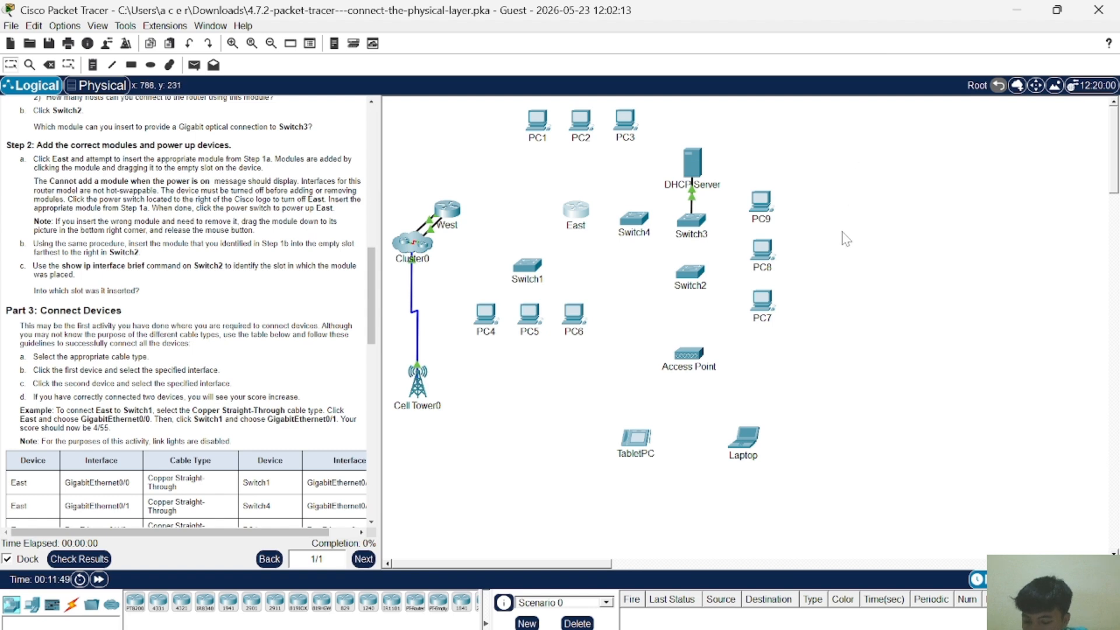
pyautogui.moveTo(793, 628)
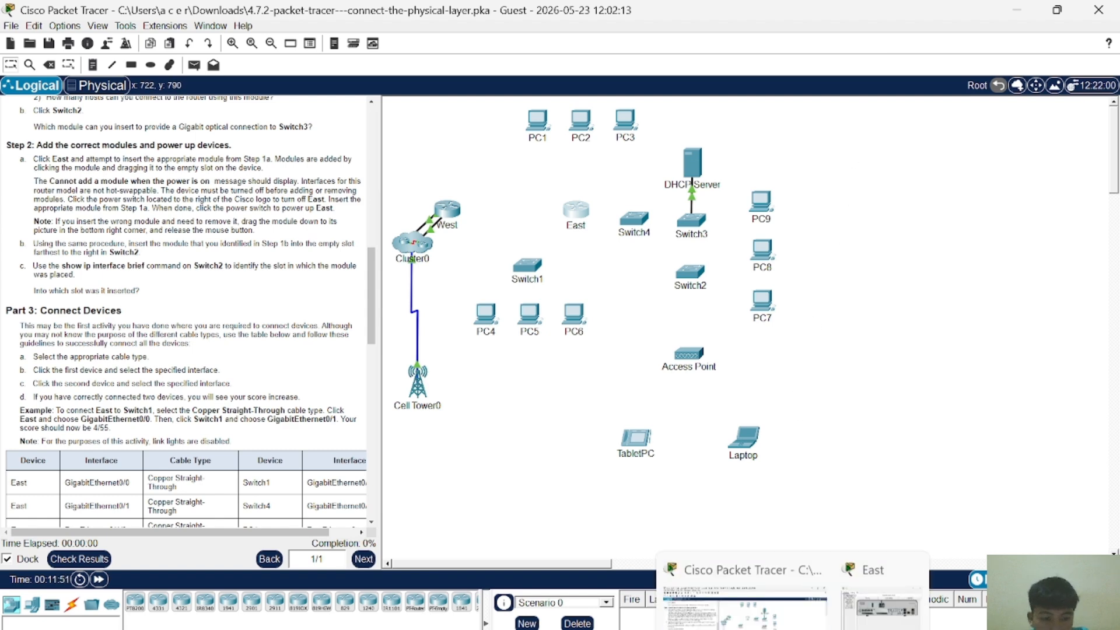
pyautogui.click(911, 527)
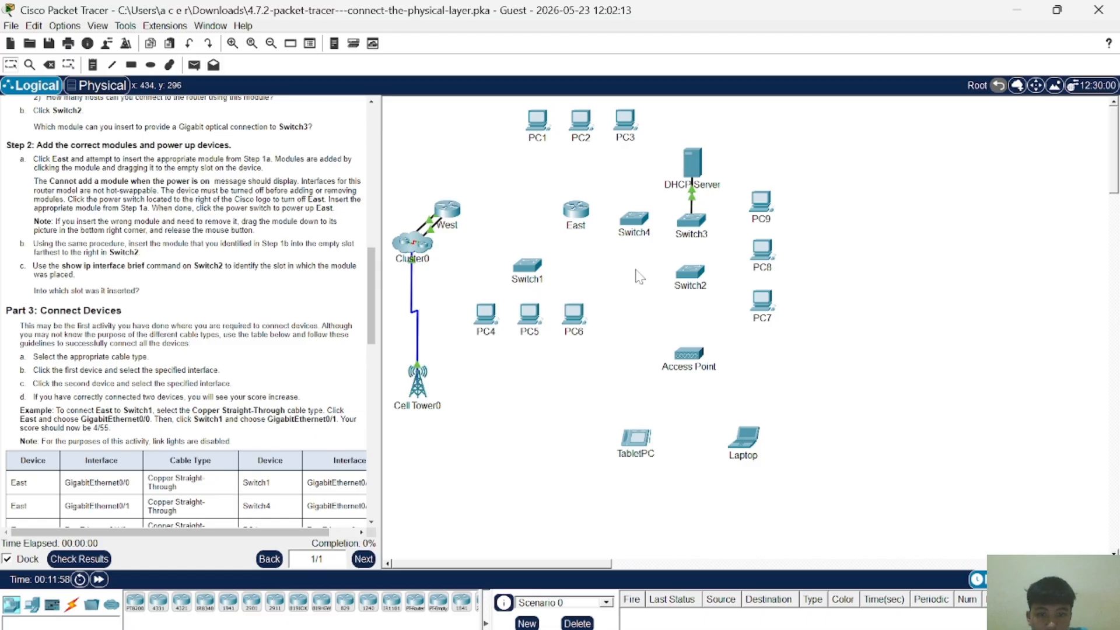
# Step: Open Switch2's physical device view, power the switch off, and select the PT-SWITCH-NM-1FGE module
pyautogui.click(692, 276)
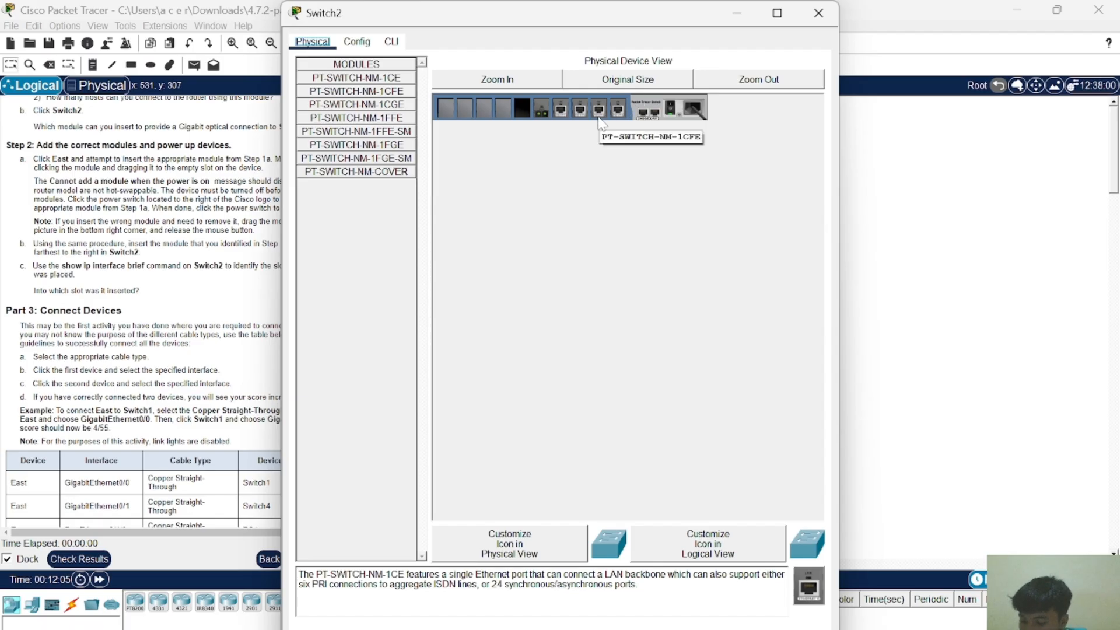
pyautogui.click(671, 108)
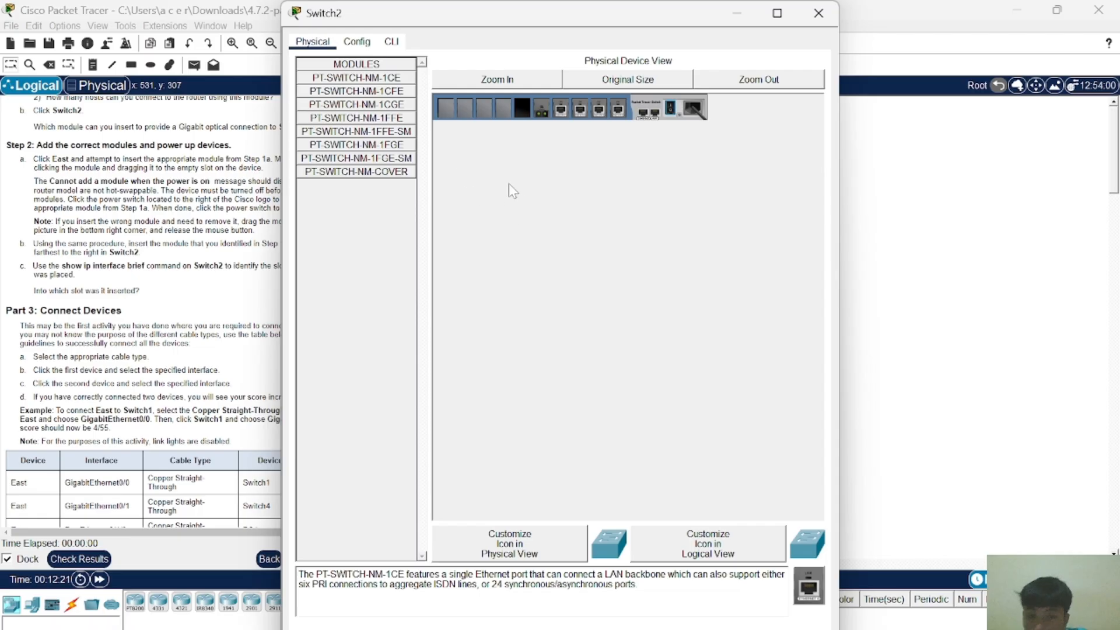
pyautogui.click(391, 146)
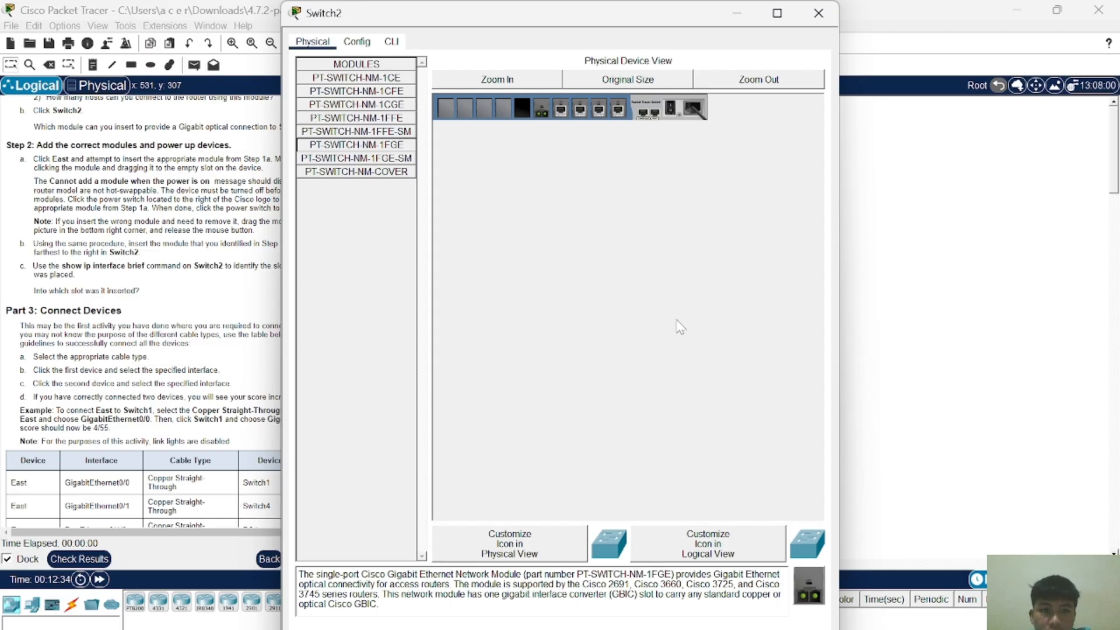
# Step: Toggle Switch2's power on and off while checking its module slots up close, and close its window
pyautogui.click(671, 107)
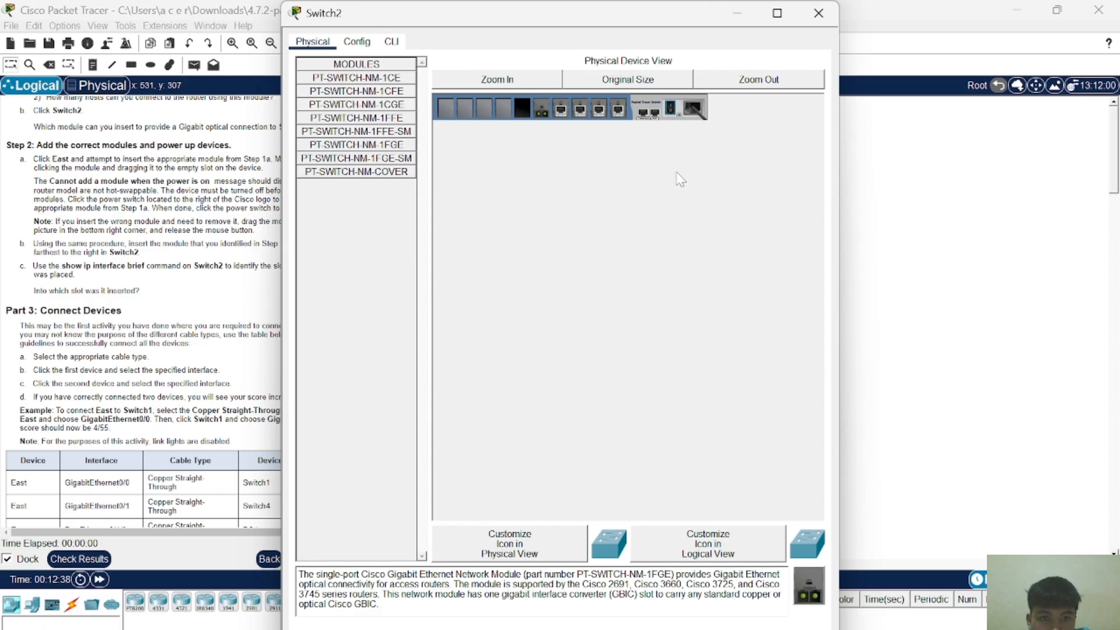
pyautogui.click(673, 107)
pyautogui.click(671, 106)
pyautogui.click(519, 75)
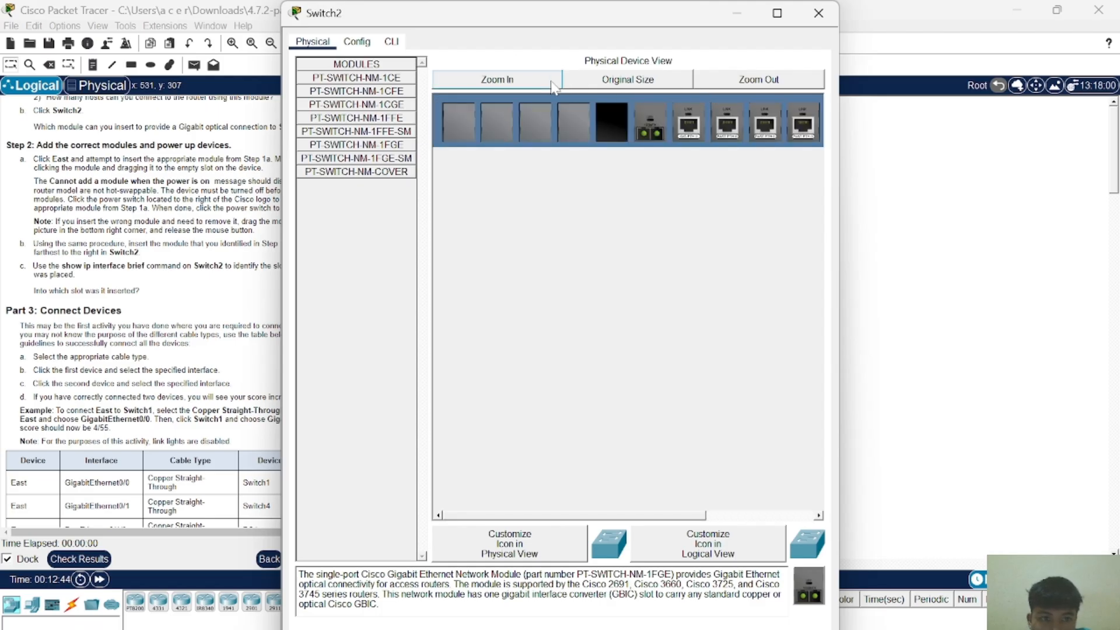
pyautogui.click(751, 81)
pyautogui.click(671, 109)
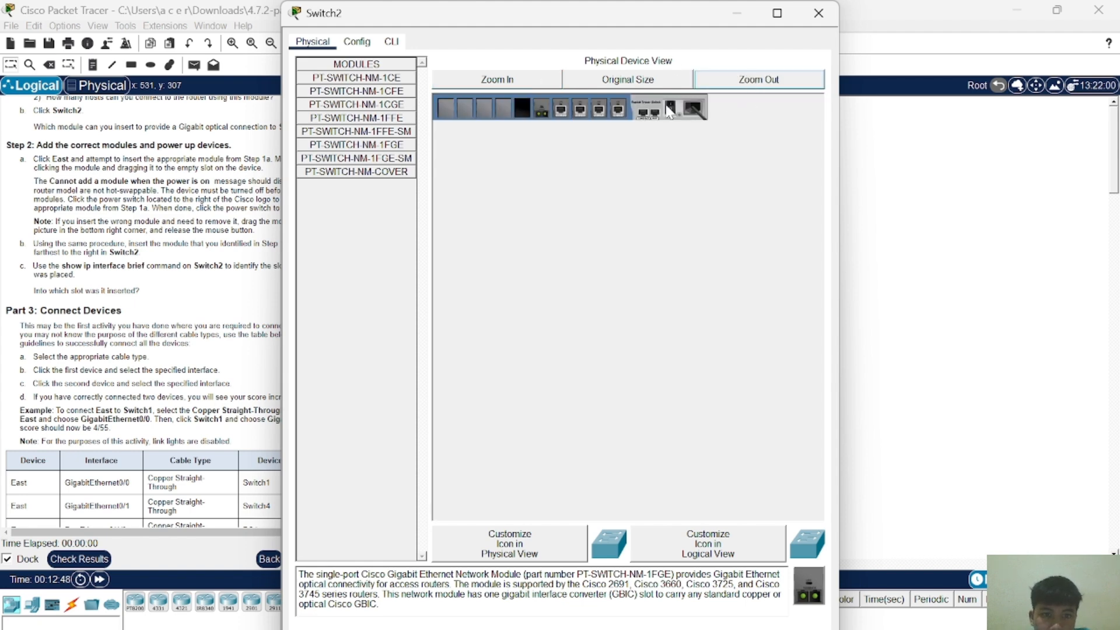
pyautogui.click(818, 13)
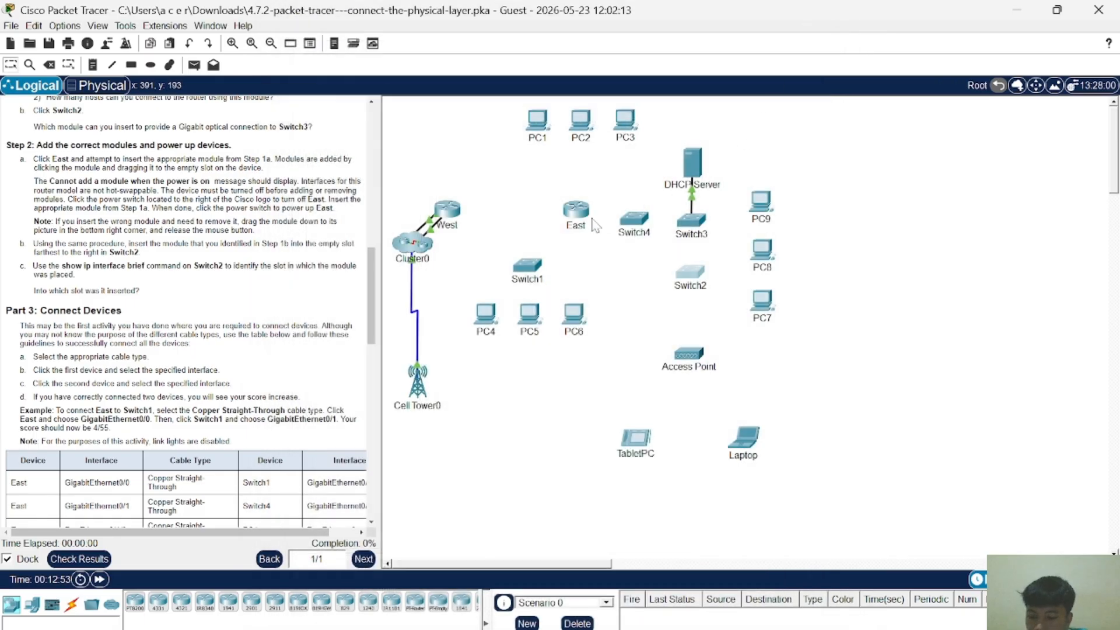
# Step: Open Switch2, power it on from its physical device view, and bring up its command line
pyautogui.click(697, 271)
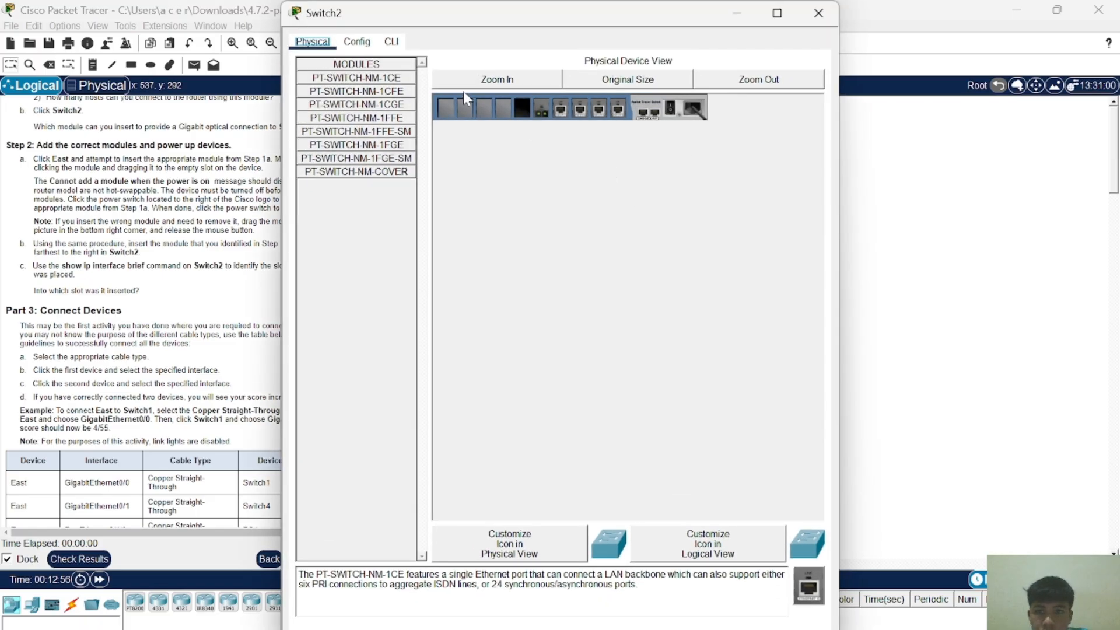
pyautogui.click(391, 41)
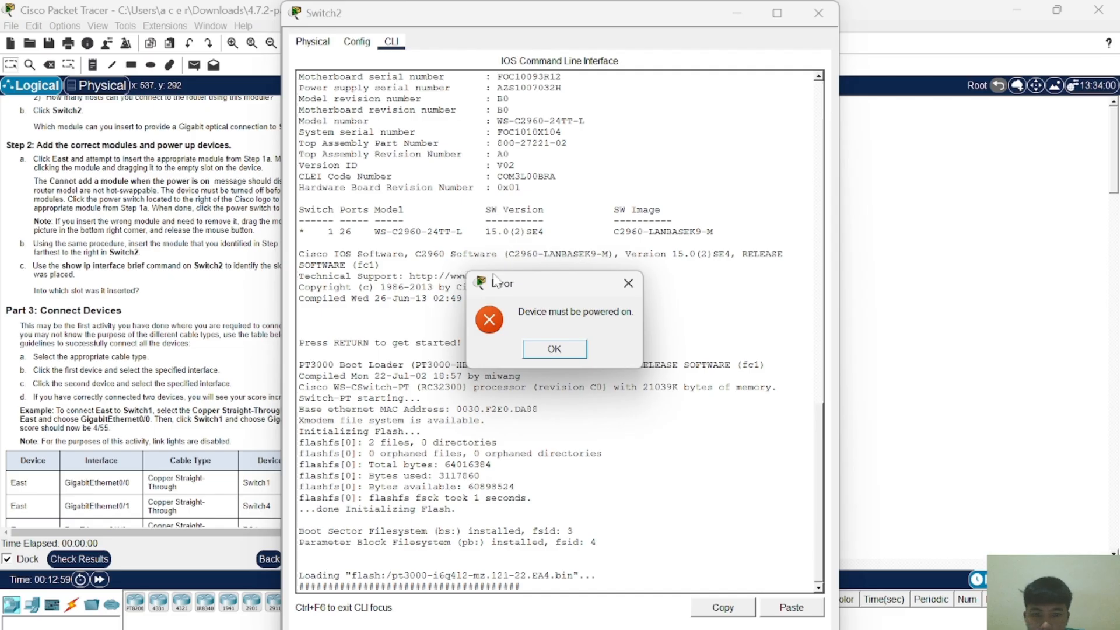
pyautogui.click(576, 349)
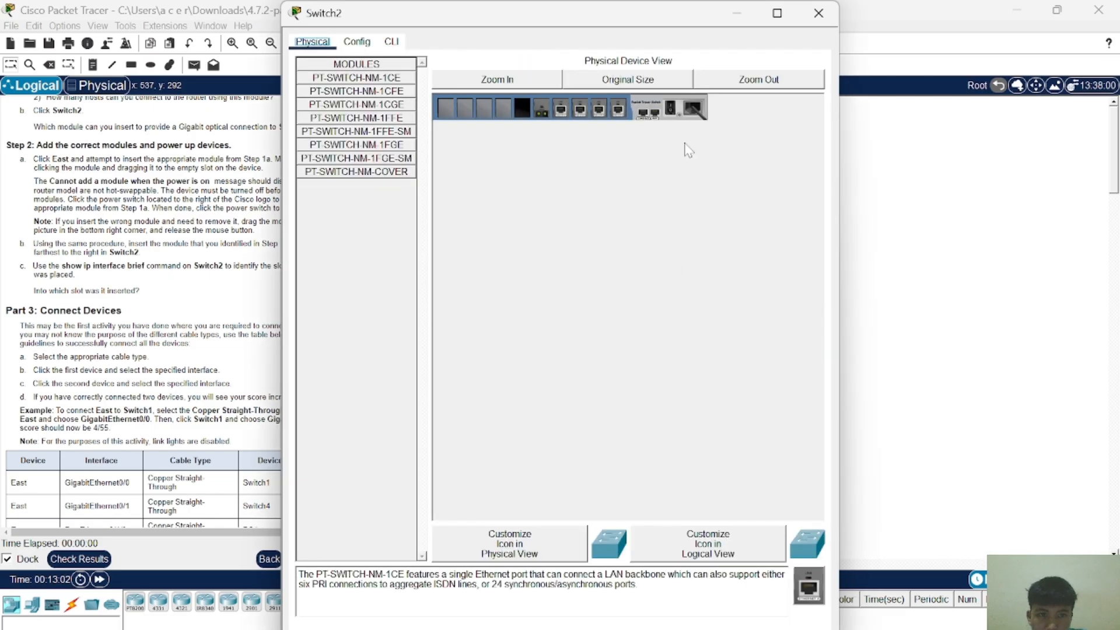
pyautogui.click(672, 109)
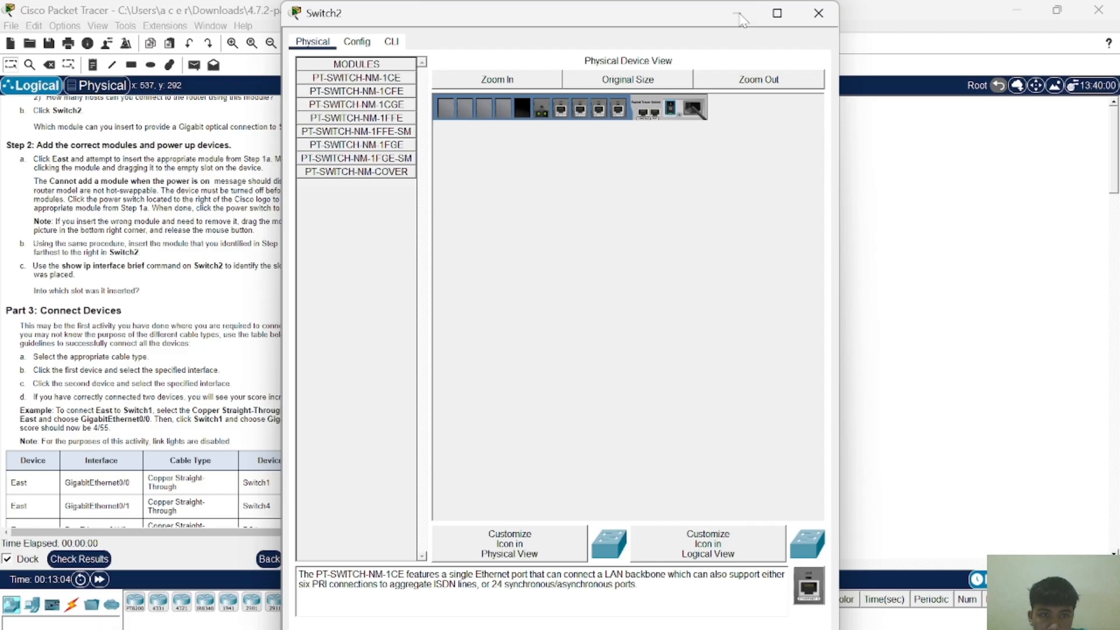
pyautogui.click(392, 41)
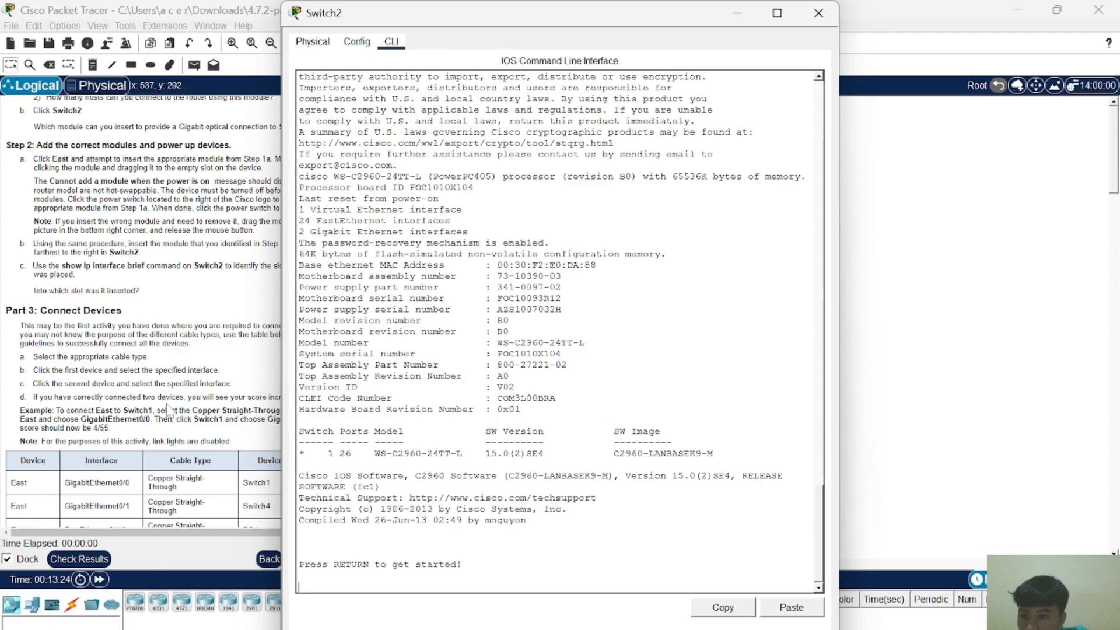
# Step: Arrange Switch2's command-line window beside the activity instructions, keeping the main workspace maximized behind it
pyautogui.scroll(-1, 171, 411)
pyautogui.scroll(1, 171, 412)
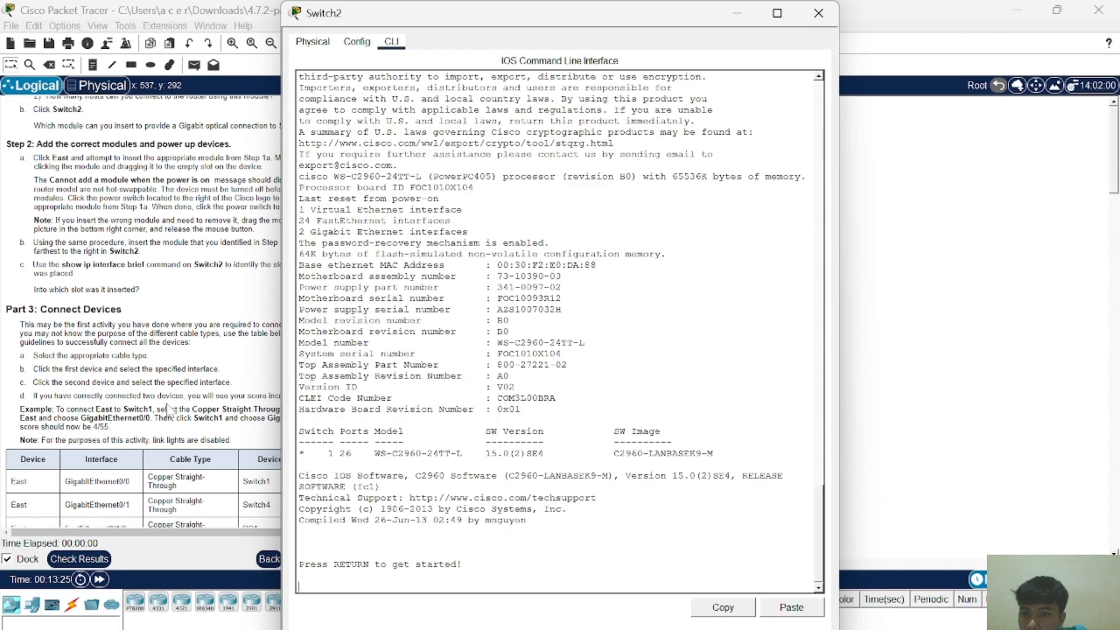
pyautogui.moveTo(560, 15); pyautogui.dragTo(685, 5)
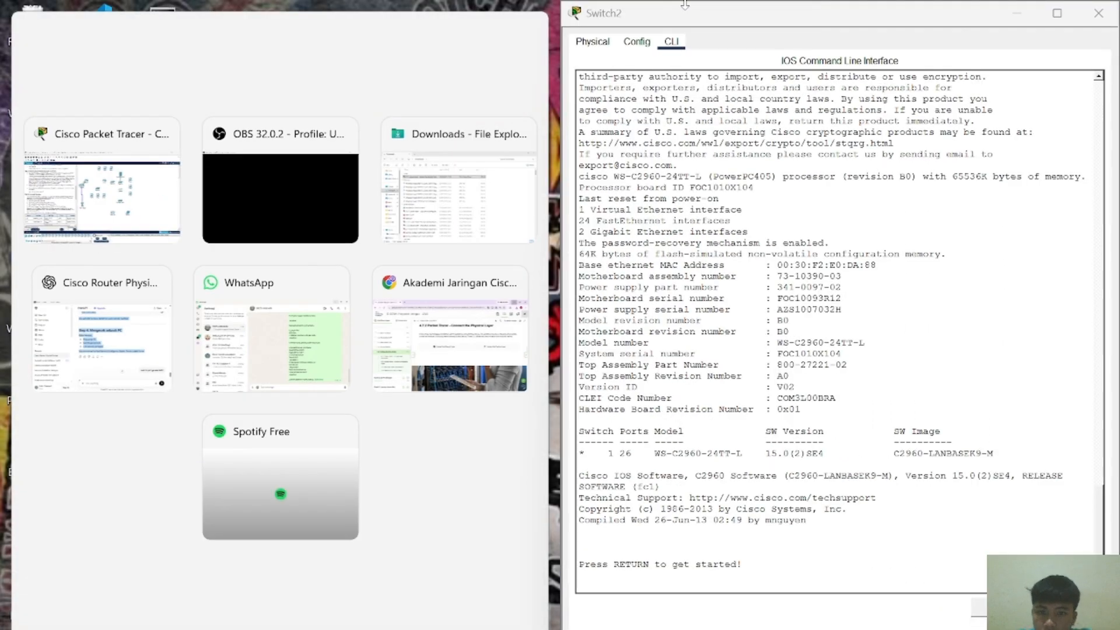
pyautogui.click(52, 197)
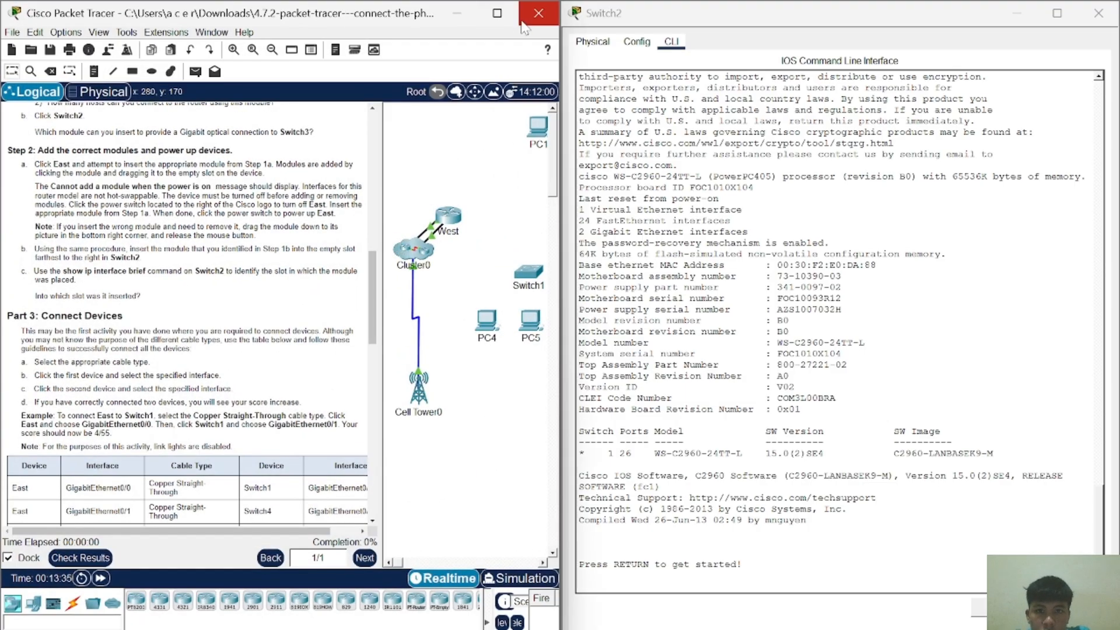
pyautogui.click(501, 15)
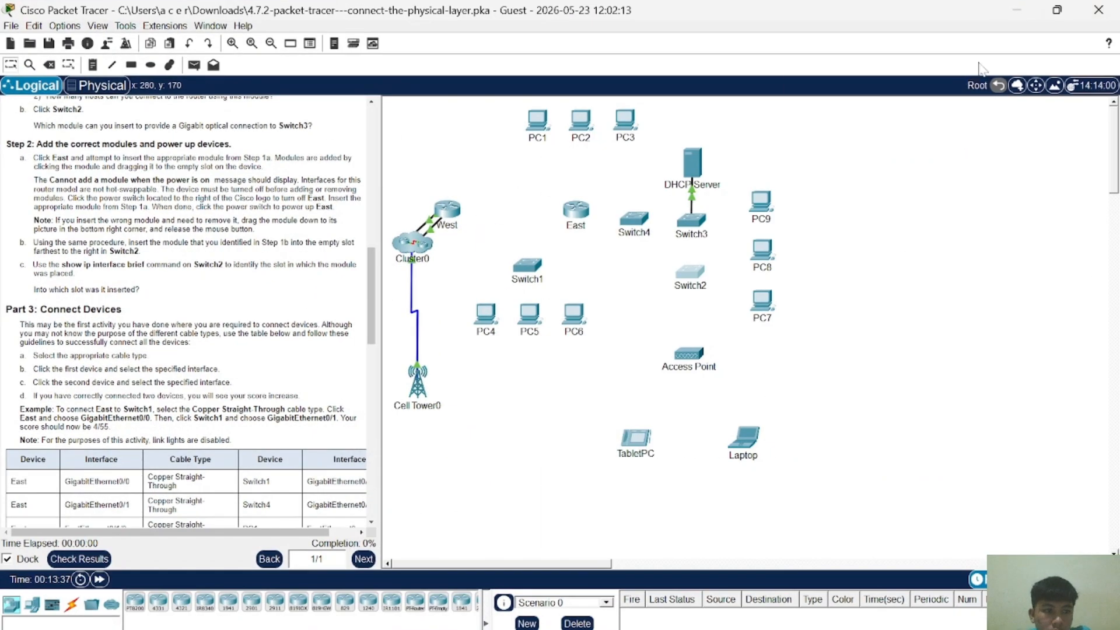
pyautogui.moveTo(793, 621)
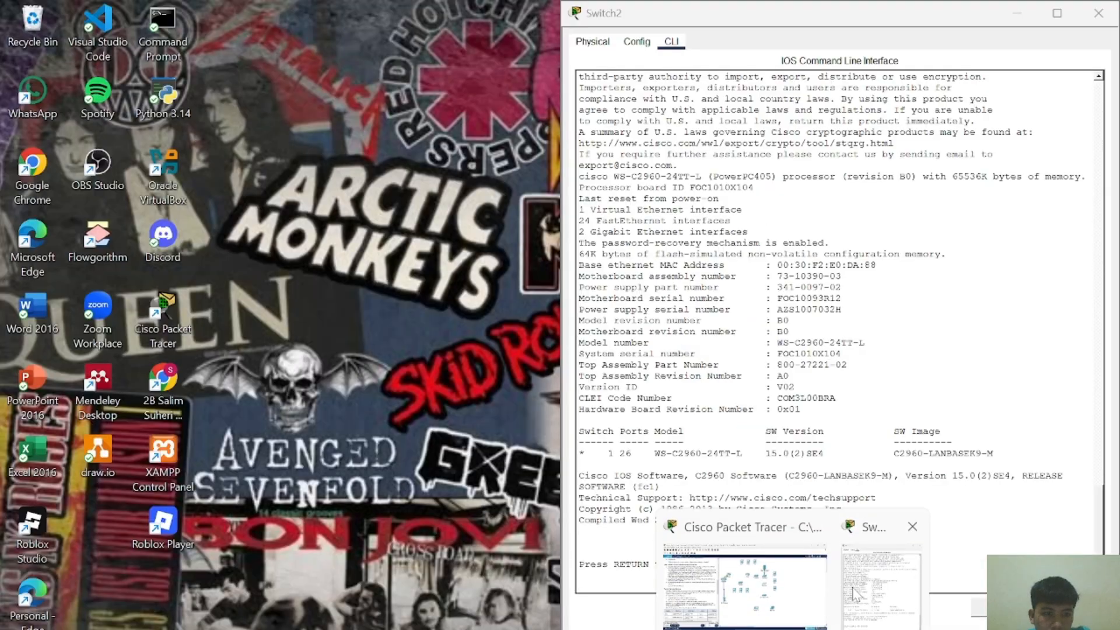
pyautogui.click(863, 560)
pyautogui.click(1058, 14)
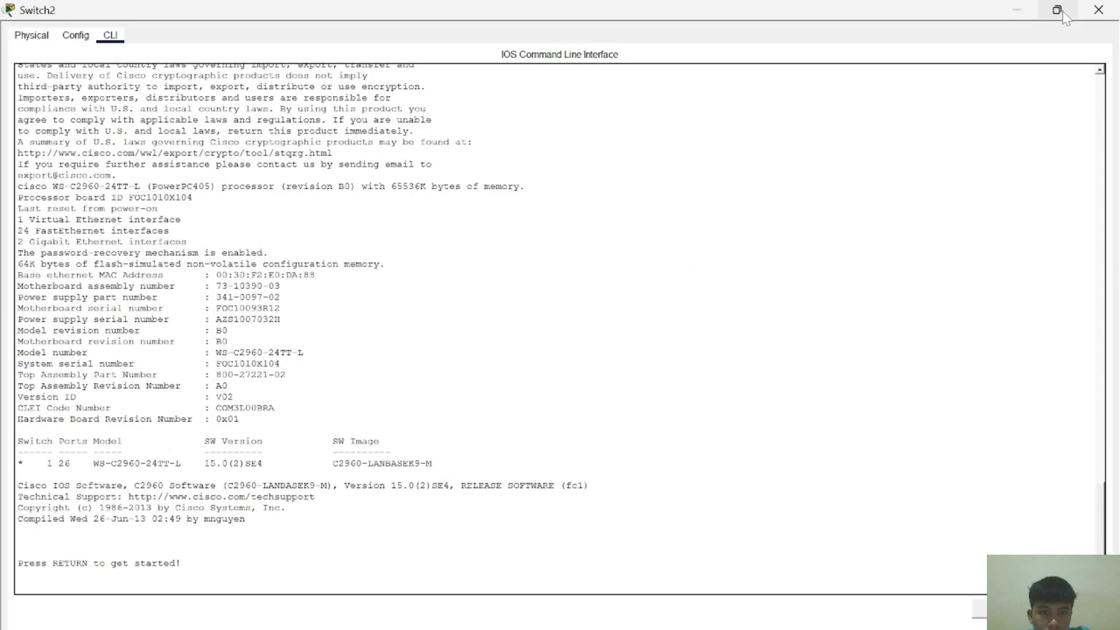
pyautogui.click(1058, 14)
pyautogui.moveTo(671, 16); pyautogui.dragTo(846, 18)
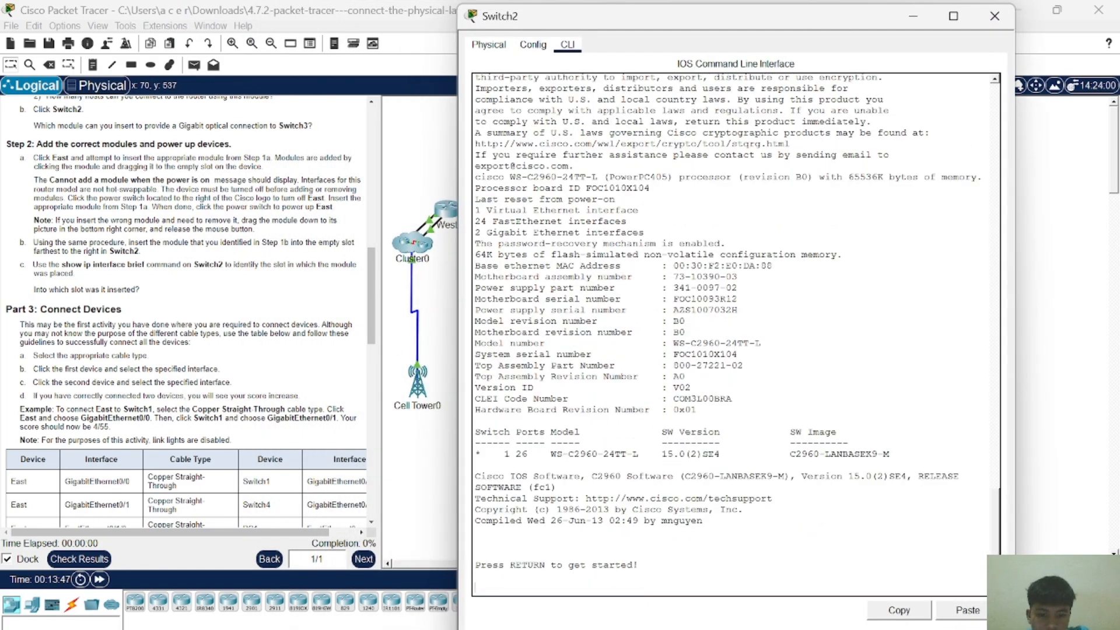
# Step: Start Switch2's console session, run the "show ip interface brief" command copied from the instructions, and close the Switch2 window
pyautogui.press('Return')
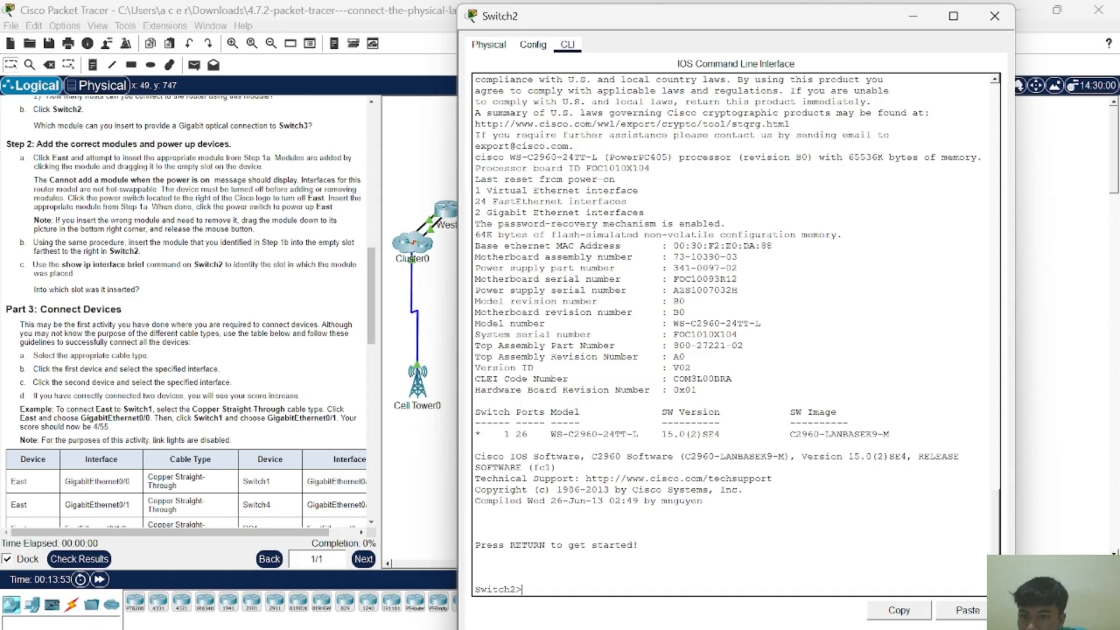
pyautogui.moveTo(145, 265); pyautogui.dragTo(62, 270)
pyautogui.rightClick(63, 270)
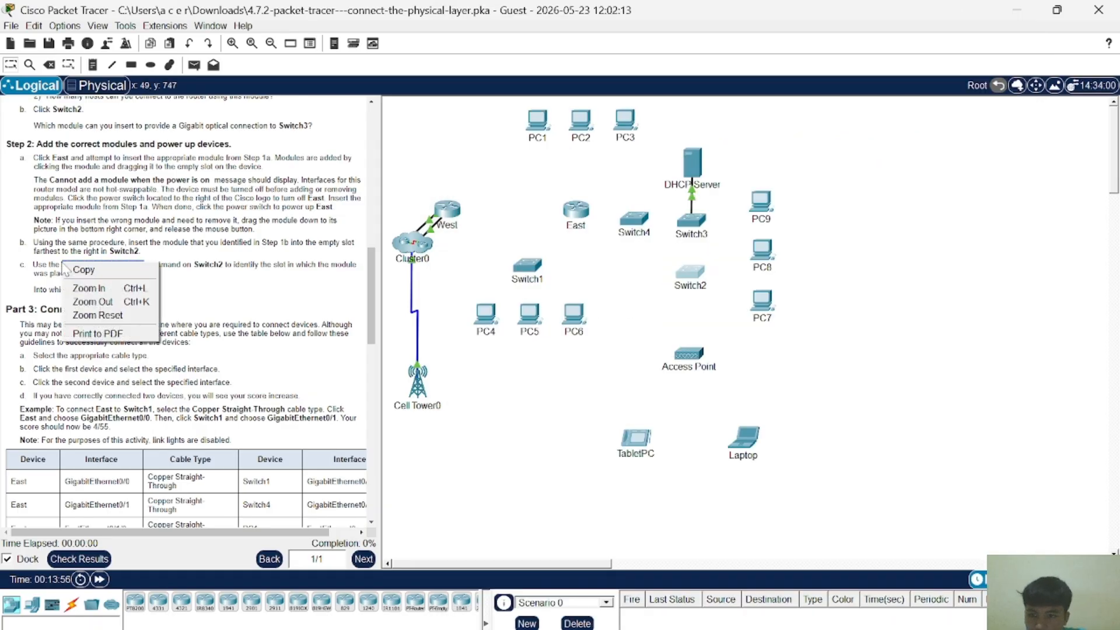
pyautogui.click(75, 272)
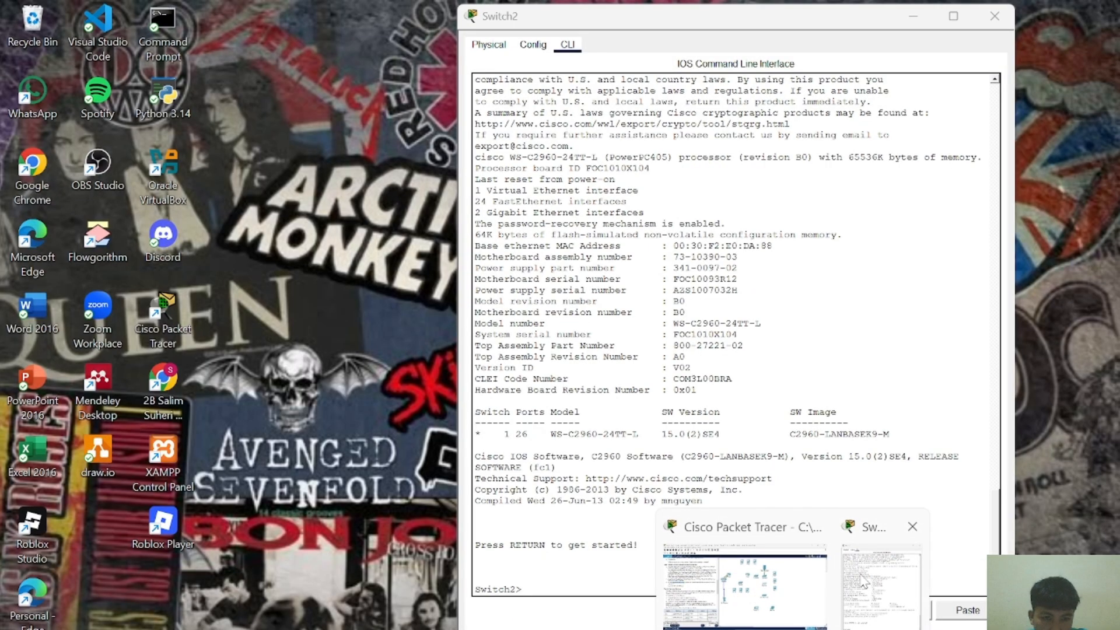
pyautogui.click(880, 578)
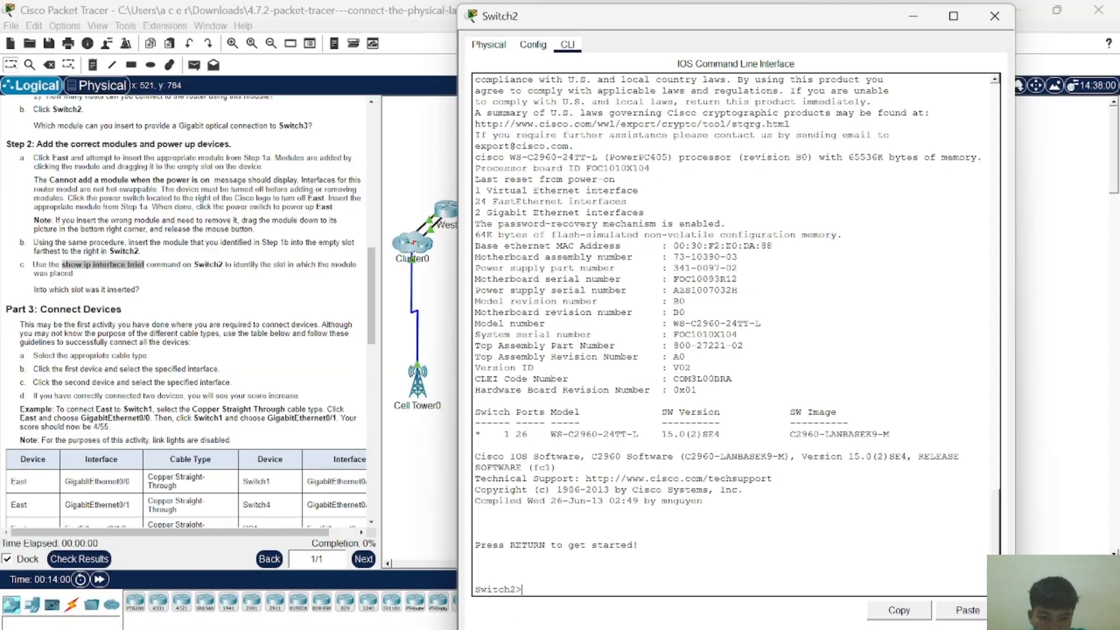
pyautogui.rightClick(743, 583)
pyautogui.click(759, 609)
pyautogui.press('Return')
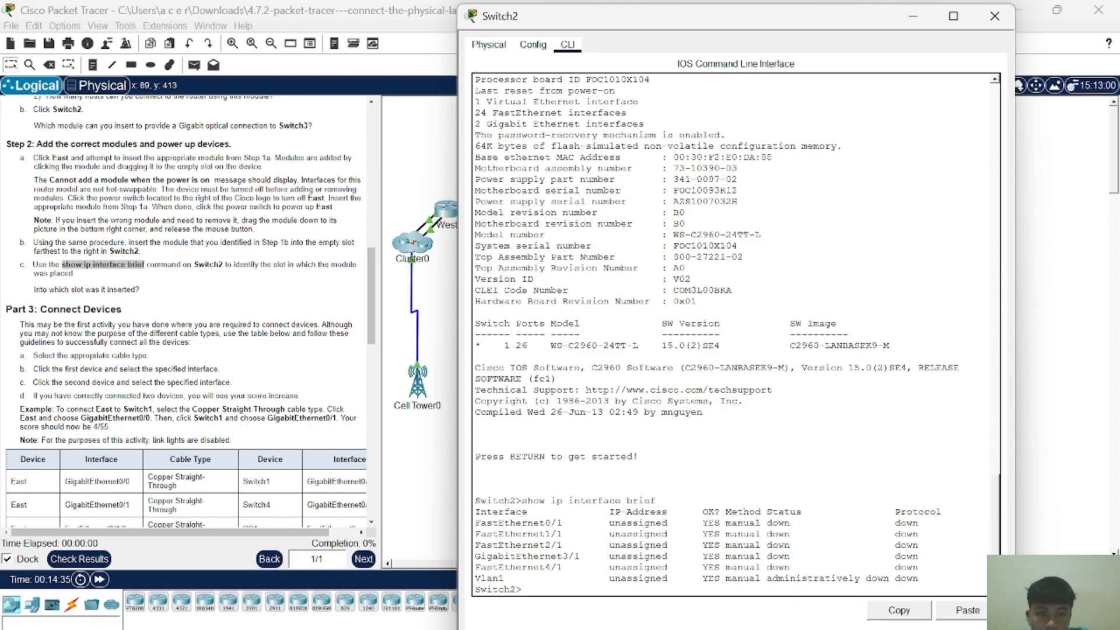
pyautogui.click(994, 16)
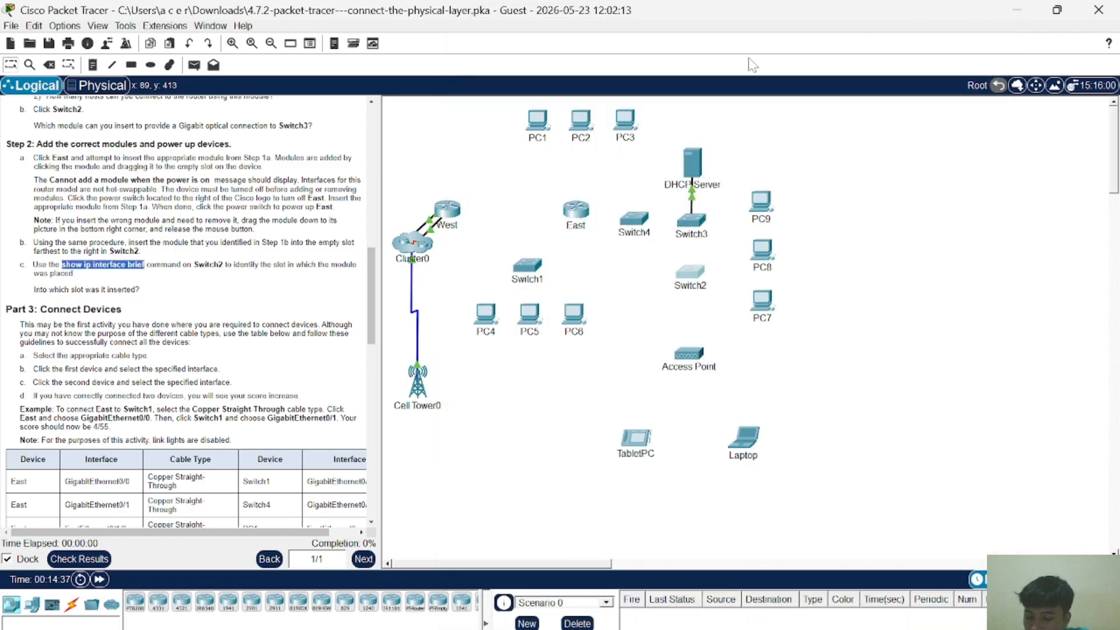
# Step: Following the Part 3 table, connect East's GigabitEthernet0/0 to Switch1's GigabitEthernet0/1 with a Copper Straight-Through cable
pyautogui.scroll(-3, 187, 312)
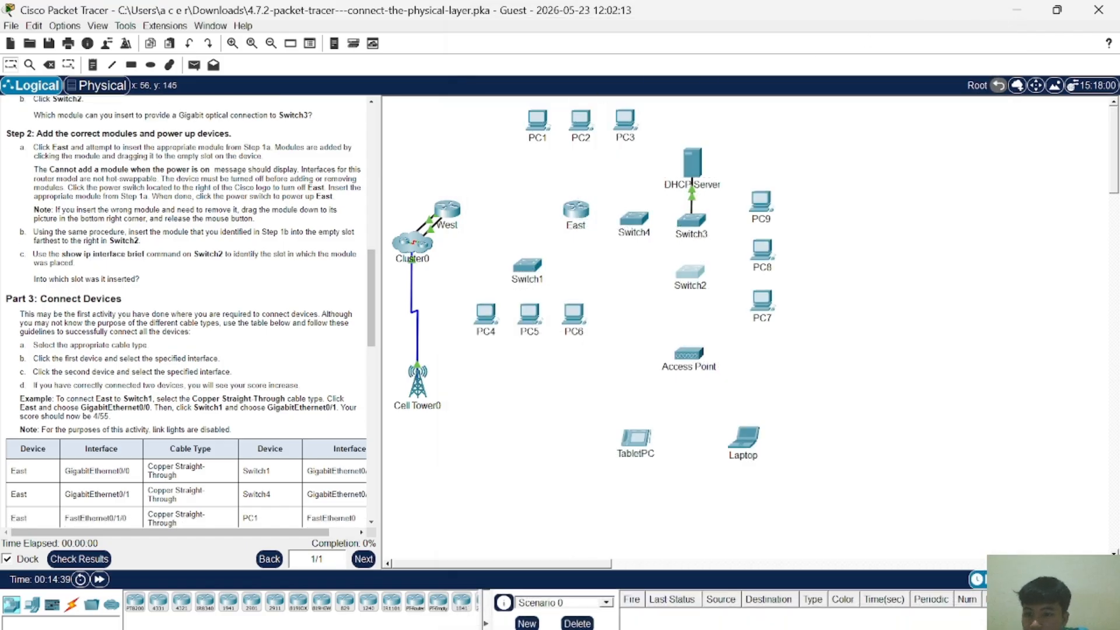
pyautogui.scroll(-2, 186, 312)
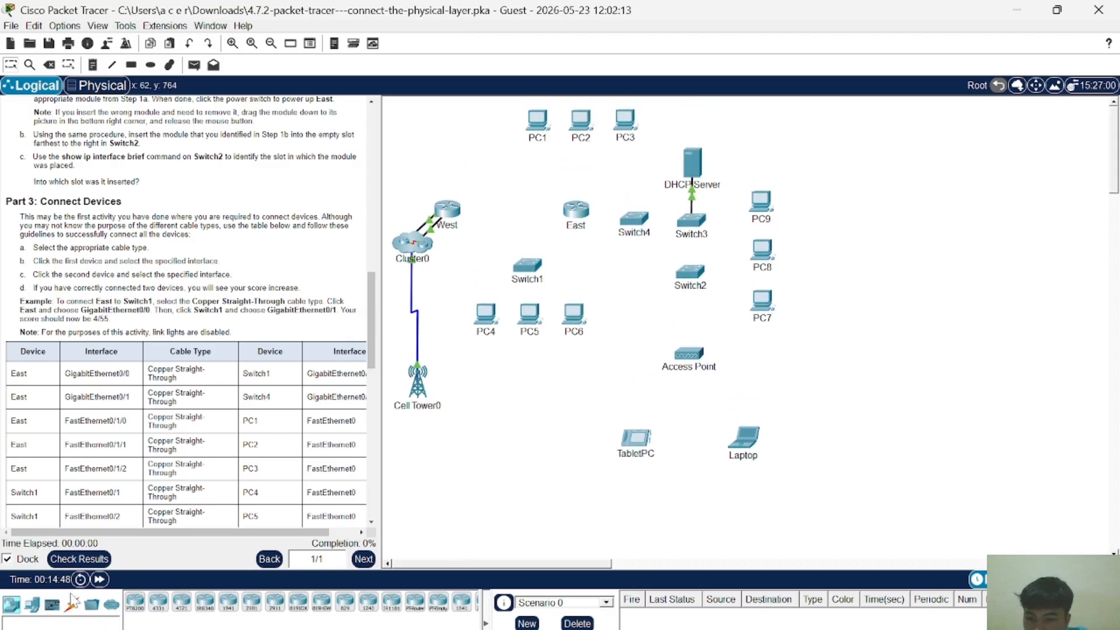
pyautogui.click(74, 606)
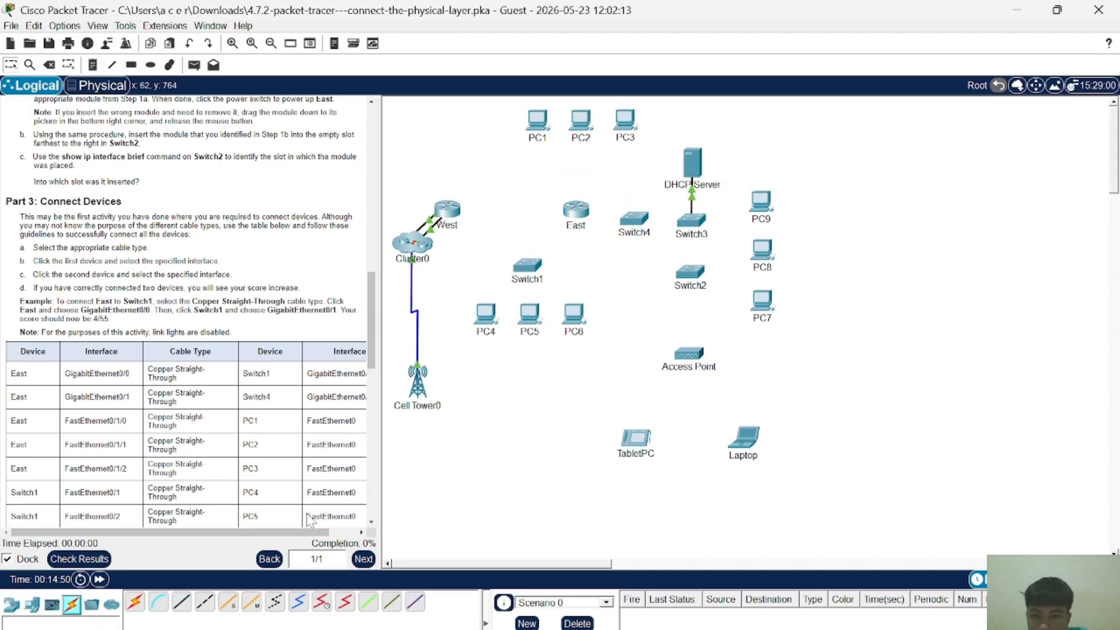
pyautogui.scroll(-1, 312, 516)
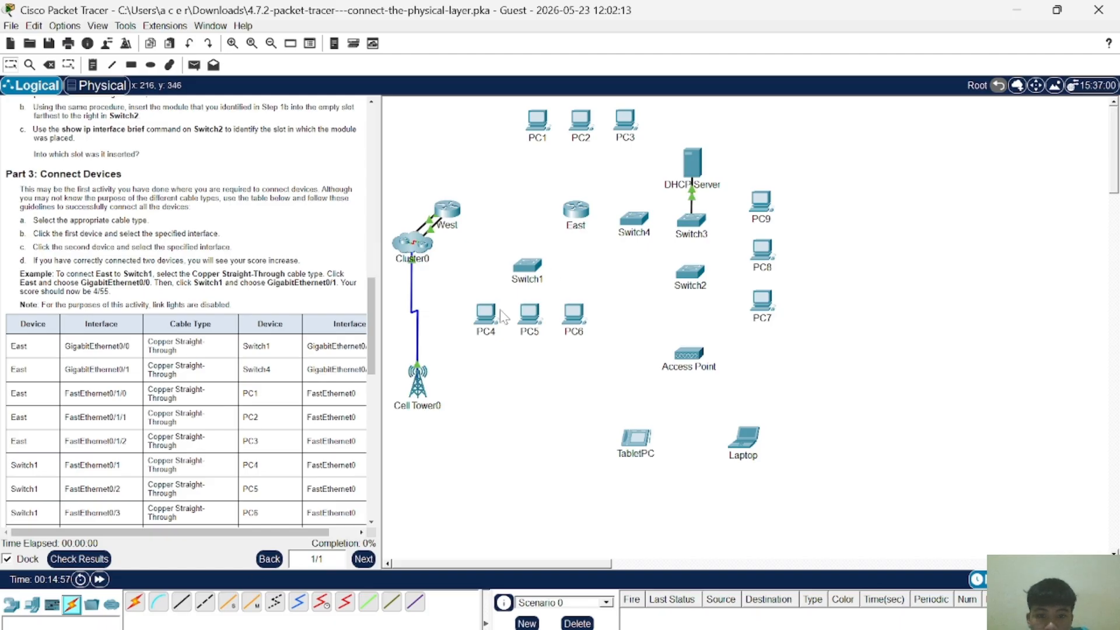
pyautogui.click(181, 601)
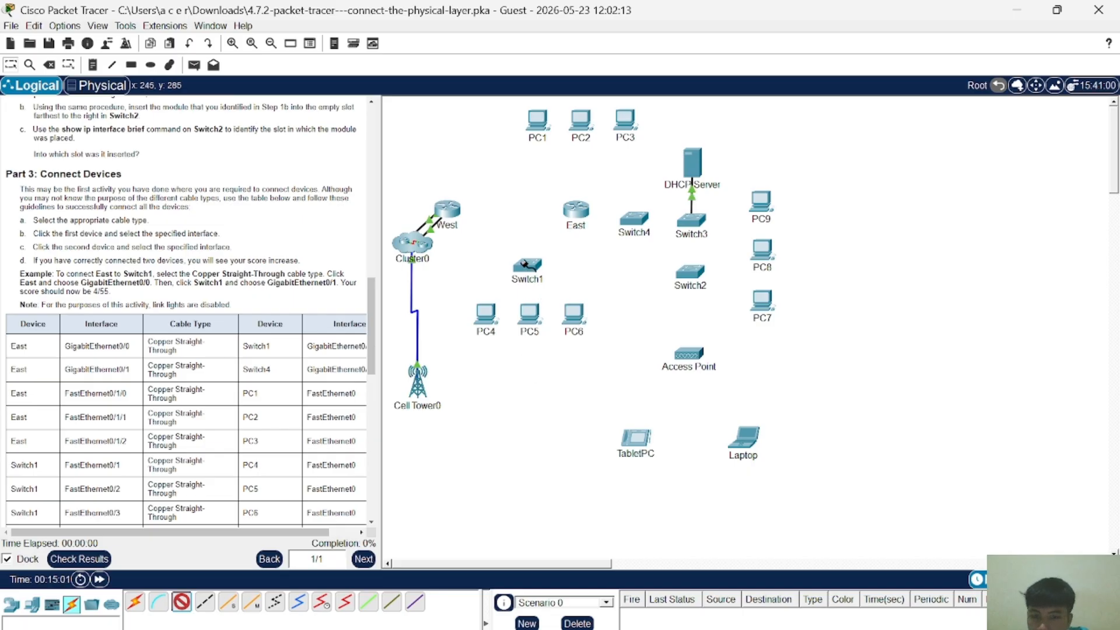
pyautogui.click(525, 263)
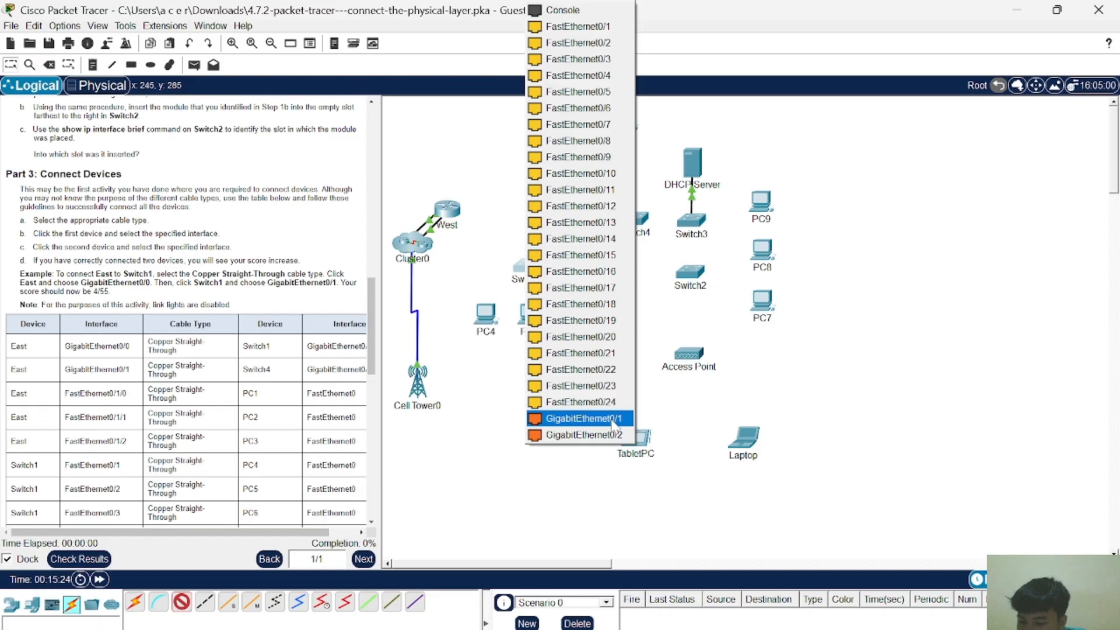
pyautogui.click(590, 140)
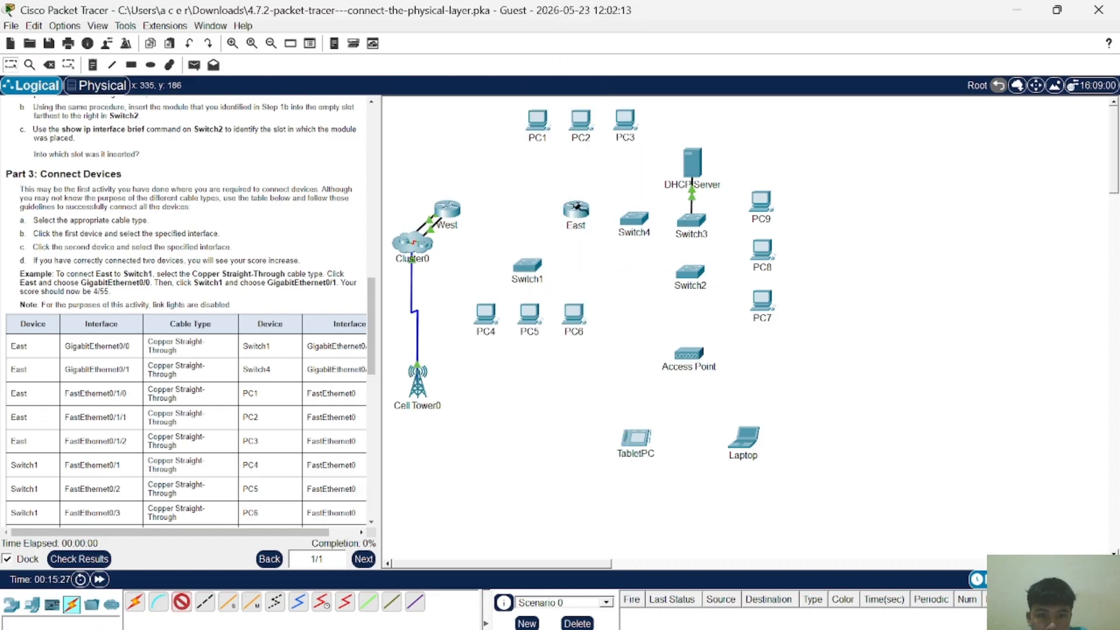
pyautogui.click(576, 210)
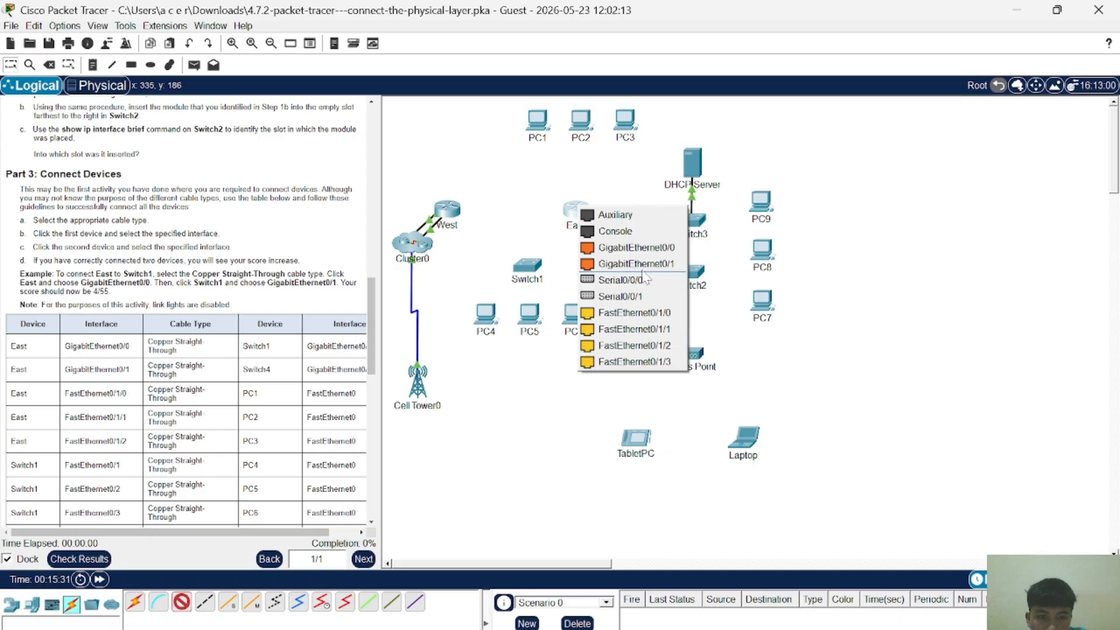
pyautogui.click(644, 250)
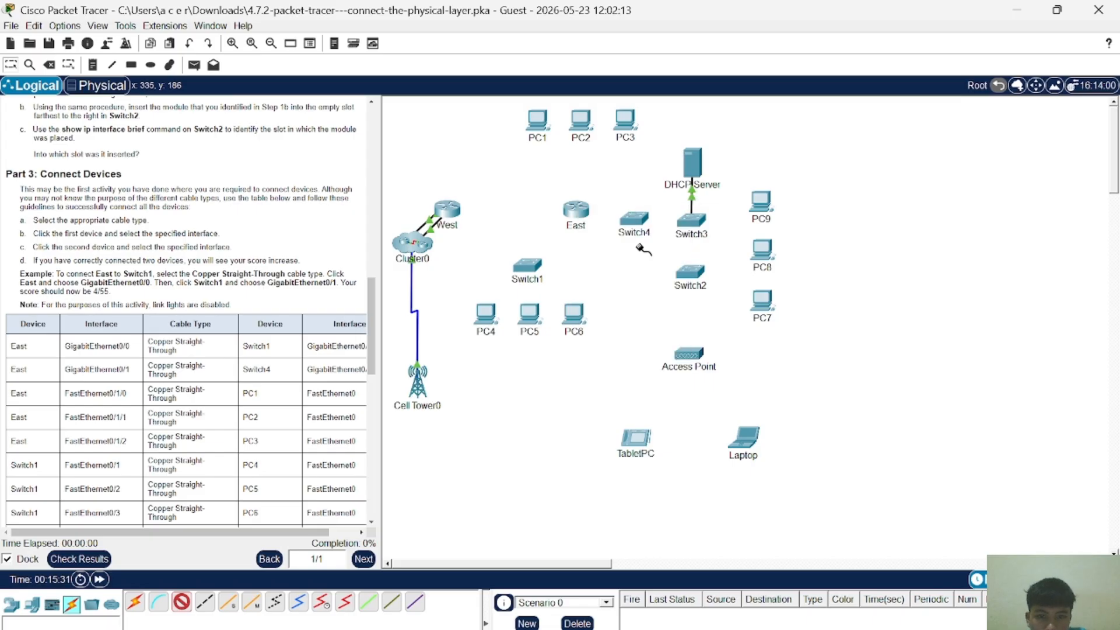
pyautogui.click(529, 270)
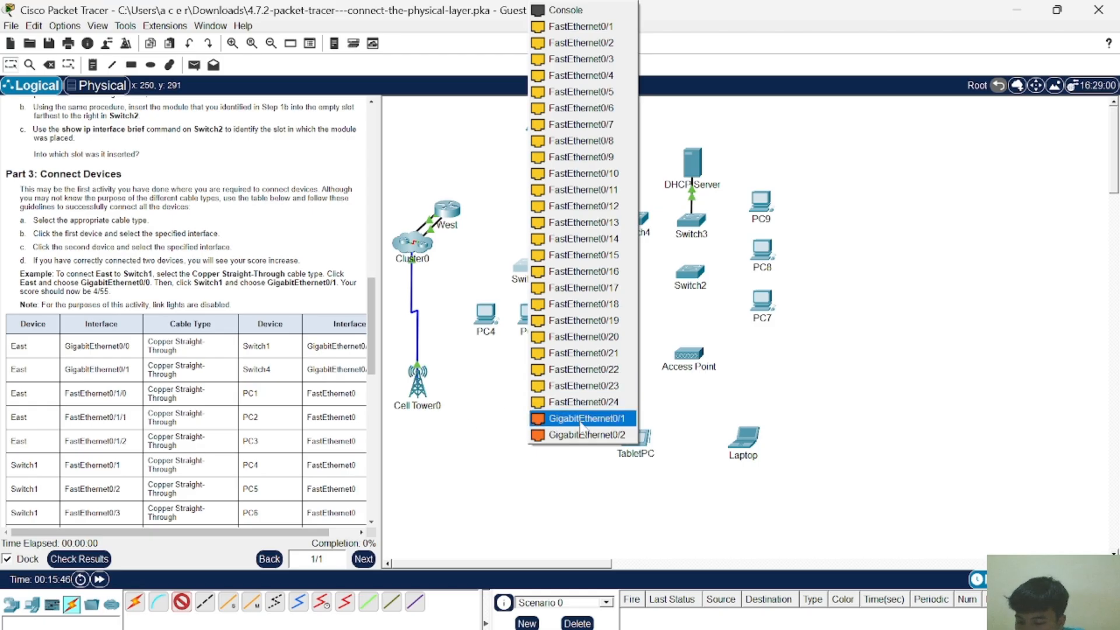
pyautogui.click(612, 424)
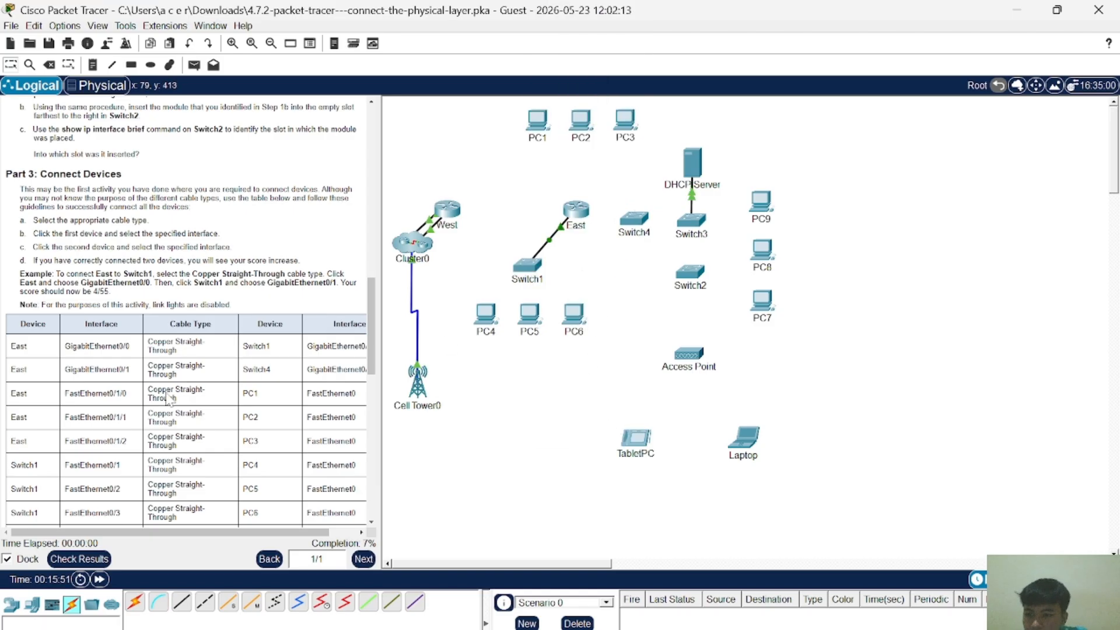
# Step: Start a Copper Straight-Through cable at East's GigabitEthernet0/1 and bring up the port list of Switch4
pyautogui.click(181, 605)
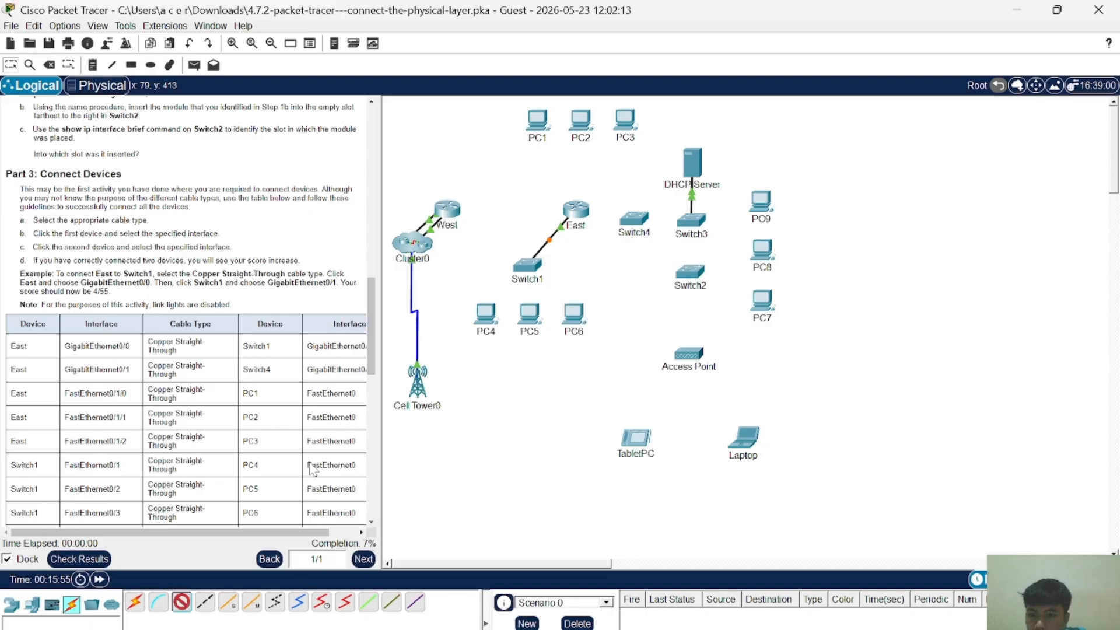
pyautogui.click(580, 211)
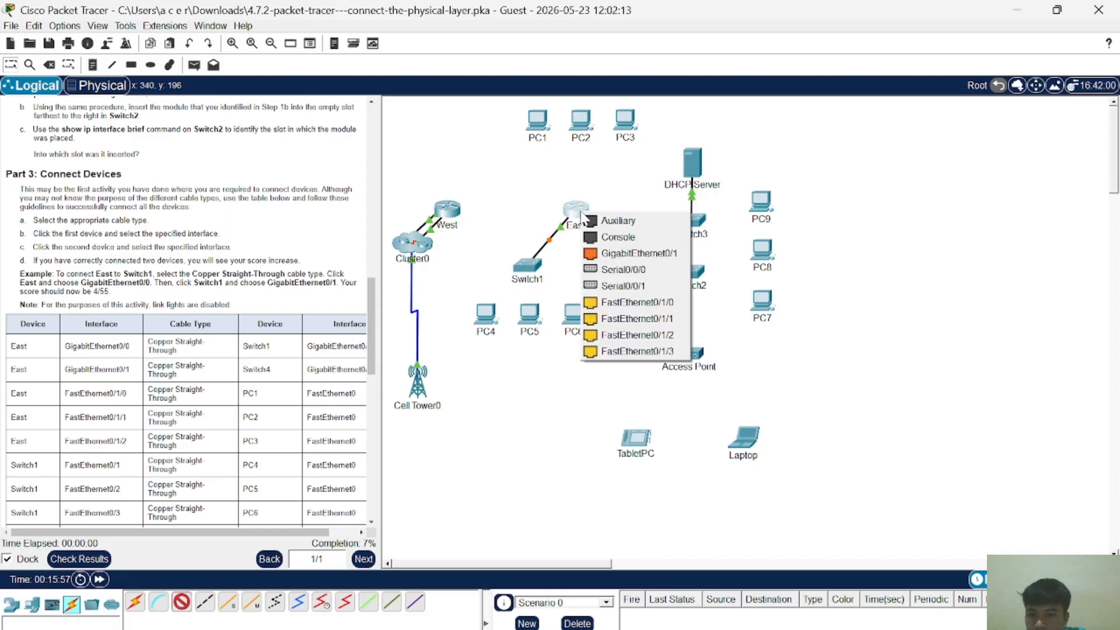
pyautogui.click(627, 256)
pyautogui.click(639, 221)
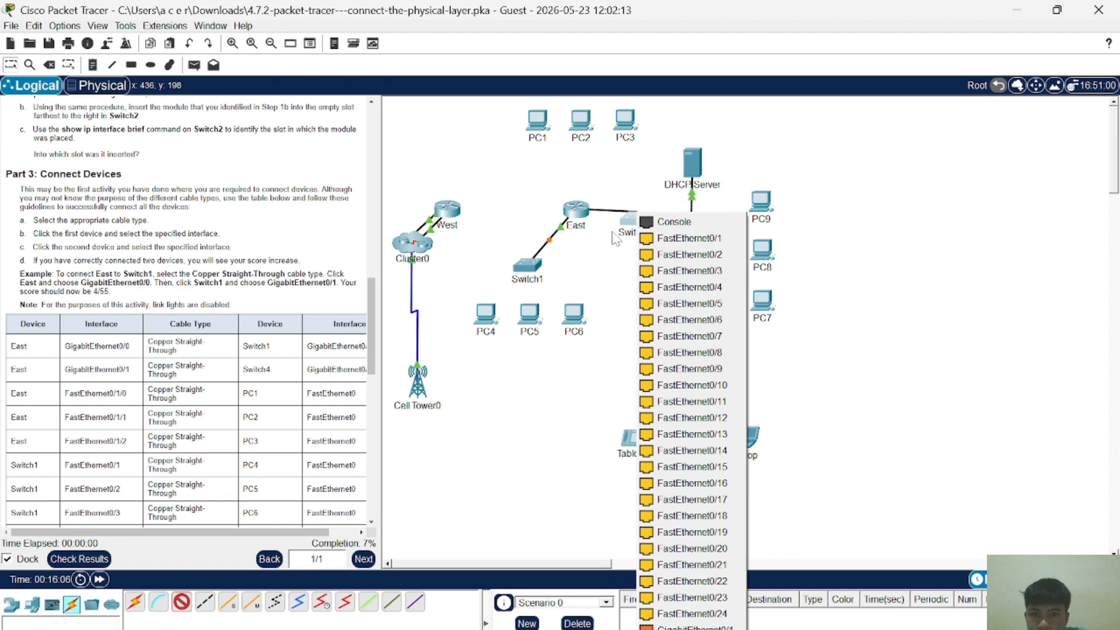
# Step: Undock the activity instructions, check the second interface column of the connection table, and minimize the instructions window
pyautogui.click(24, 559)
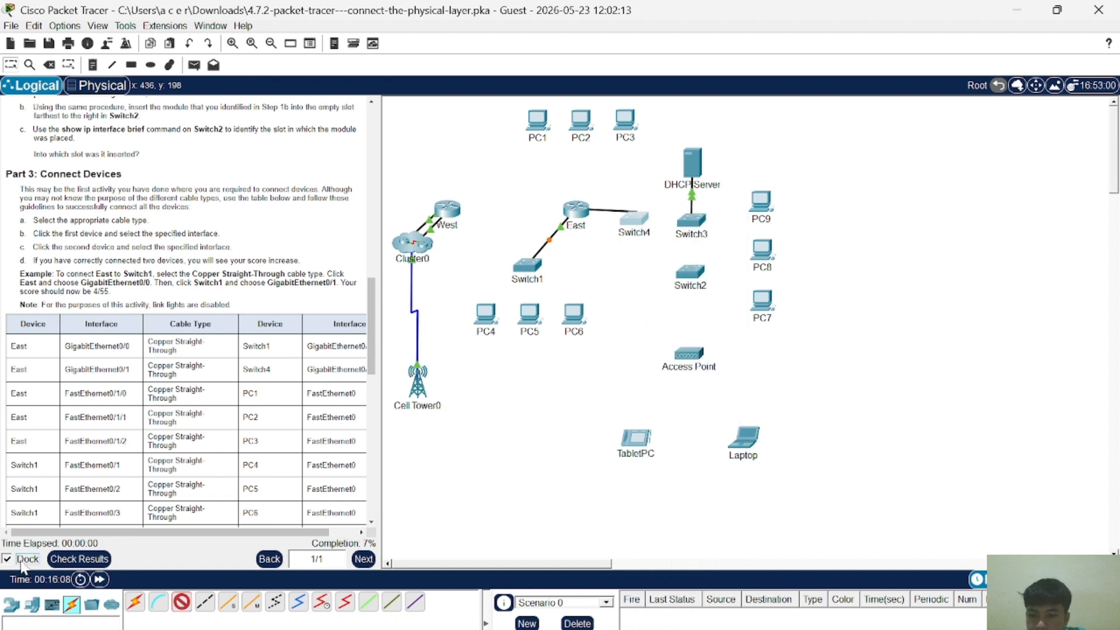
pyautogui.click(23, 559)
pyautogui.hscroll(2, 202, 382)
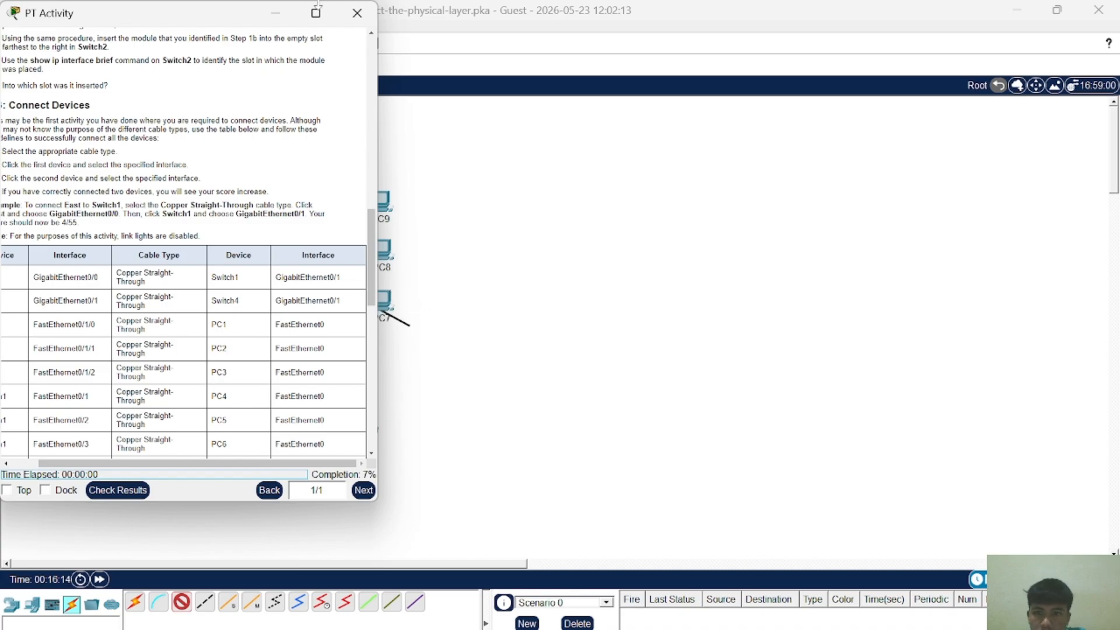
pyautogui.click(282, 8)
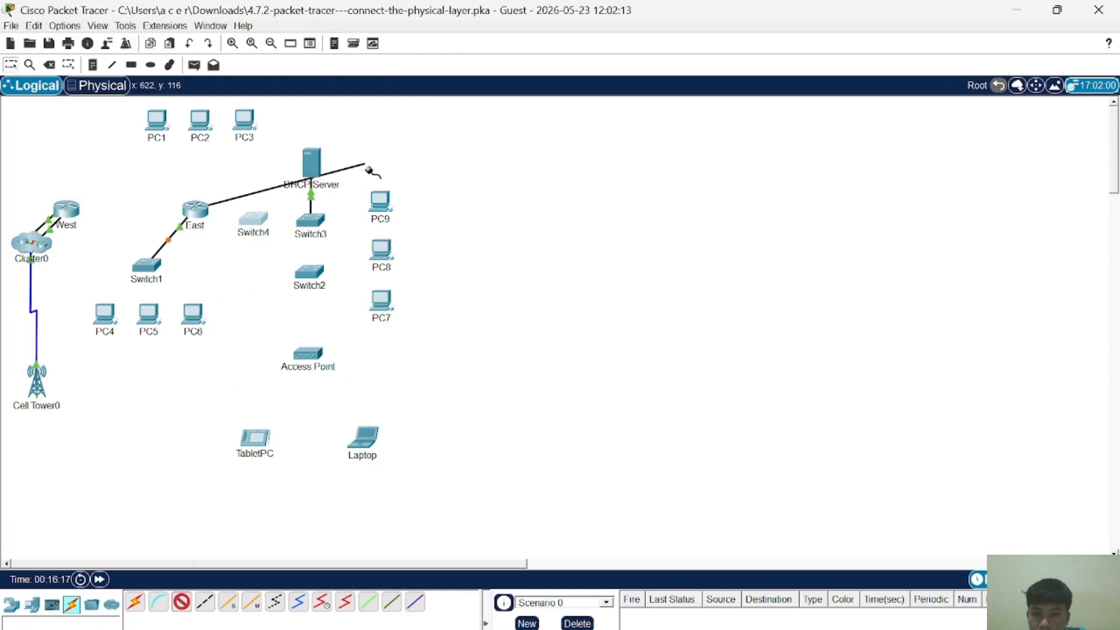
# Step: Bring the undocked activity instructions back up and place the window beside the topology so the Part 3 table can be read
pyautogui.click(256, 228)
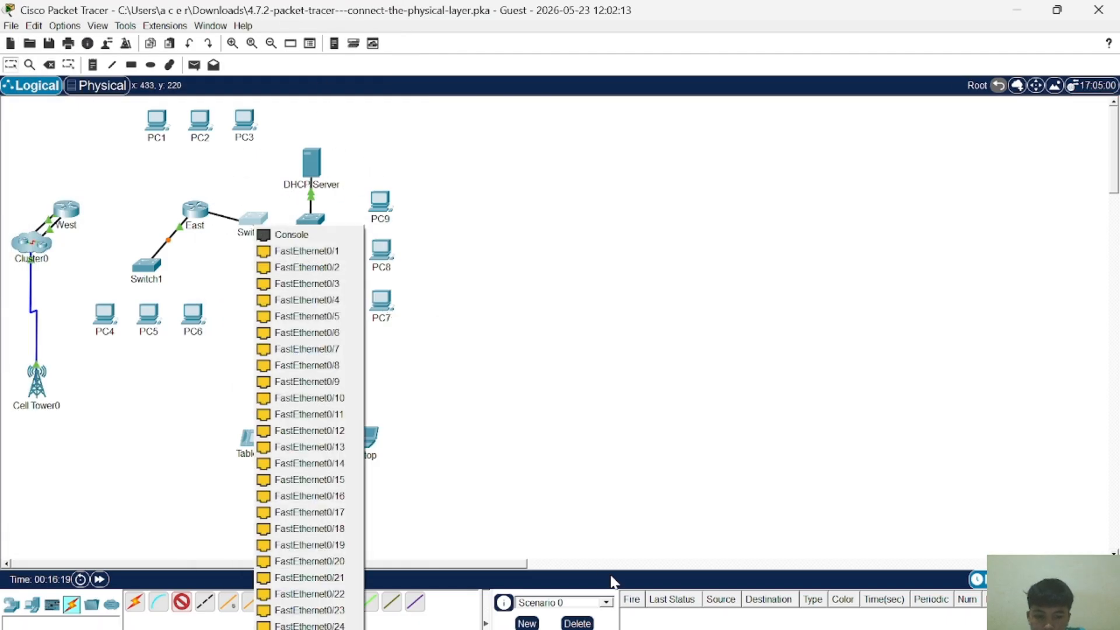
pyautogui.moveTo(794, 627)
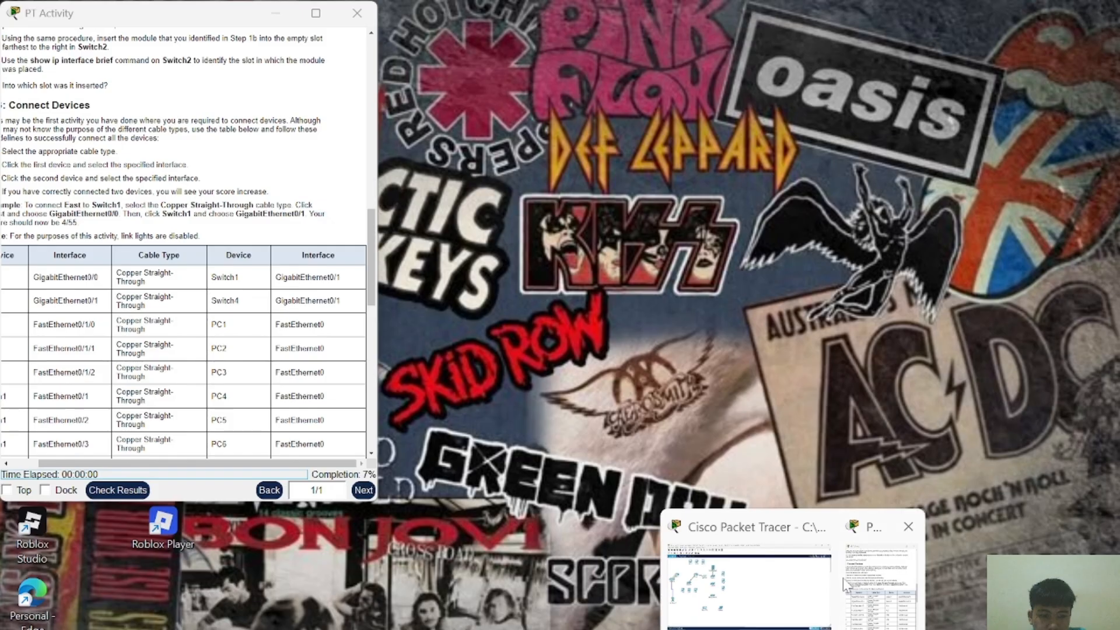
pyautogui.click(902, 560)
pyautogui.moveTo(239, 19); pyautogui.dragTo(841, 39)
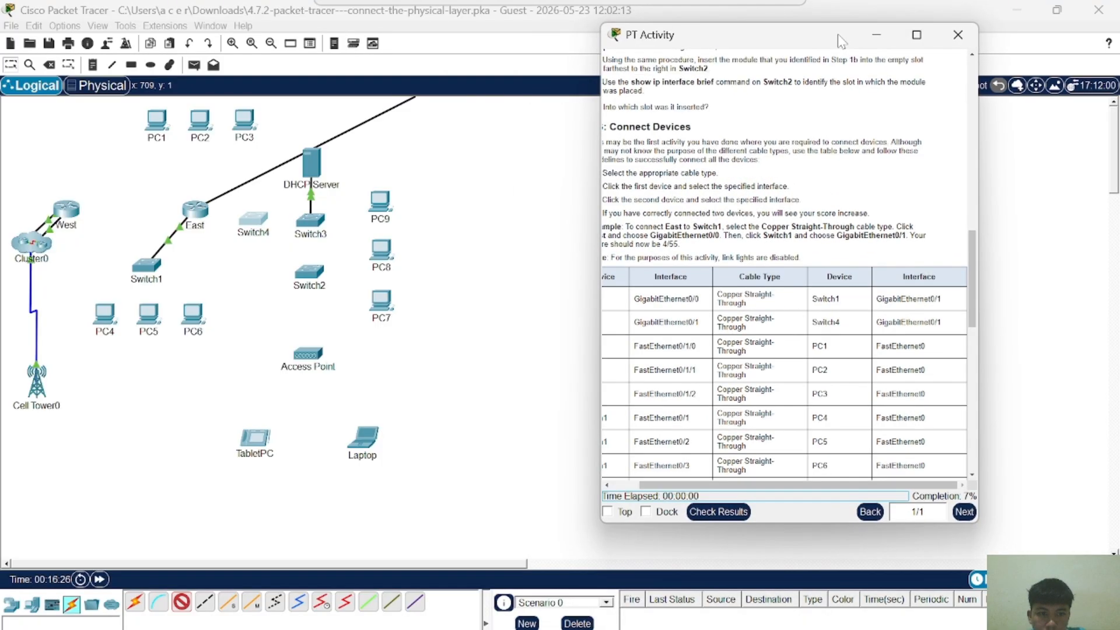
# Step: Complete the Copper Straight-Through cable from East's GigabitEthernet0/1 at Switch4's GigabitEthernet0/1, as the Part 3 table specifies
pyautogui.click(244, 220)
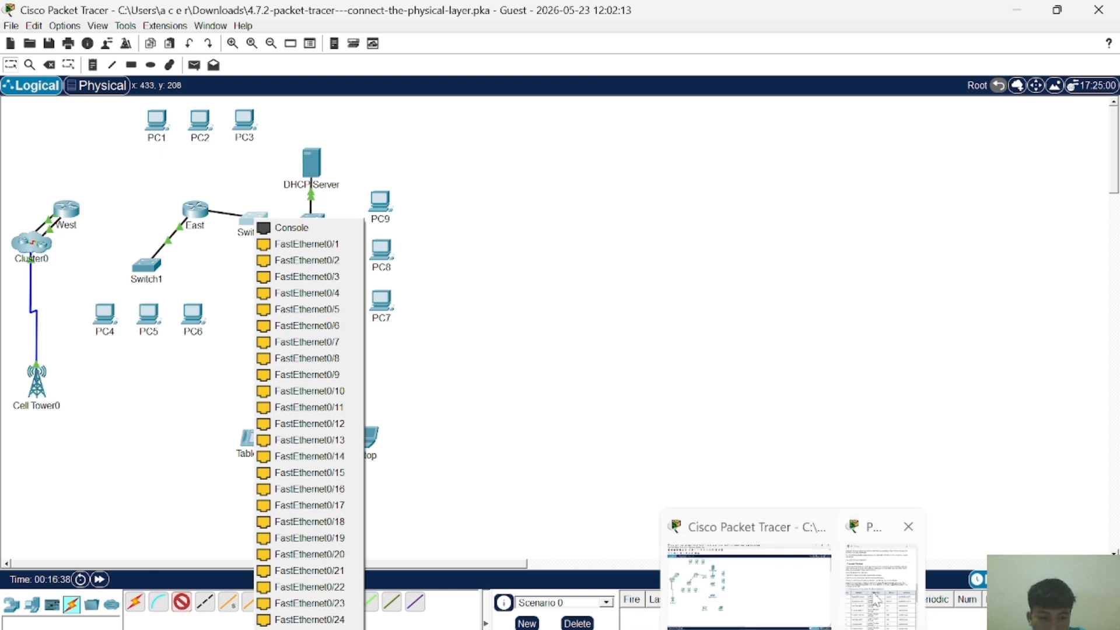
pyautogui.click(875, 598)
pyautogui.click(875, 598)
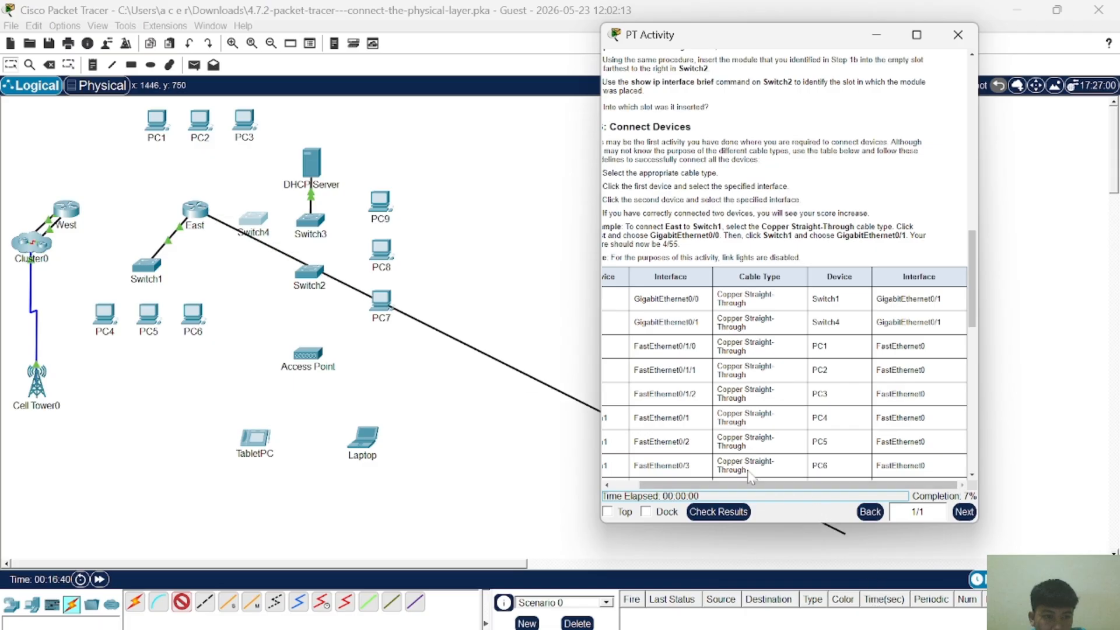
pyautogui.click(252, 219)
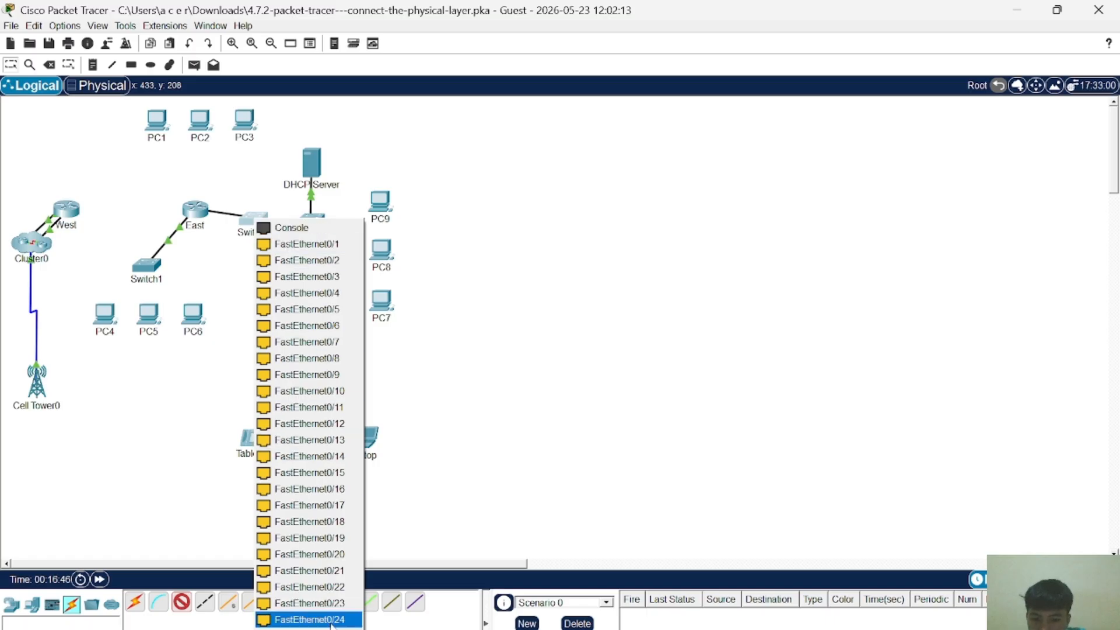
pyautogui.click(309, 620)
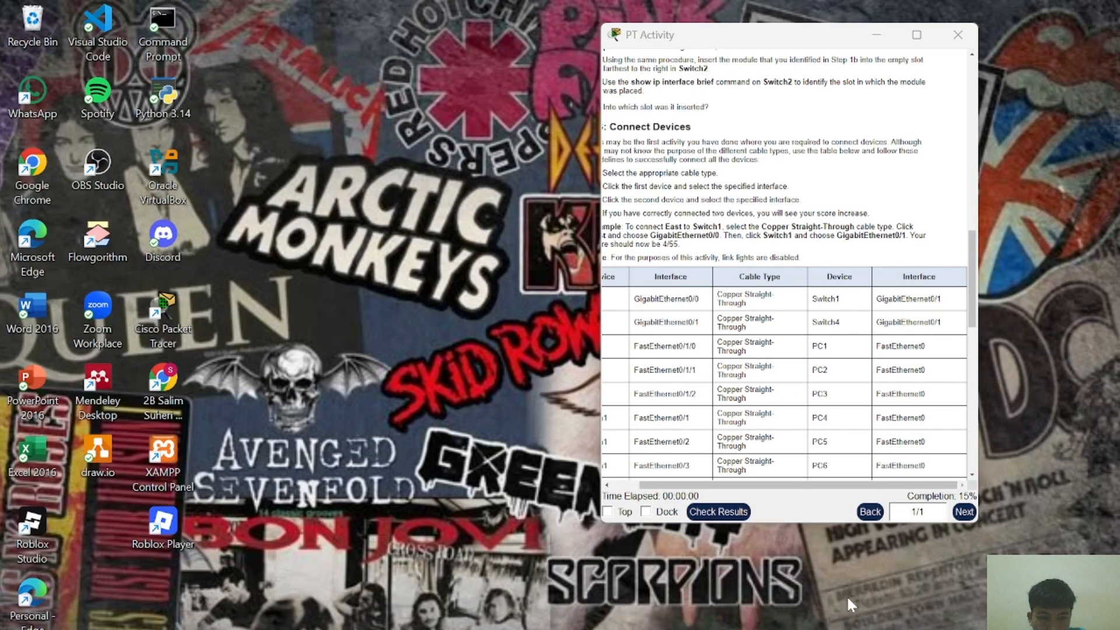
# Step: Dock the activity instructions beside the topology again and show the Part 3 connection table with its device and interface columns
pyautogui.click(855, 601)
pyautogui.click(608, 512)
pyautogui.scroll(-10, 688, 418)
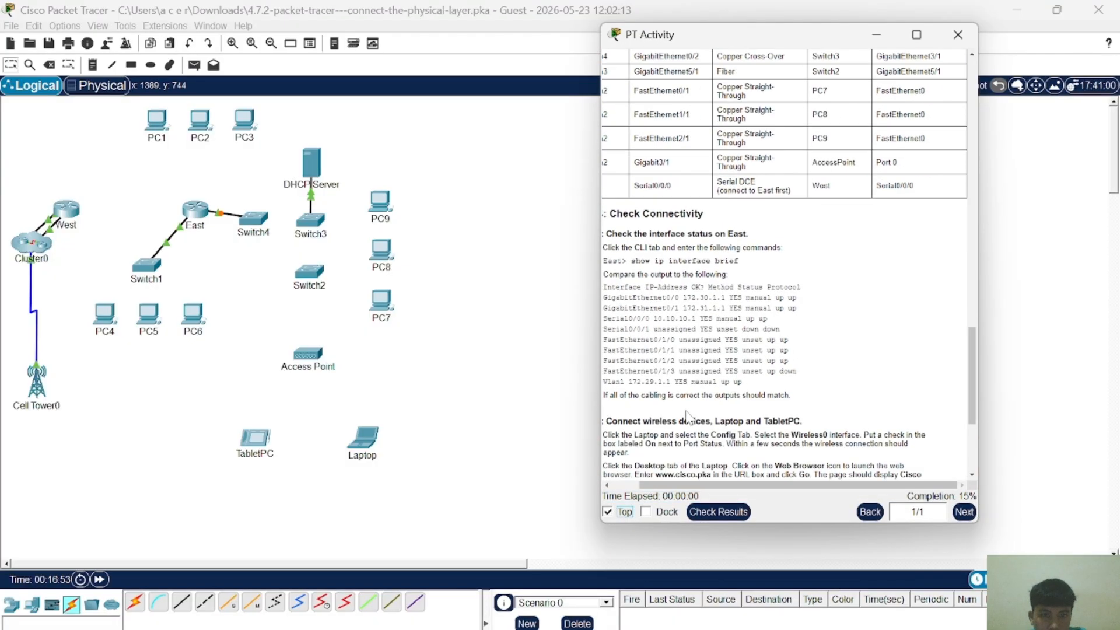
pyautogui.scroll(-1, 688, 417)
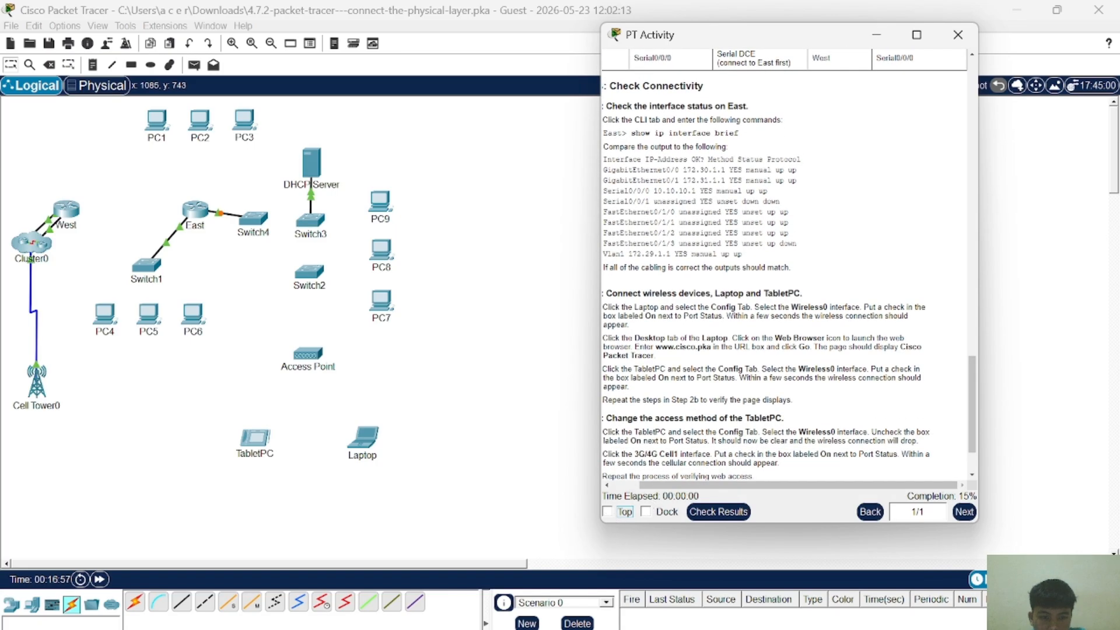
pyautogui.click(656, 516)
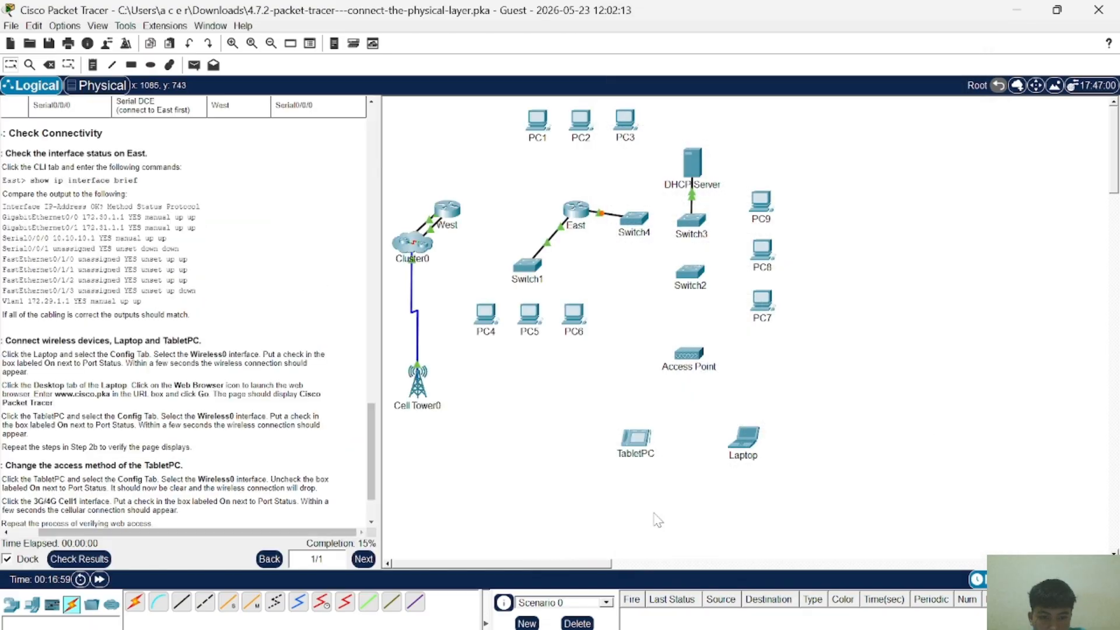
pyautogui.scroll(10, 127, 439)
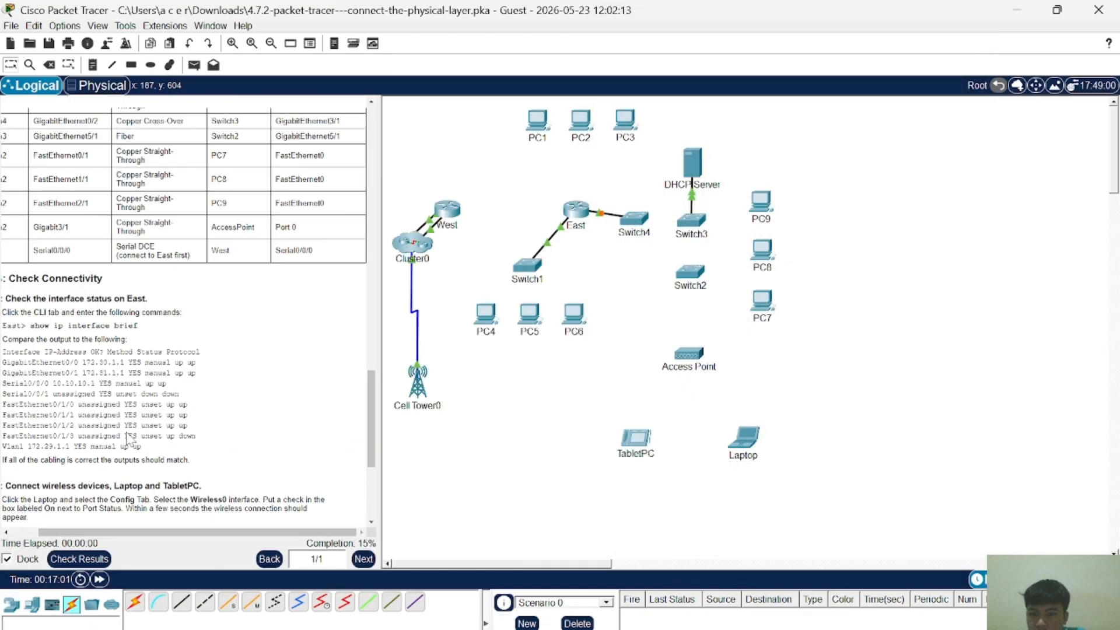
pyautogui.hscroll(-2, 128, 439)
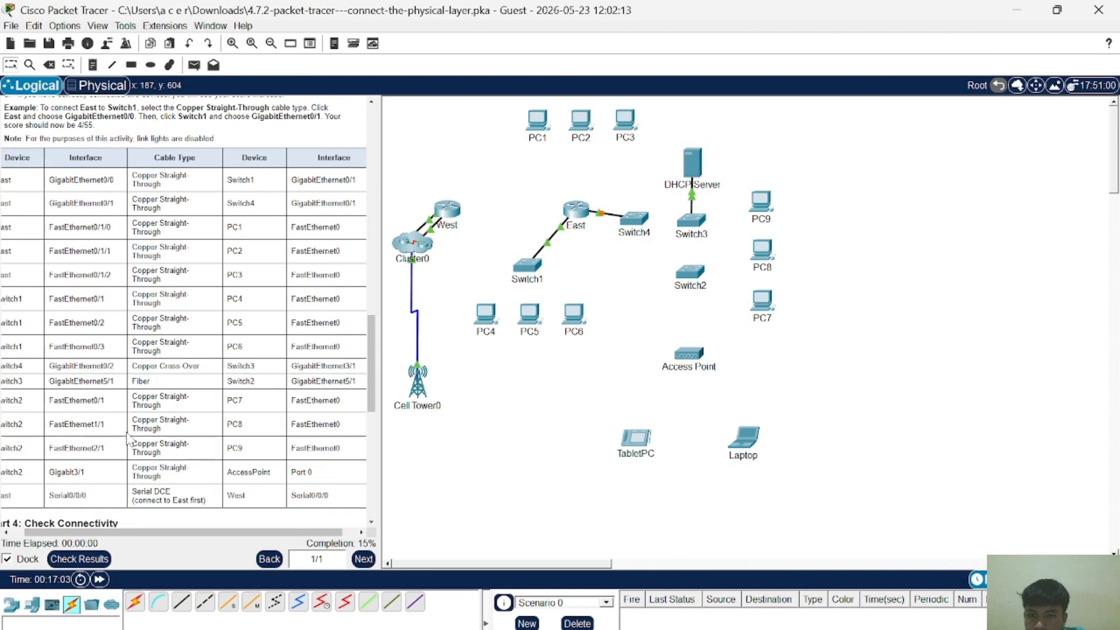
pyautogui.scroll(-2, 129, 439)
pyautogui.scroll(1, 129, 438)
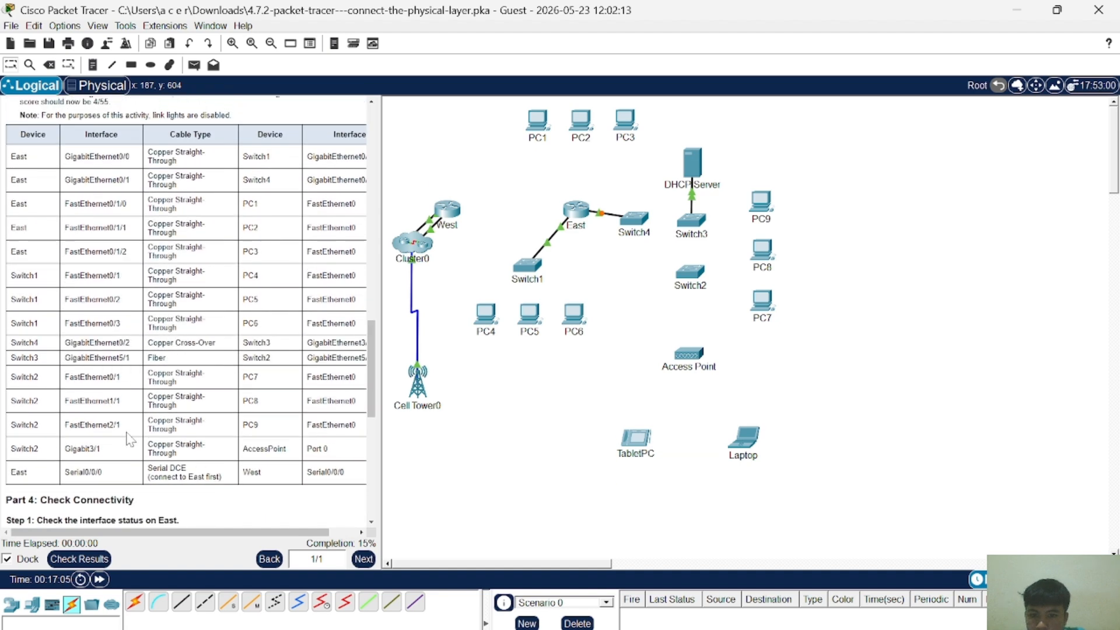
pyautogui.hscroll(2, 129, 439)
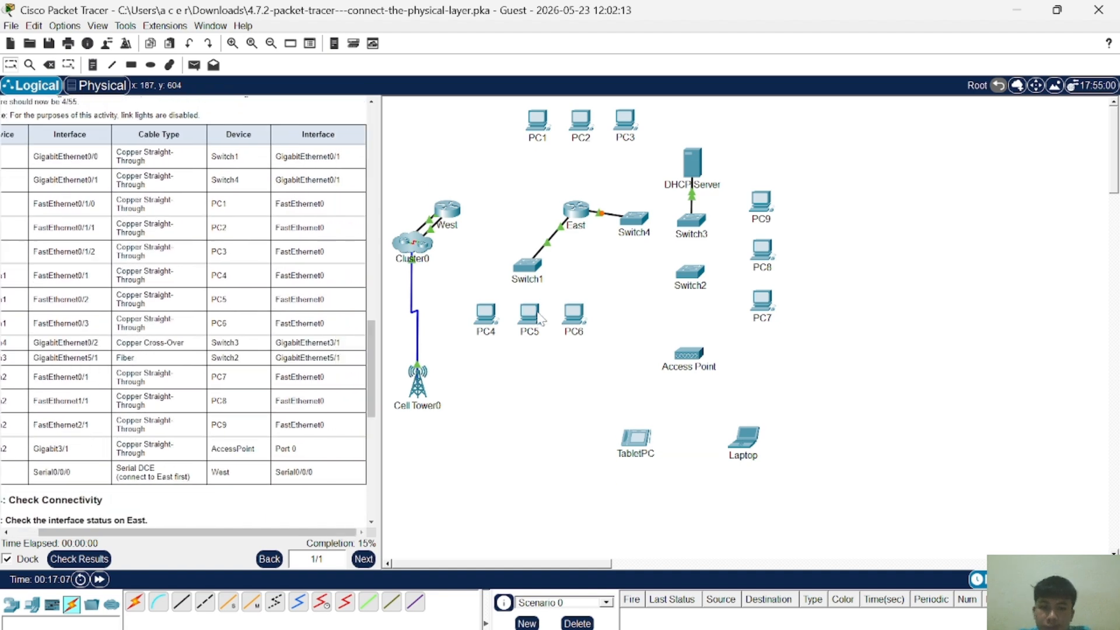
pyautogui.hscroll(-2, 184, 303)
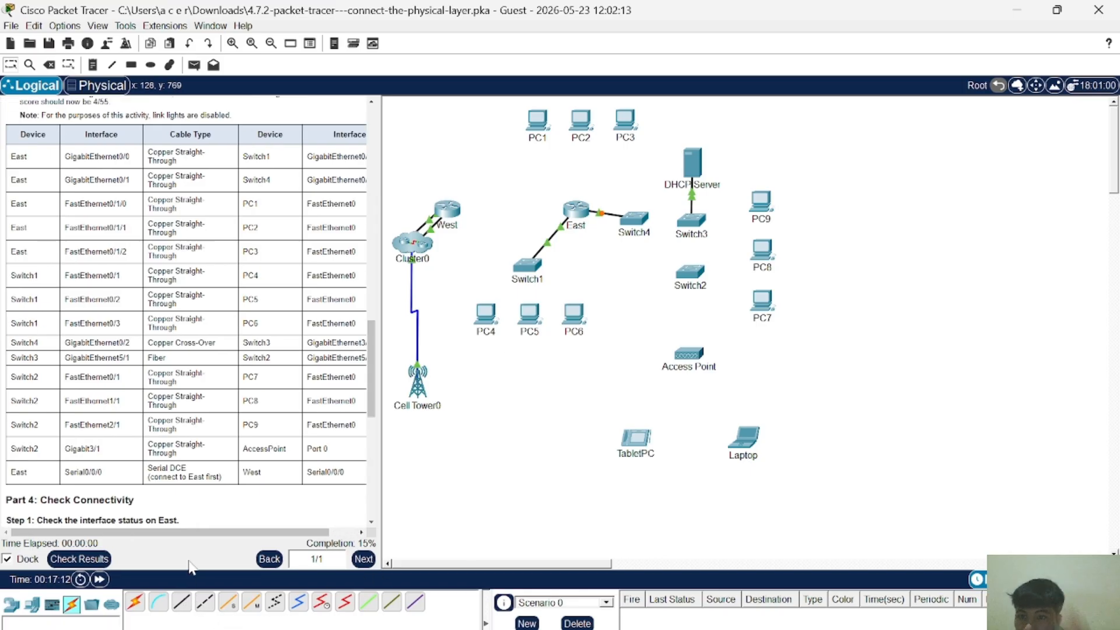
# Step: Connect East's FastEthernet0/1/0 to PC1's FastEthernet0 with a Copper Straight-Through cable
pyautogui.click(176, 605)
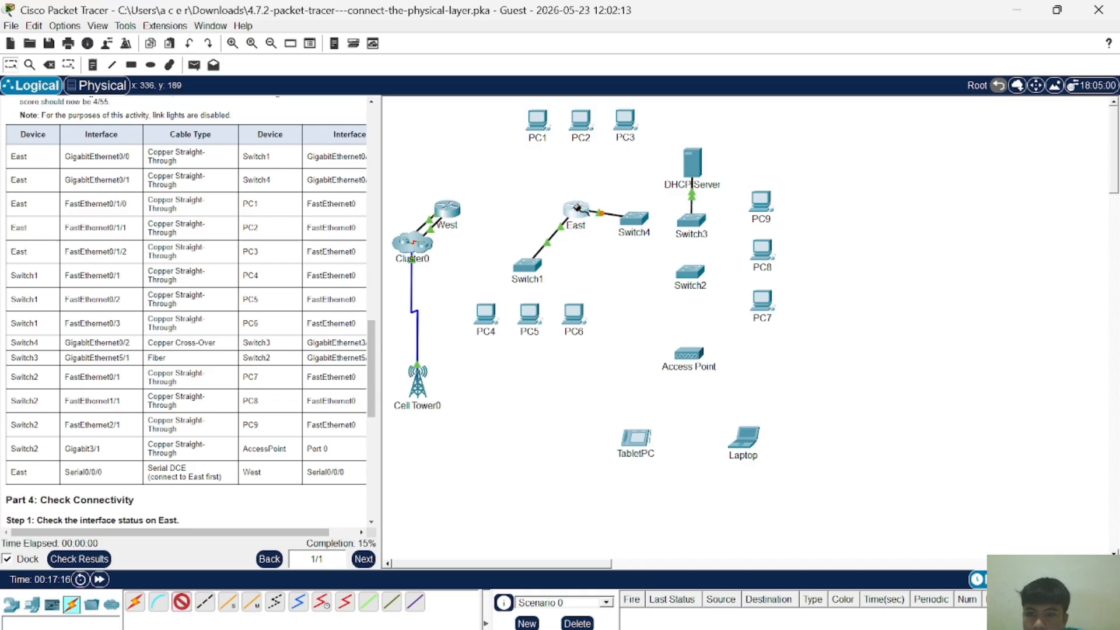
pyautogui.click(577, 208)
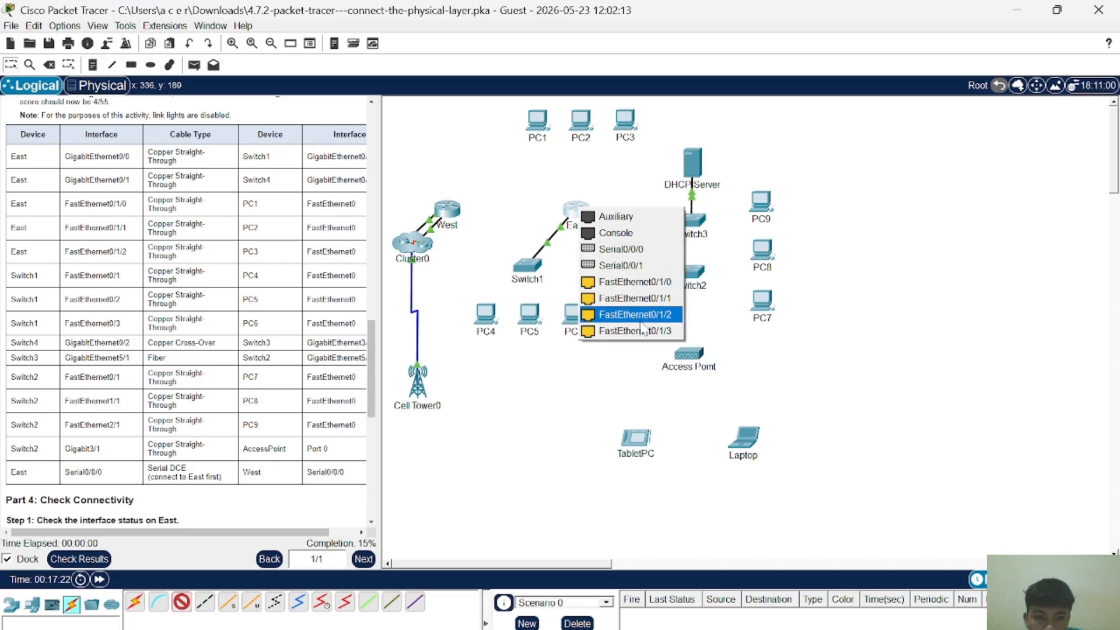
pyautogui.click(634, 288)
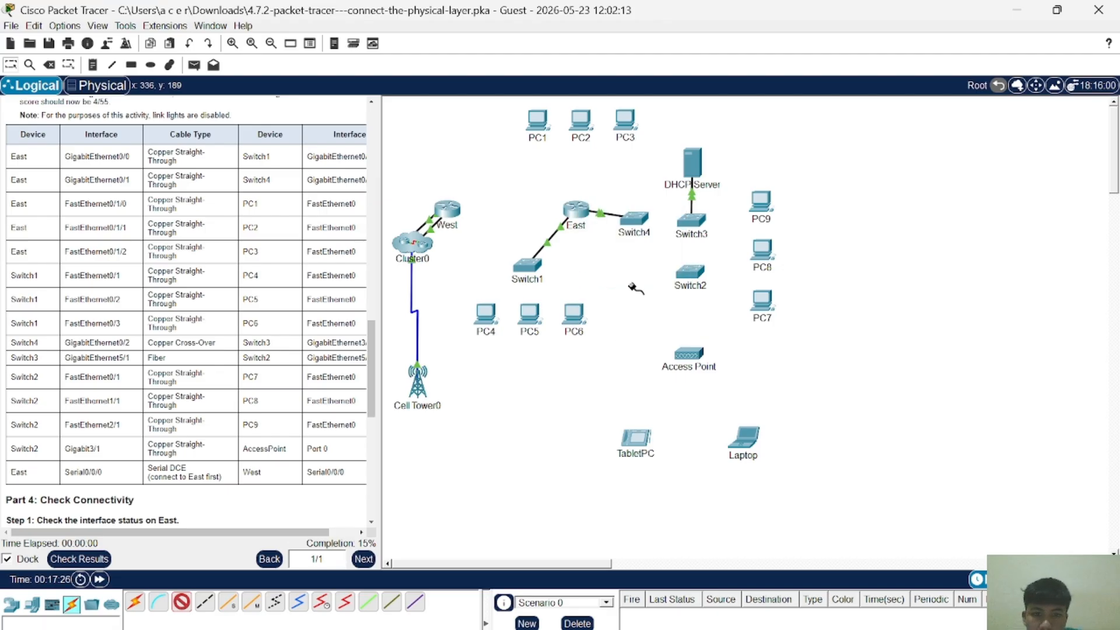
pyautogui.click(538, 121)
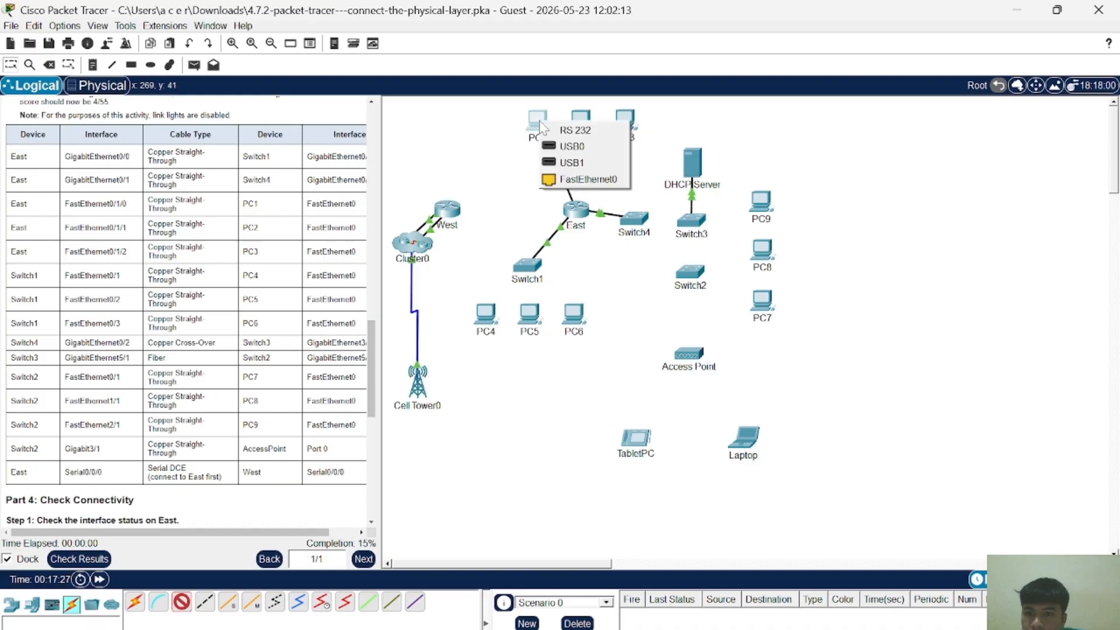
pyautogui.click(587, 179)
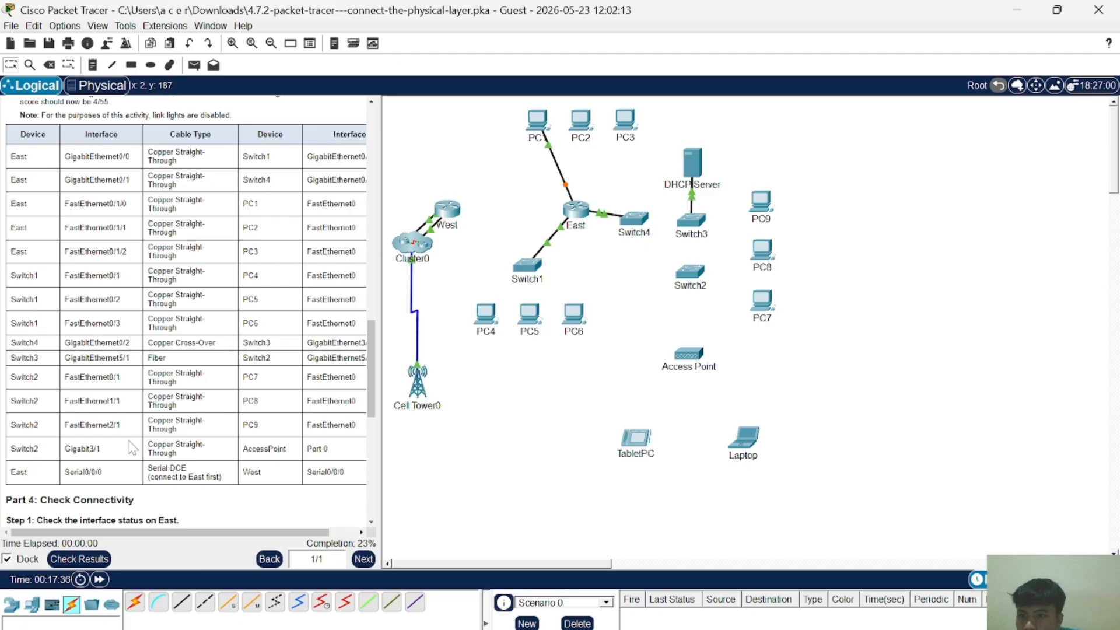
# Step: Connect East's FastEthernet0/1/1 to PC2's FastEthernet0 with a Copper Straight-Through cable
pyautogui.click(184, 604)
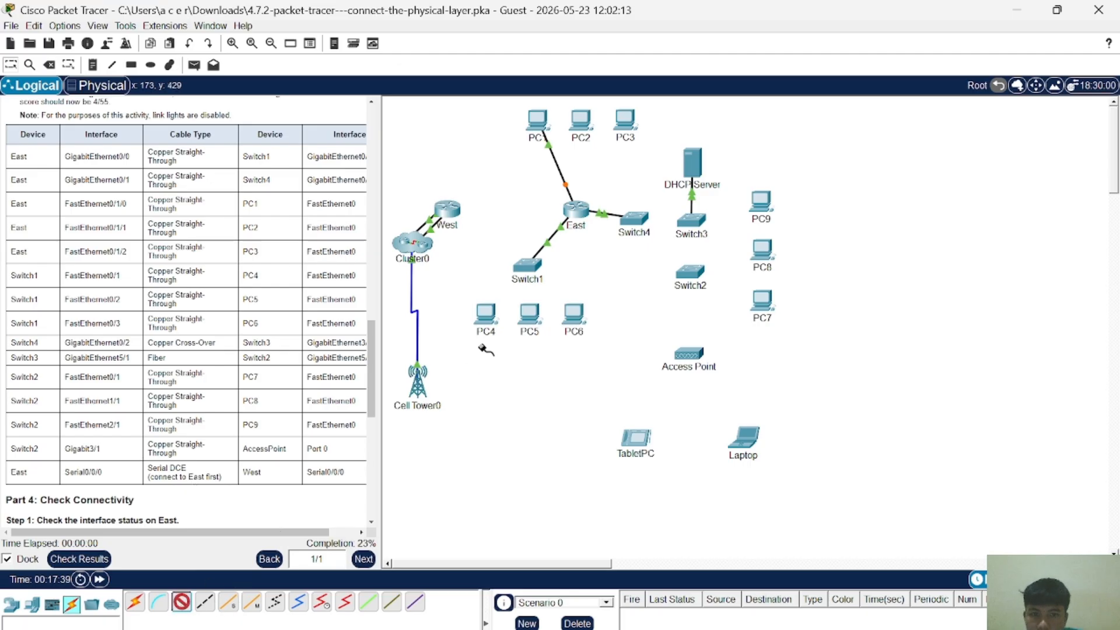
pyautogui.click(577, 211)
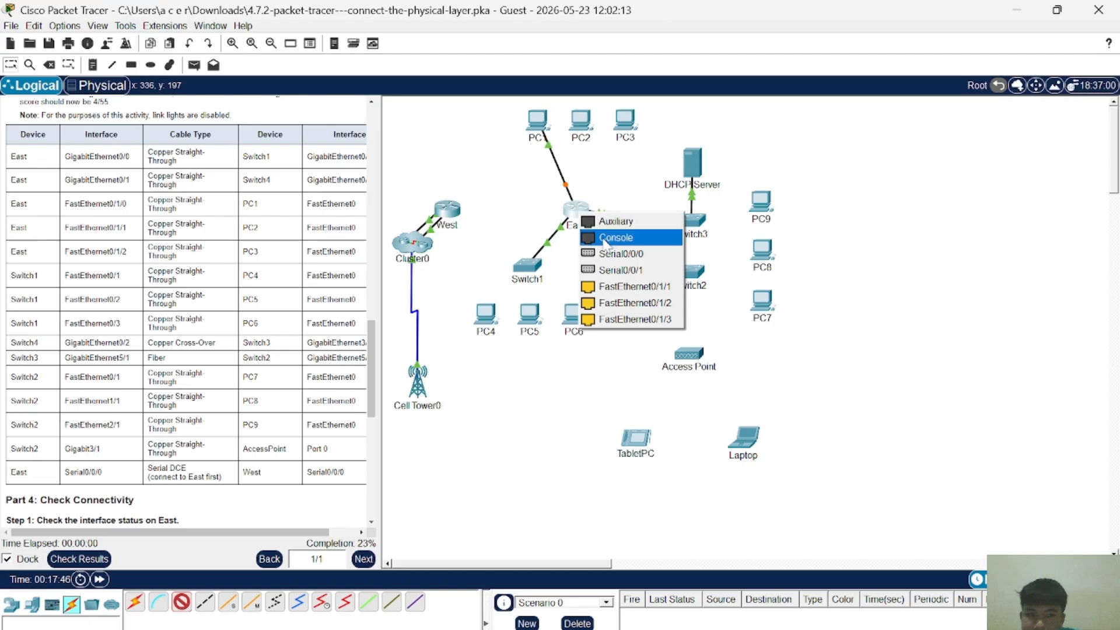
pyautogui.click(621, 289)
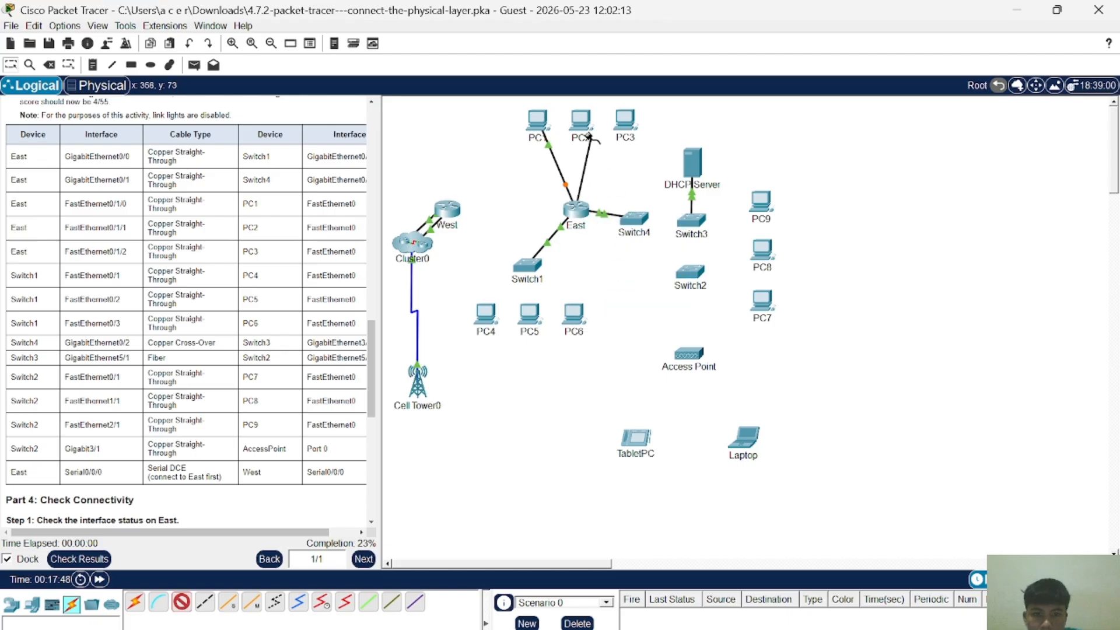
pyautogui.click(579, 120)
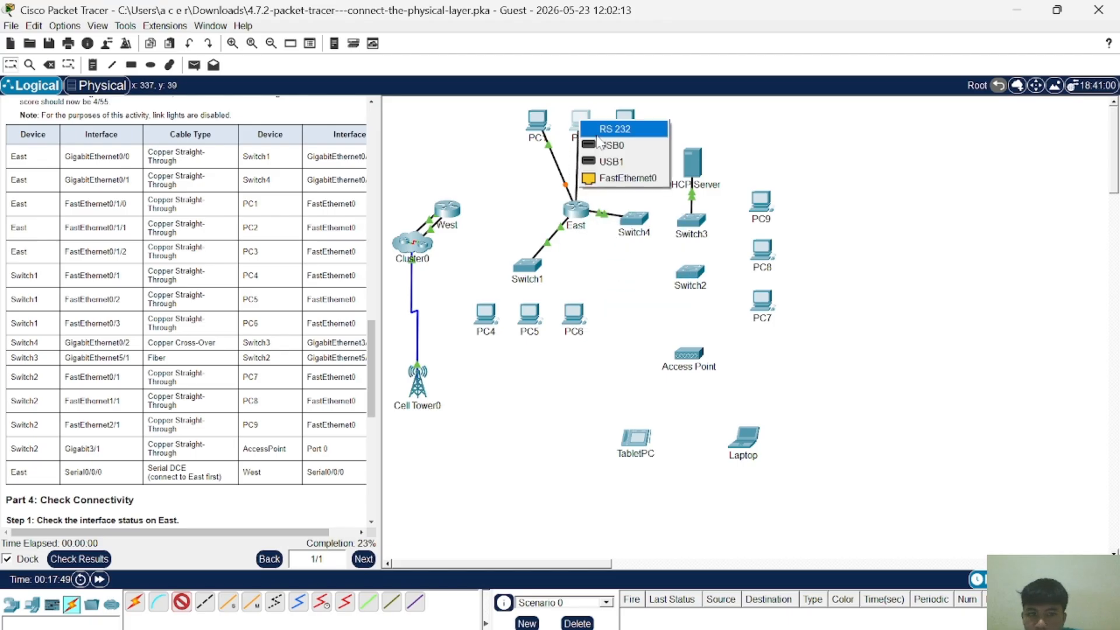
pyautogui.click(615, 173)
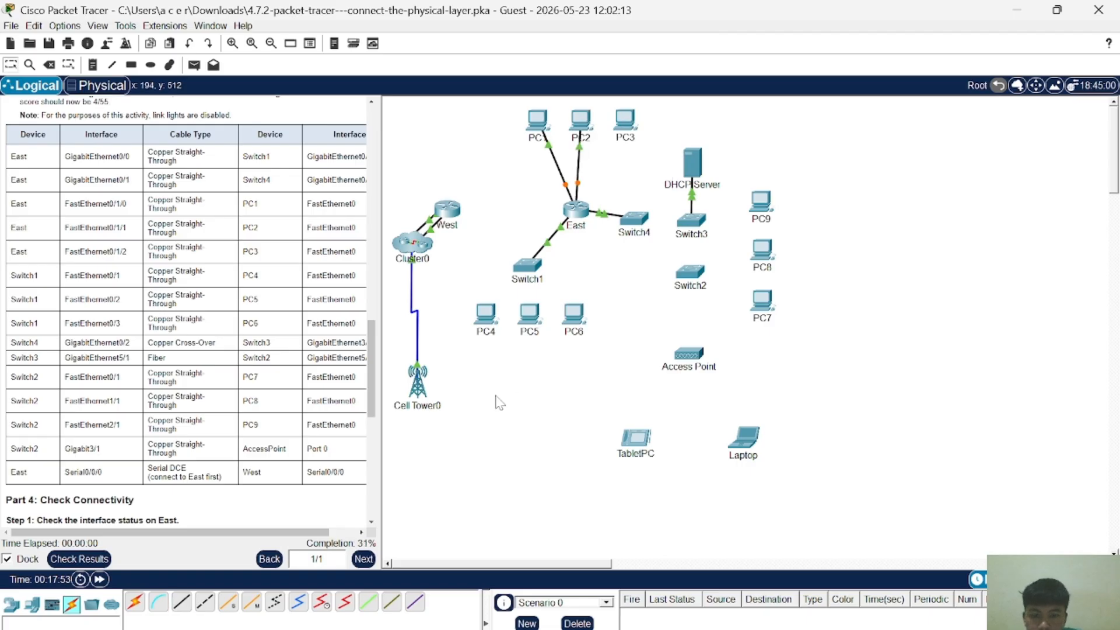
# Step: Connect East's FastEthernet0/1/2 to PC3's FastEthernet0 with a Copper Straight-Through cable
pyautogui.click(184, 606)
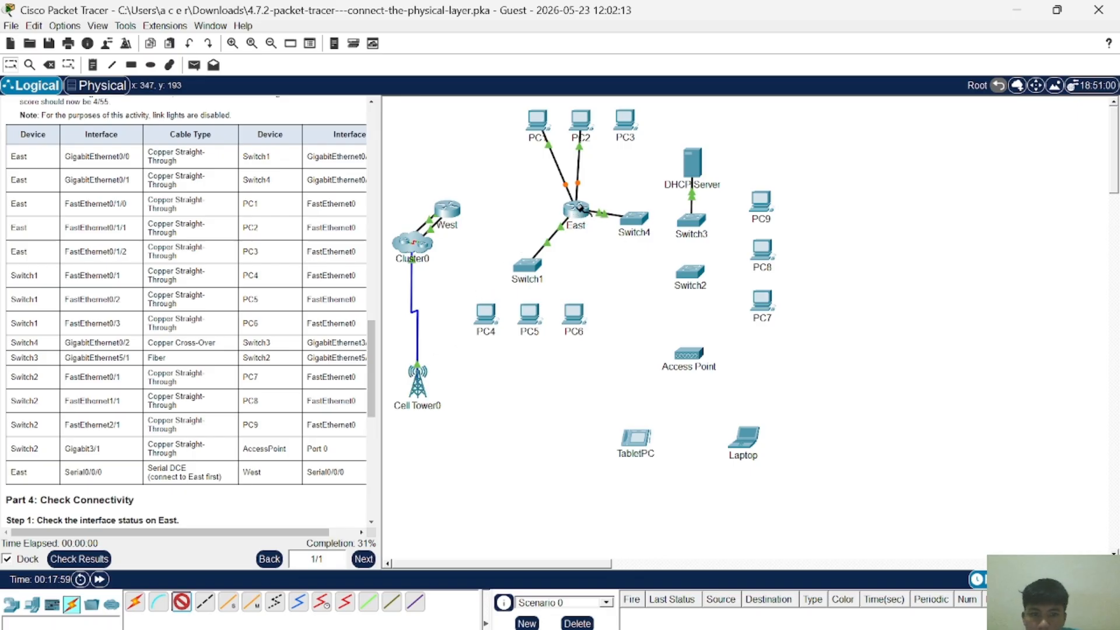
pyautogui.click(576, 209)
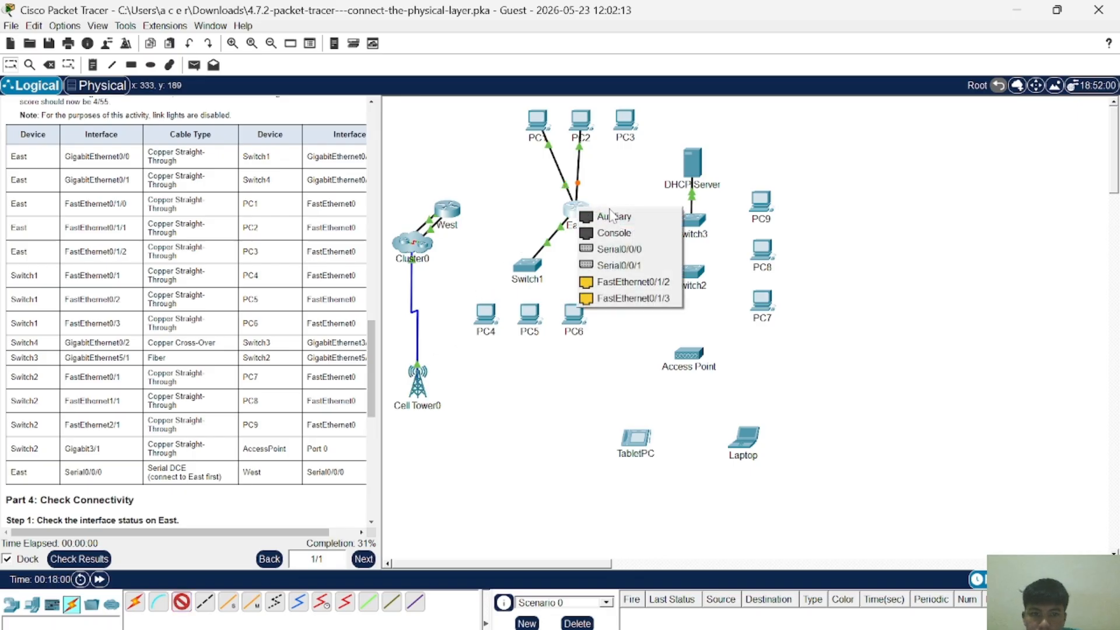
pyautogui.click(630, 283)
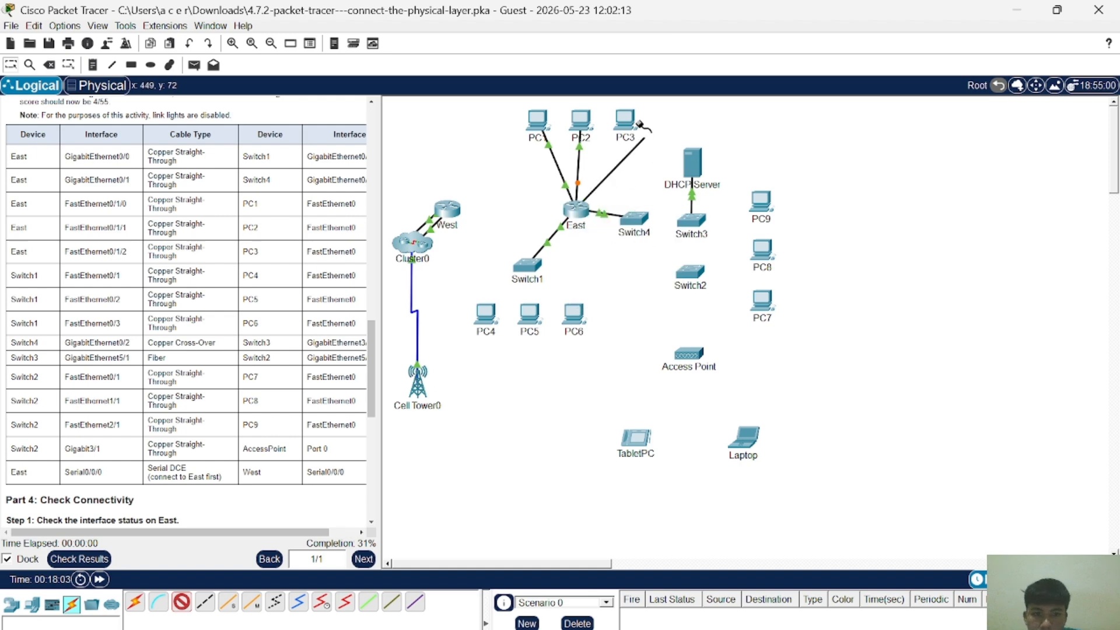
pyautogui.click(624, 123)
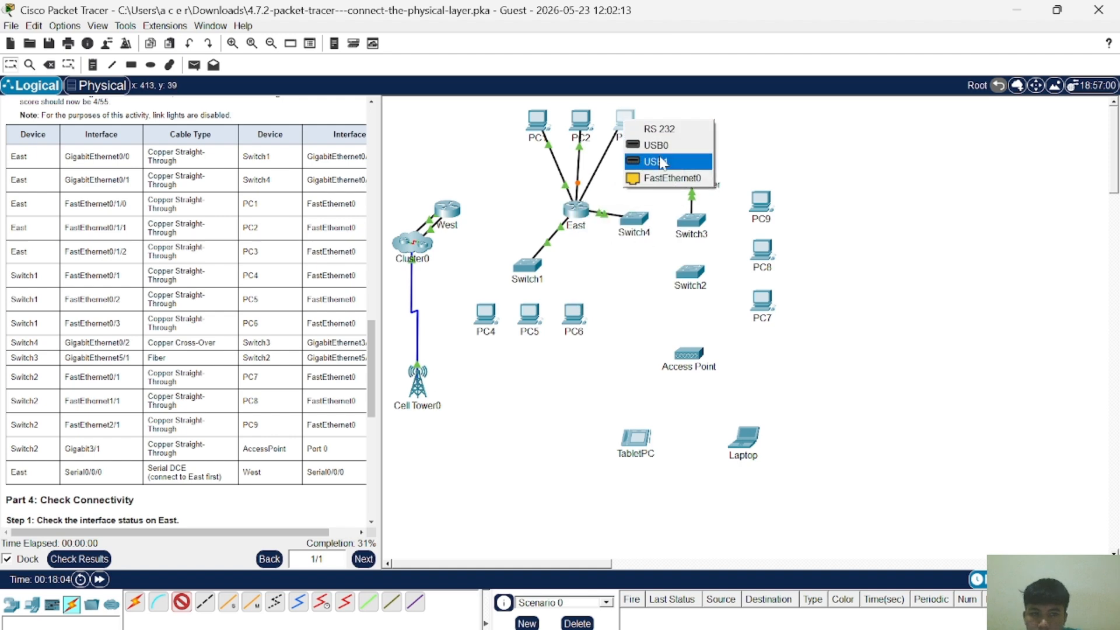
pyautogui.click(668, 178)
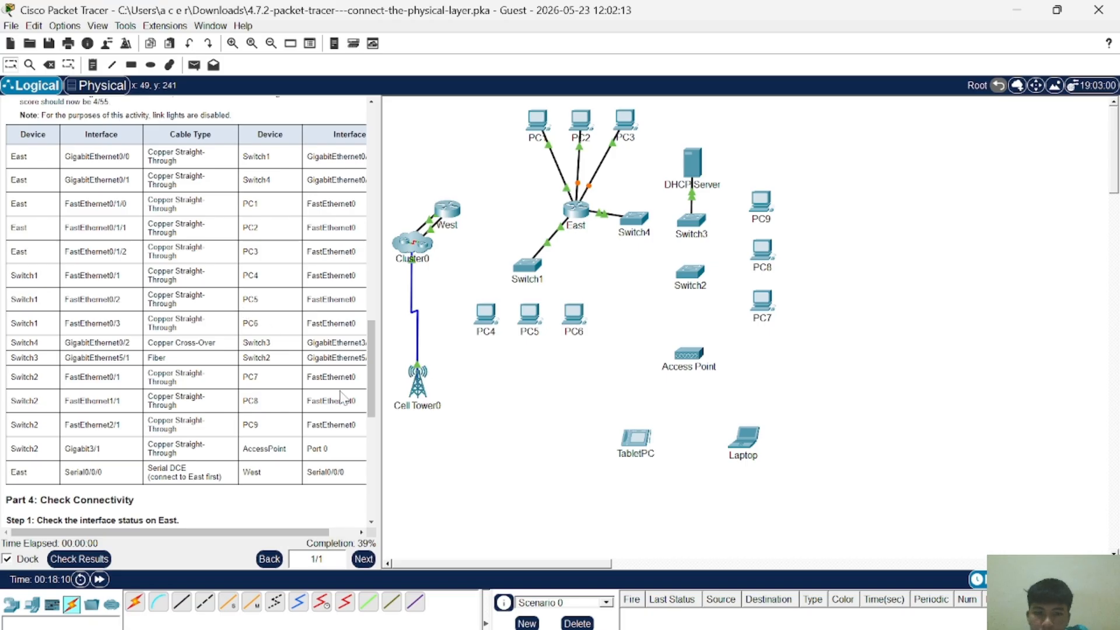
# Step: Run a Copper Straight-Through cable from East's FastEthernet0/1/3 to PC4's FastEthernet0
pyautogui.click(179, 603)
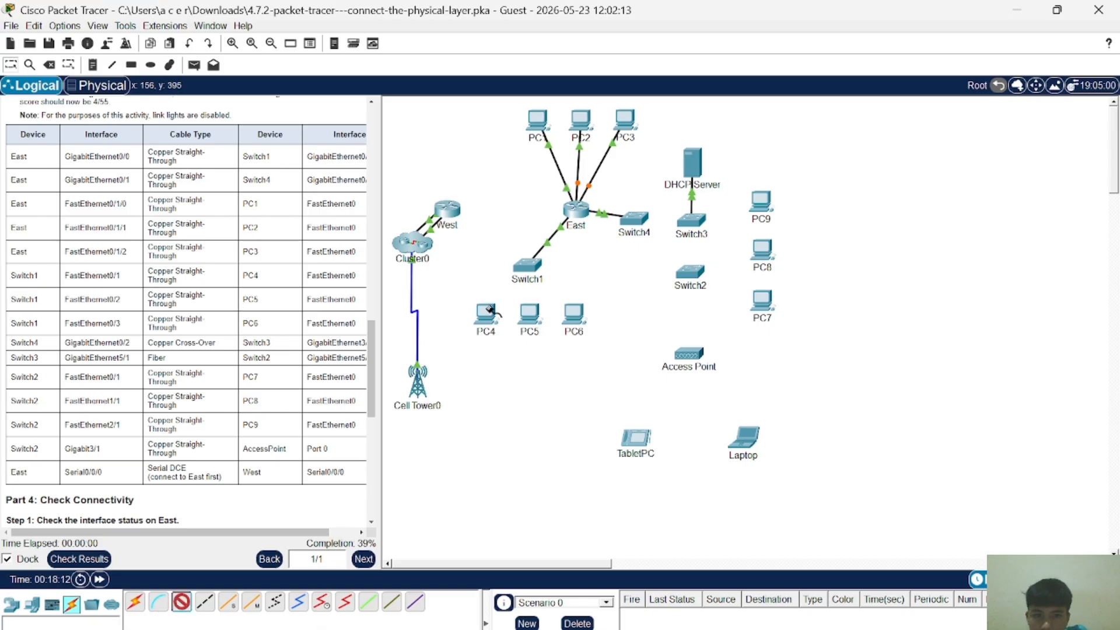
pyautogui.click(572, 208)
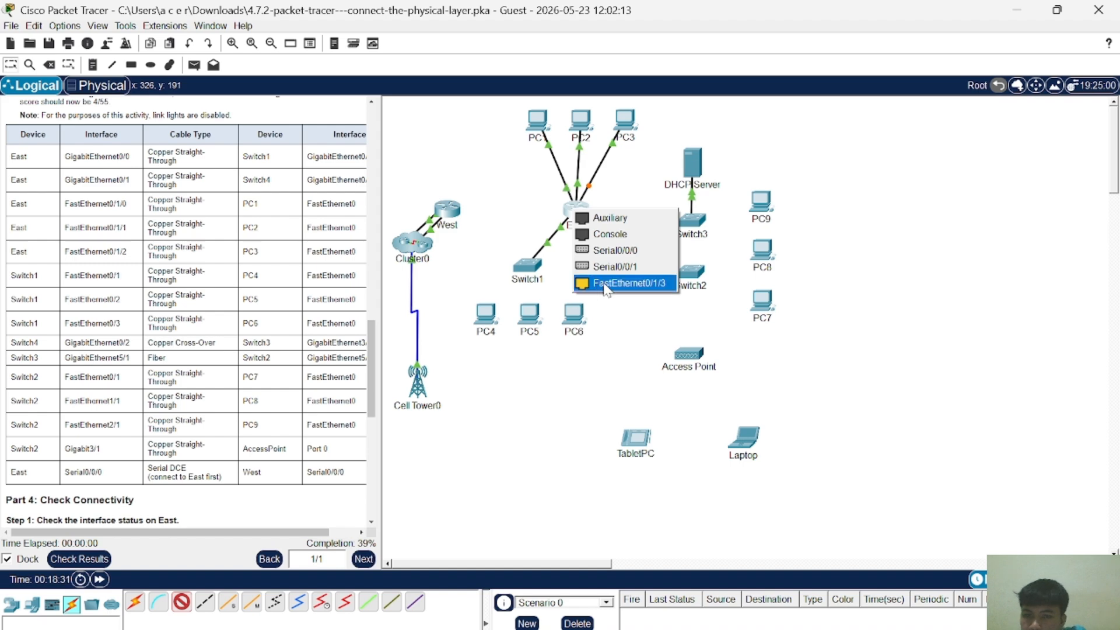
pyautogui.click(623, 283)
pyautogui.click(576, 204)
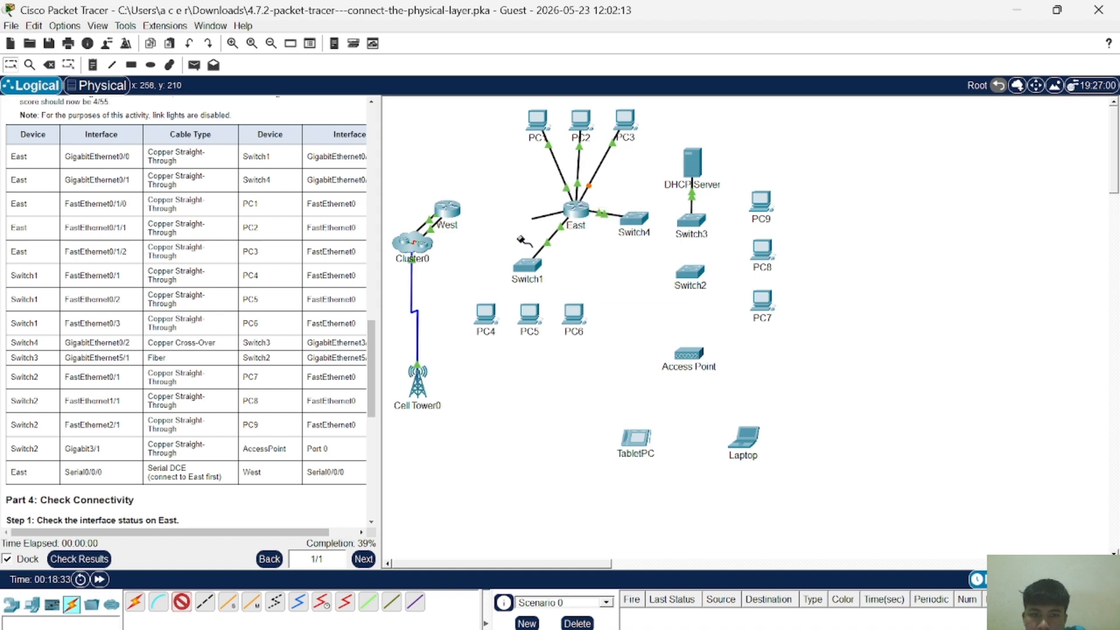
pyautogui.click(487, 312)
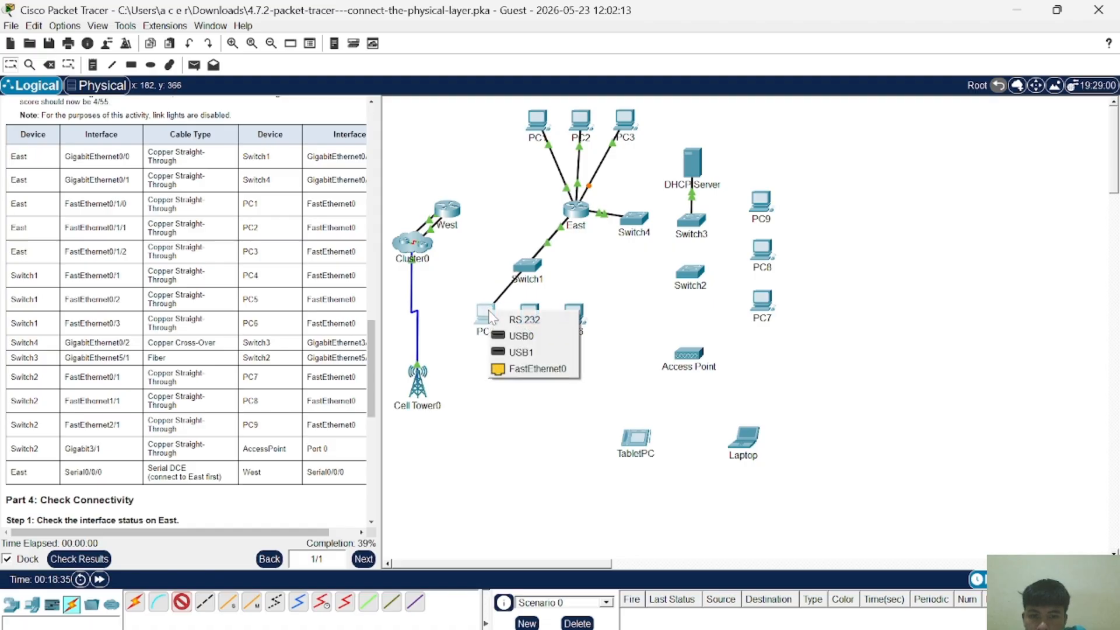
pyautogui.click(517, 369)
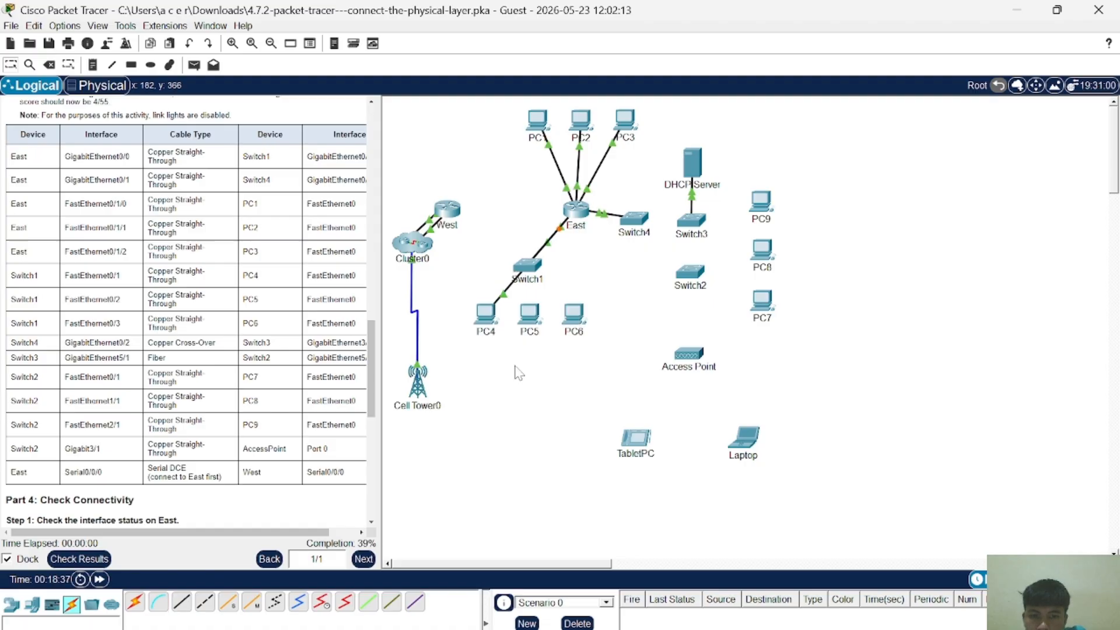
pyautogui.scroll(-1, 205, 266)
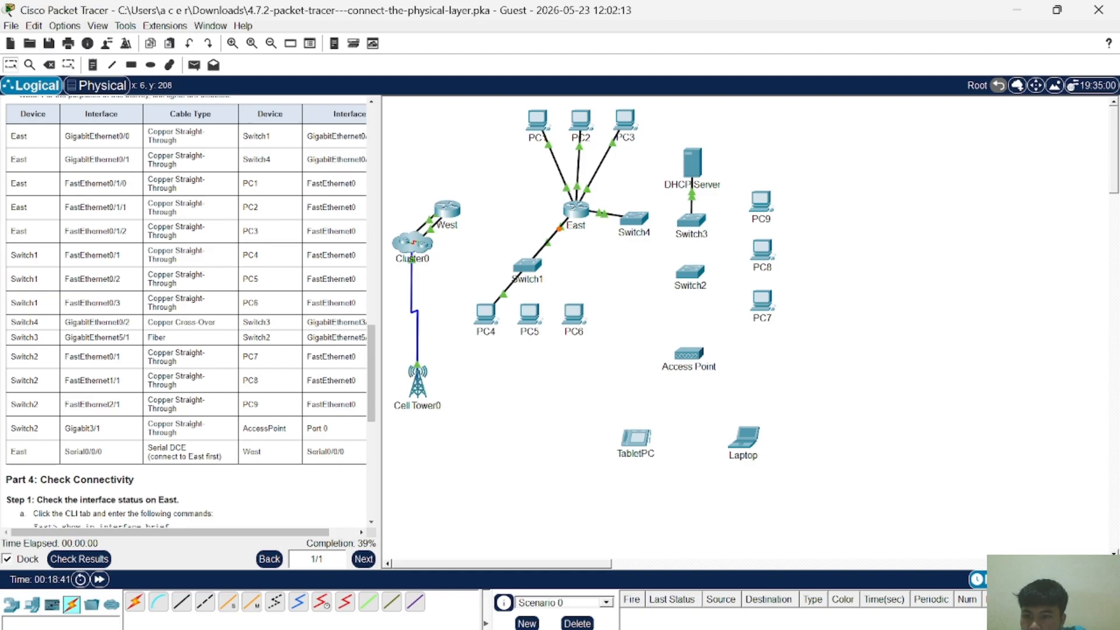
pyautogui.click(180, 602)
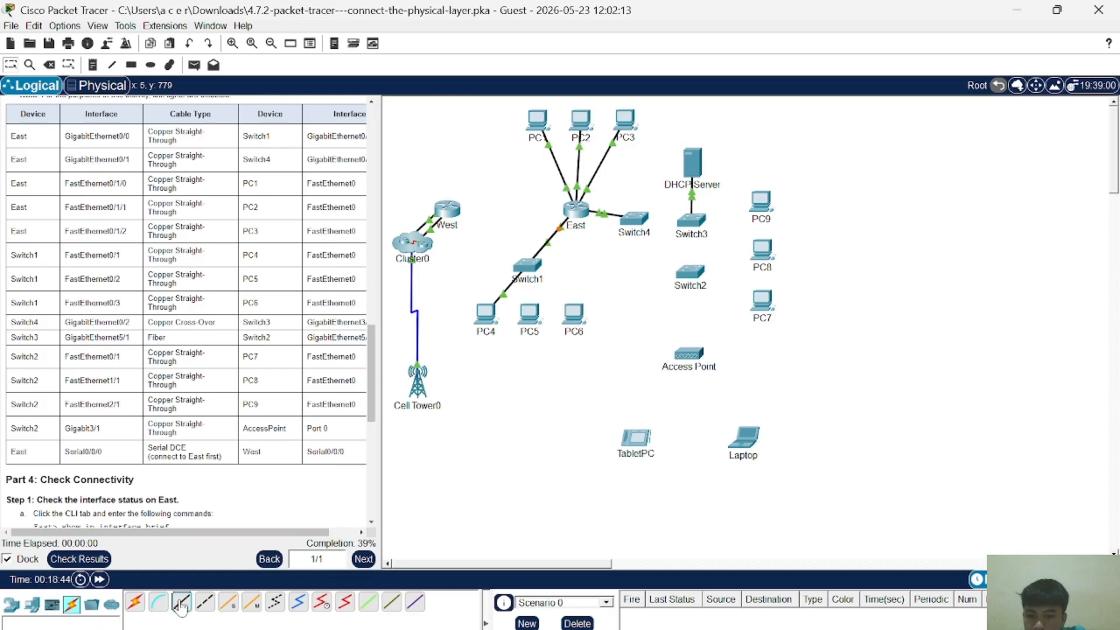
pyautogui.click(583, 206)
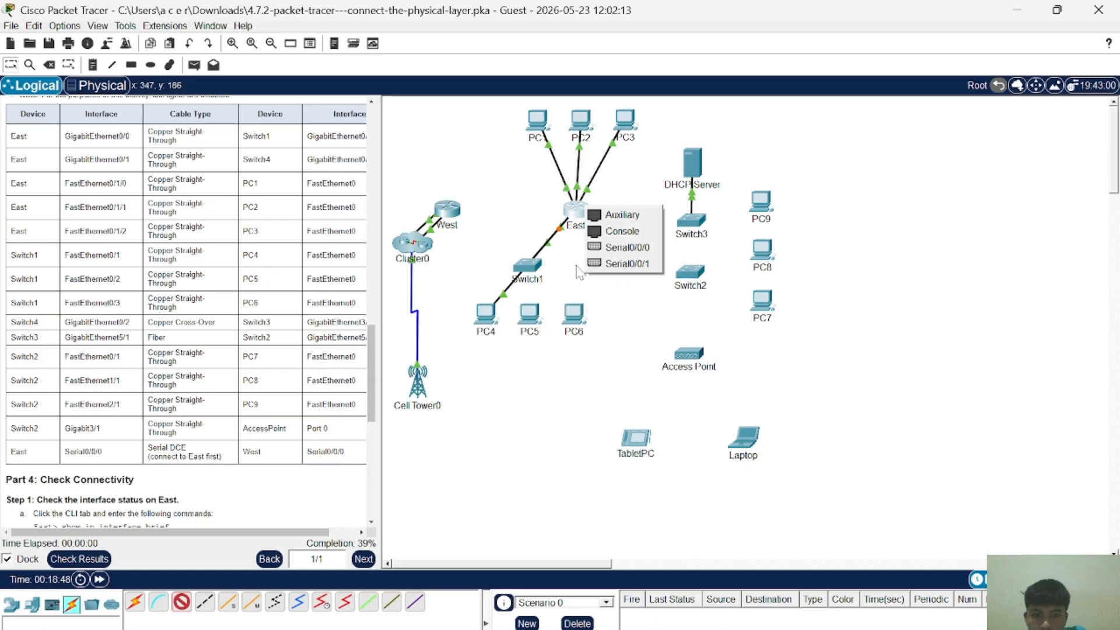
pyautogui.click(618, 281)
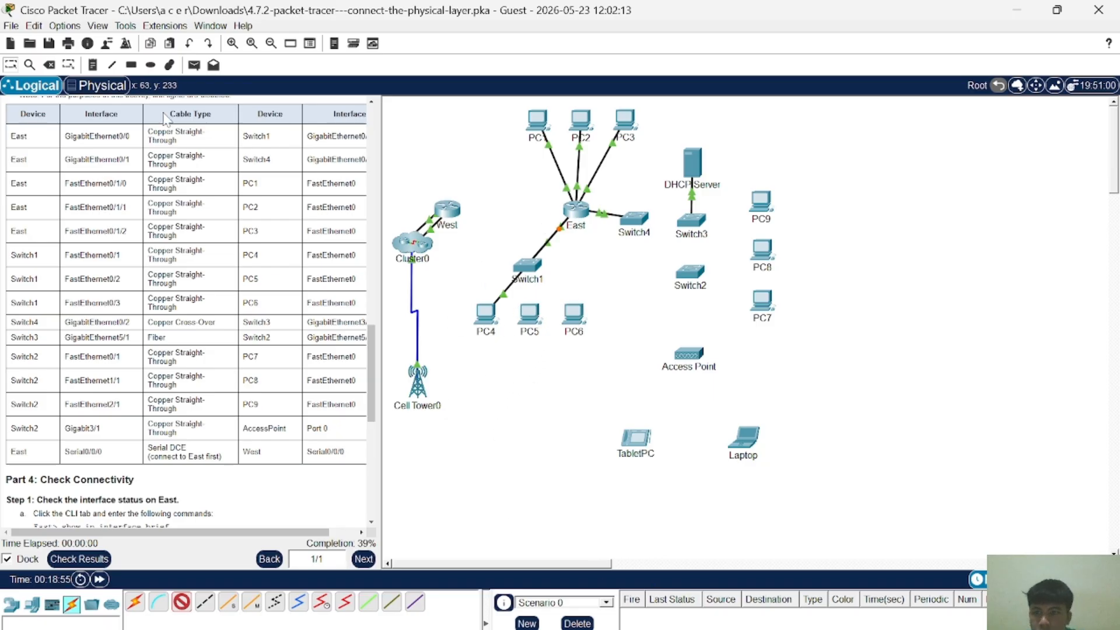
pyautogui.click(13, 67)
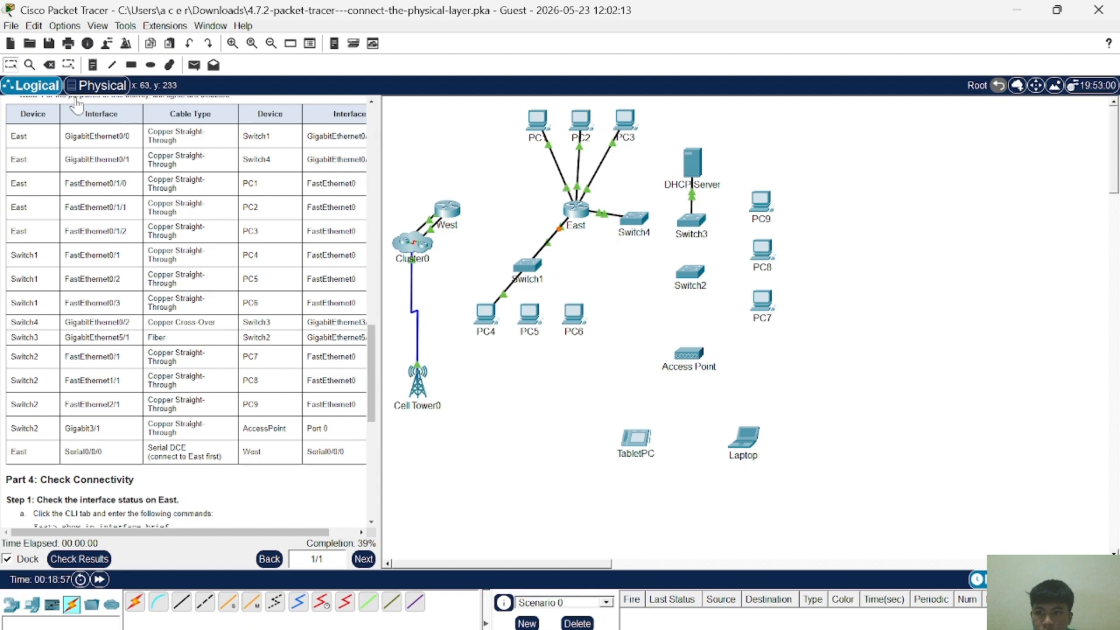
pyautogui.moveTo(754, 628)
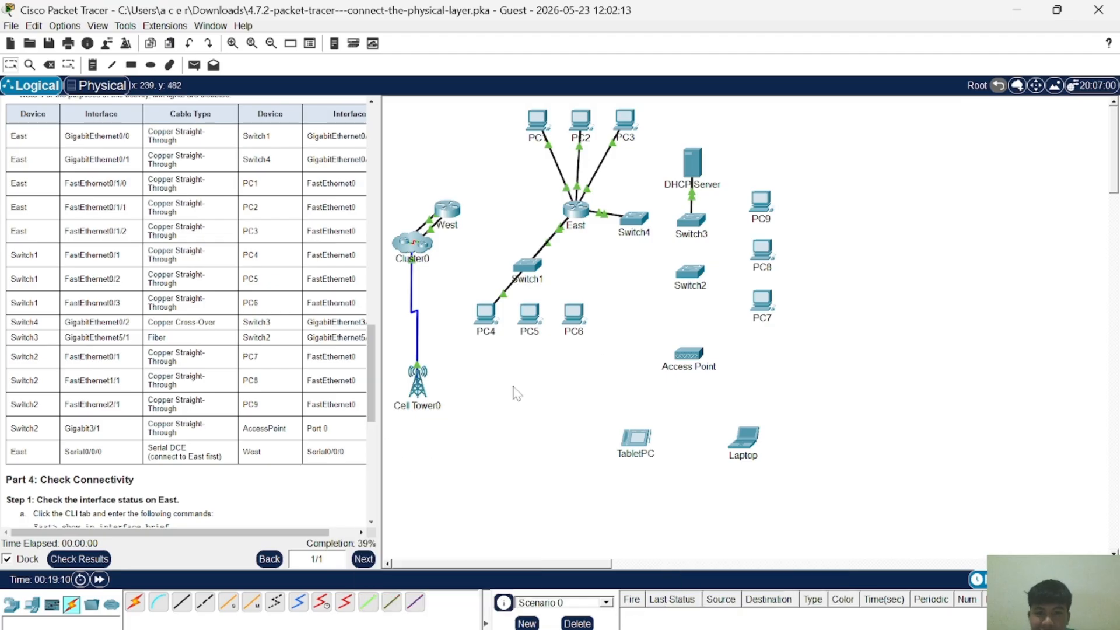
# Step: Connect Switch1's FastEthernet0/1 to PC5's FastEthernet0 with a Copper Straight-Through cable
pyautogui.scroll(1, 124, 306)
pyautogui.scroll(-1, 125, 306)
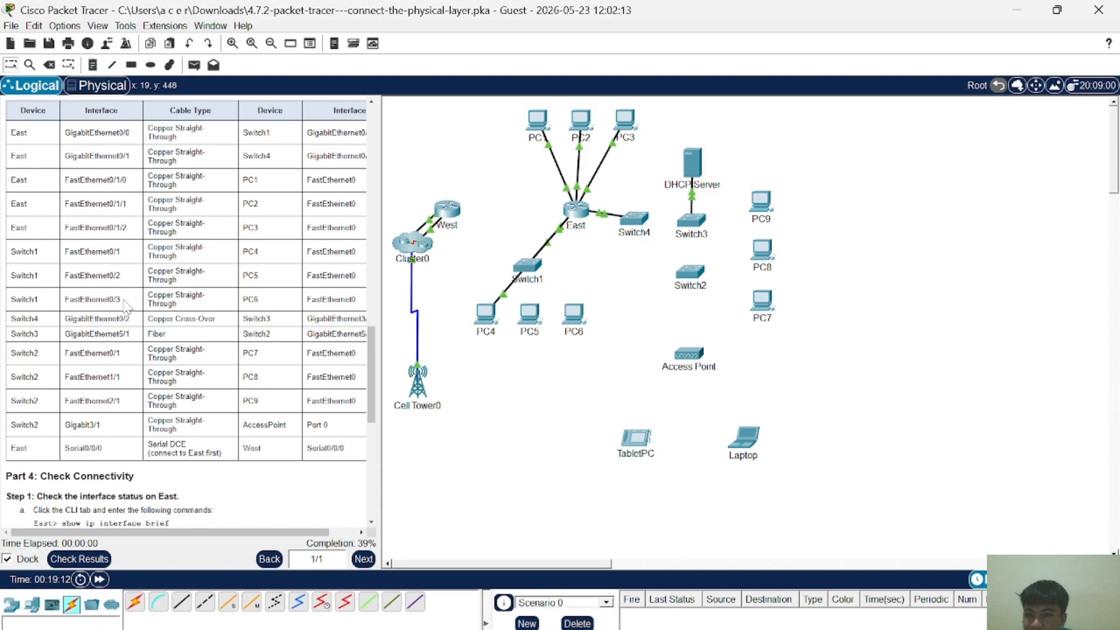
pyautogui.click(181, 601)
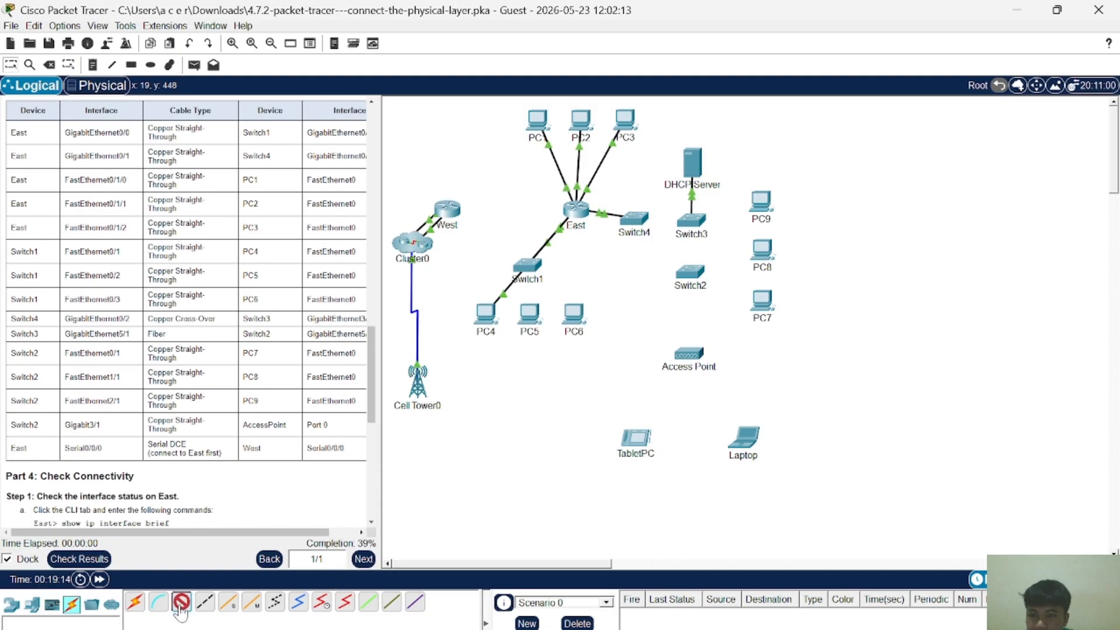
pyautogui.click(576, 214)
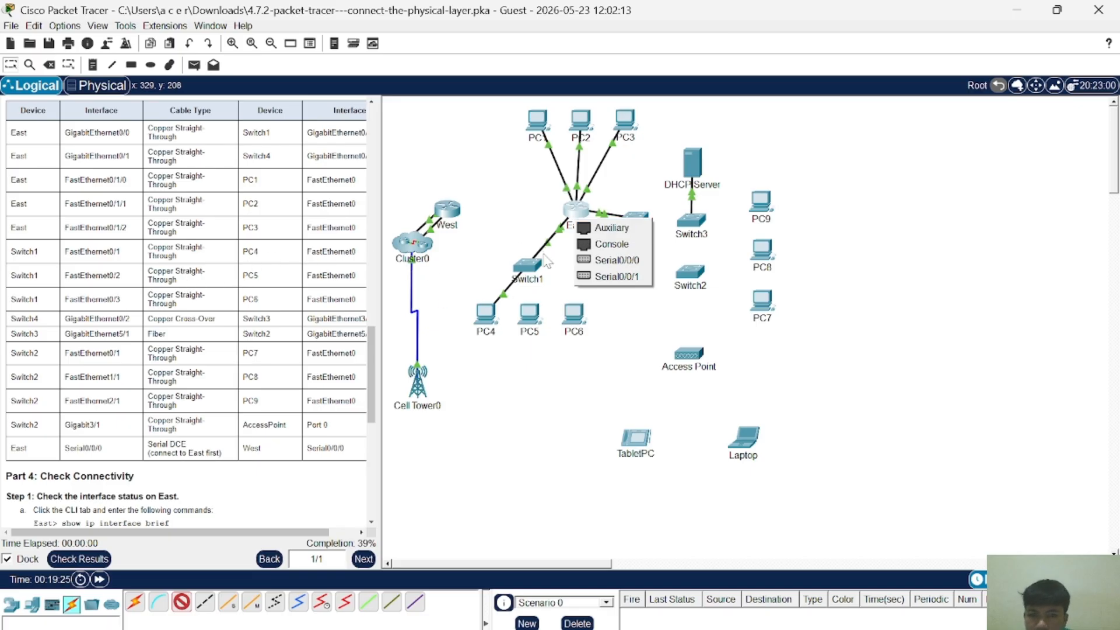
pyautogui.click(500, 390)
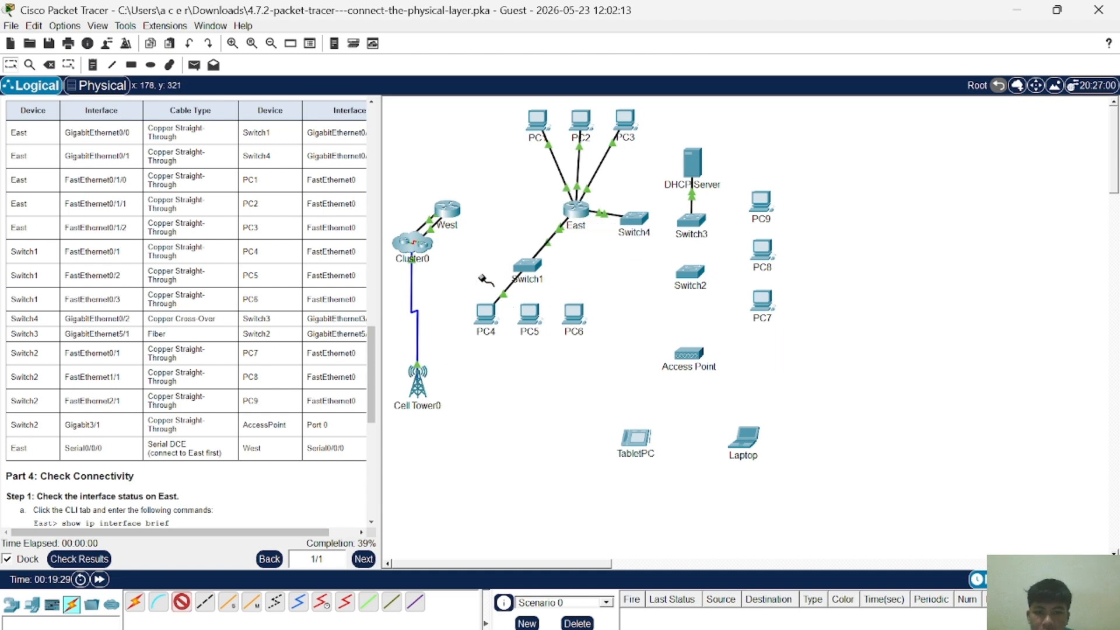
pyautogui.click(529, 267)
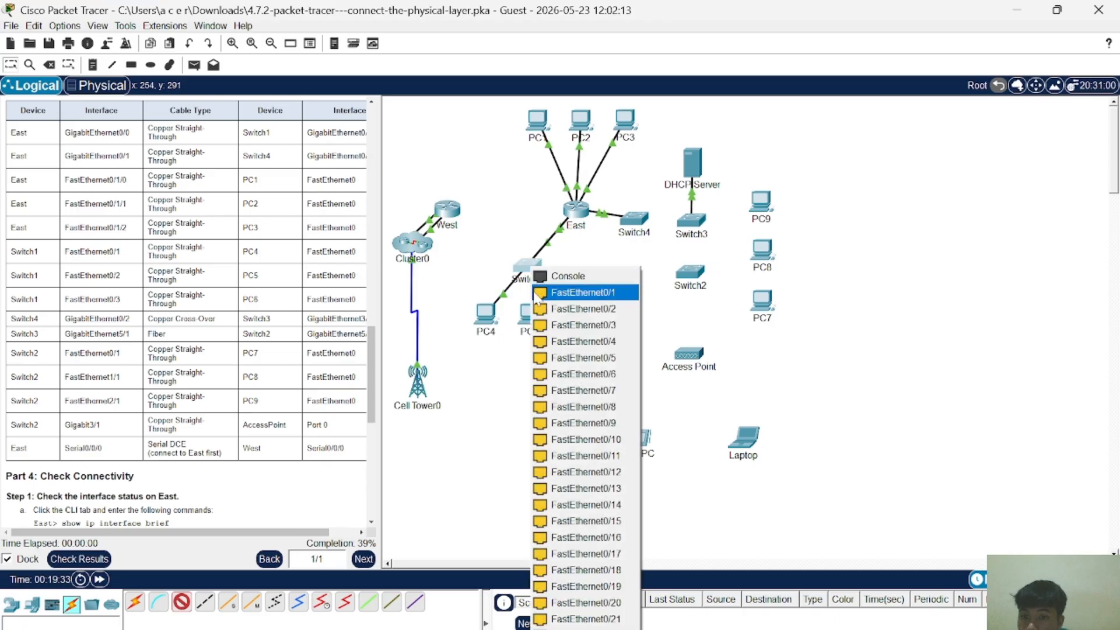
pyautogui.click(586, 294)
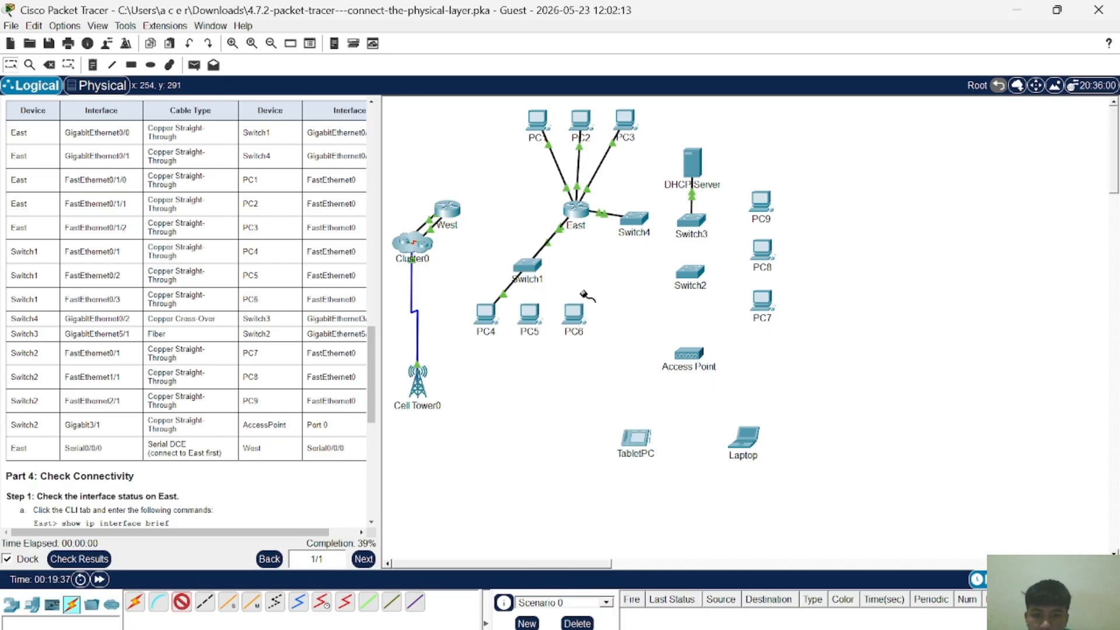
pyautogui.click(525, 317)
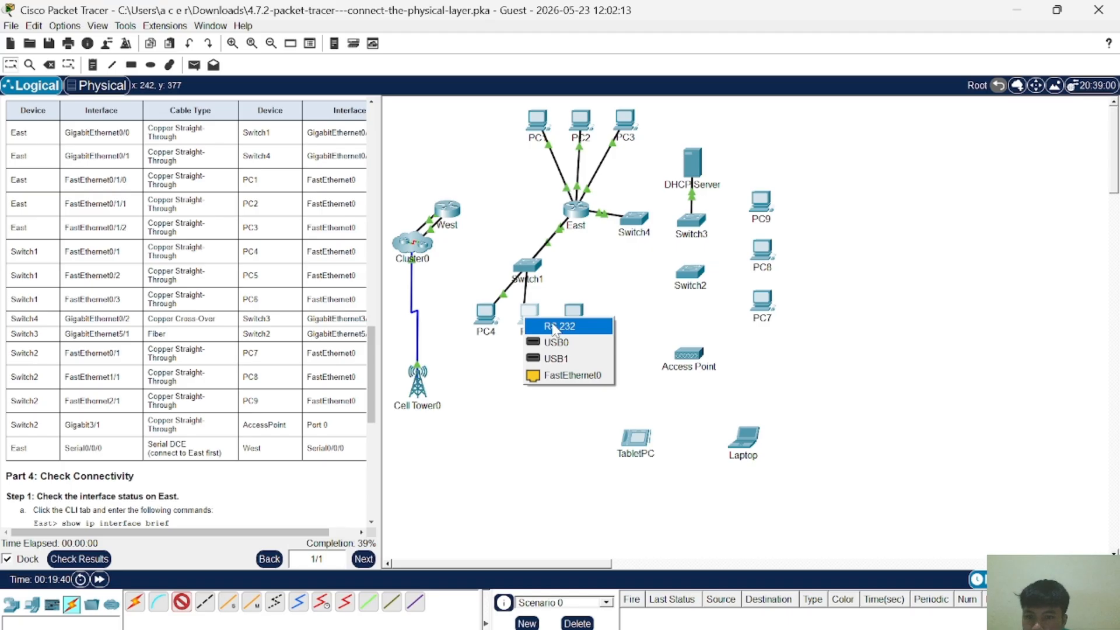
pyautogui.click(565, 375)
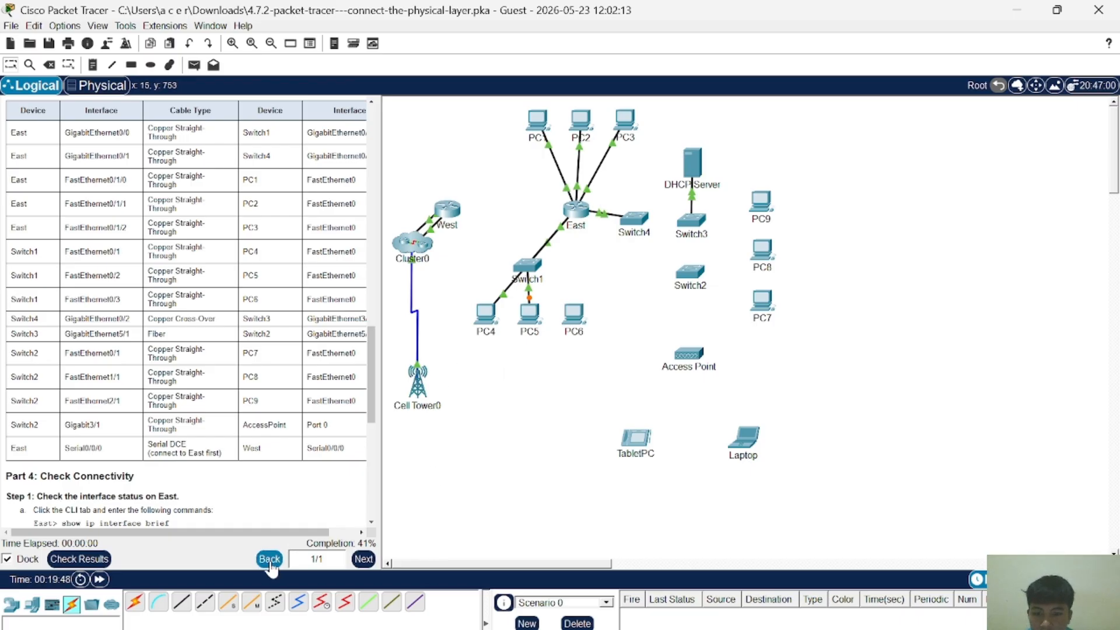
# Step: Connect Switch1's FastEthernet0/3 to PC6's FastEthernet0 with a Copper Straight-Through cable
pyautogui.click(181, 601)
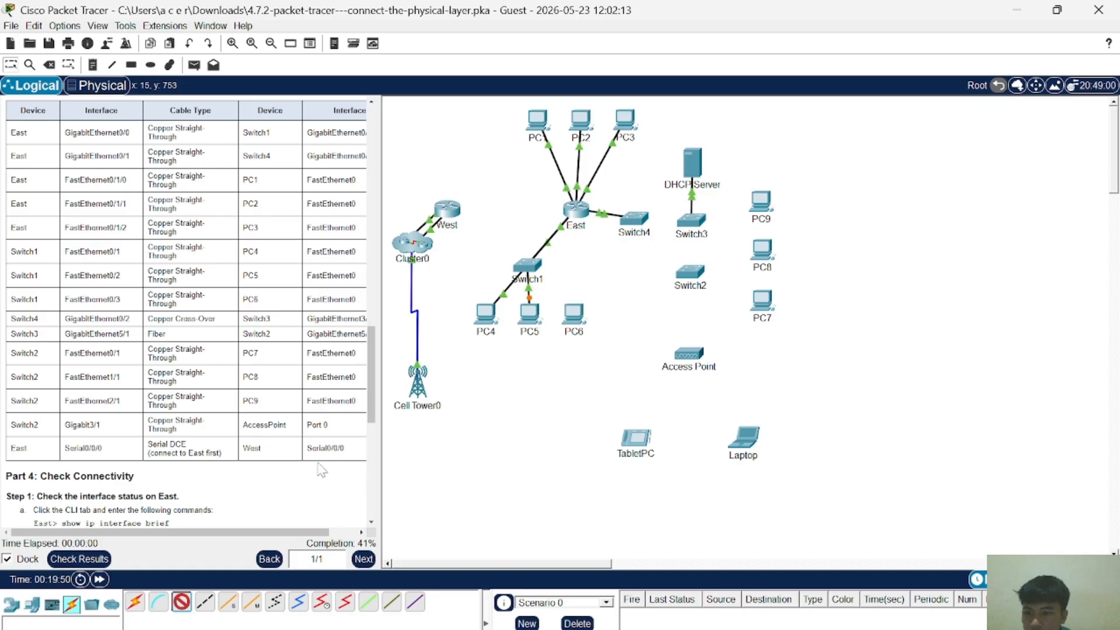
pyautogui.click(534, 266)
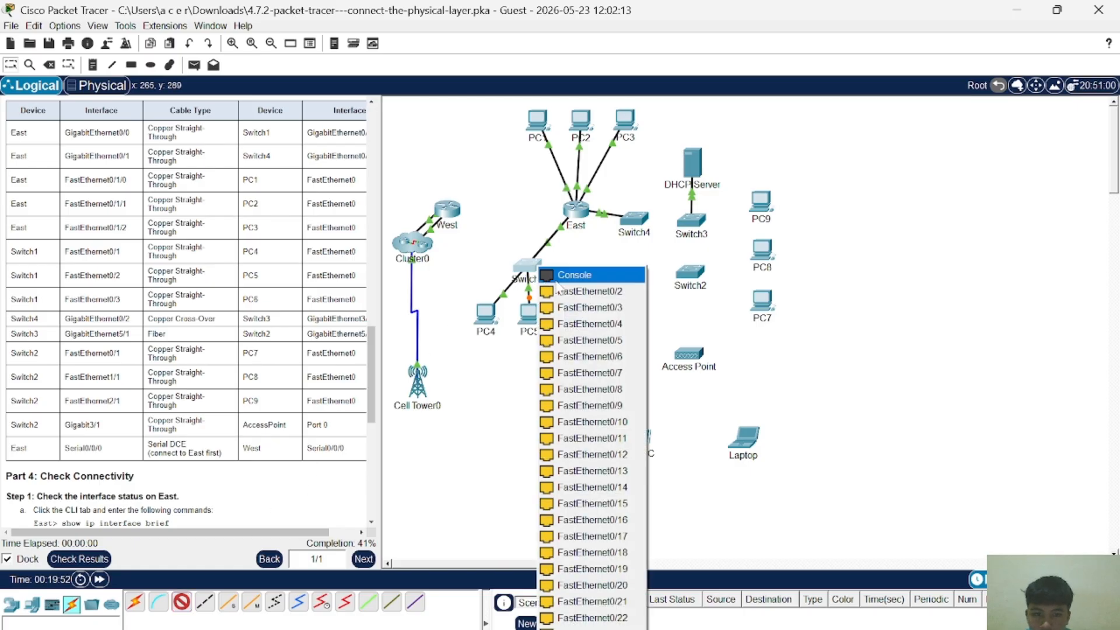
pyautogui.click(580, 308)
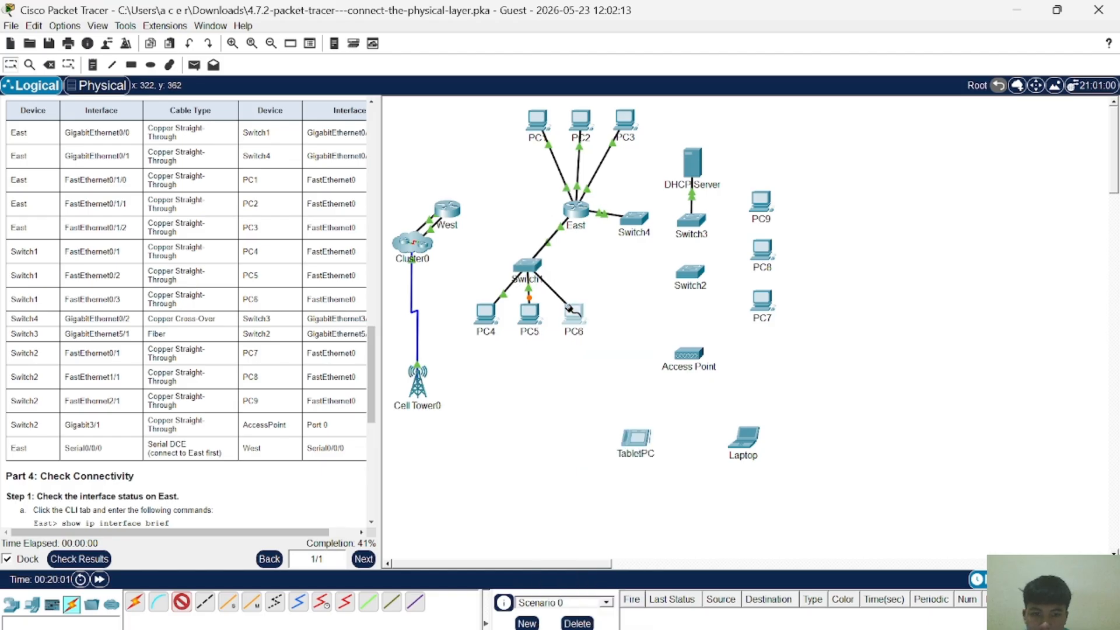
pyautogui.click(570, 308)
pyautogui.click(595, 367)
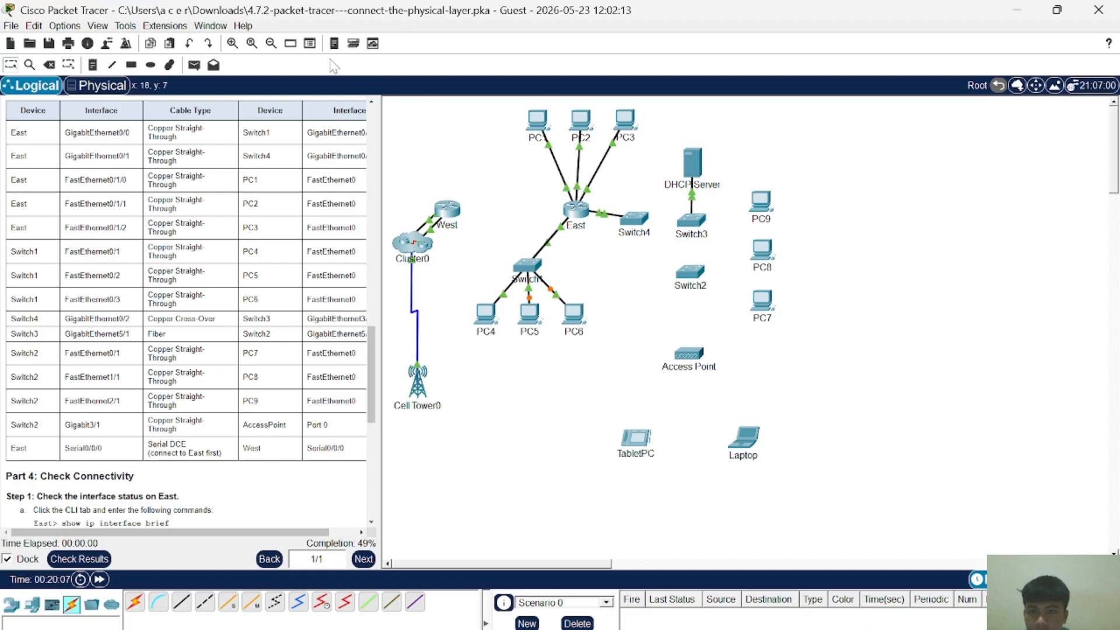
# Step: Delete the cable between Switch1 and PC4
pyautogui.click(49, 64)
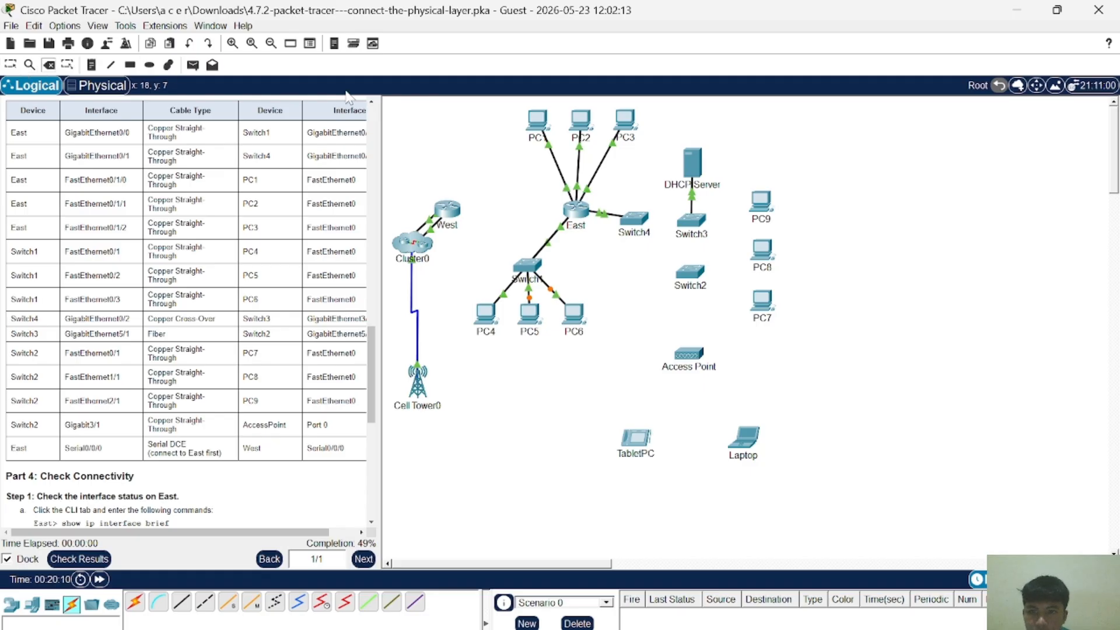
pyautogui.click(553, 234)
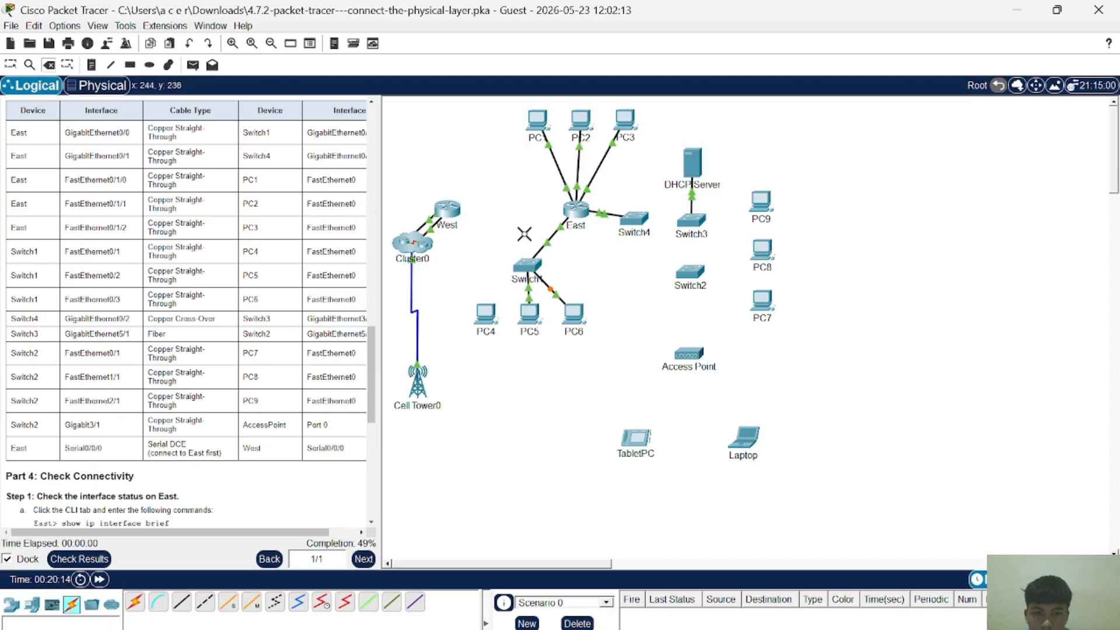
pyautogui.click(11, 65)
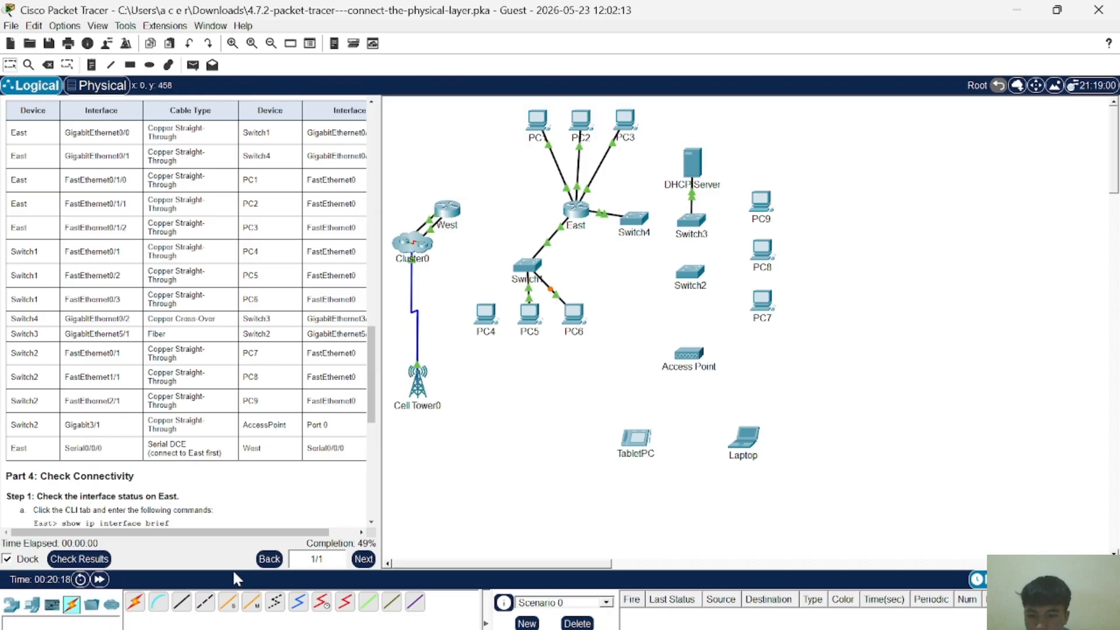
pyautogui.click(181, 601)
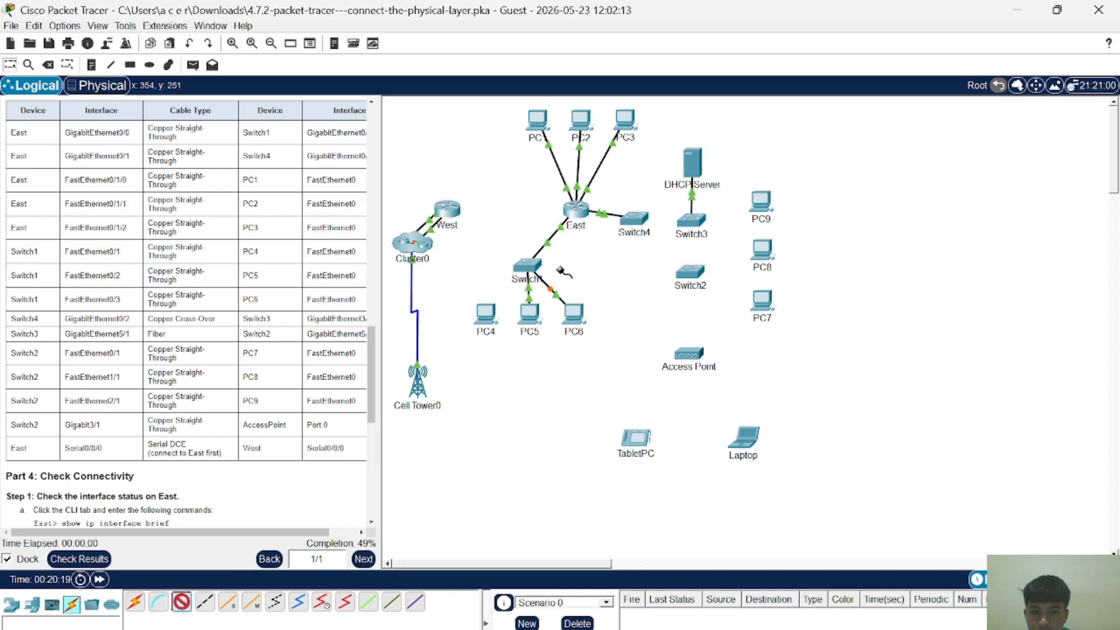
pyautogui.click(526, 265)
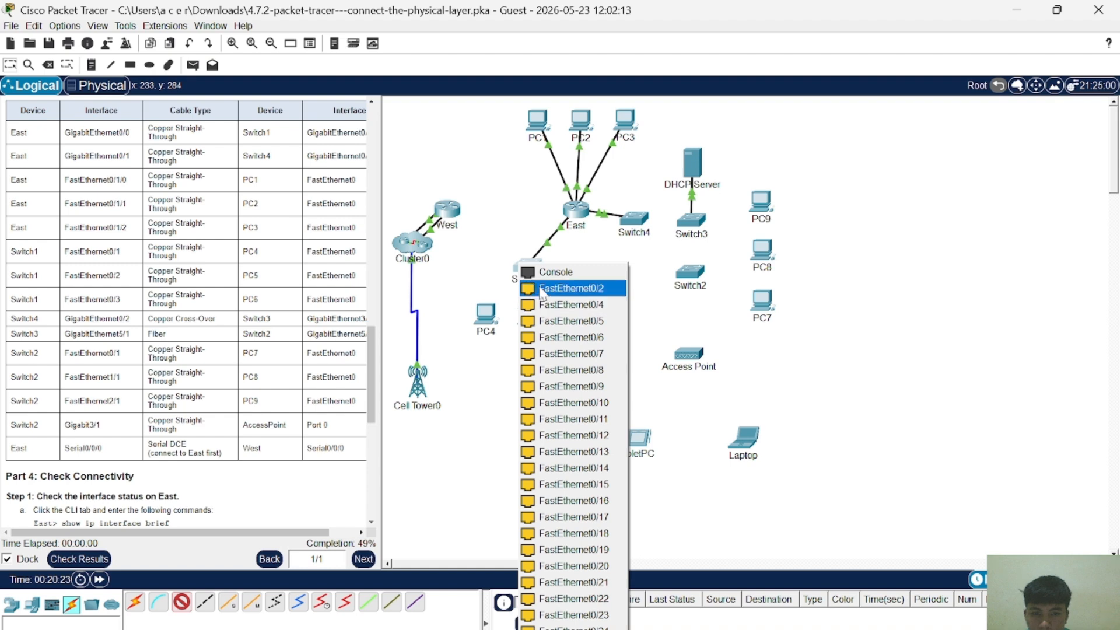
pyautogui.click(541, 288)
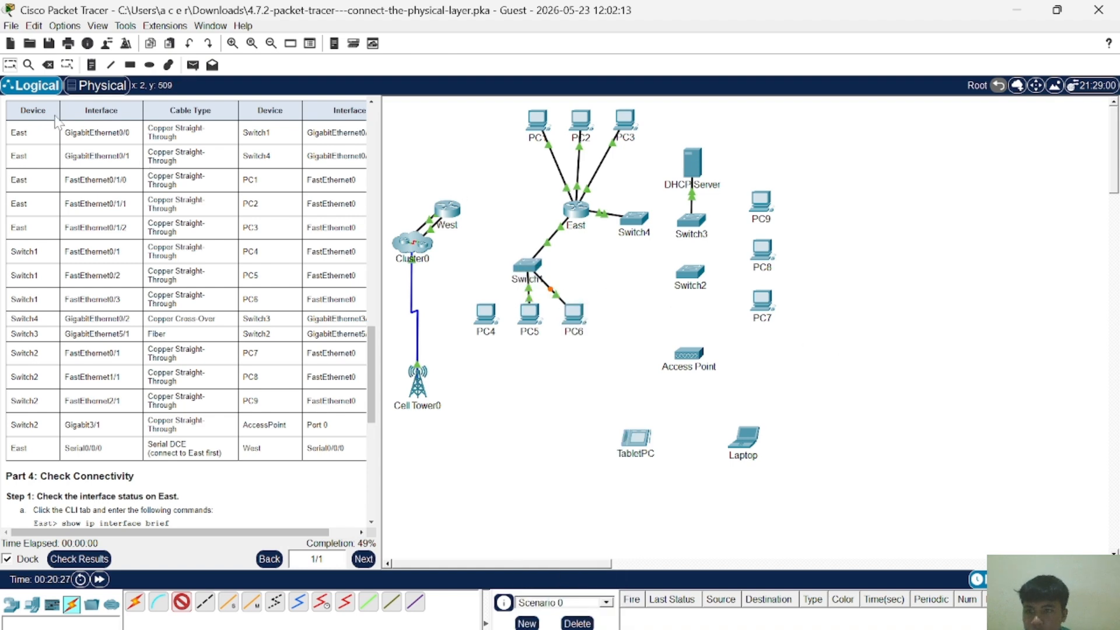
pyautogui.click(8, 62)
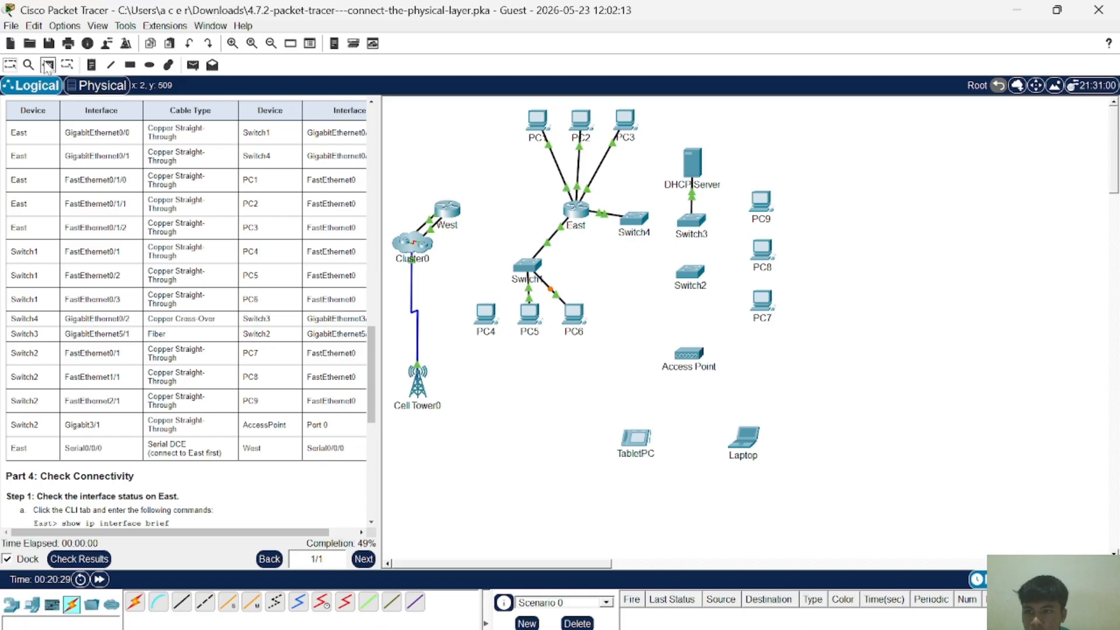
# Step: Delete the two cables that link Switch1 to PC5 and PC6
pyautogui.click(47, 65)
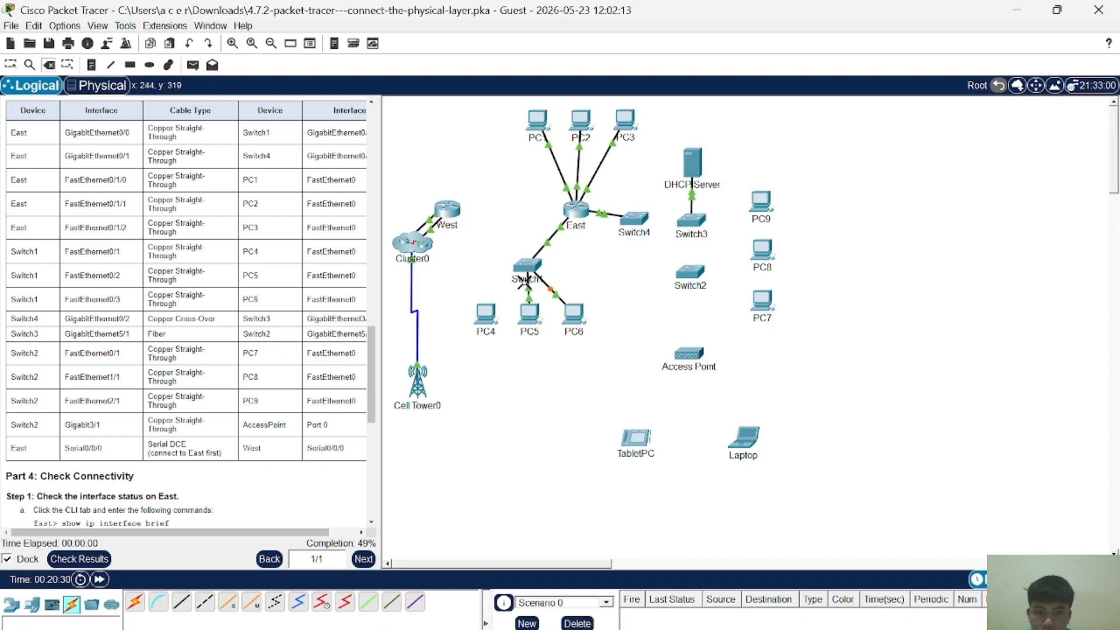
pyautogui.click(527, 274)
pyautogui.click(522, 357)
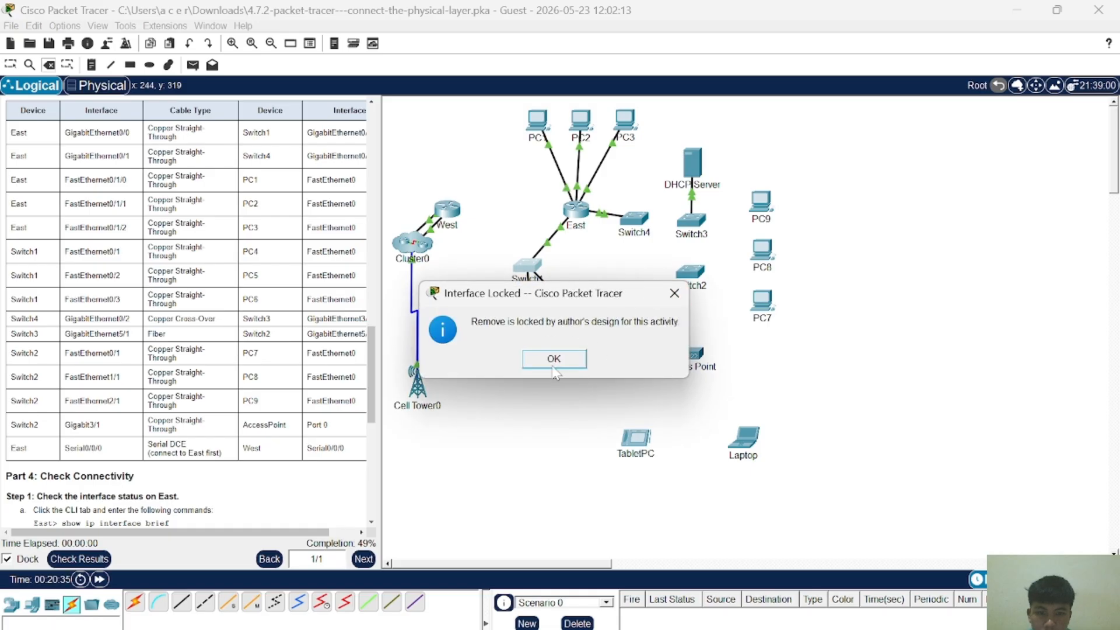
pyautogui.click(553, 362)
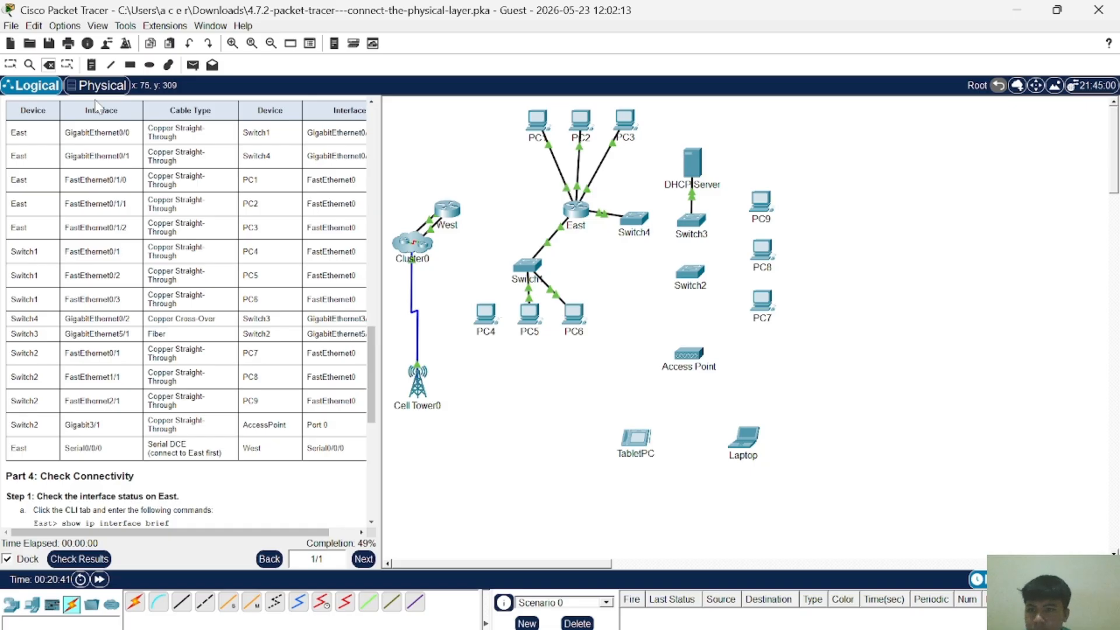
pyautogui.click(49, 66)
pyautogui.click(528, 284)
pyautogui.click(551, 290)
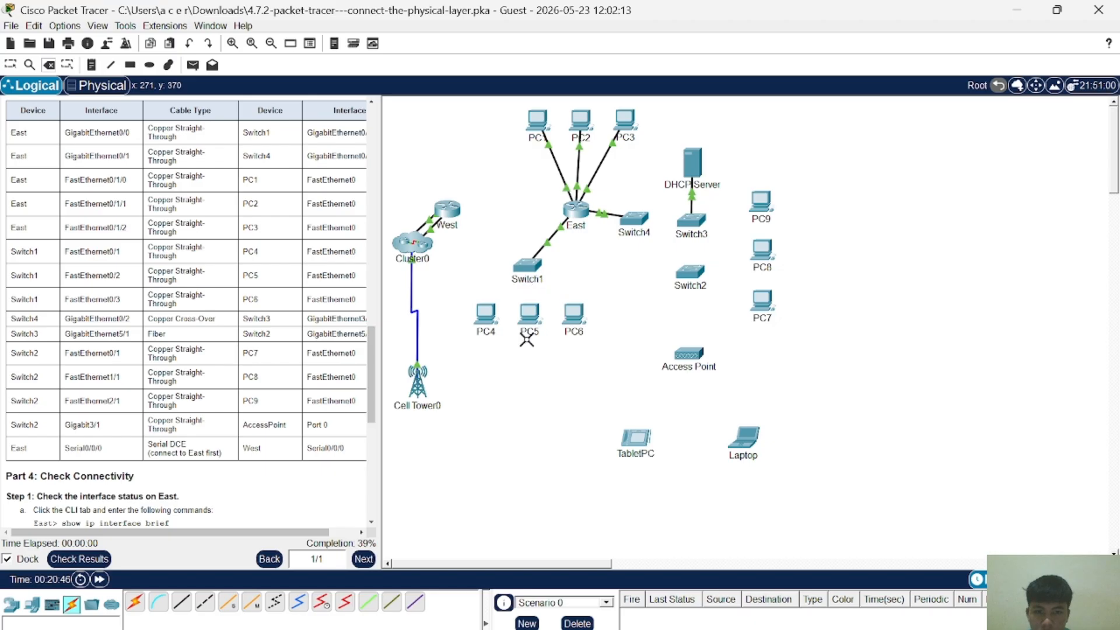
pyautogui.click(11, 65)
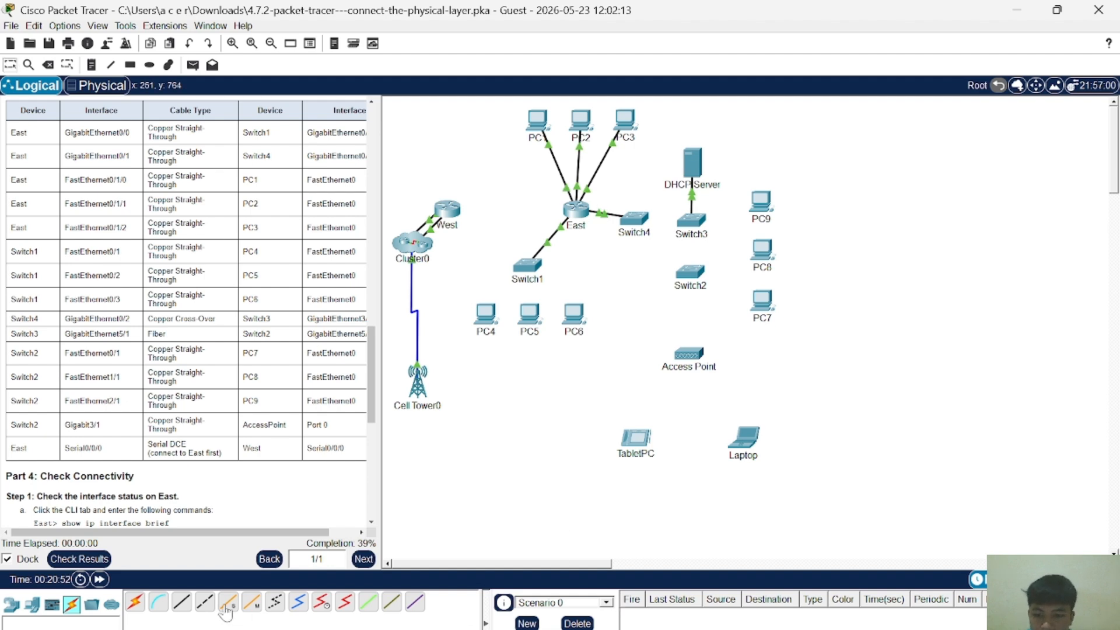
# Step: Connect Switch1's FastEthernet0/1 to PC4's FastEthernet0 with a Copper Straight-Through cable
pyautogui.click(182, 602)
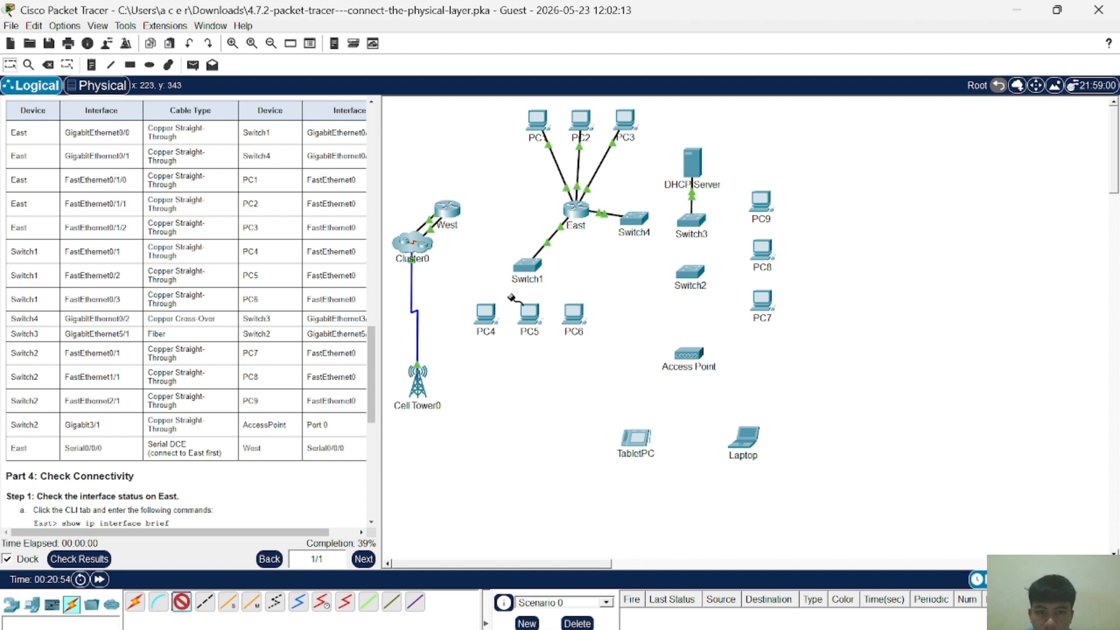
pyautogui.click(526, 272)
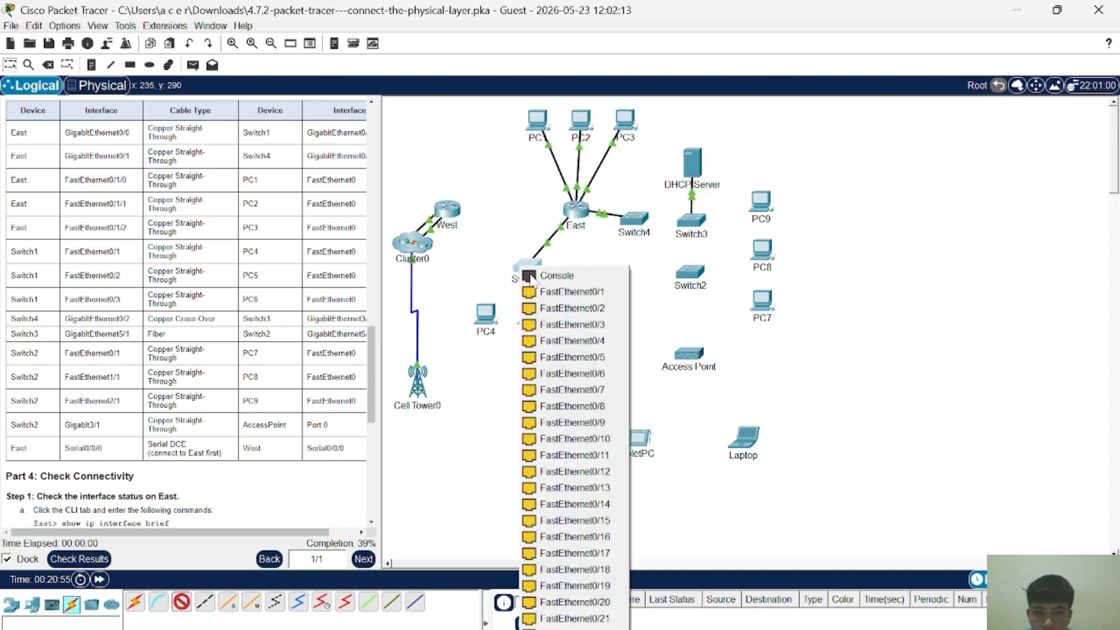
pyautogui.click(560, 292)
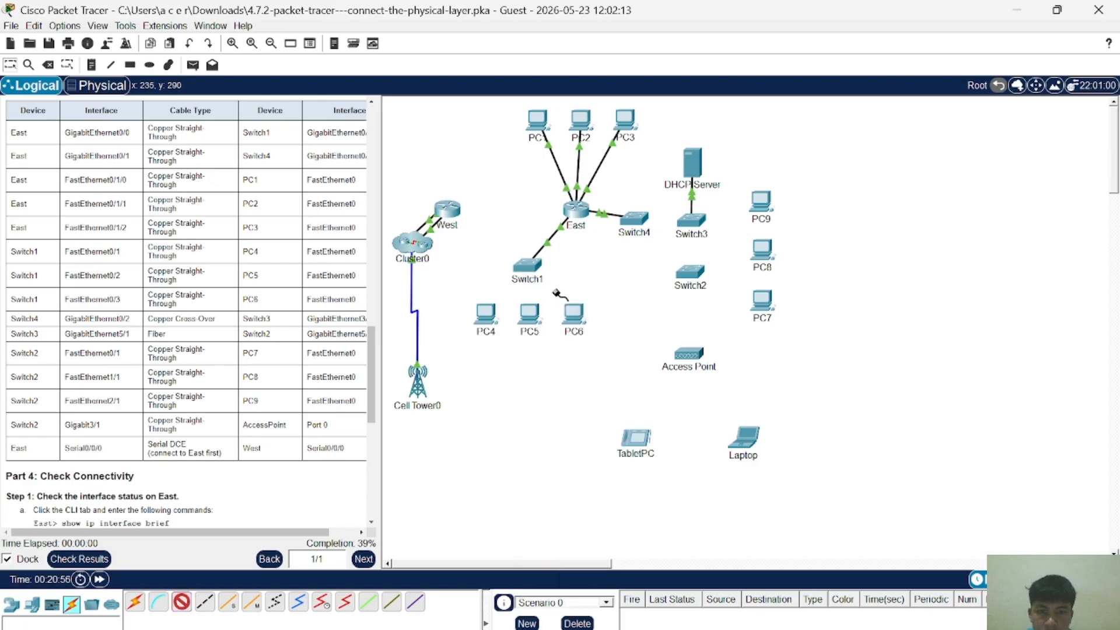
pyautogui.click(485, 314)
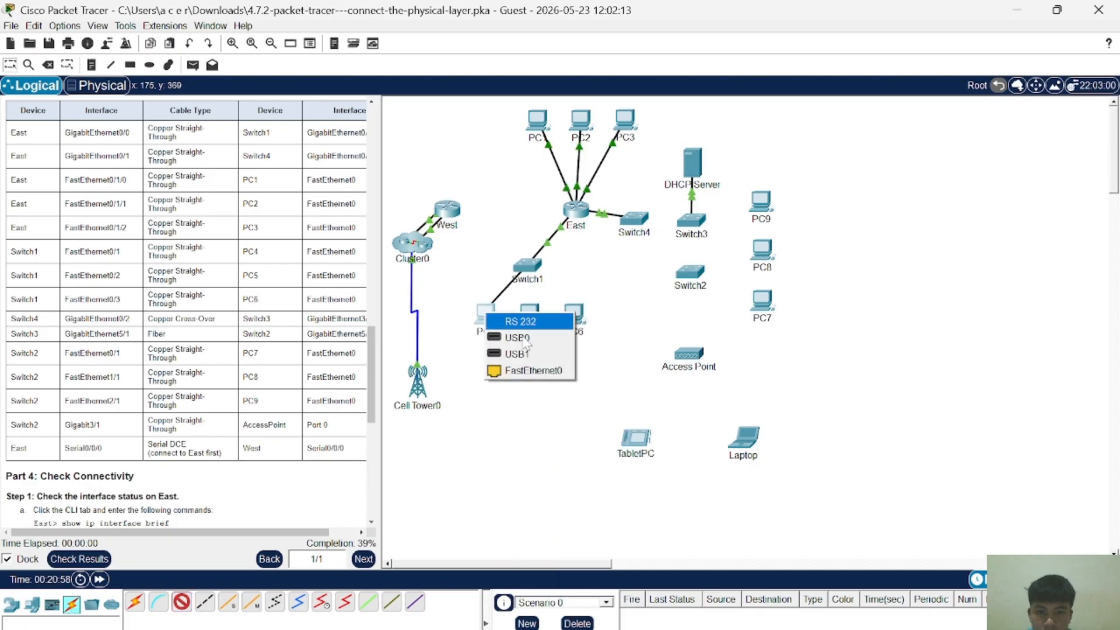
pyautogui.click(535, 371)
# Step: Connect Switch1's FastEthernet0/2 to PC5's FastEthernet0 with a Copper Straight-Through cable
pyautogui.click(181, 602)
pyautogui.click(532, 273)
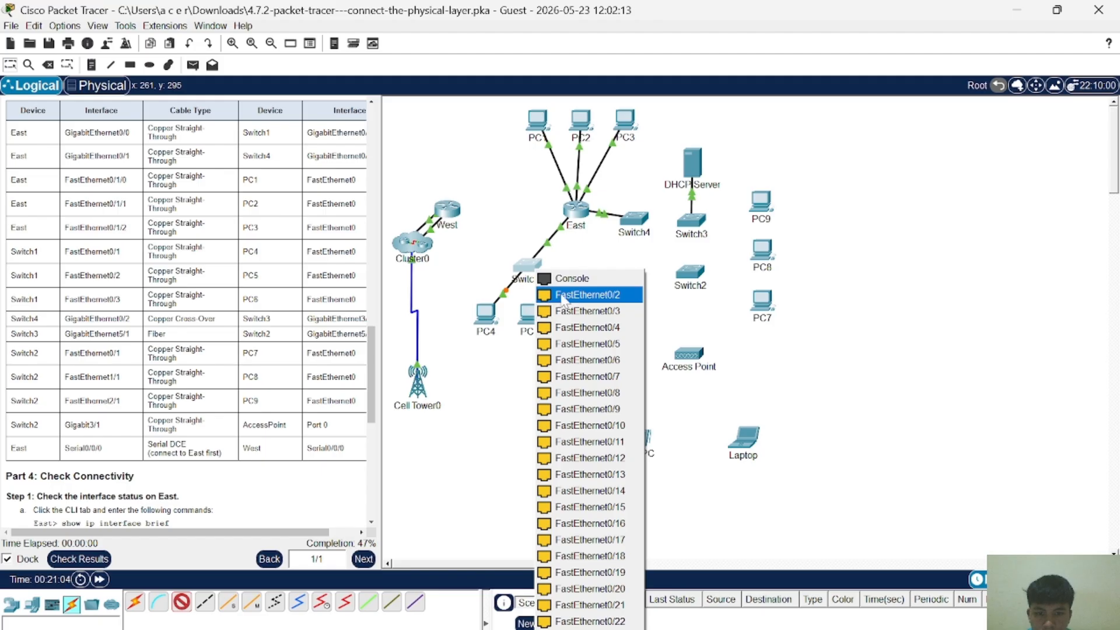
pyautogui.click(561, 295)
pyautogui.click(531, 314)
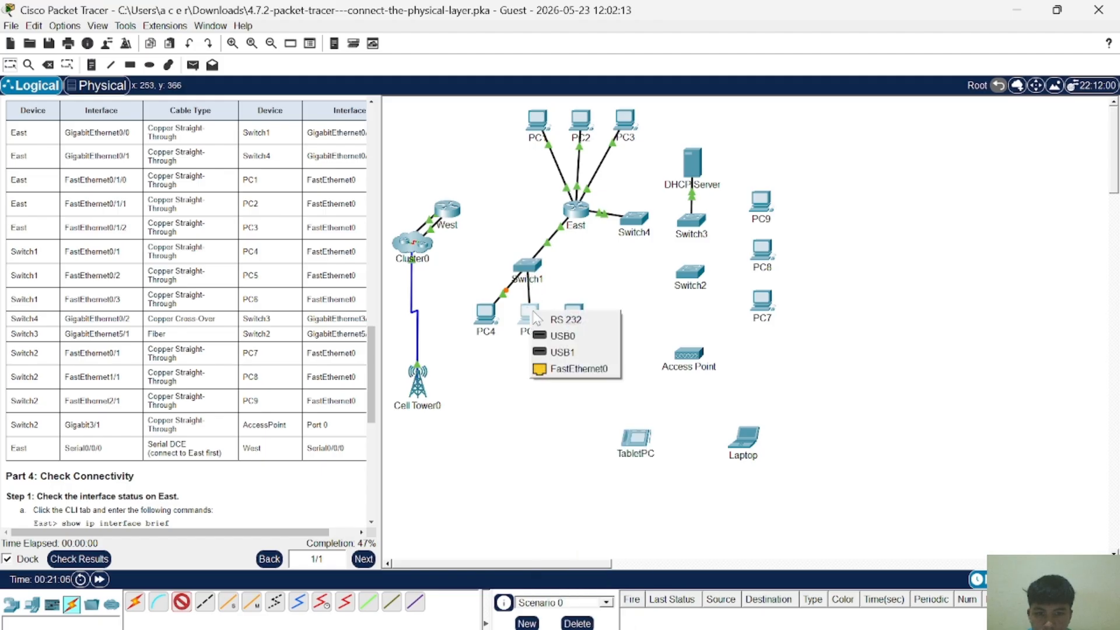
pyautogui.click(581, 367)
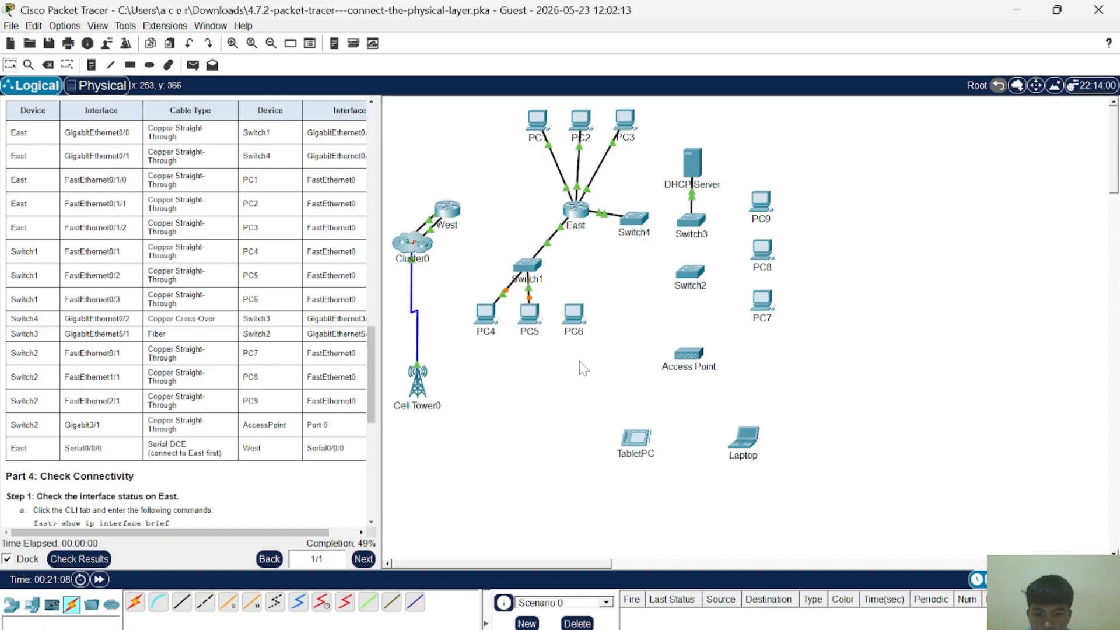
# Step: Connect Switch1's FastEthernet0/3 to PC6's FastEthernet0 with a Copper Straight-Through cable
pyautogui.click(180, 599)
pyautogui.click(535, 267)
pyautogui.click(570, 292)
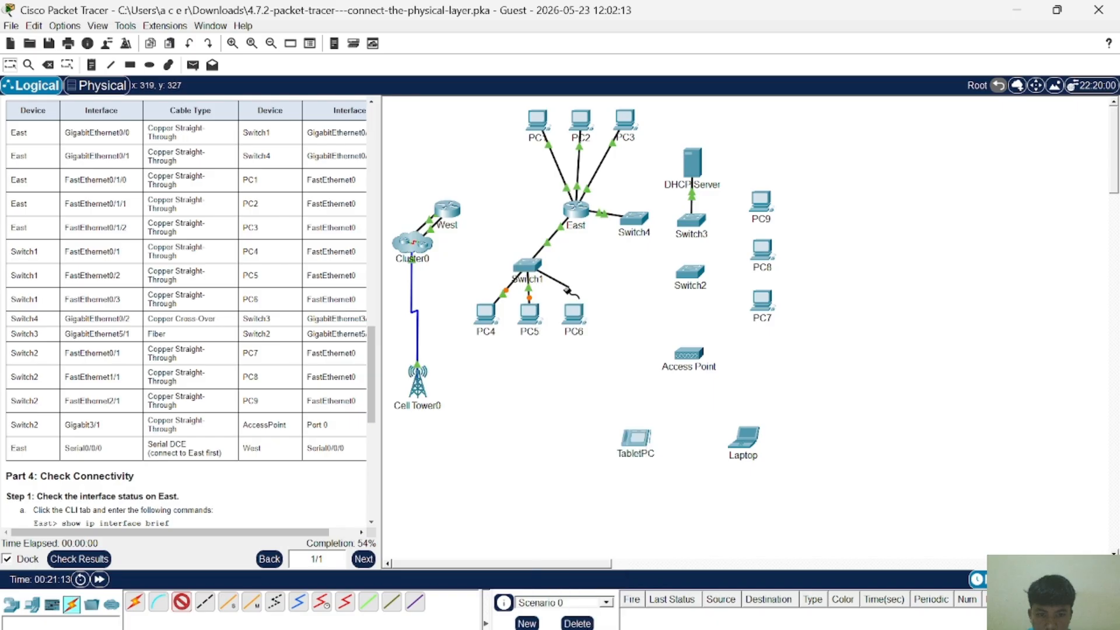
pyautogui.click(575, 313)
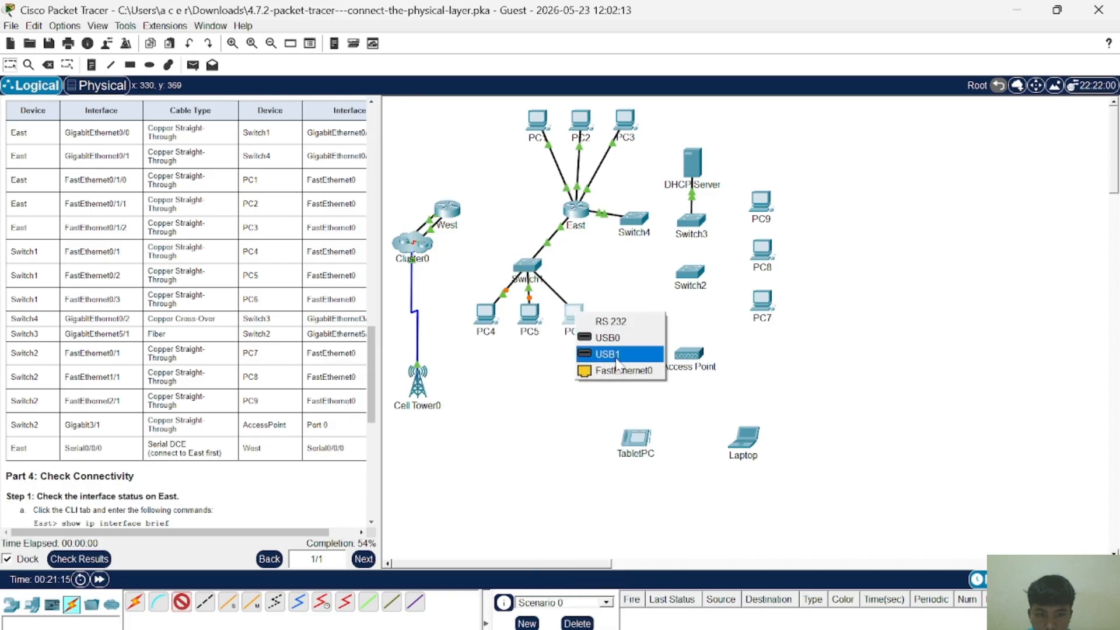
pyautogui.click(619, 370)
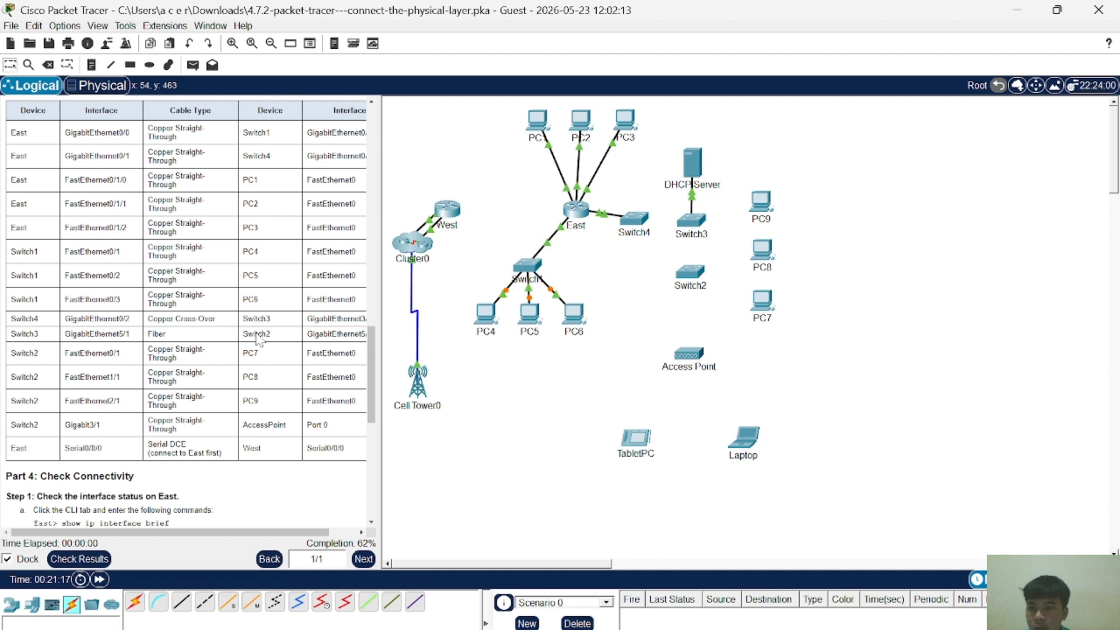
# Step: Connect Switch4's GigabitEthernet0/2 to Switch3's GigabitEthernet3/1 with a Copper Cross-Over cable
pyautogui.scroll(-1, 219, 323)
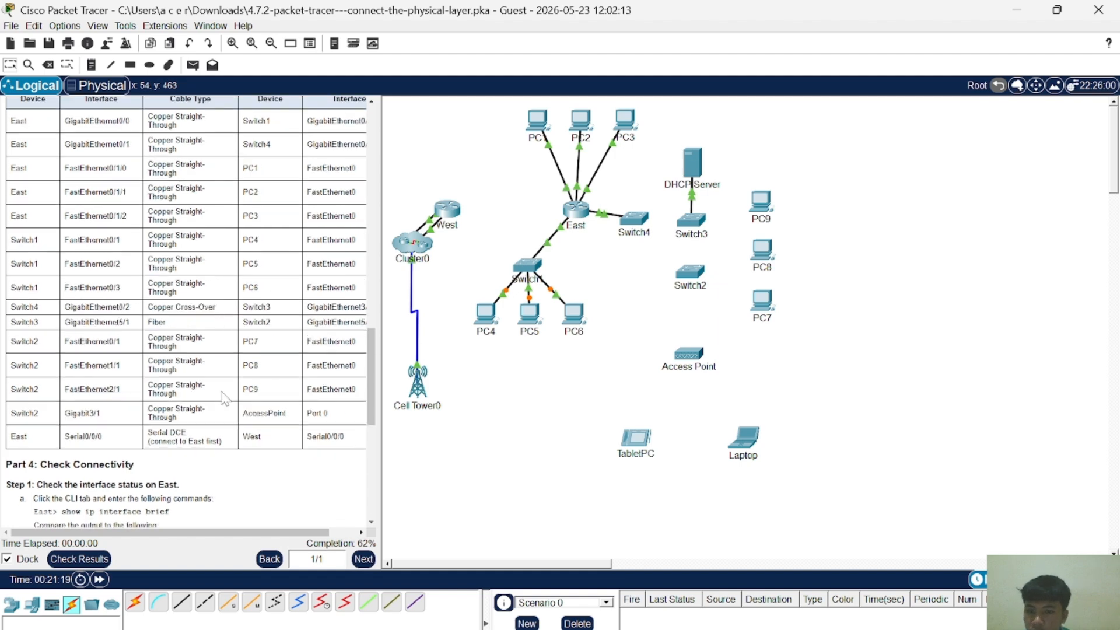
pyautogui.click(181, 603)
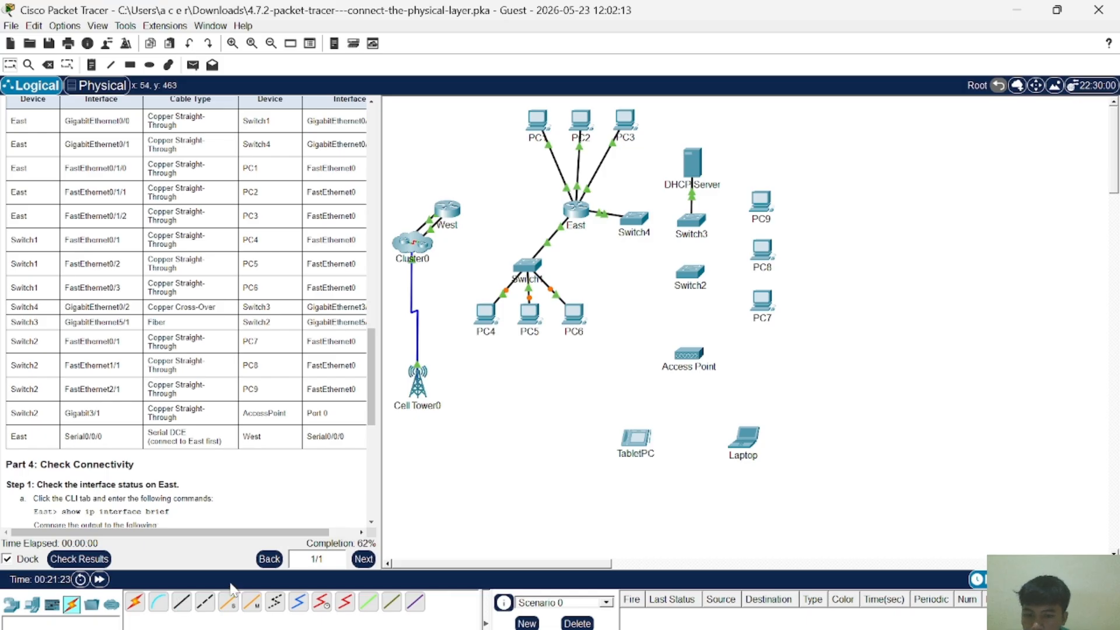
pyautogui.click(202, 605)
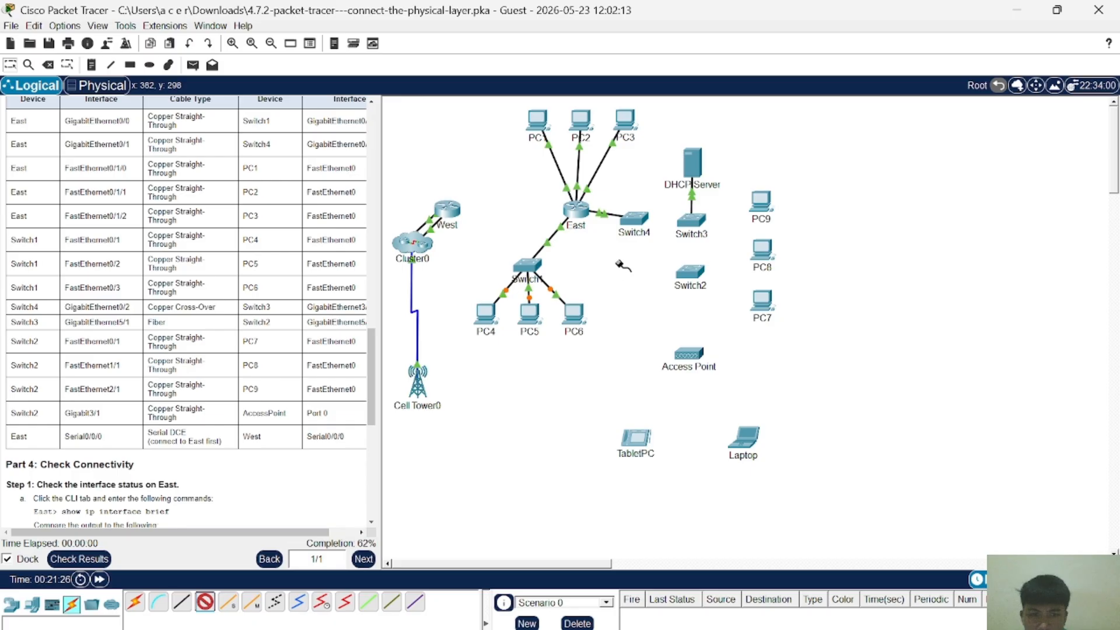
pyautogui.click(635, 219)
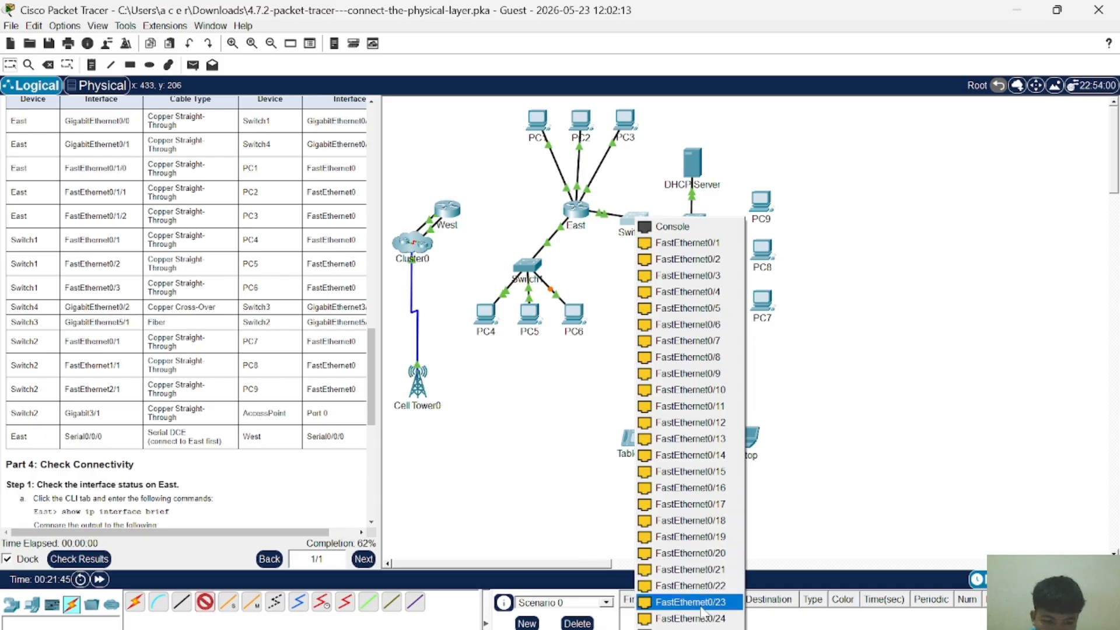
pyautogui.click(688, 627)
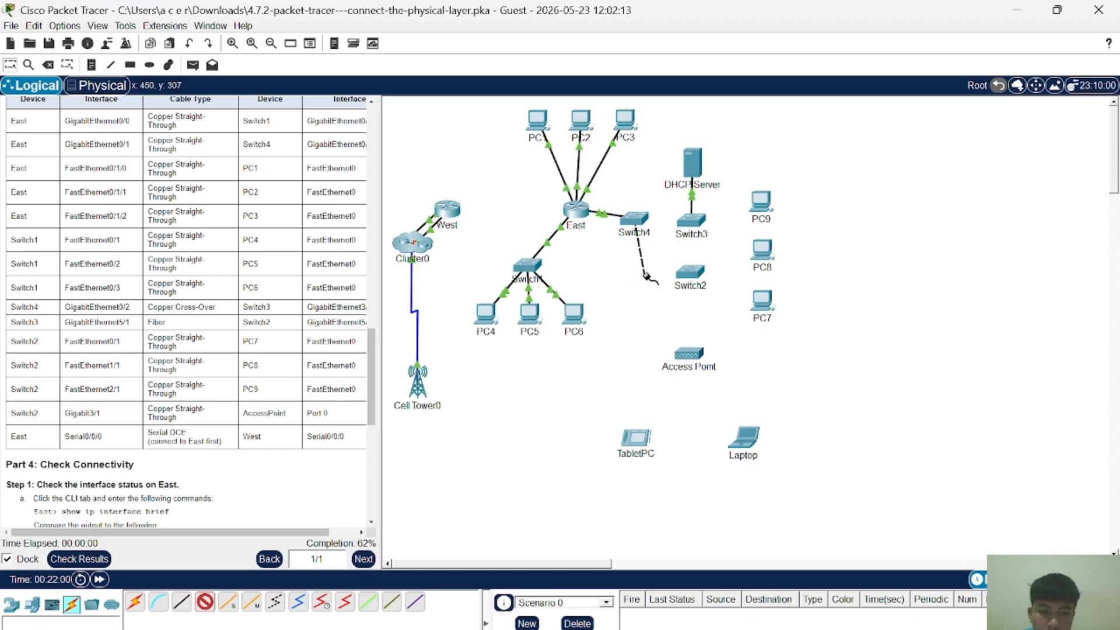
pyautogui.click(691, 225)
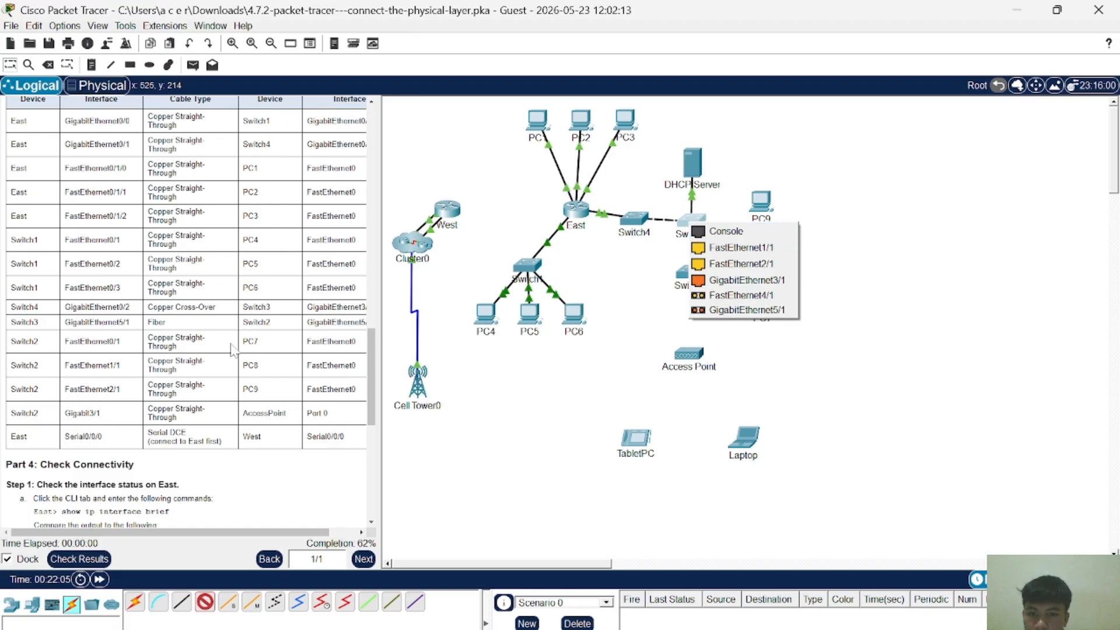
pyautogui.click(717, 283)
pyautogui.hscroll(2, 227, 429)
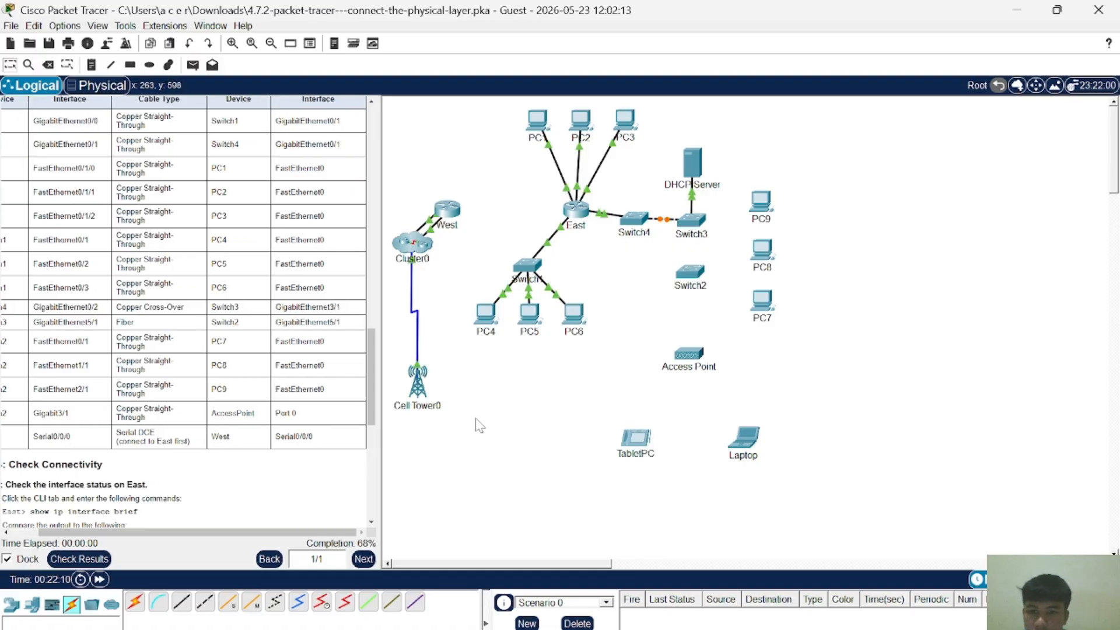
# Step: Connect Switch3's GigabitEthernet5/1 to Switch2's FastEthernet4/1 with a Fiber cable
pyautogui.hscroll(-2, 277, 362)
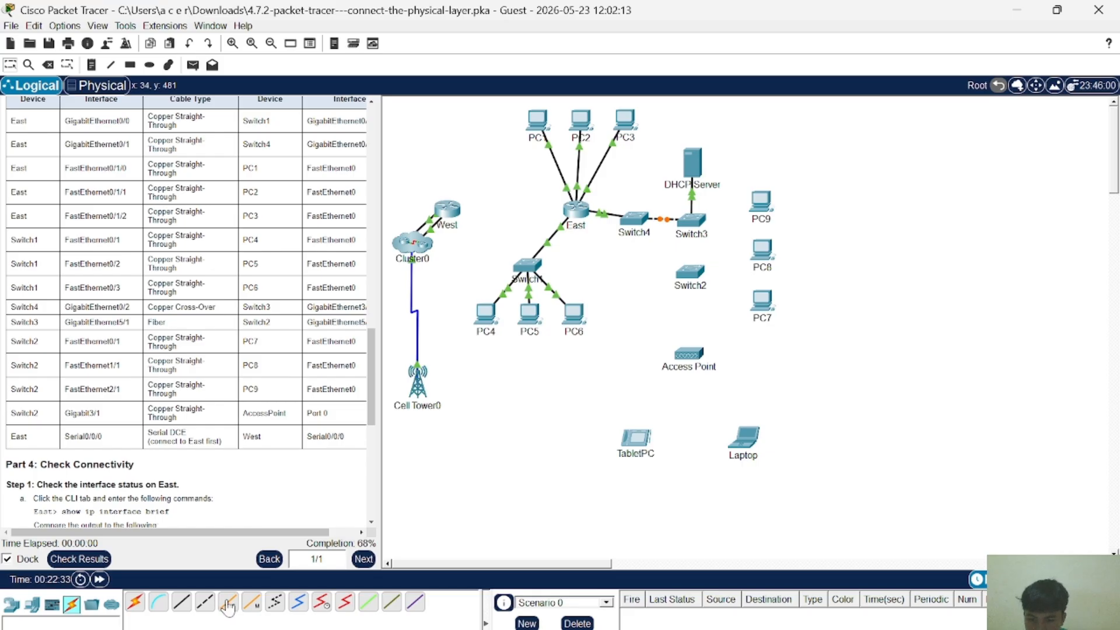
pyautogui.click(256, 603)
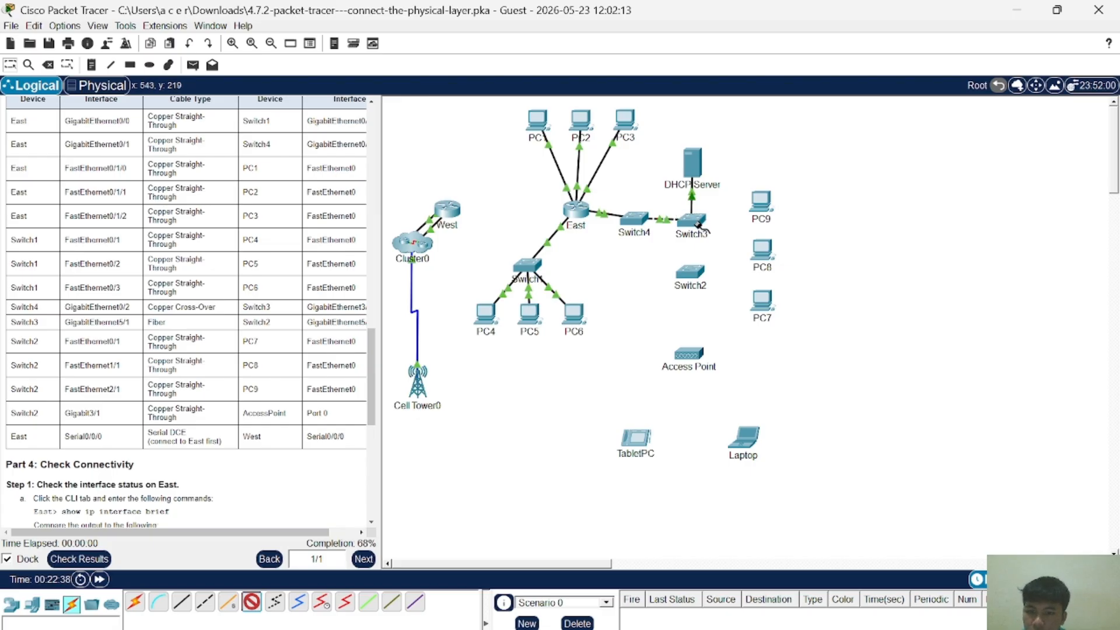
pyautogui.click(695, 225)
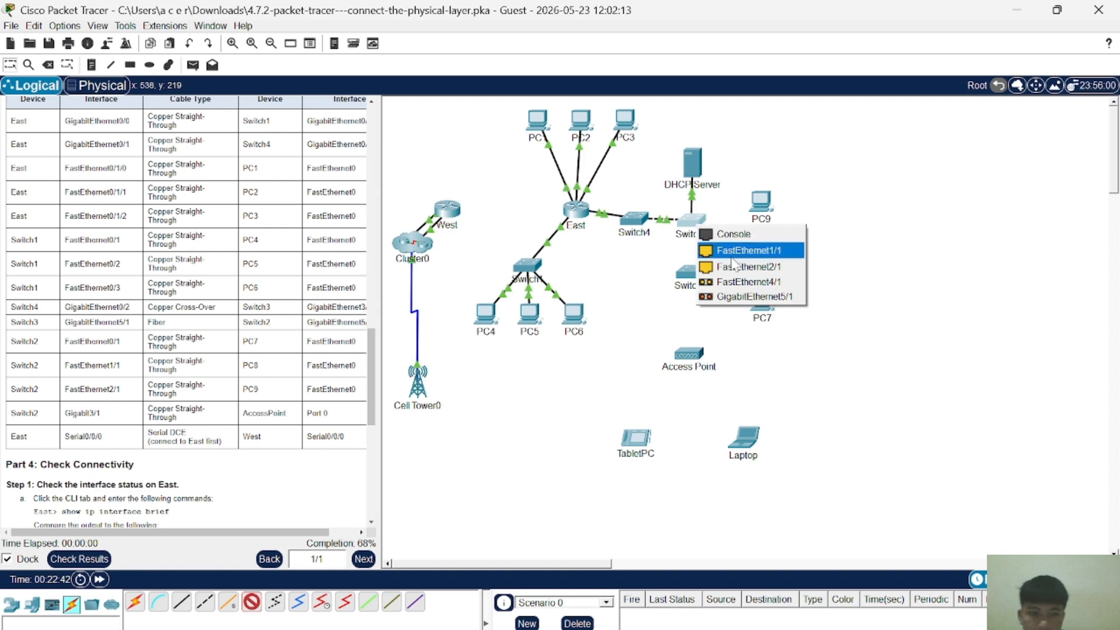
pyautogui.click(753, 299)
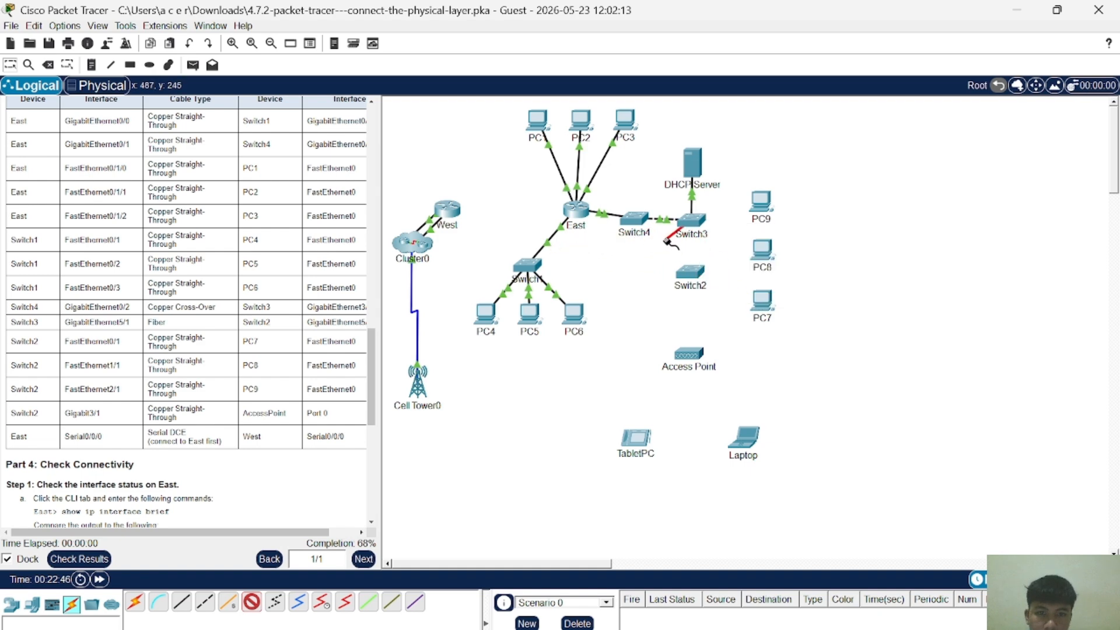
pyautogui.click(691, 273)
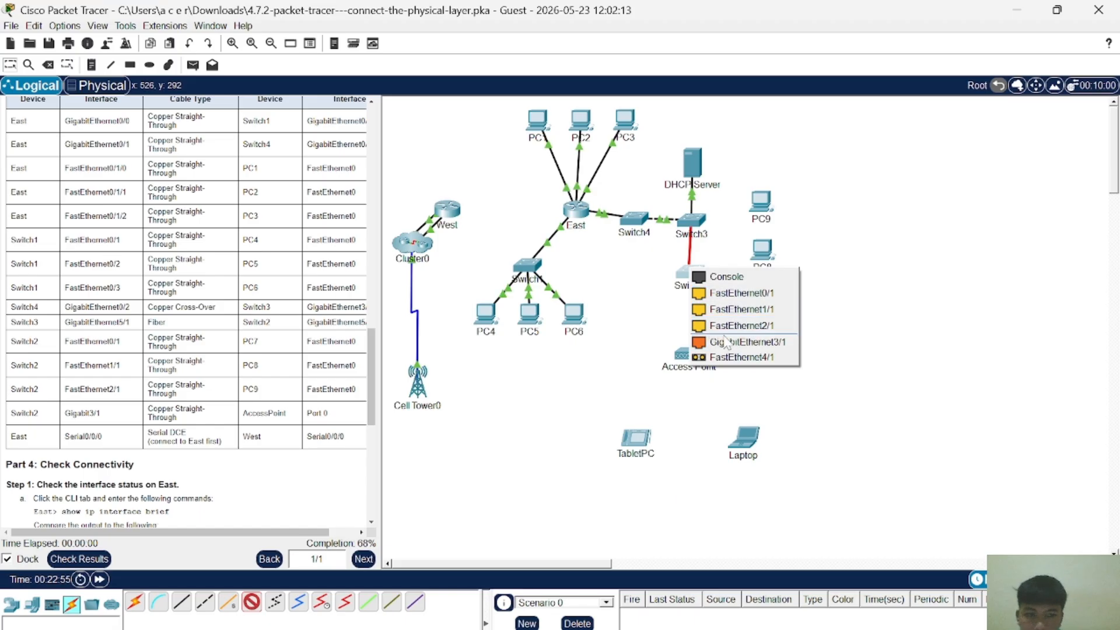
pyautogui.click(668, 324)
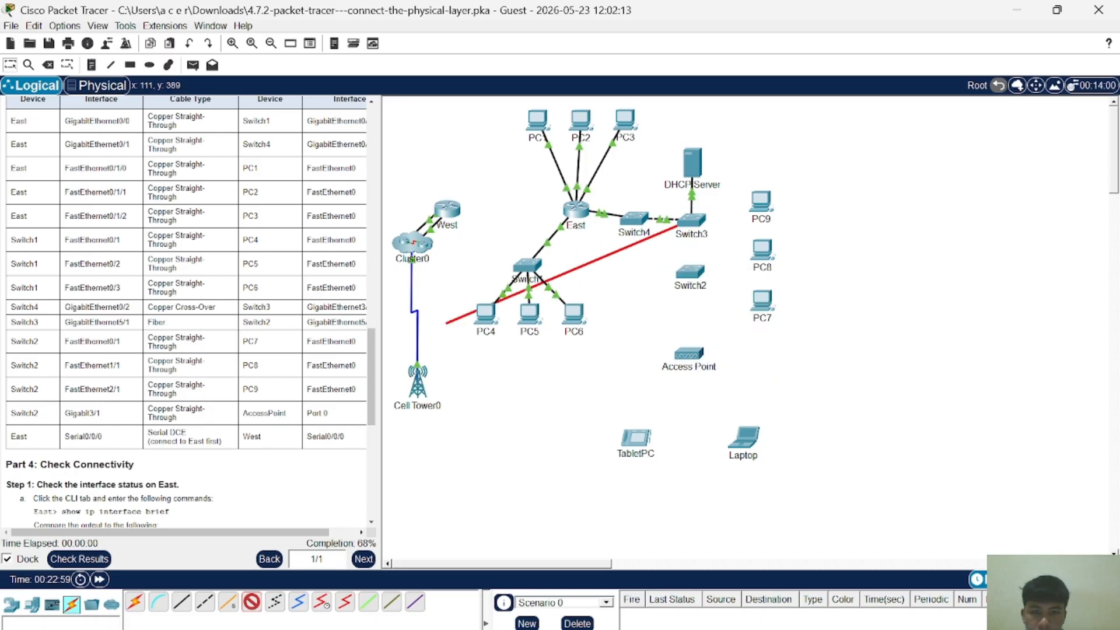
pyautogui.hscroll(1, 187, 315)
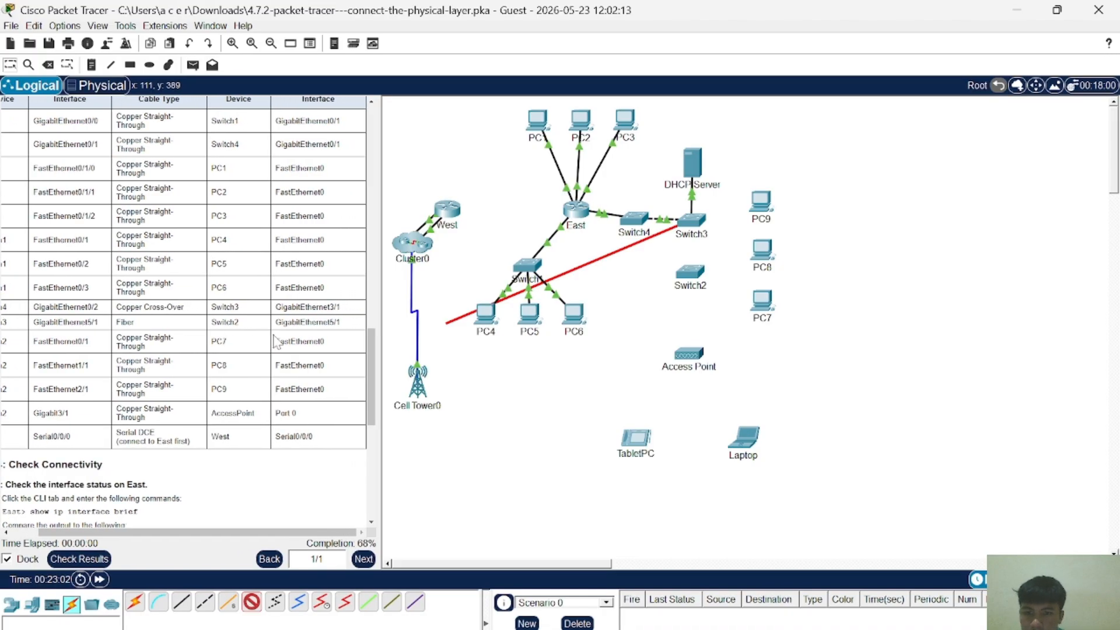
pyautogui.hscroll(-1, 193, 322)
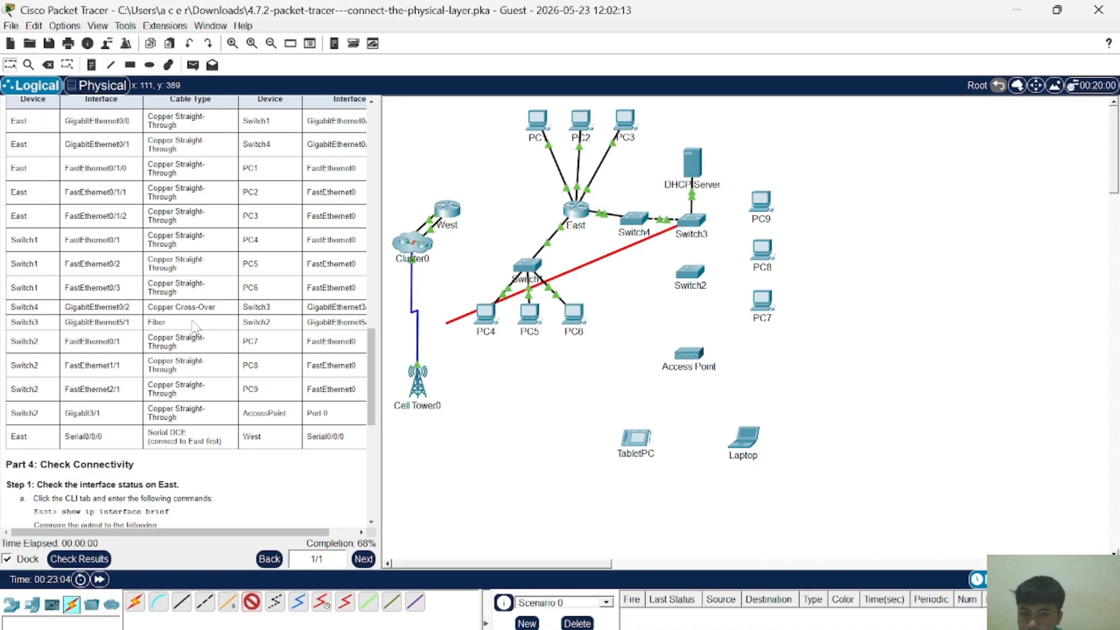
pyautogui.hscroll(1, 193, 322)
pyautogui.hscroll(-1, 195, 328)
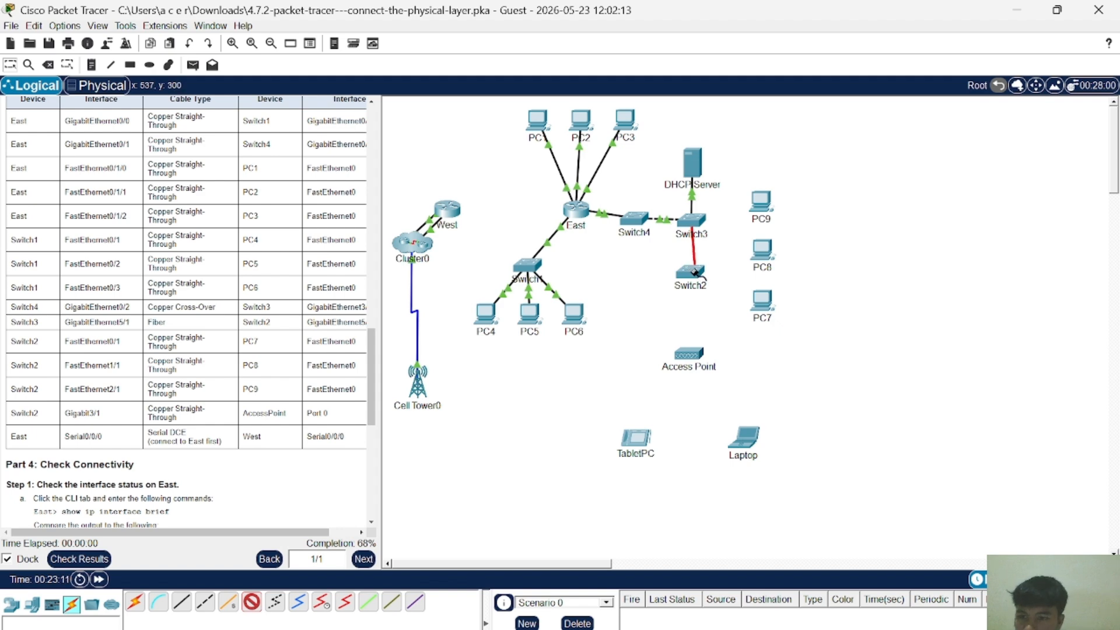
pyautogui.click(695, 271)
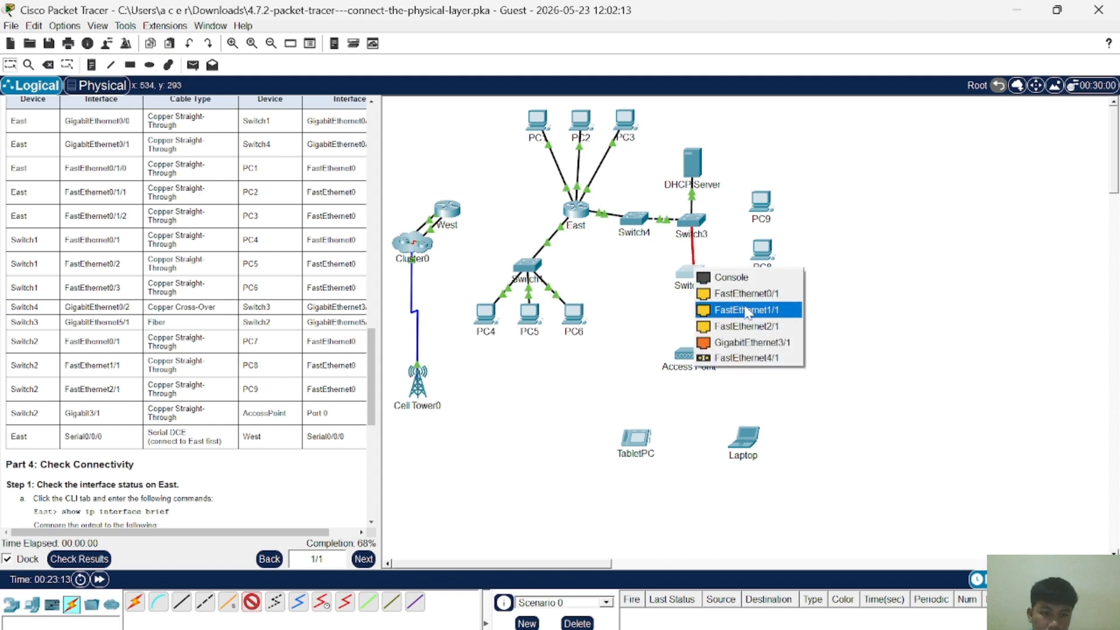
pyautogui.click(750, 362)
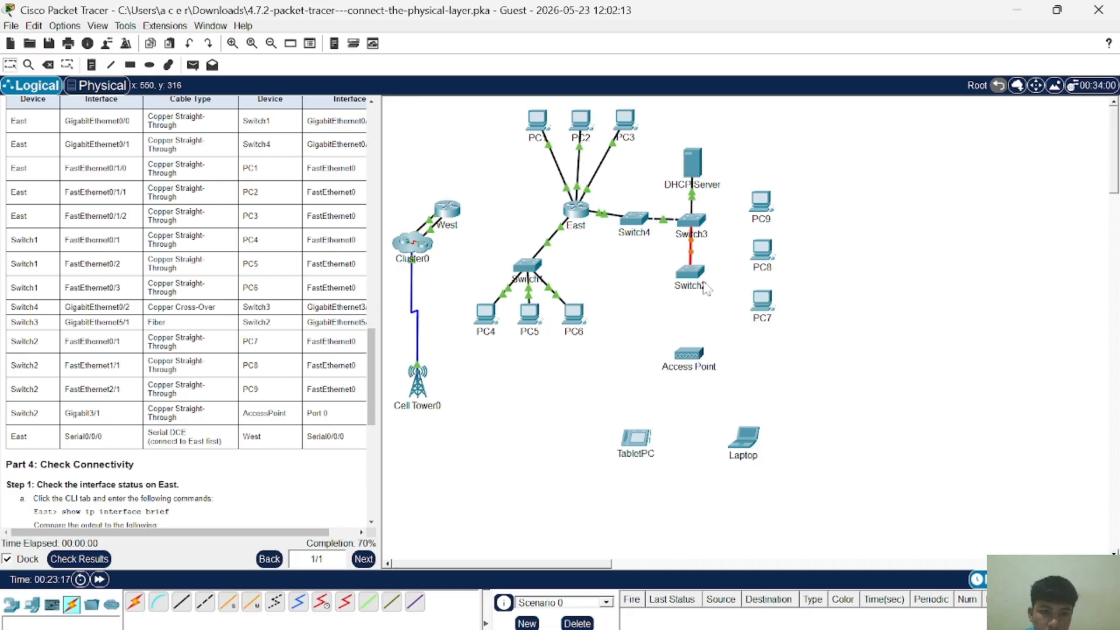
# Step: Connect Switch2's FastEthernet0/1 to PC7's FastEthernet0 with a Copper Straight-Through cable
pyautogui.hscroll(2, 290, 298)
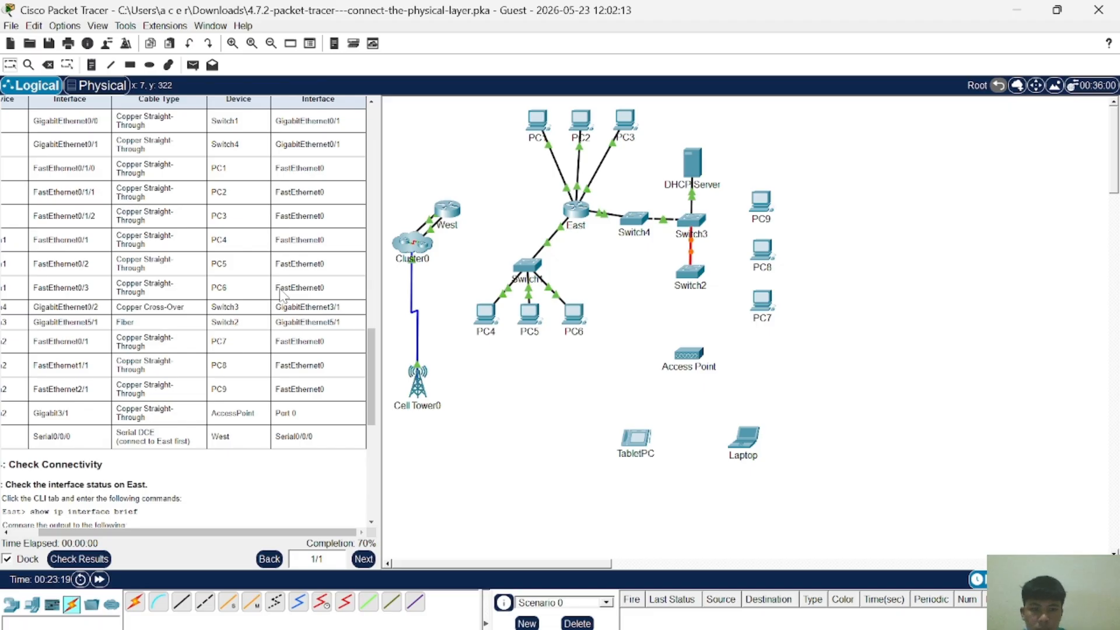
pyautogui.hscroll(-2, 283, 293)
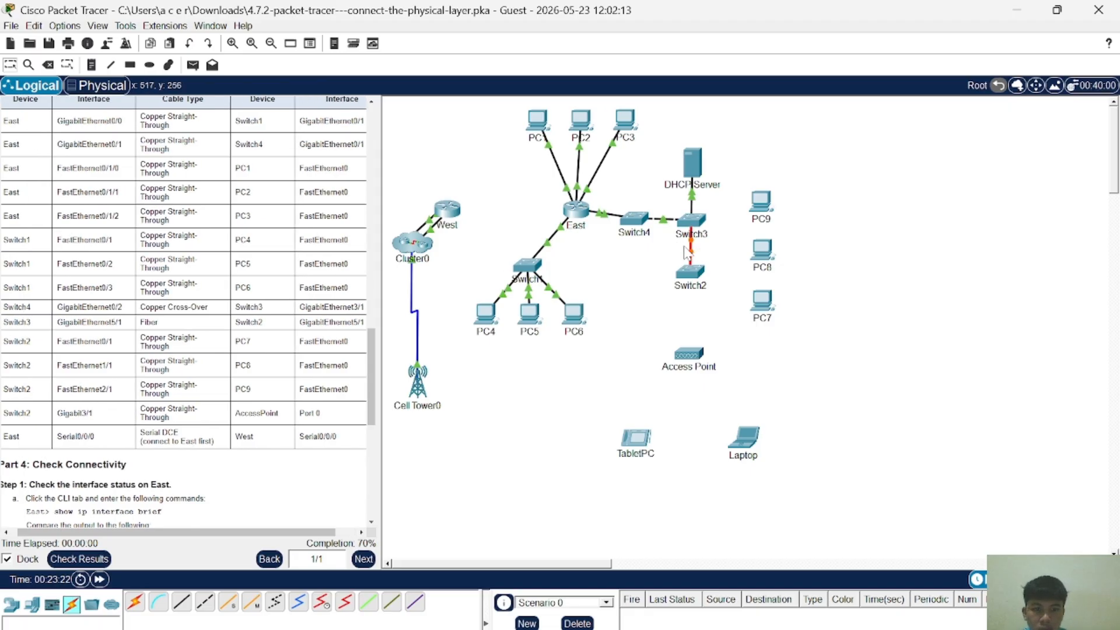
pyautogui.hscroll(-2, 289, 383)
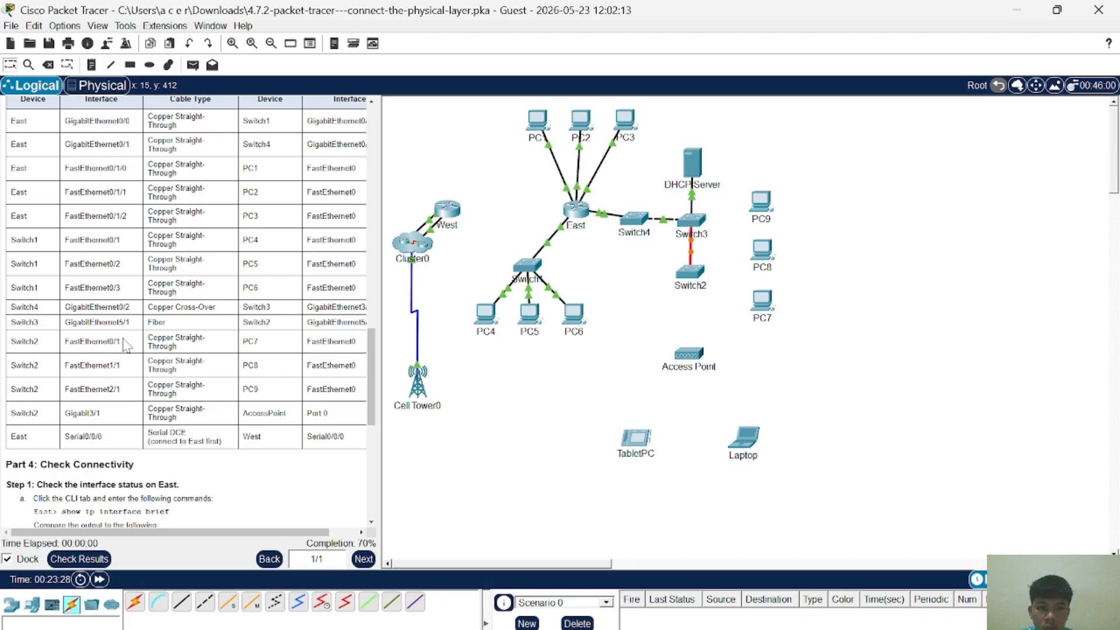
pyautogui.hscroll(2, 125, 345)
pyautogui.hscroll(-2, 125, 346)
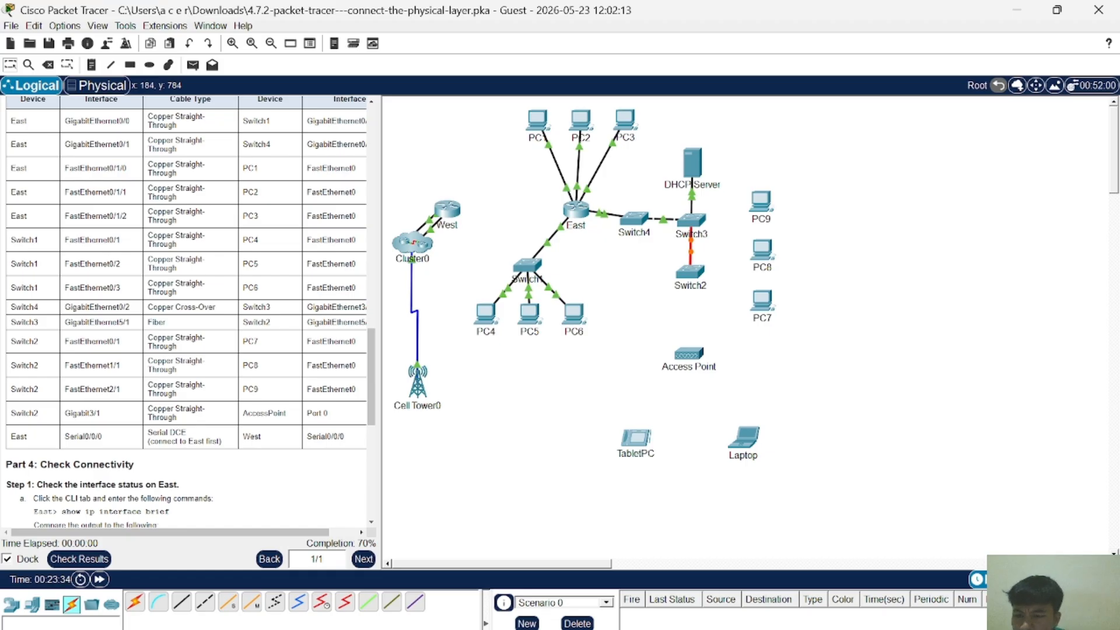
pyautogui.click(182, 601)
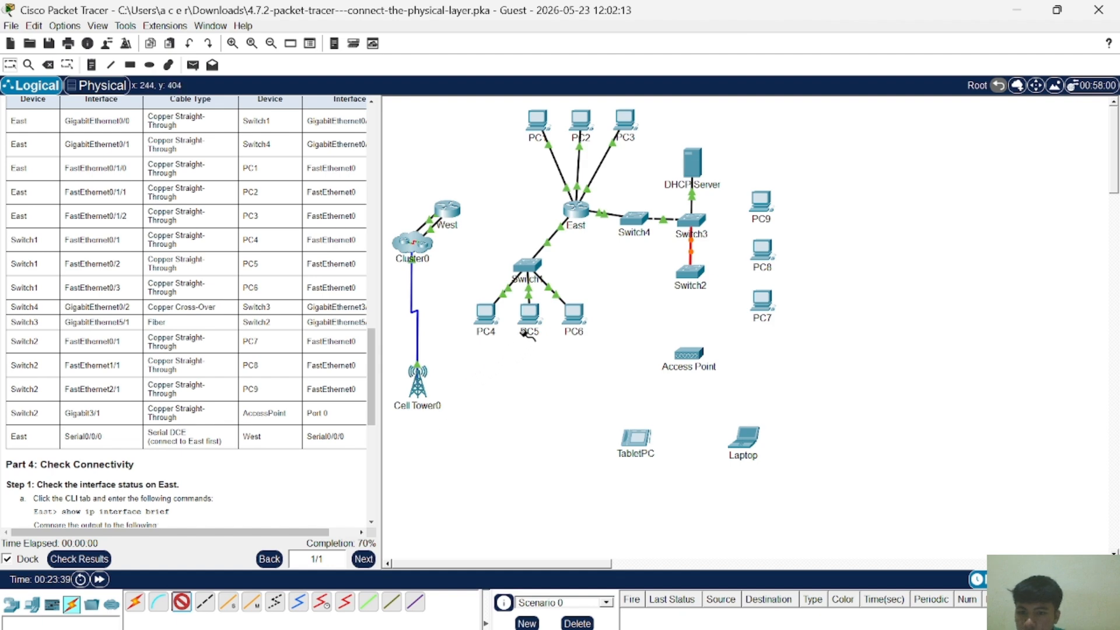
pyautogui.click(690, 270)
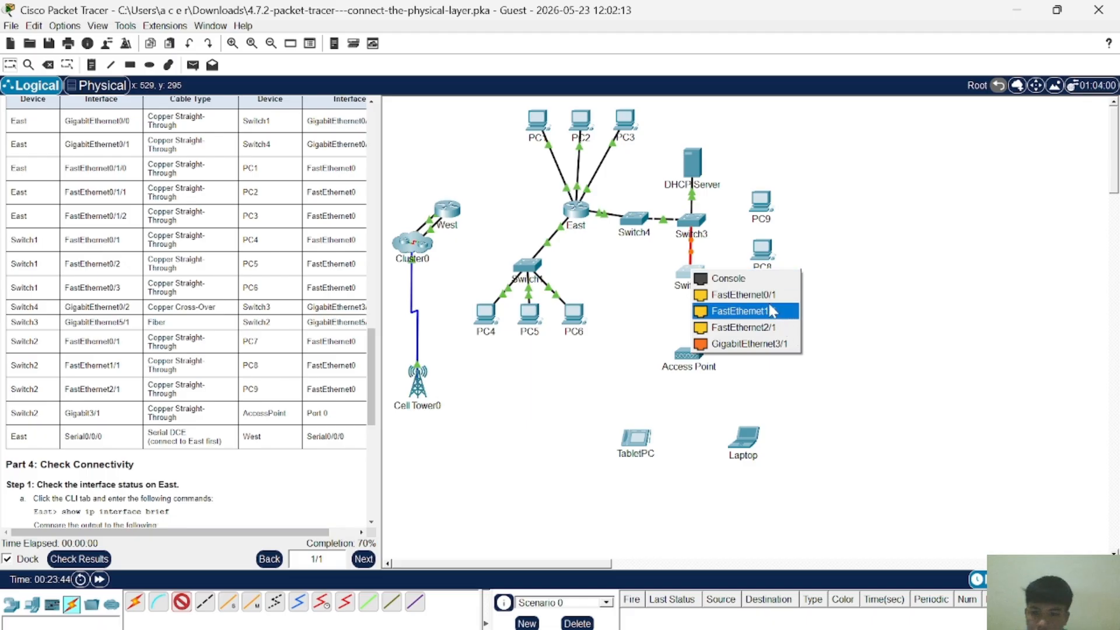
pyautogui.click(768, 306)
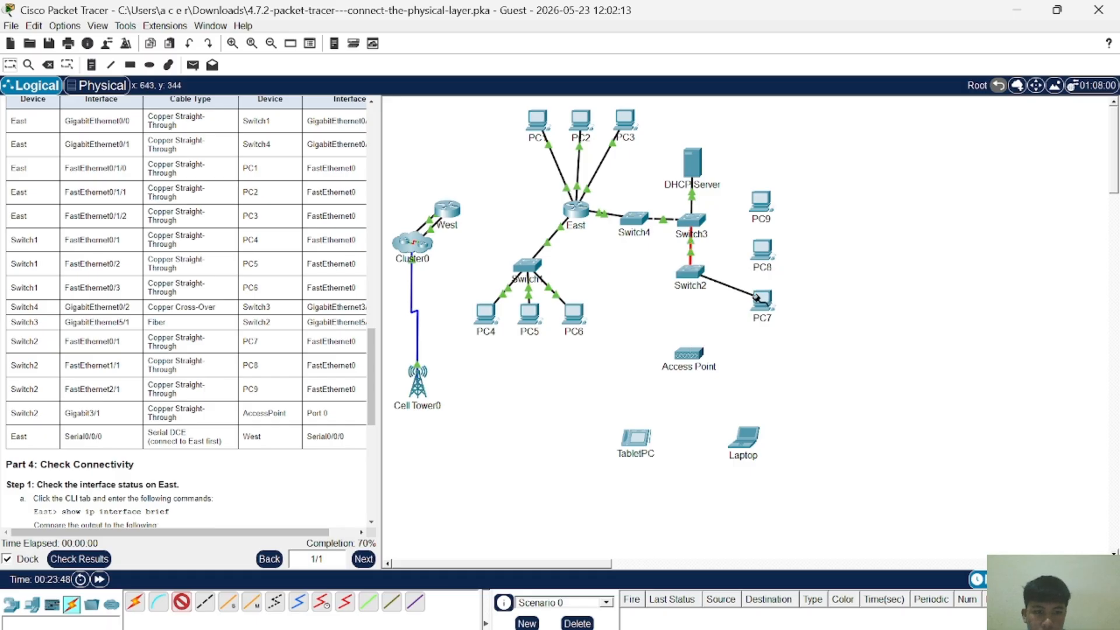
pyautogui.click(758, 299)
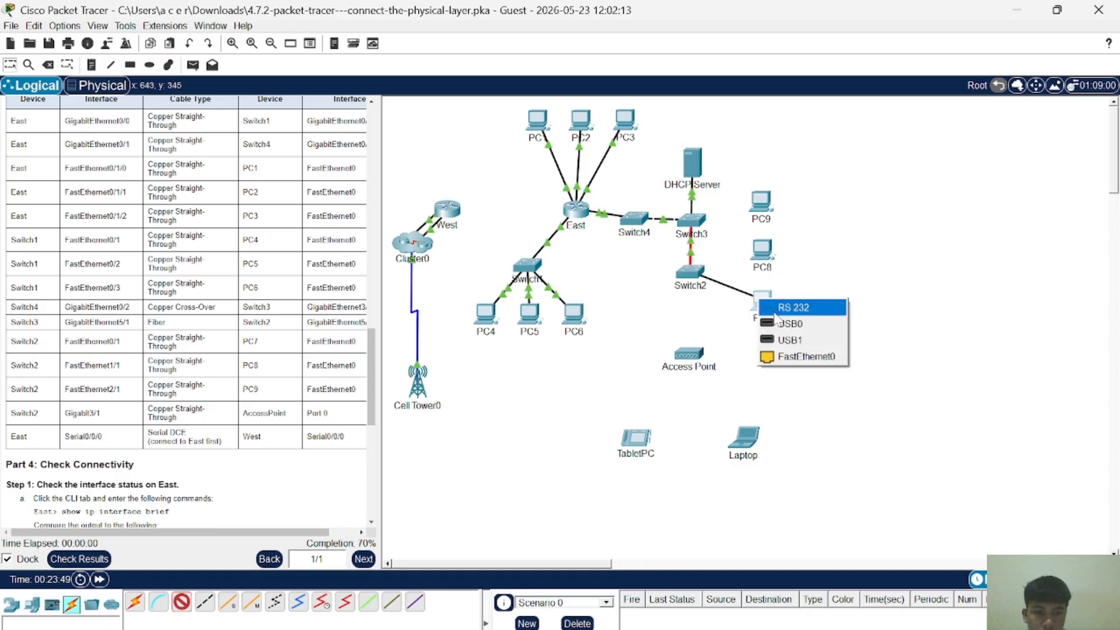
pyautogui.click(787, 357)
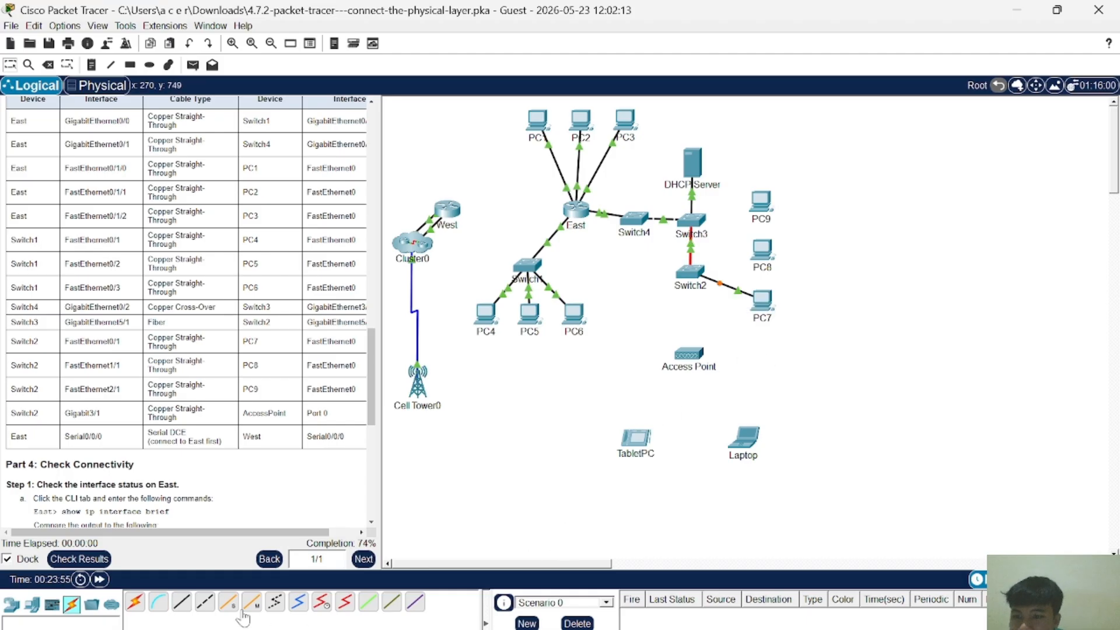
# Step: Connect Switch2's FastEthernet1/1 to PC8's FastEthernet0 with a Copper Straight-Through cable
pyautogui.click(181, 601)
pyautogui.click(685, 274)
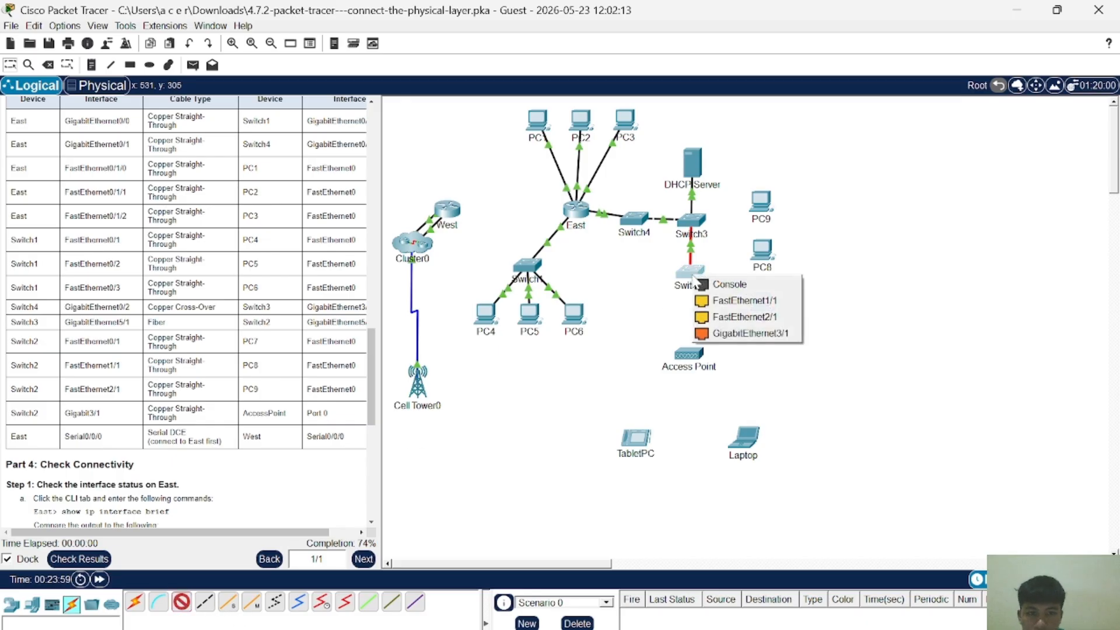
pyautogui.click(729, 300)
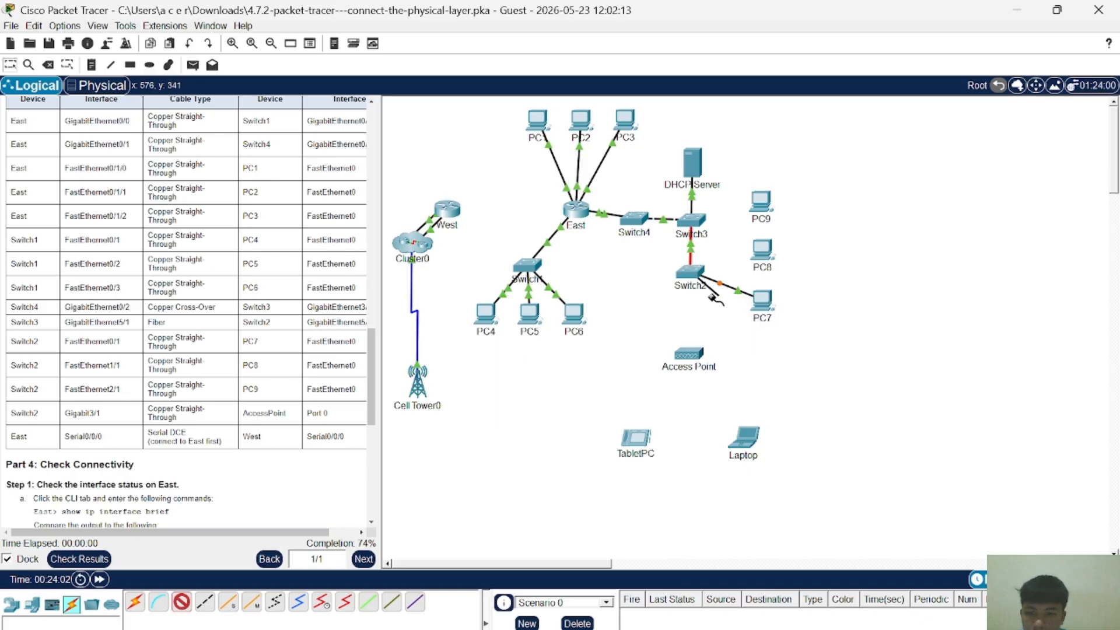
pyautogui.click(763, 248)
pyautogui.click(805, 304)
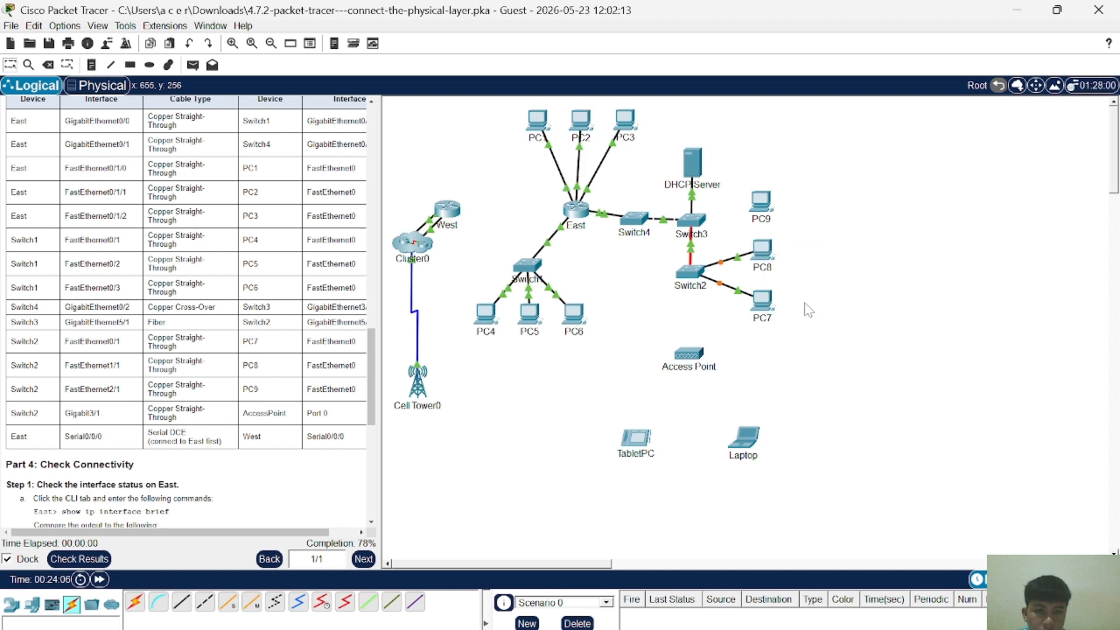
# Step: Connect Switch2's FastEthernet2/1 to PC9's FastEthernet0 with a Copper Straight-Through cable
pyautogui.click(175, 610)
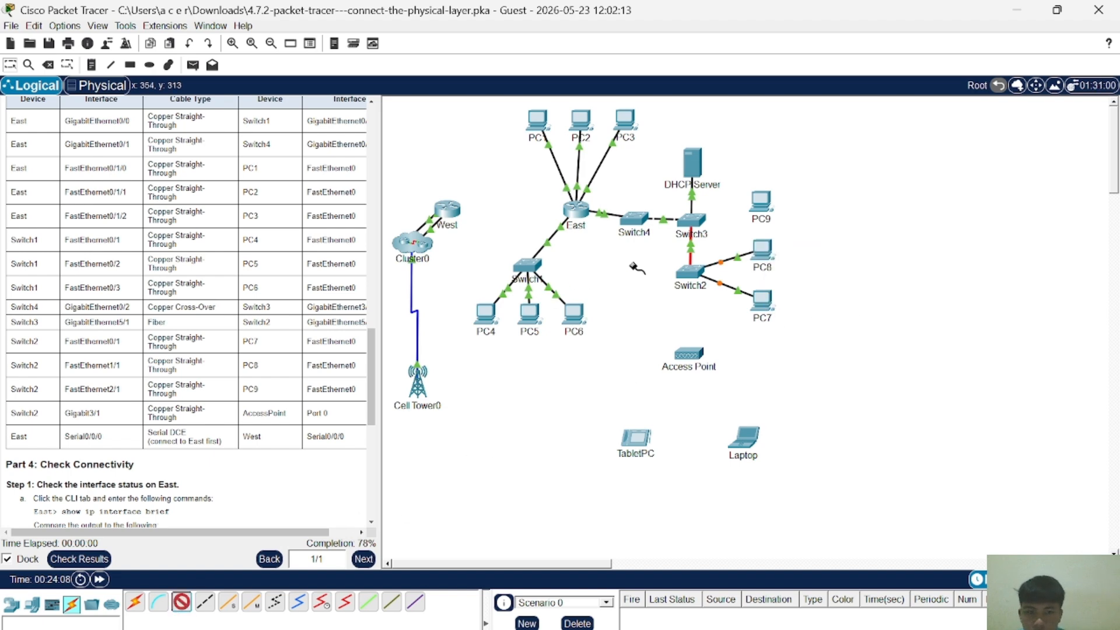
pyautogui.click(708, 272)
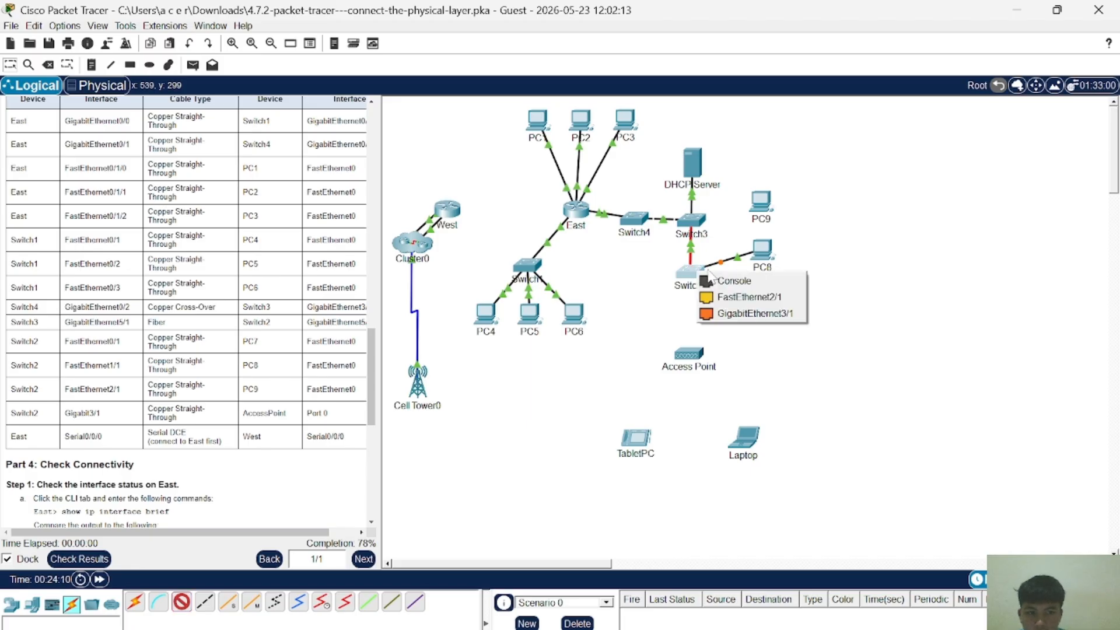
pyautogui.click(749, 297)
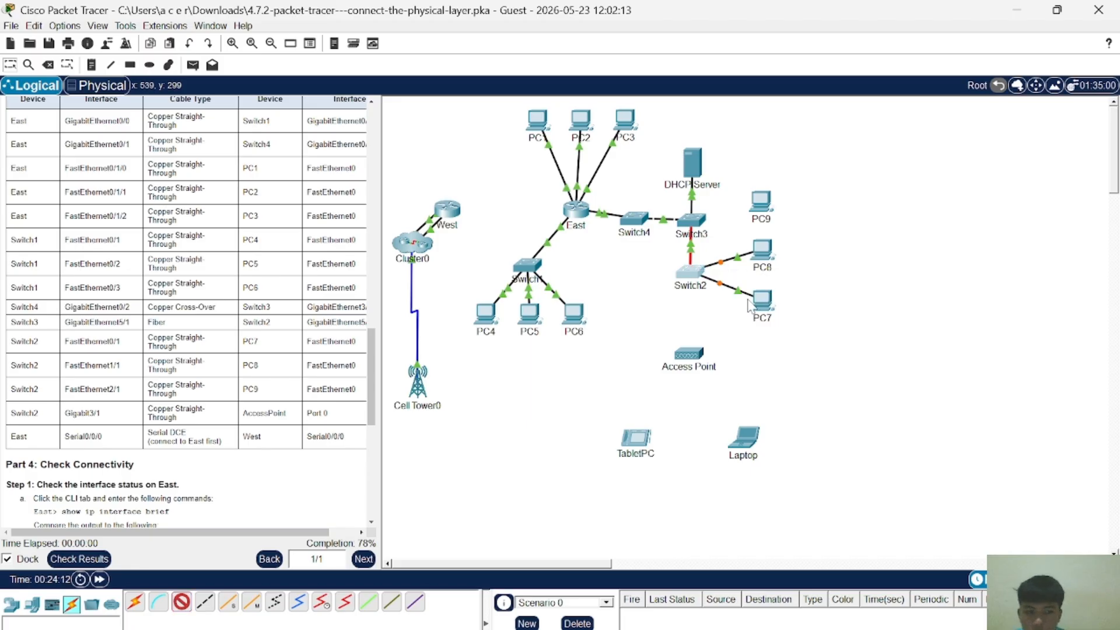
pyautogui.click(760, 203)
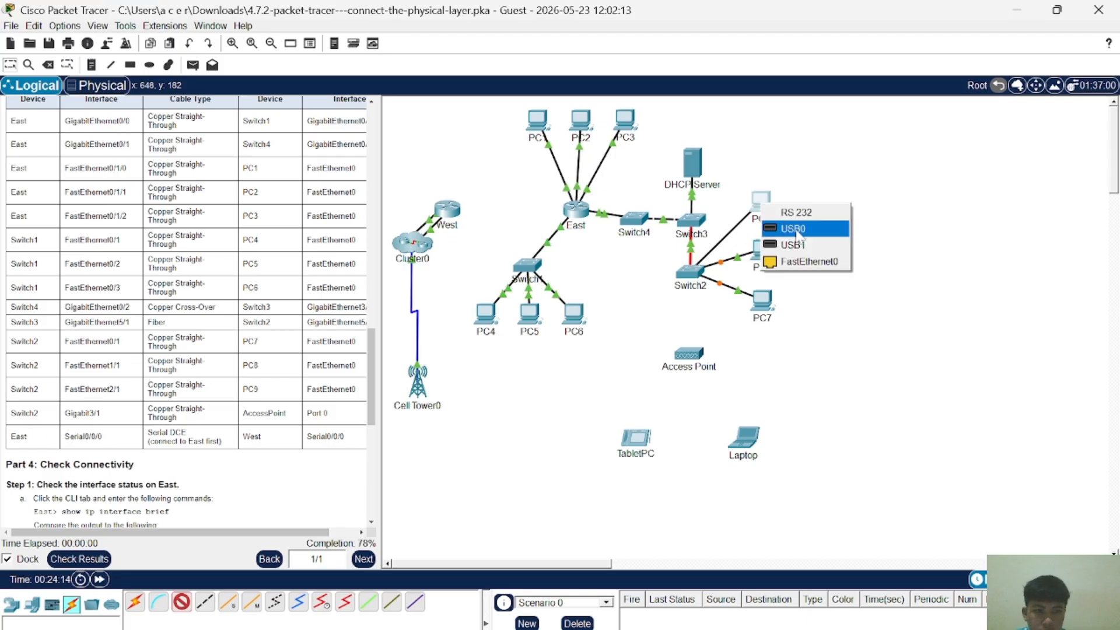
pyautogui.click(806, 259)
# Step: Connect Switch2's GigabitEthernet3/1 to the Access Point's Port 0 with a Copper Straight-Through cable
pyautogui.scroll(-3, 134, 401)
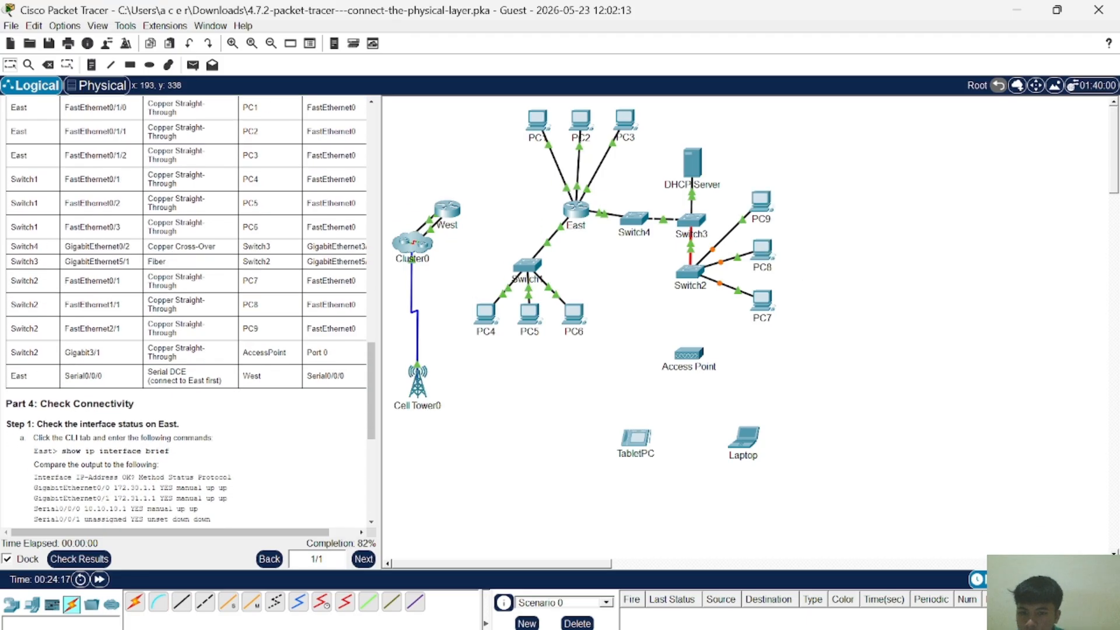
pyautogui.click(177, 608)
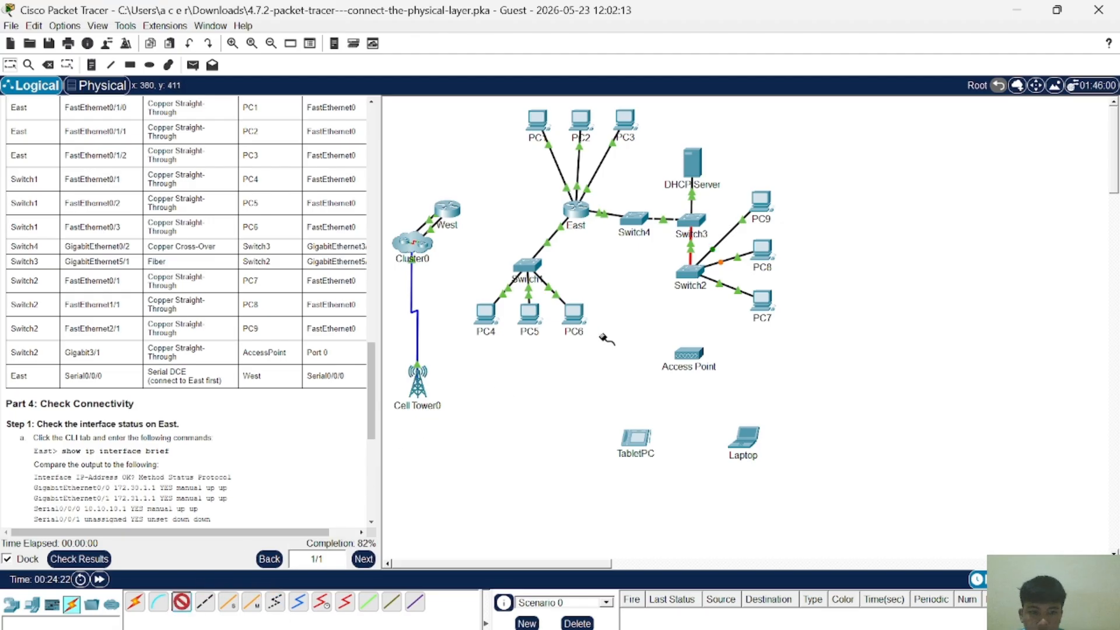
pyautogui.click(690, 272)
pyautogui.click(718, 300)
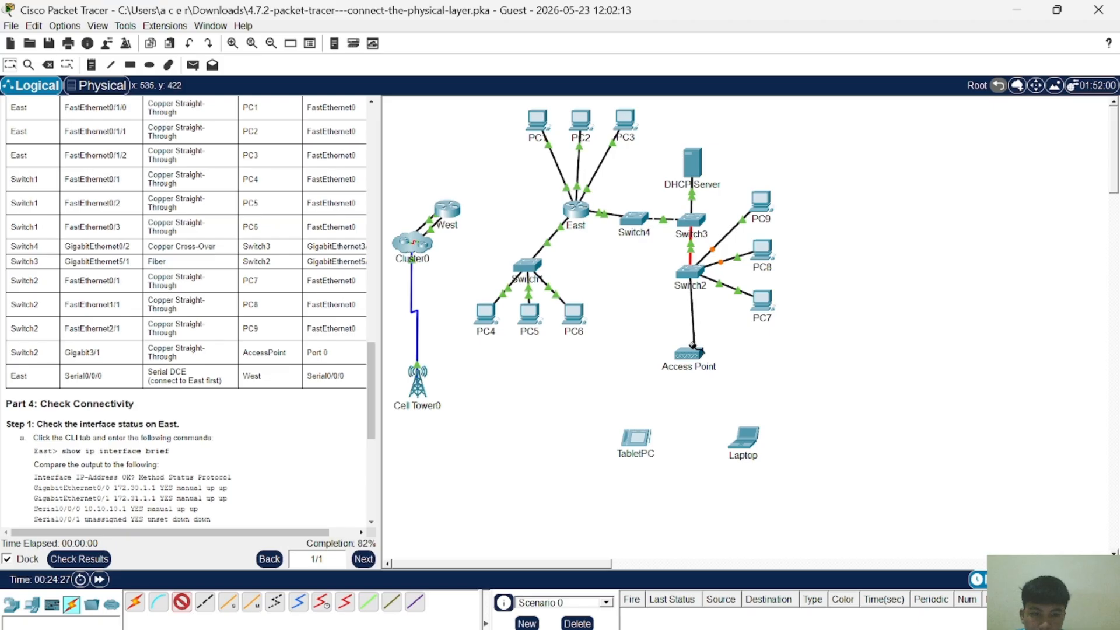
pyautogui.click(690, 353)
pyautogui.click(723, 364)
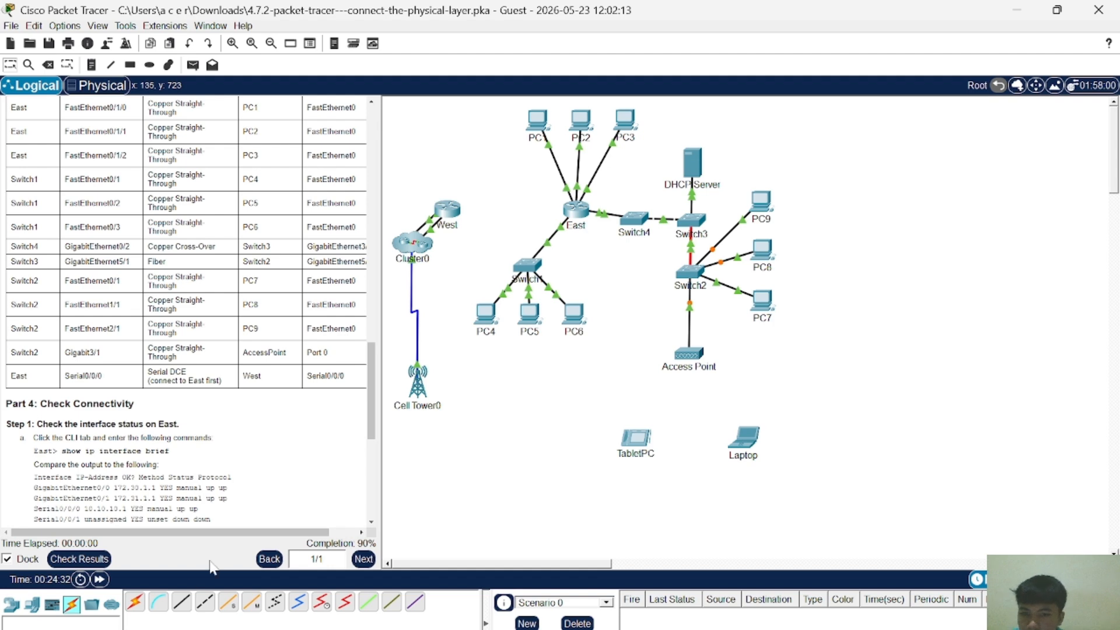
# Step: Connect East's Serial0/0/0 to West's Serial0/0/0 with a Serial DCE cable, starting from East
pyautogui.scroll(-1, 220, 382)
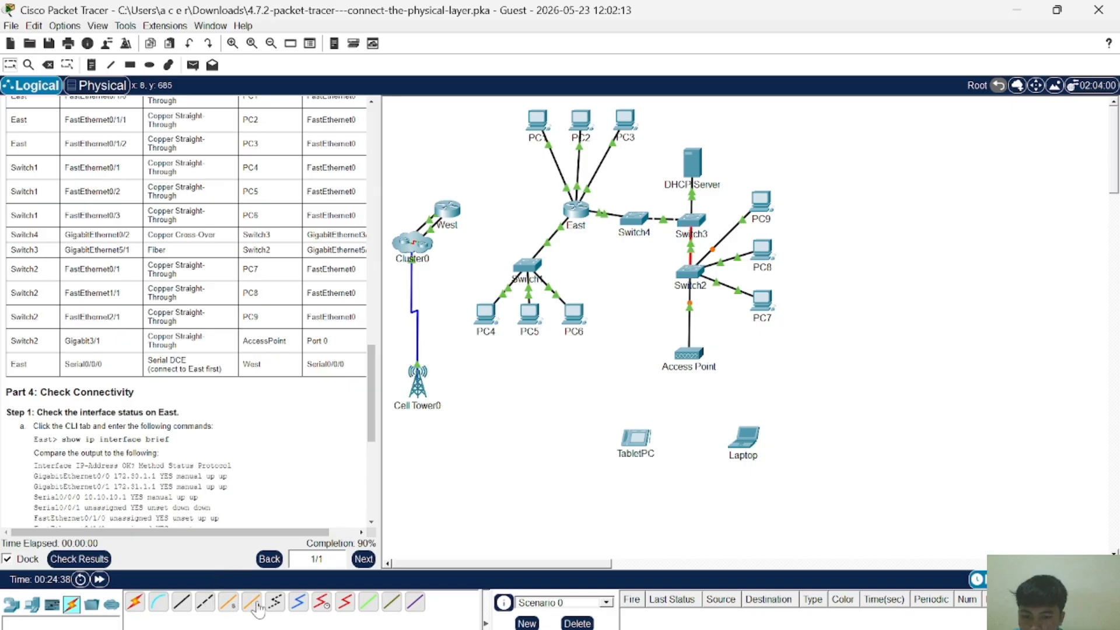
pyautogui.click(321, 603)
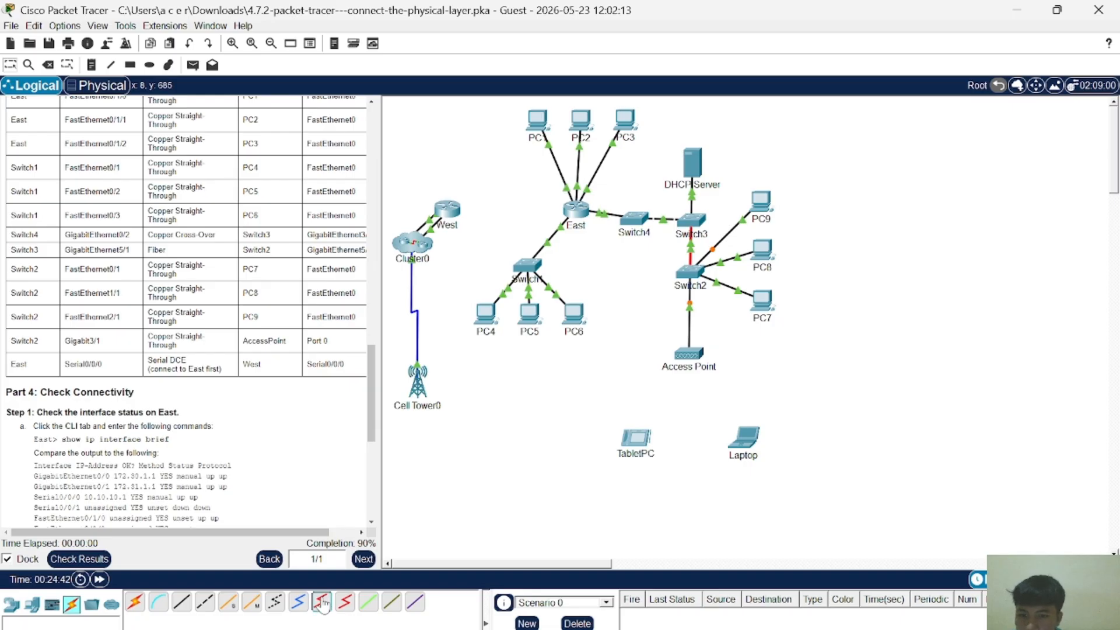
pyautogui.click(579, 210)
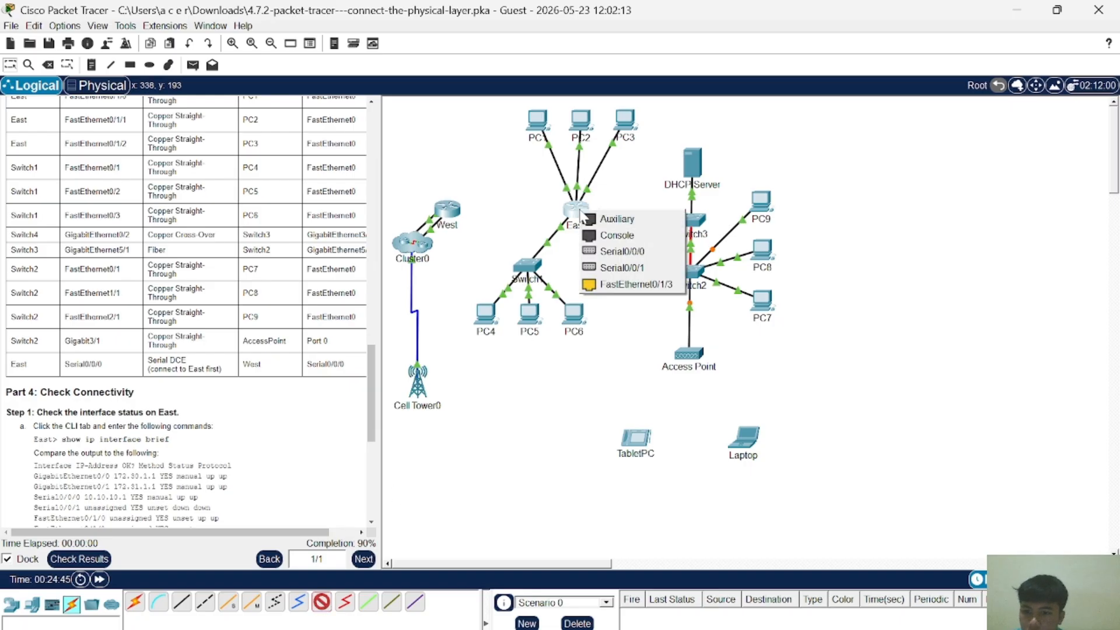
pyautogui.click(619, 252)
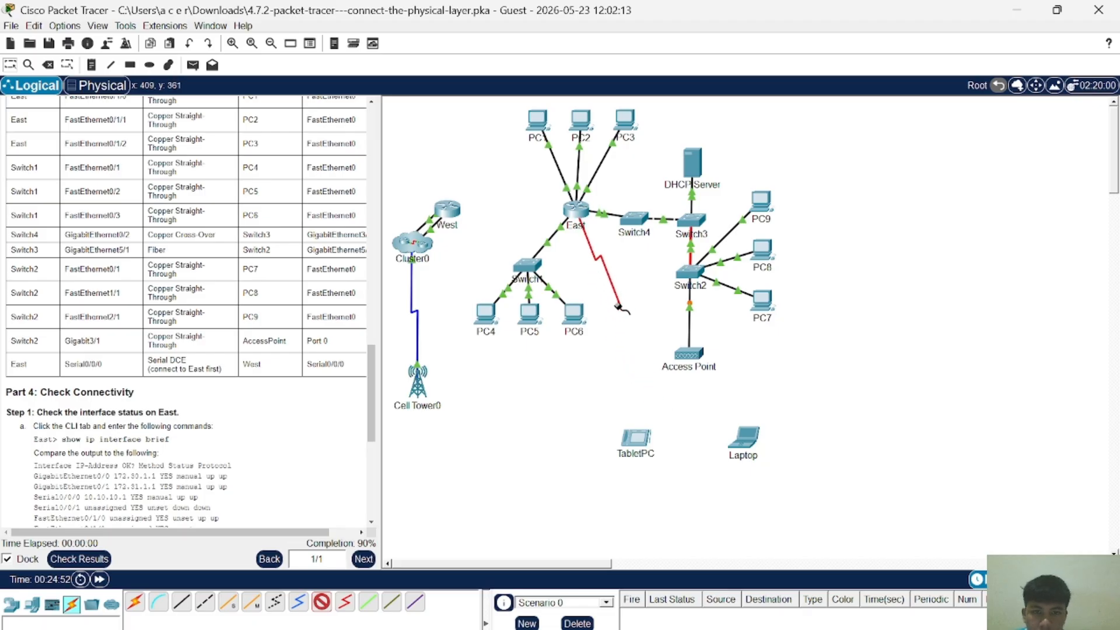
pyautogui.click(448, 208)
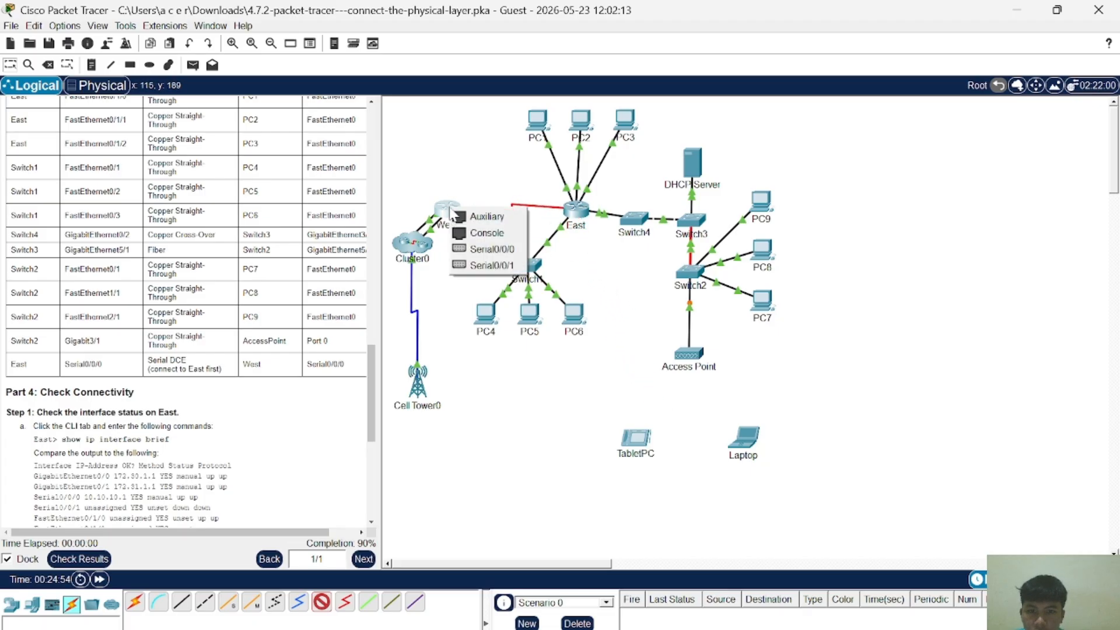
pyautogui.click(493, 249)
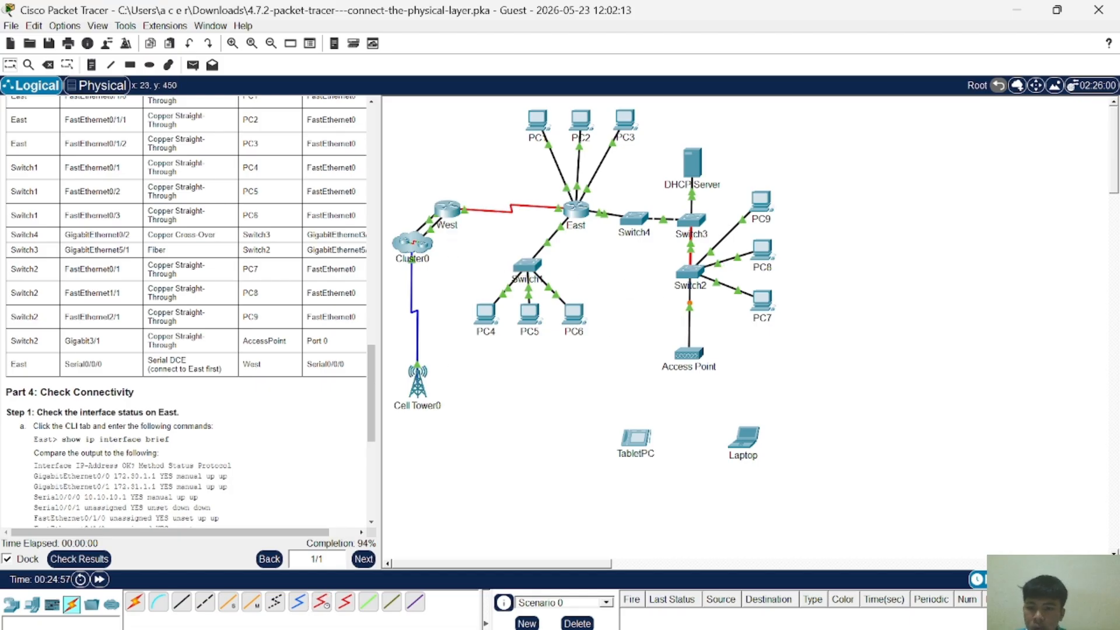
# Step: Open the East router's command line interface and place its window beside the Part 4 instructions
pyautogui.scroll(-4, 183, 369)
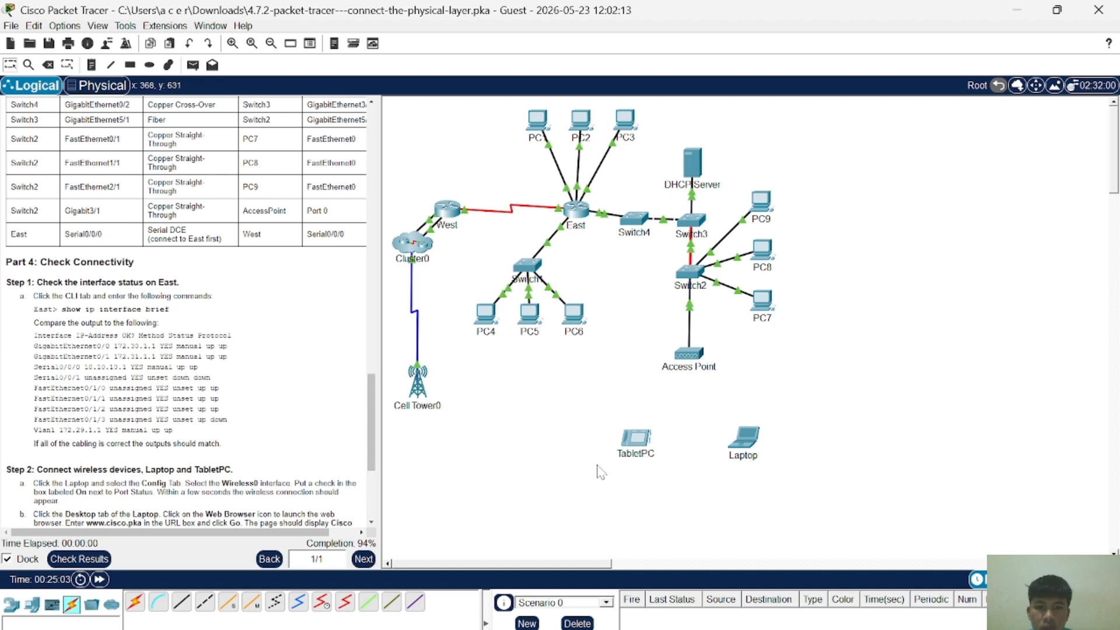
pyautogui.scroll(-2, 583, 350)
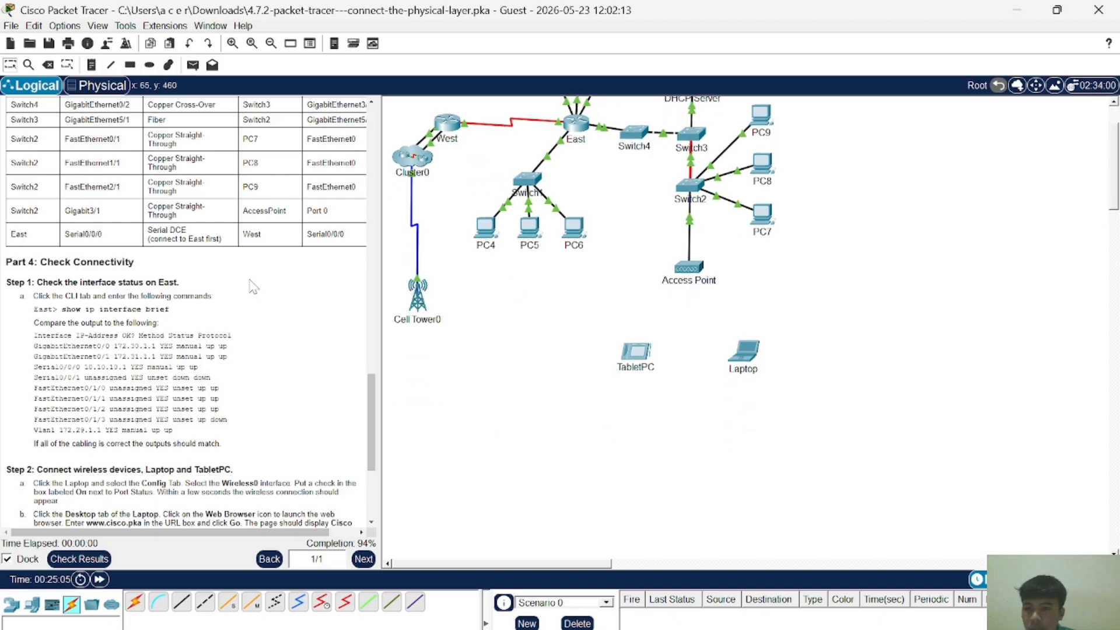
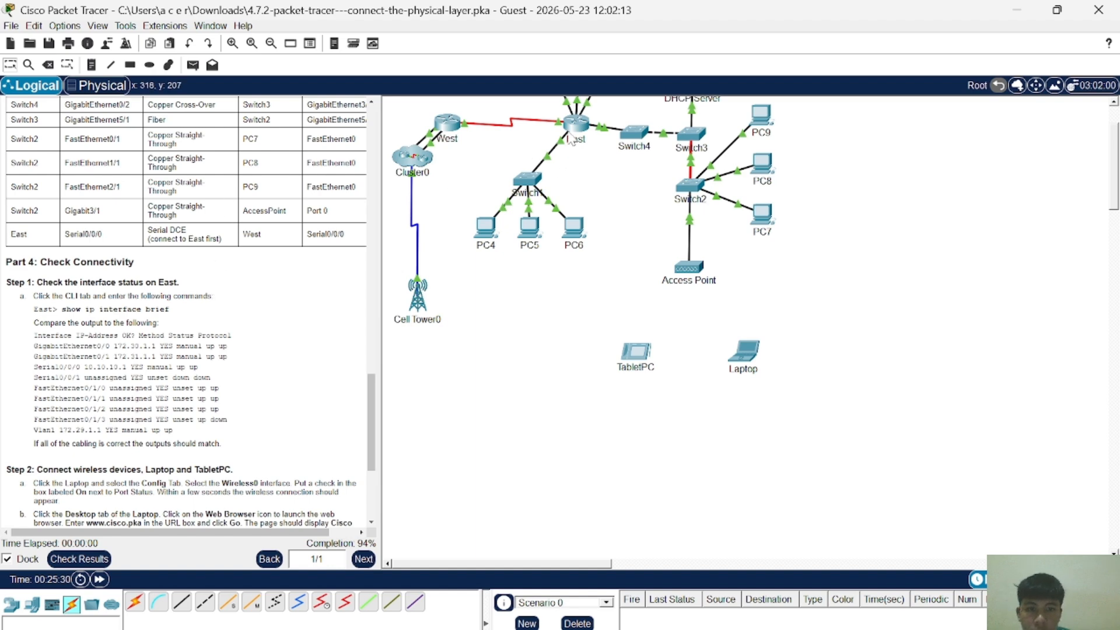
pyautogui.scroll(-1, 297, 297)
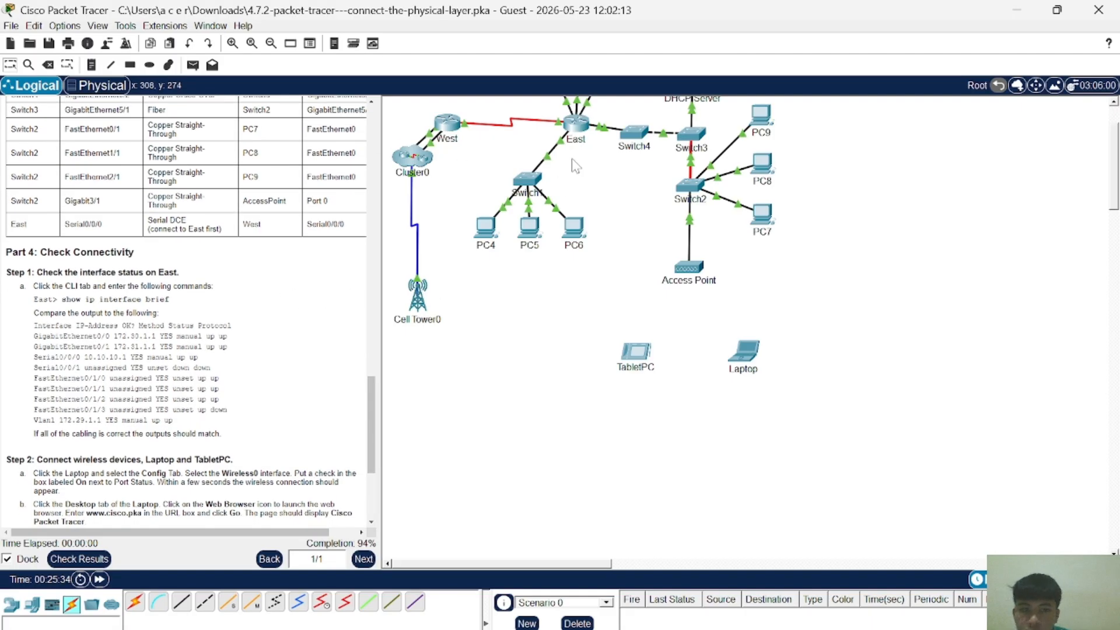
pyautogui.click(581, 126)
pyautogui.click(397, 43)
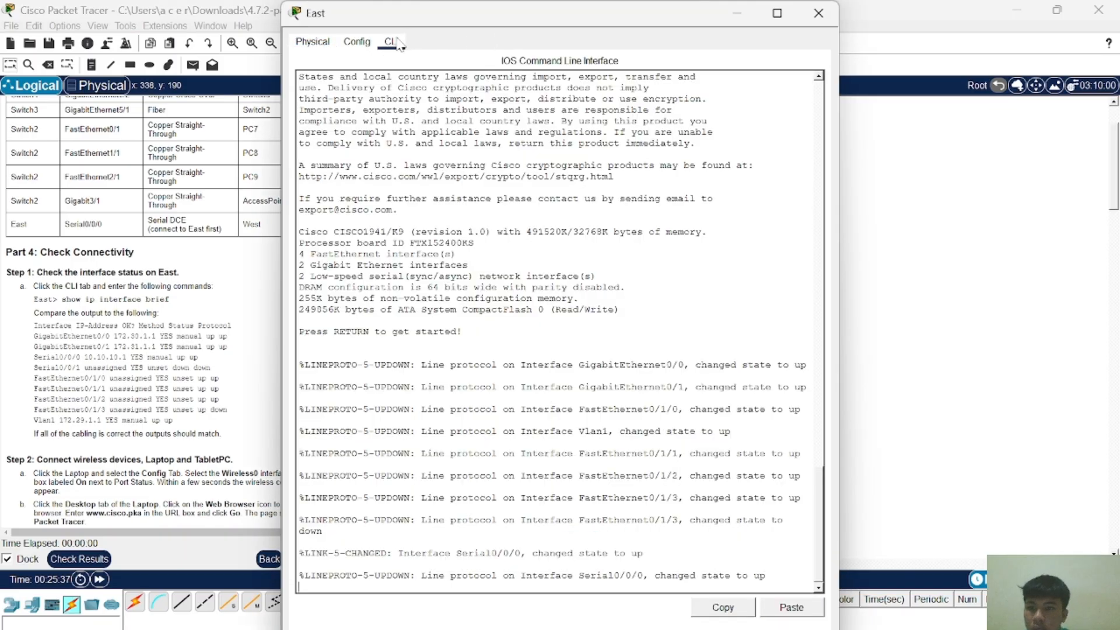
pyautogui.moveTo(505, 10); pyautogui.dragTo(690, 6)
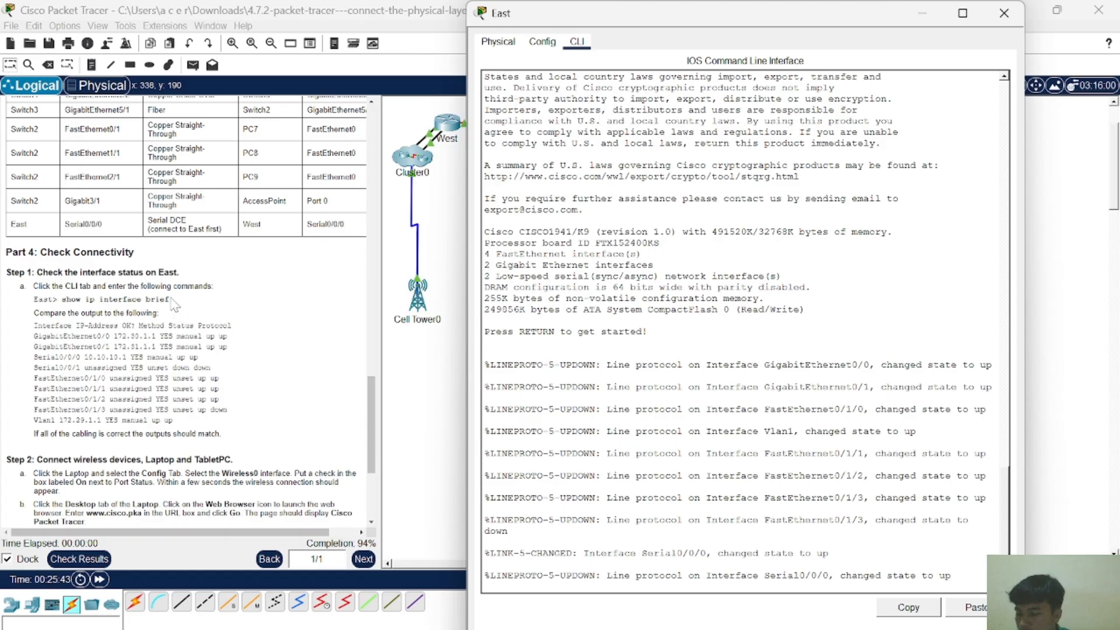
# Step: Copy "show ip interface brief" from the instructions, run it on East to compare the interface status, and minimize the router window
pyautogui.moveTo(171, 299); pyautogui.dragTo(65, 298)
pyautogui.rightClick(65, 298)
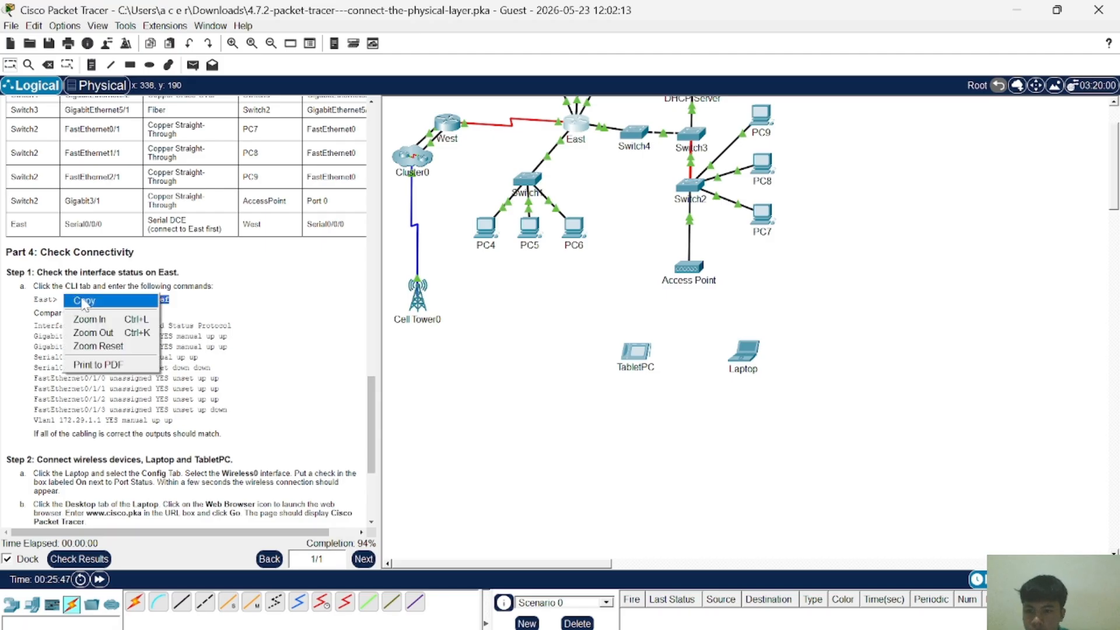
pyautogui.click(87, 300)
pyautogui.moveTo(781, 628)
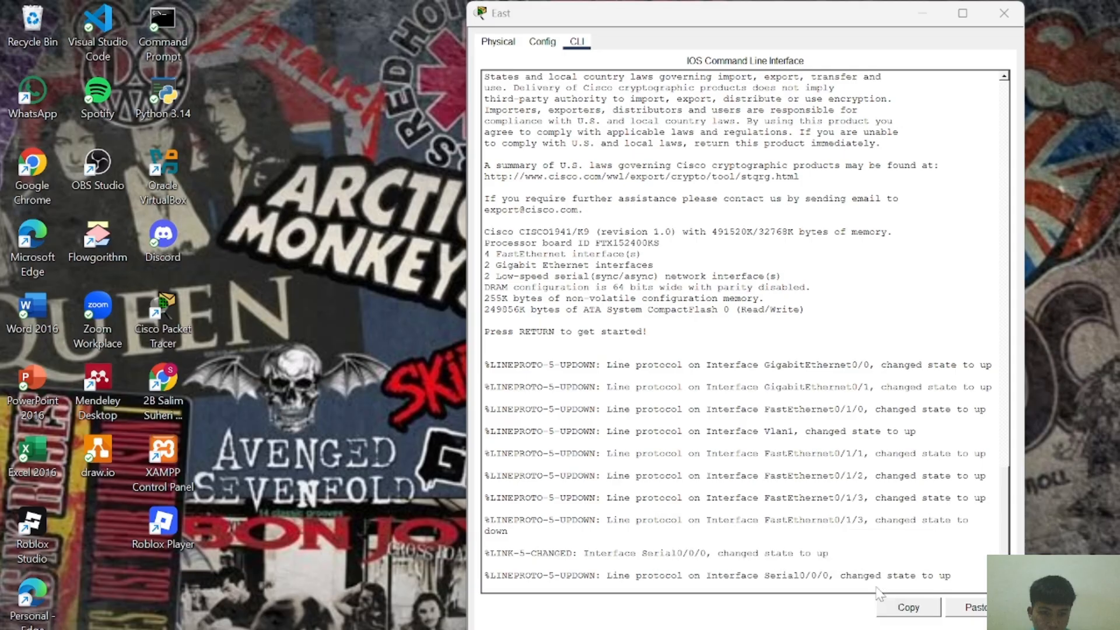
pyautogui.click(878, 560)
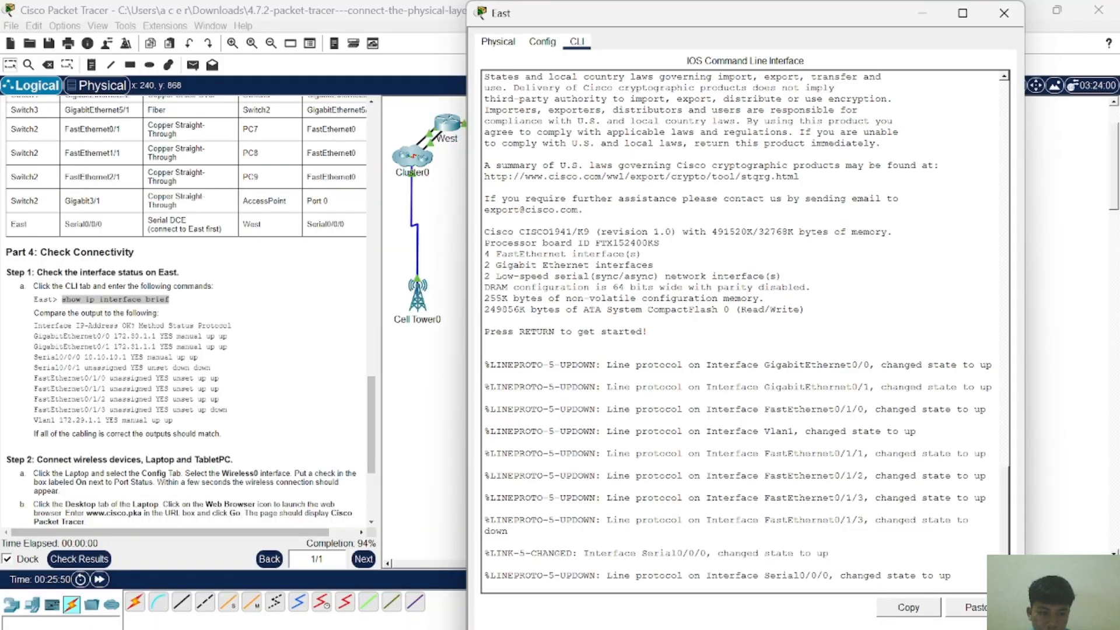
pyautogui.press('Return')
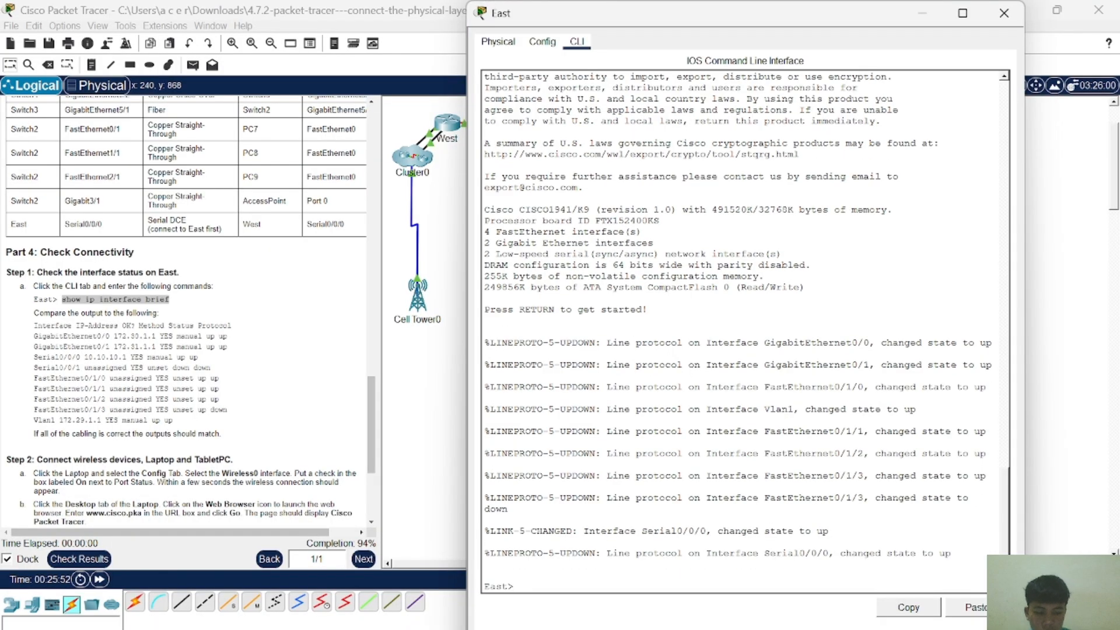
pyautogui.hotkey('ctrl', 'v')
pyautogui.press('Return')
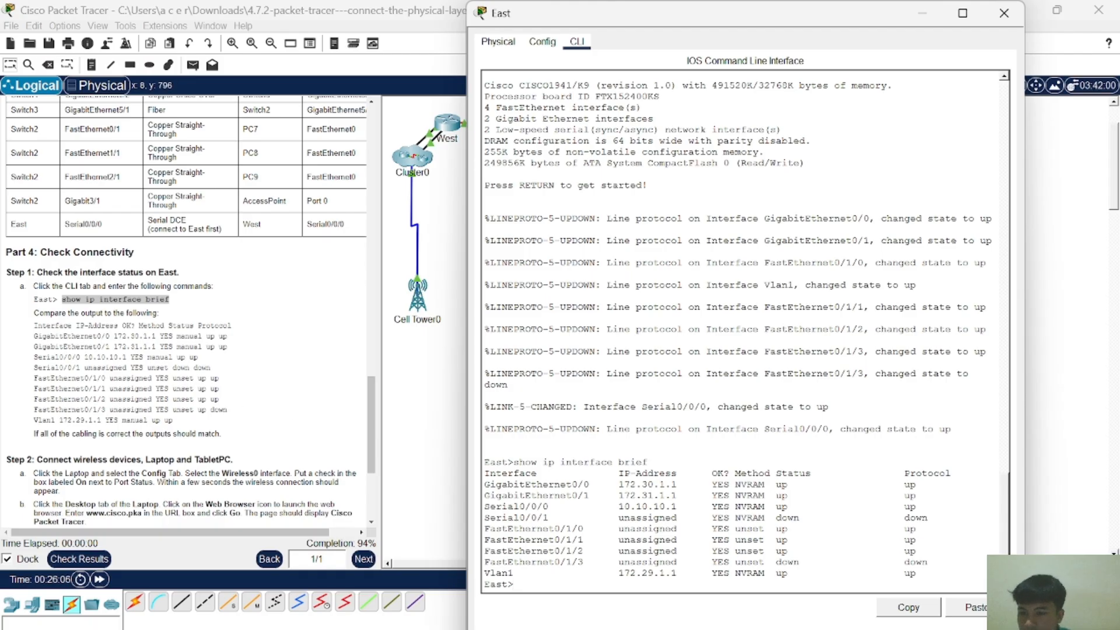
pyautogui.scroll(-1, 187, 309)
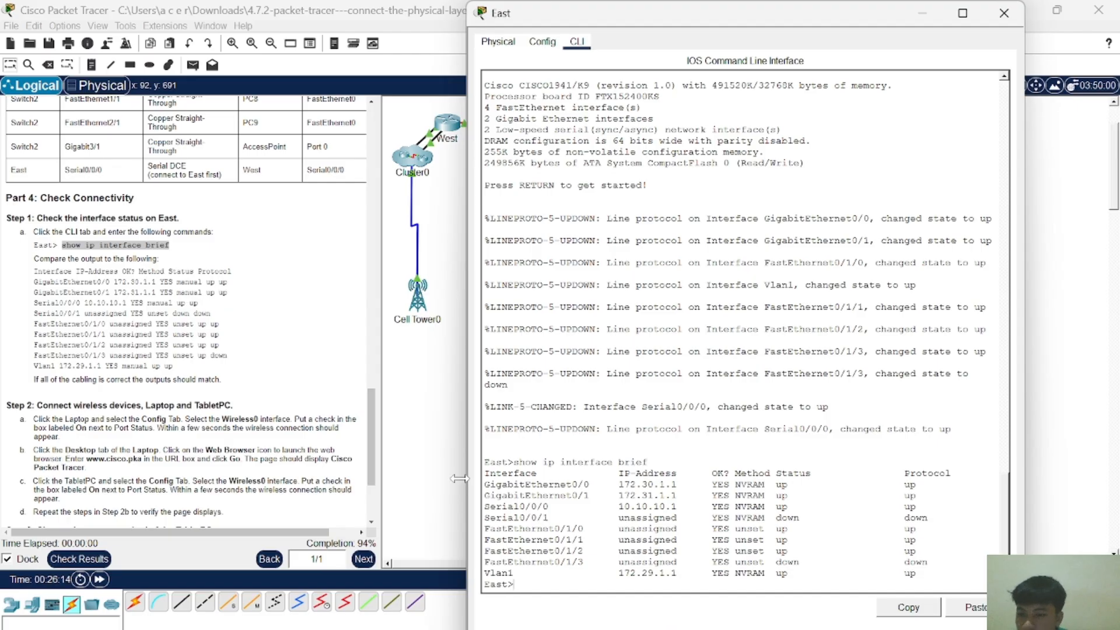
pyautogui.scroll(-1, 186, 309)
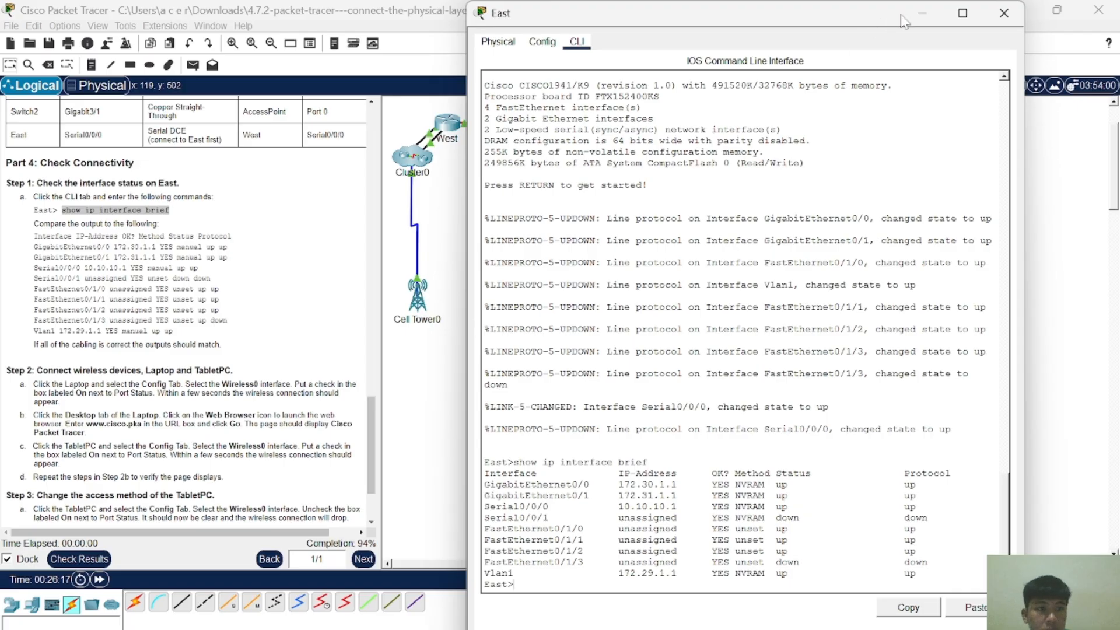
pyautogui.click(922, 13)
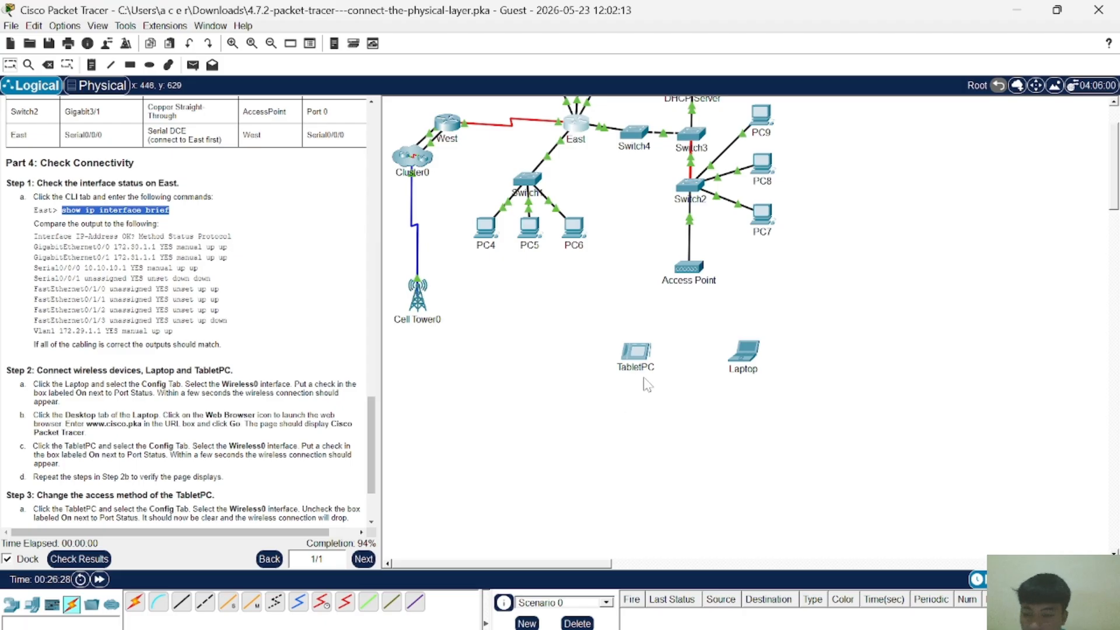
# Step: Turn on the Laptop's Wireless0 port, and minimize its window to check the wireless link to the Access Point
pyautogui.click(747, 342)
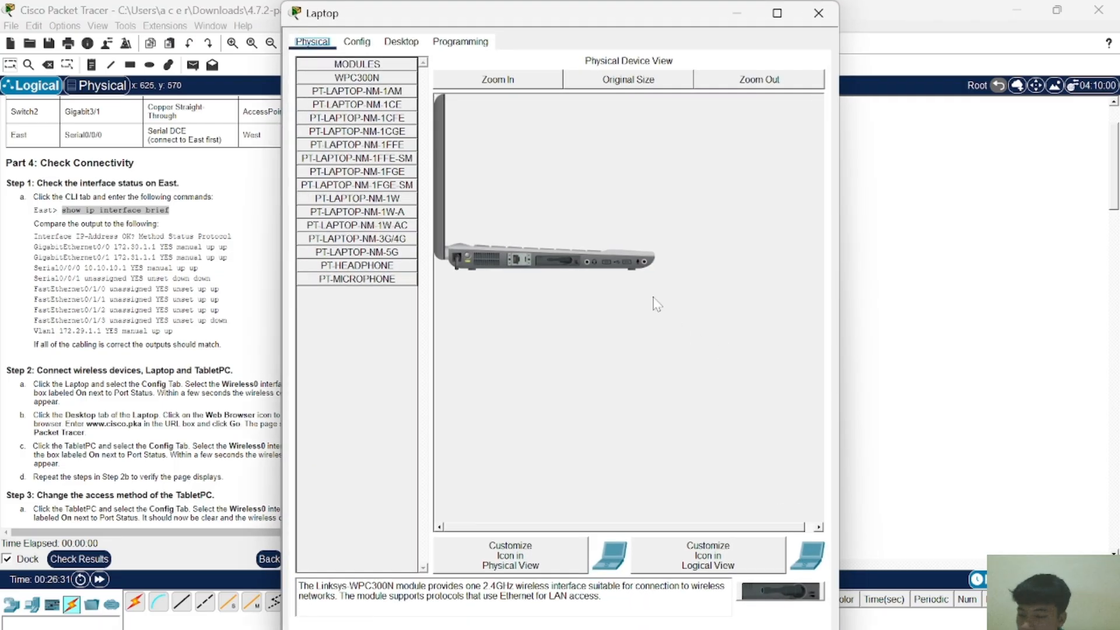
pyautogui.moveTo(622, 21); pyautogui.dragTo(756, 25)
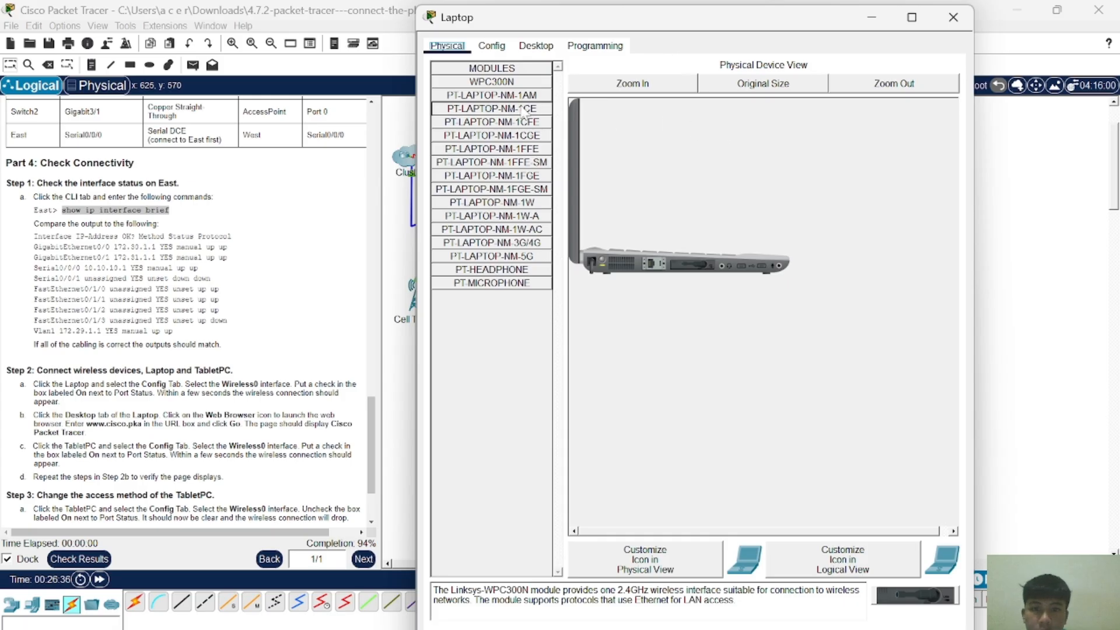
pyautogui.click(496, 48)
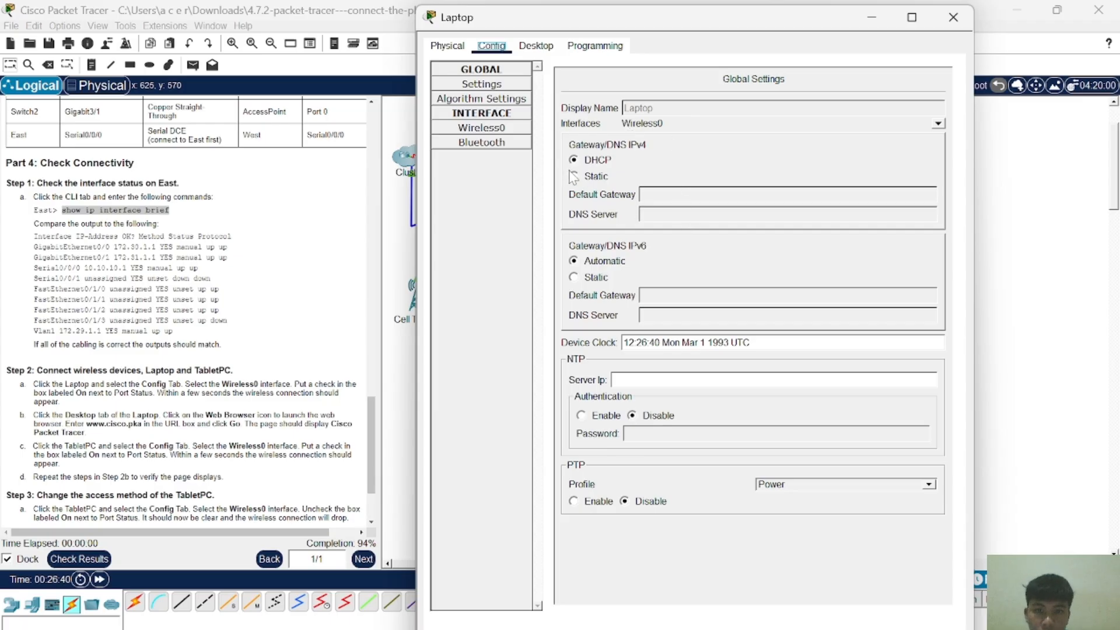
pyautogui.click(504, 130)
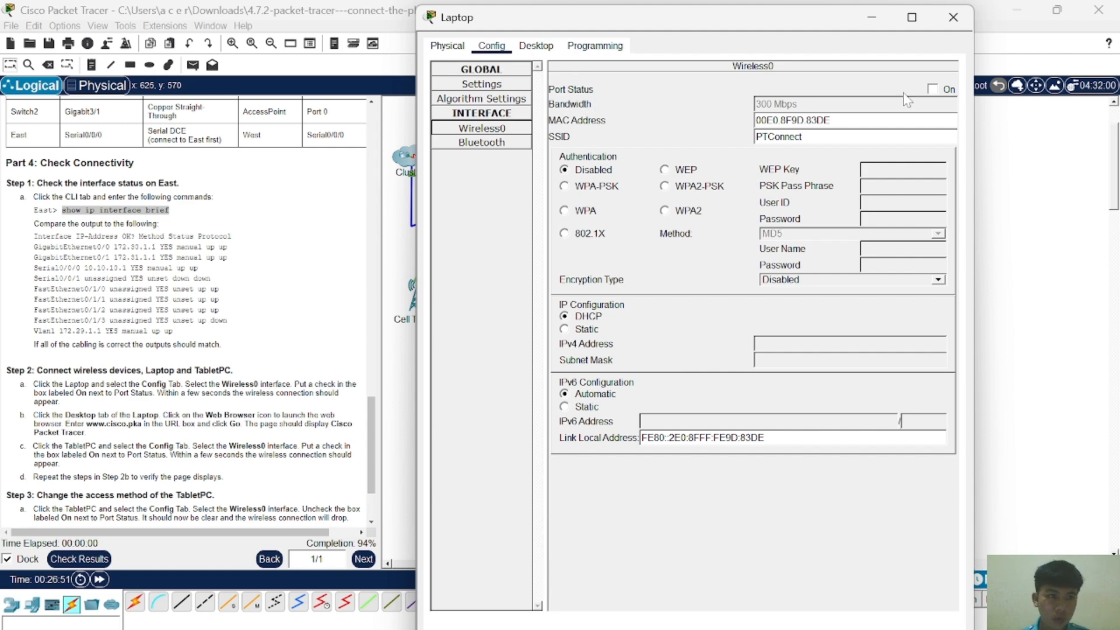
pyautogui.click(932, 90)
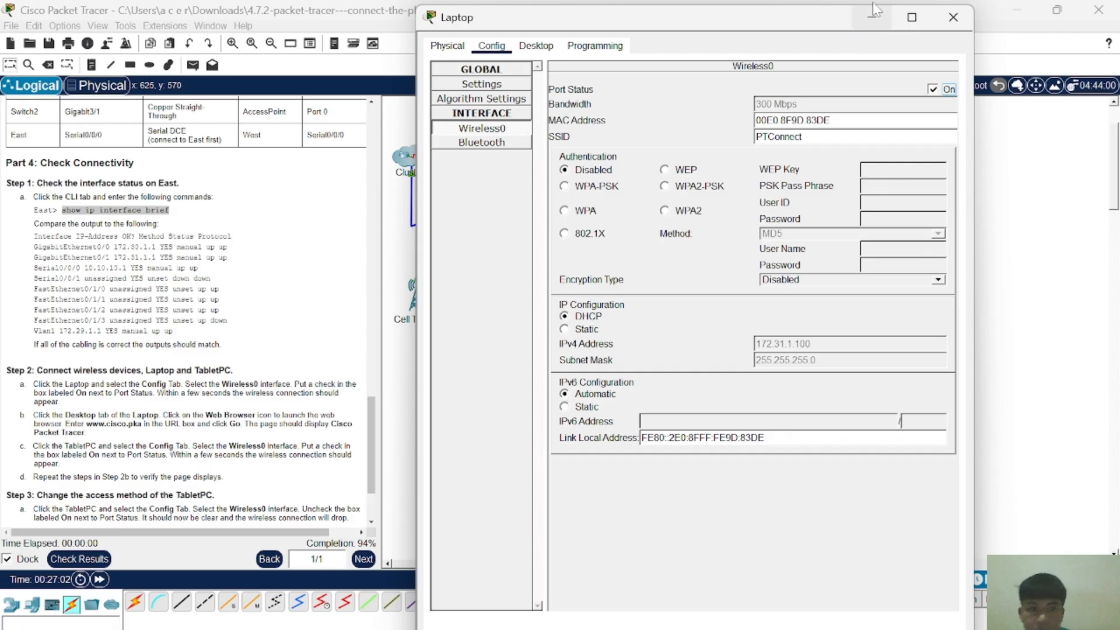
pyautogui.click(873, 19)
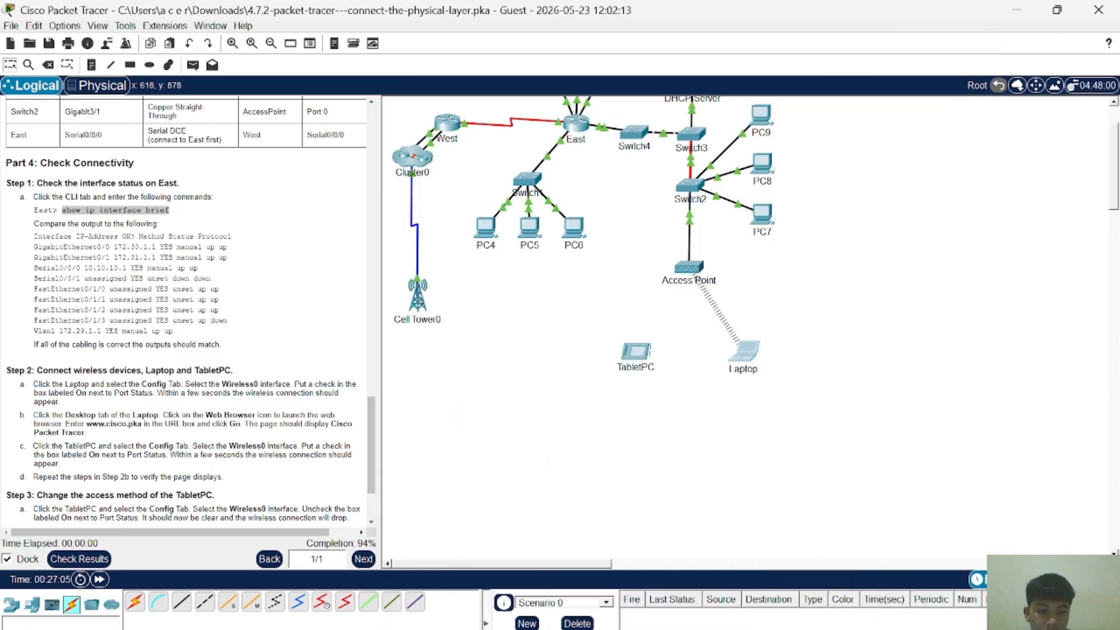
# Step: Restore the Laptop window, read on through the Part 4 instructions, and open the Laptop's Web Browser
pyautogui.moveTo(865, 617)
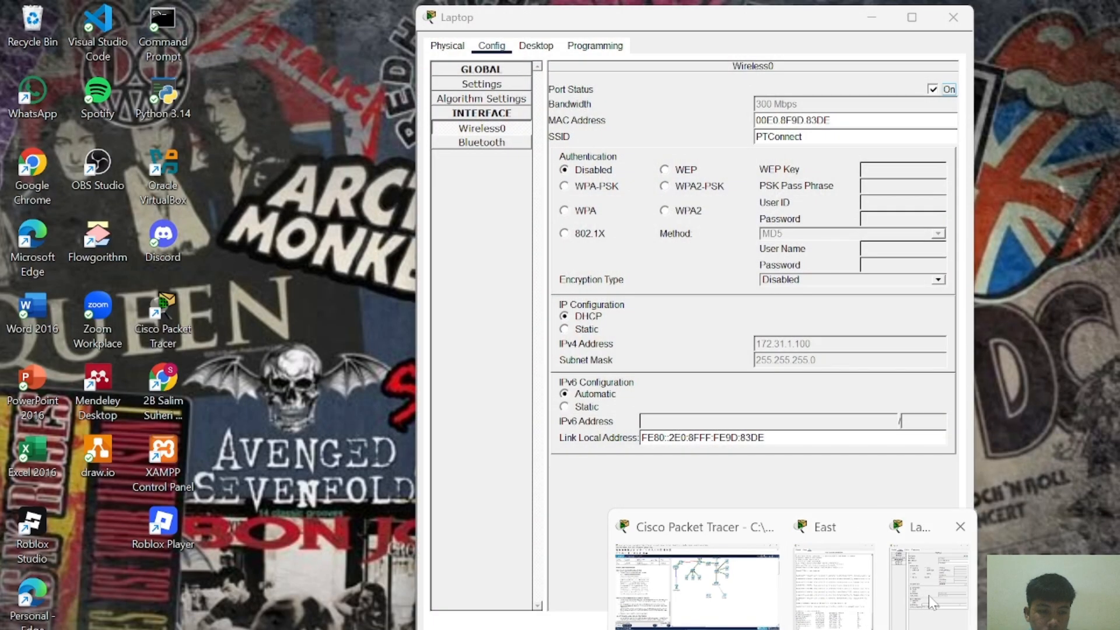
pyautogui.click(928, 595)
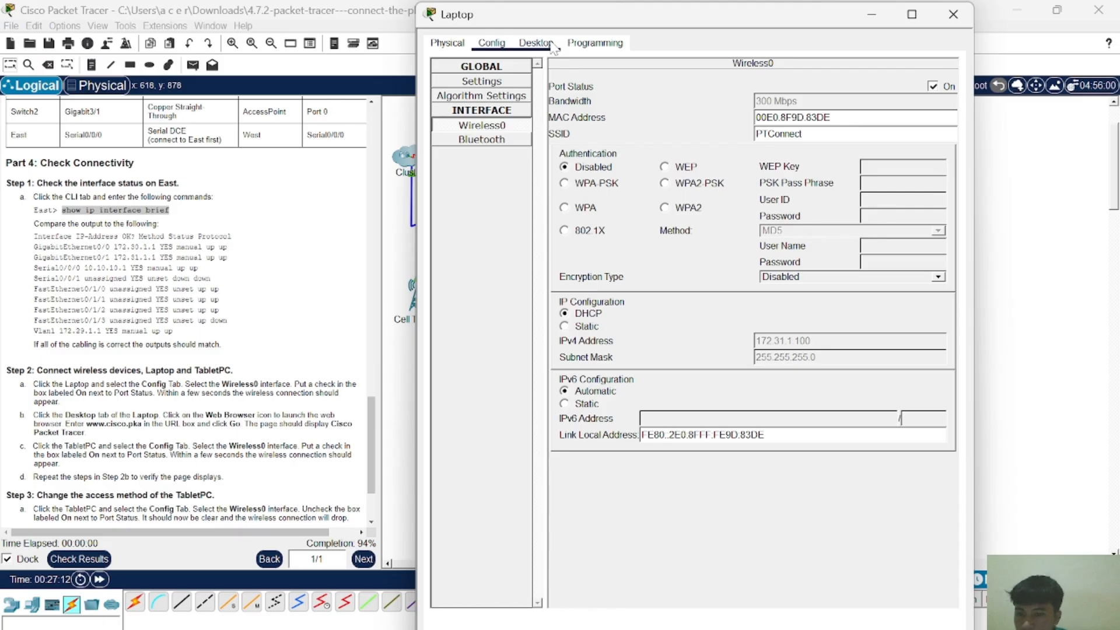
pyautogui.scroll(-3, 184, 411)
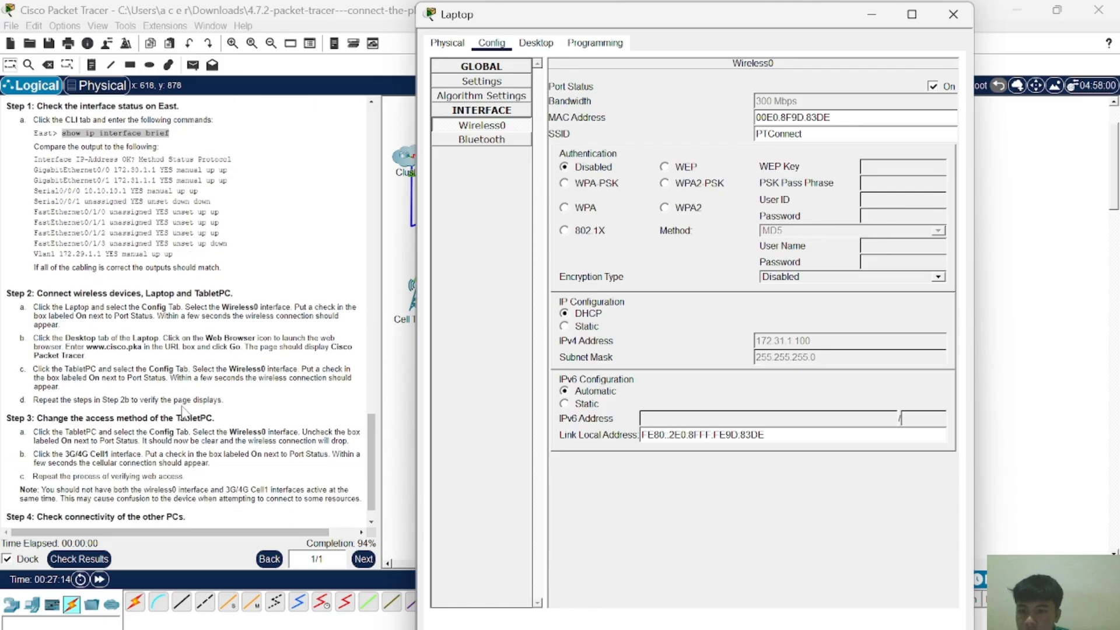
pyautogui.scroll(-1, 183, 411)
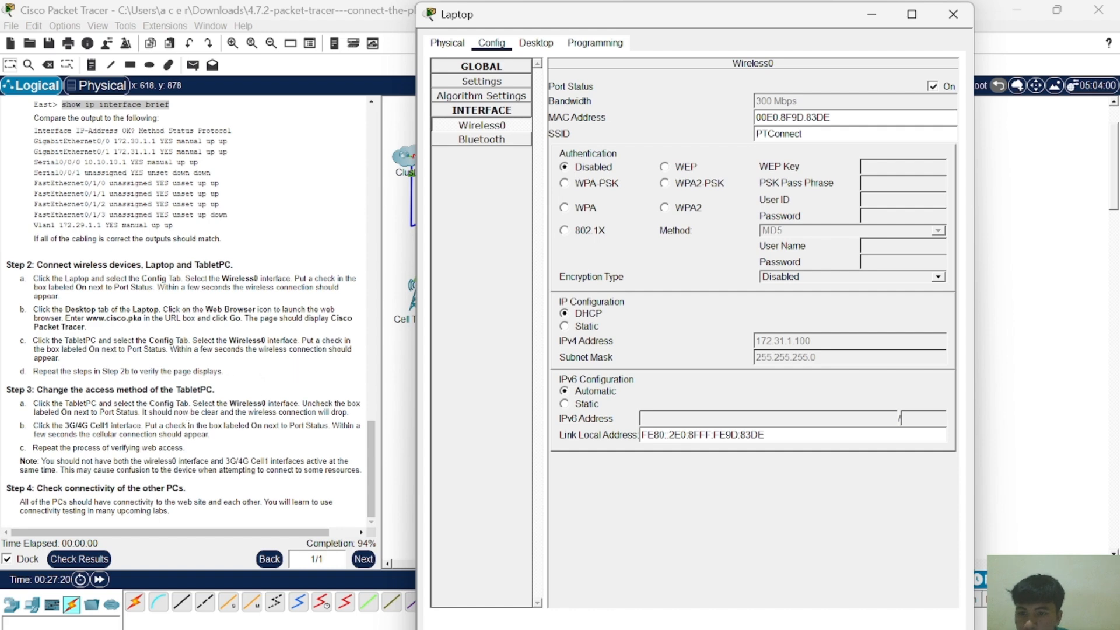
pyautogui.click(547, 44)
pyautogui.click(911, 122)
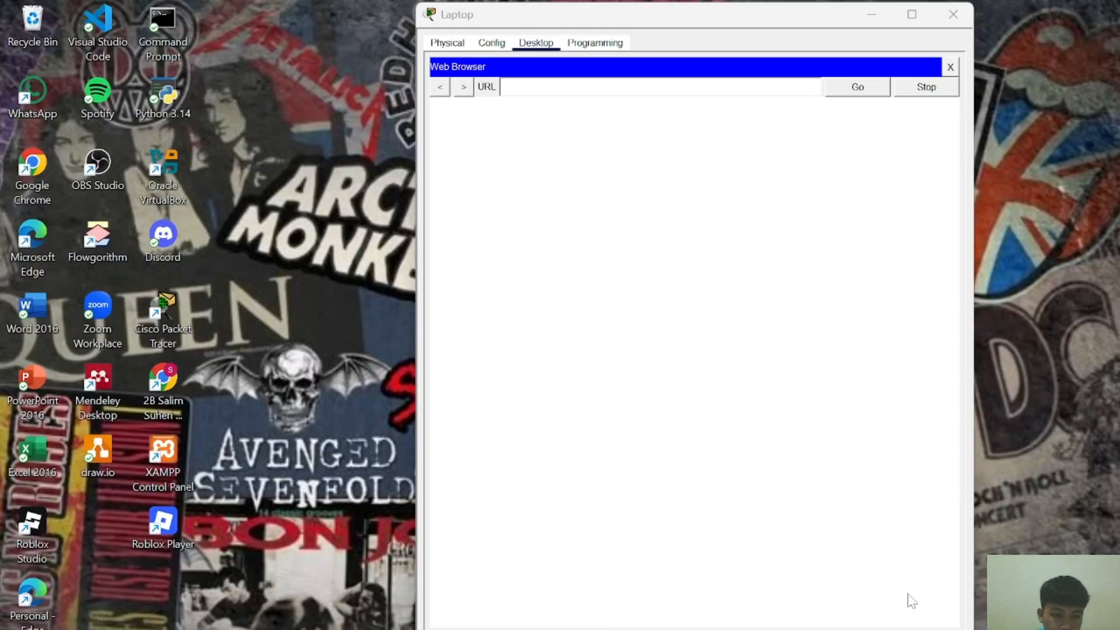
pyautogui.click(907, 599)
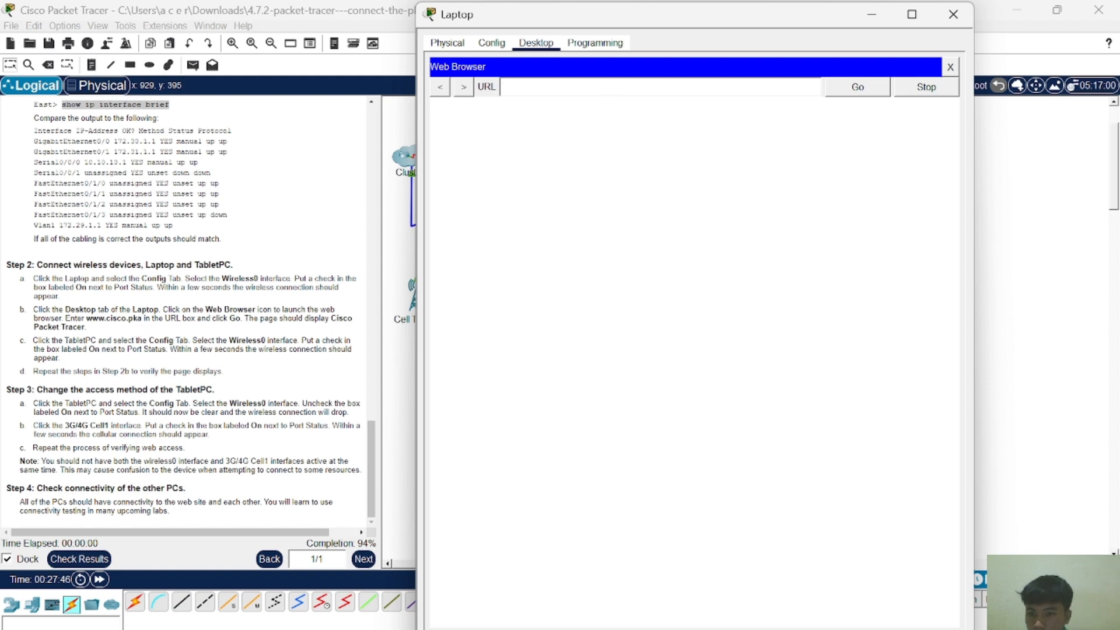
pyautogui.click(143, 319)
pyautogui.moveTo(143, 318); pyautogui.dragTo(87, 318)
pyautogui.rightClick(88, 319)
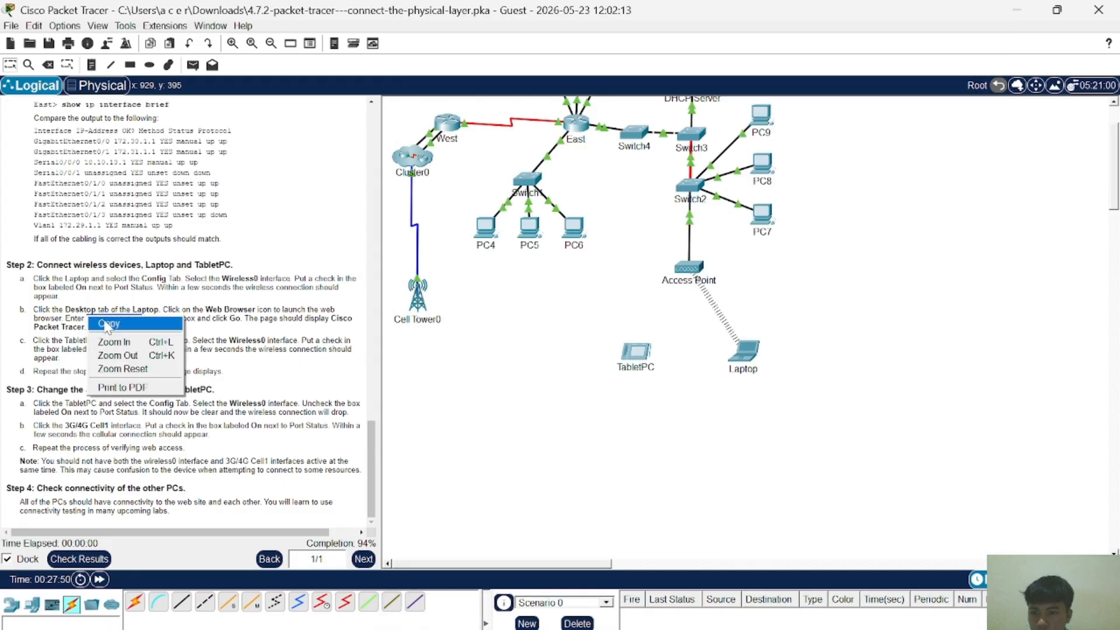
pyautogui.click(104, 322)
pyautogui.click(183, 333)
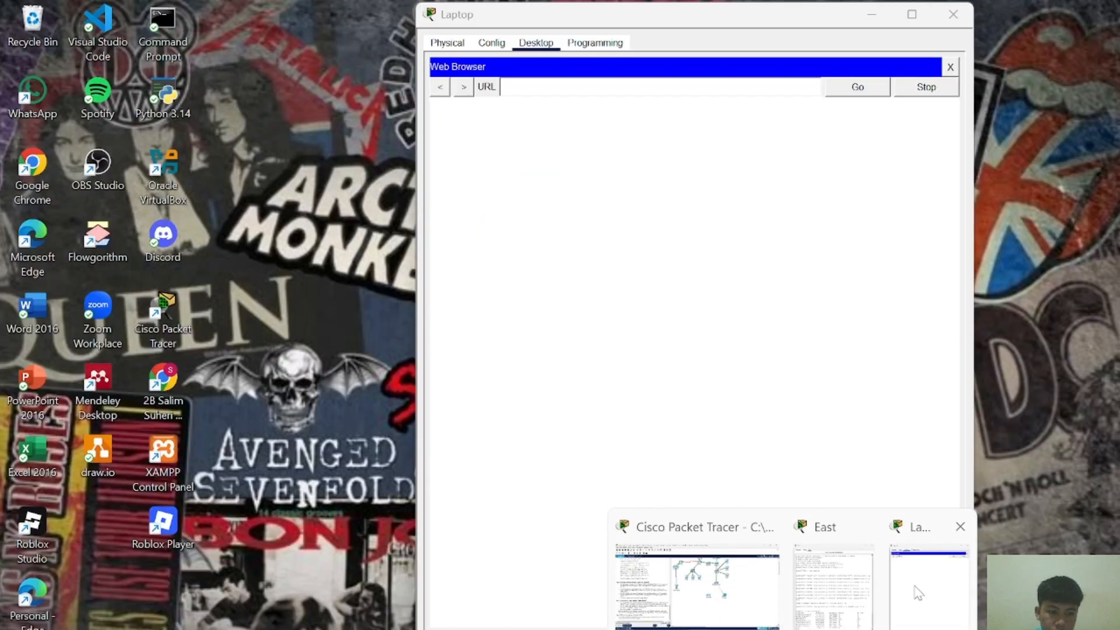
pyautogui.click(915, 593)
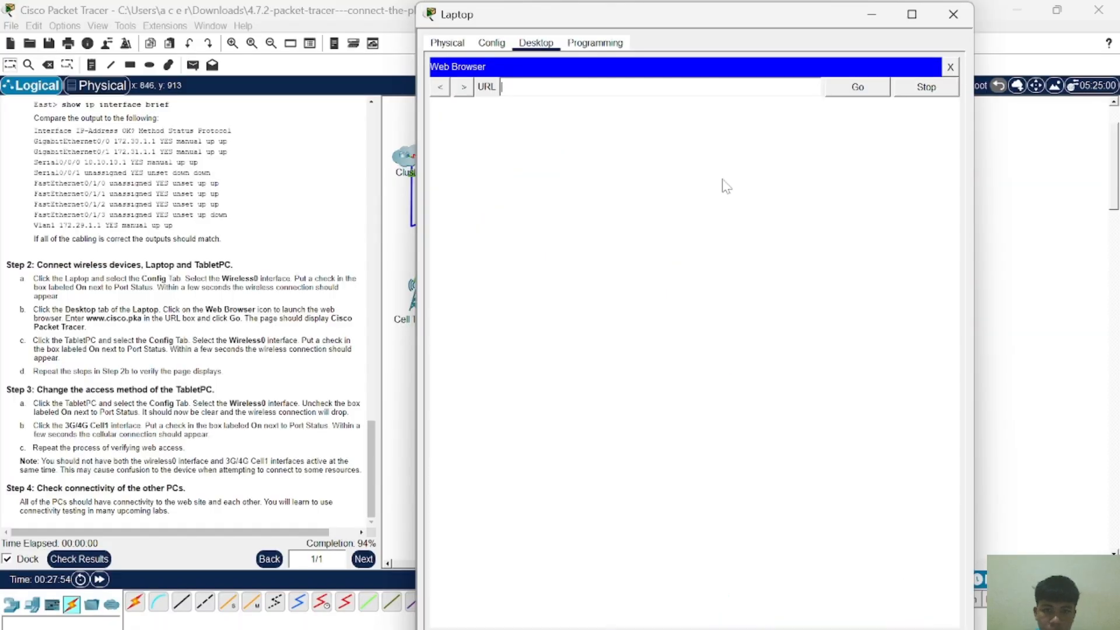
pyautogui.rightClick(629, 90)
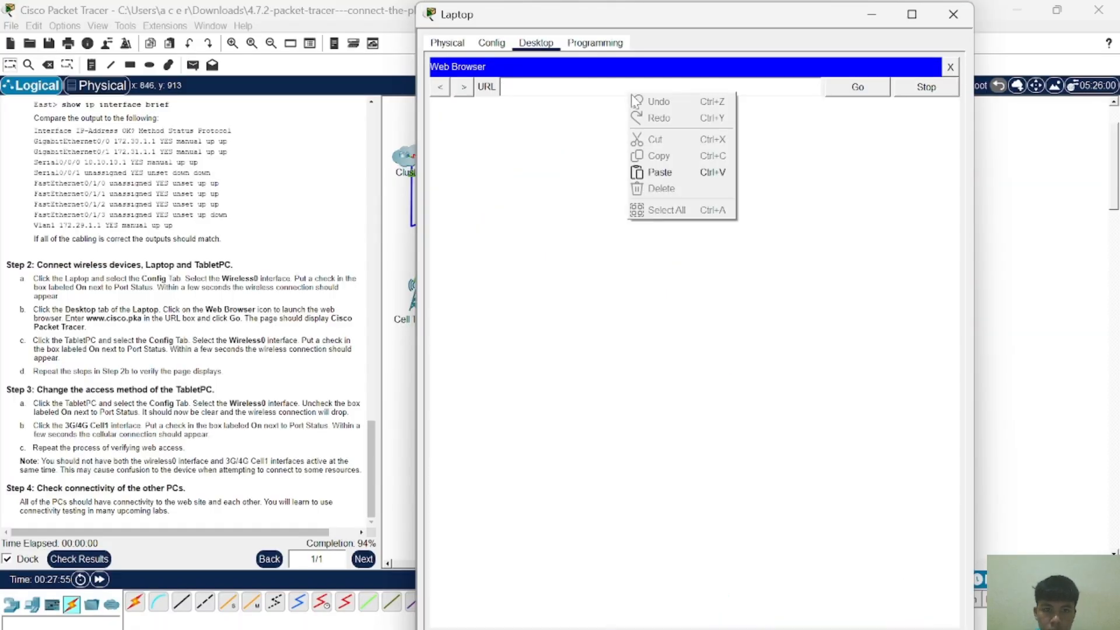
pyautogui.click(665, 172)
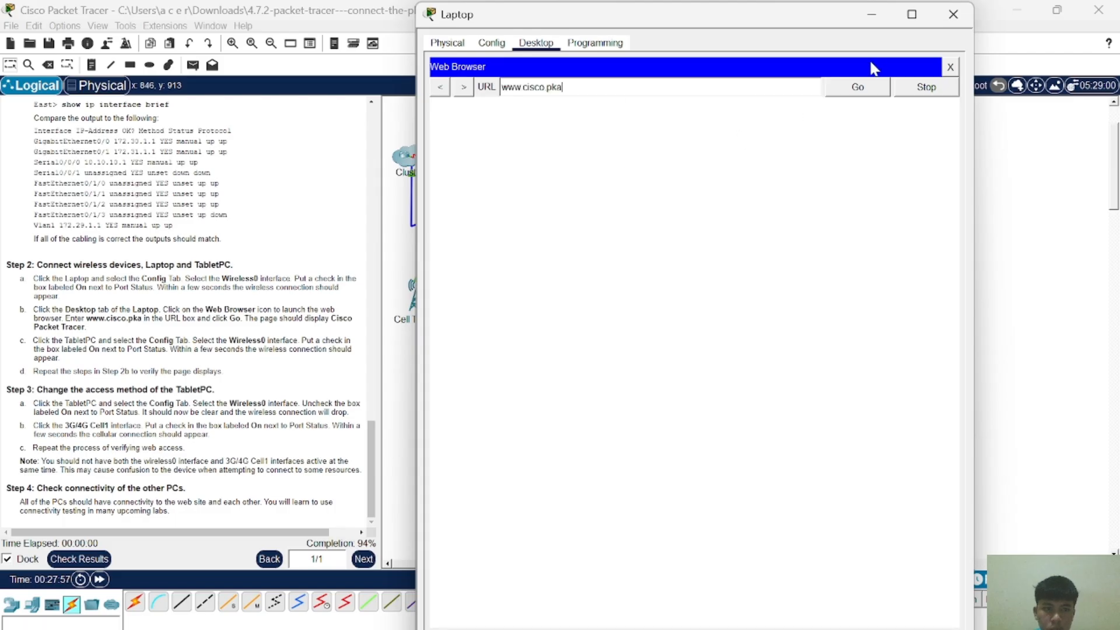
pyautogui.click(866, 92)
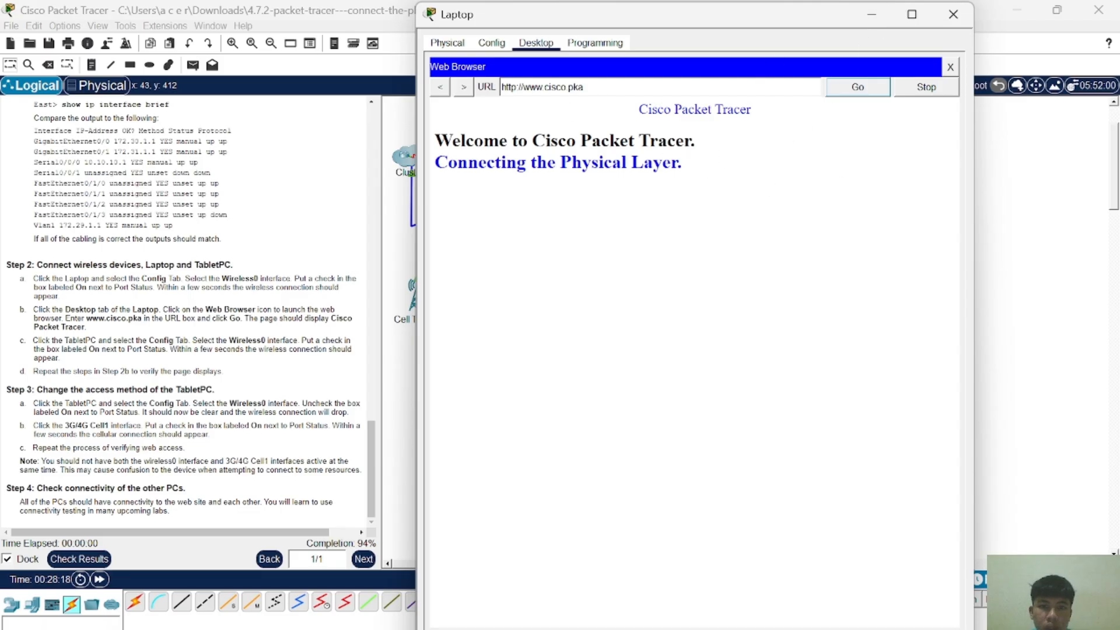
# Step: Close the Laptop's web browser and its device window, keeping the East router window minimized
pyautogui.click(869, 19)
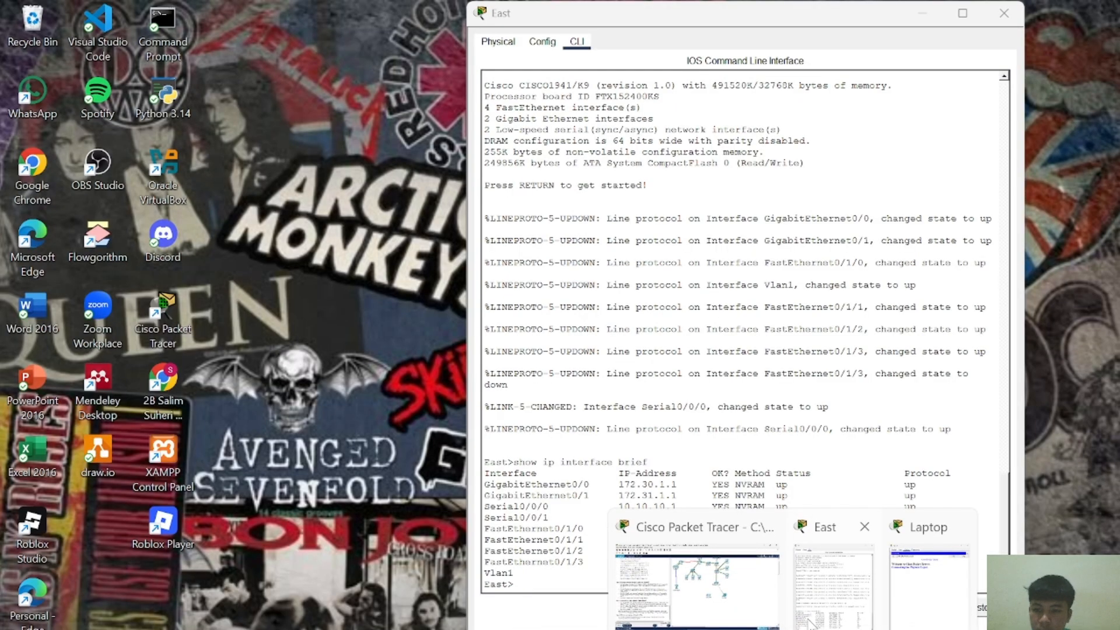
pyautogui.click(811, 618)
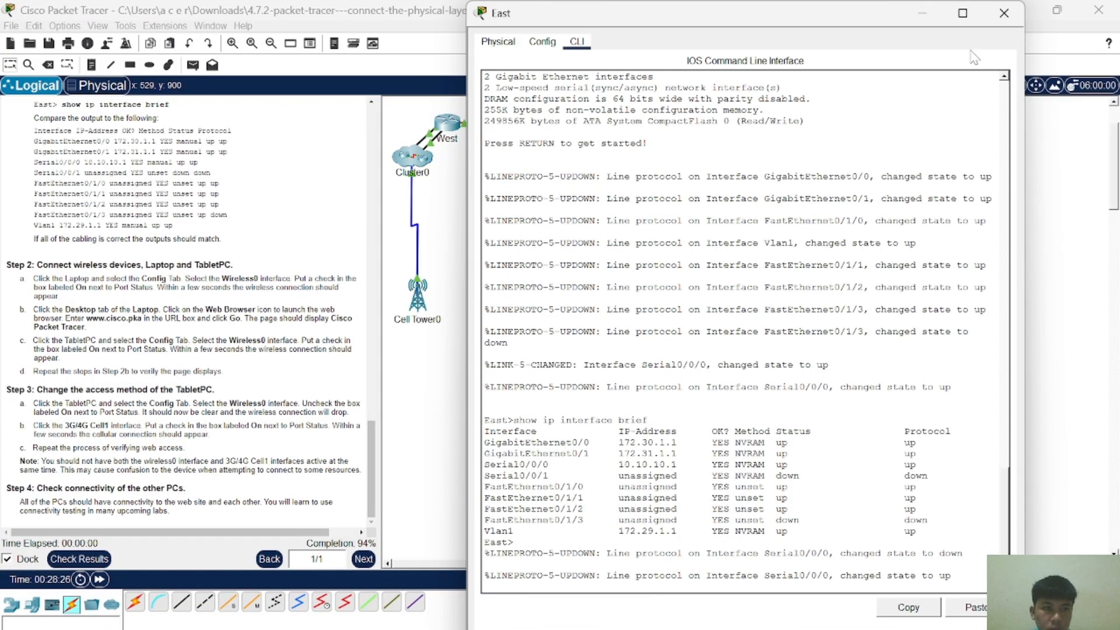
pyautogui.click(917, 13)
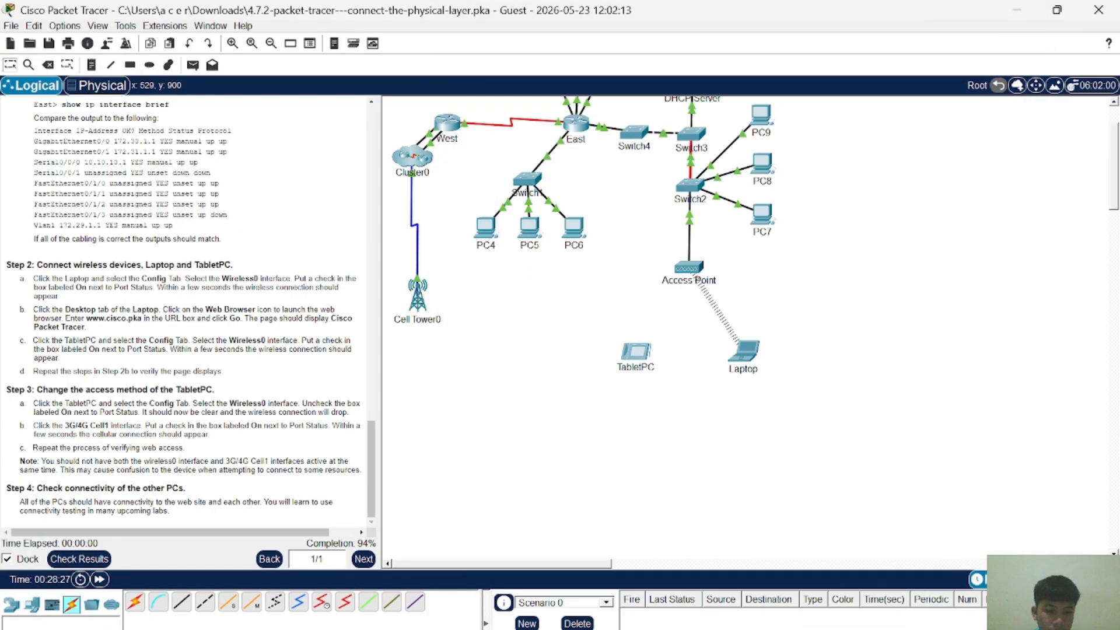
pyautogui.moveTo(811, 624)
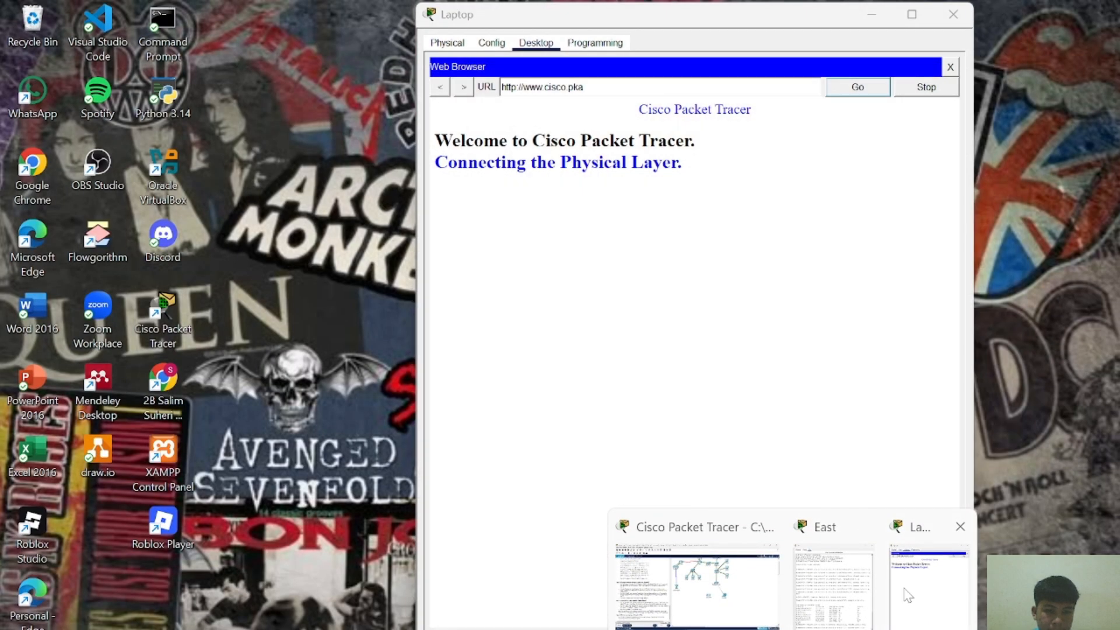
pyautogui.click(908, 595)
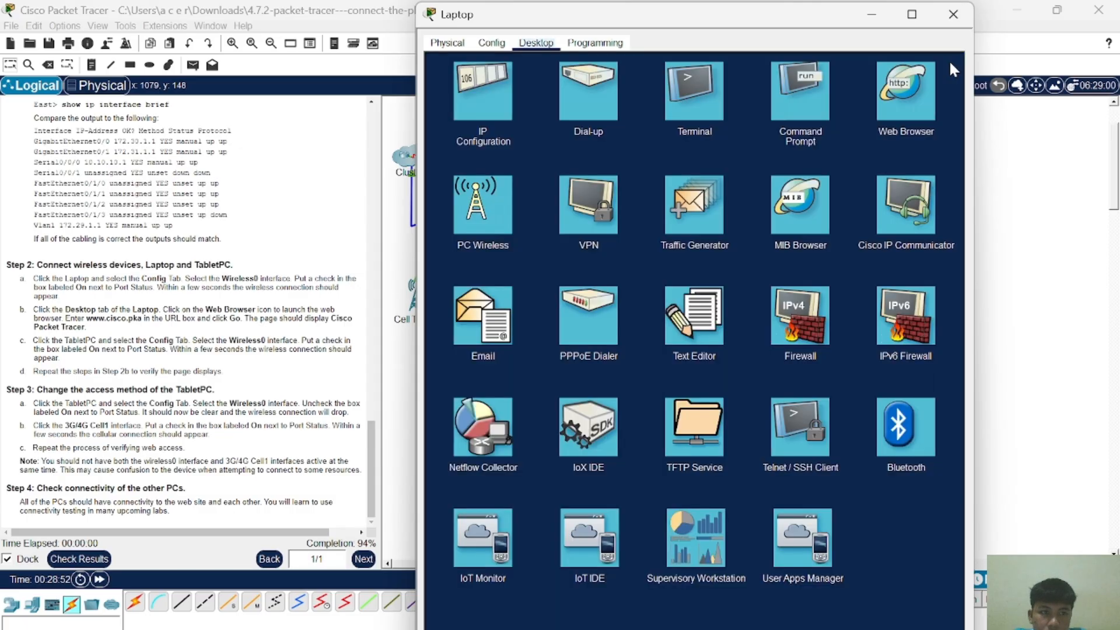
pyautogui.click(949, 67)
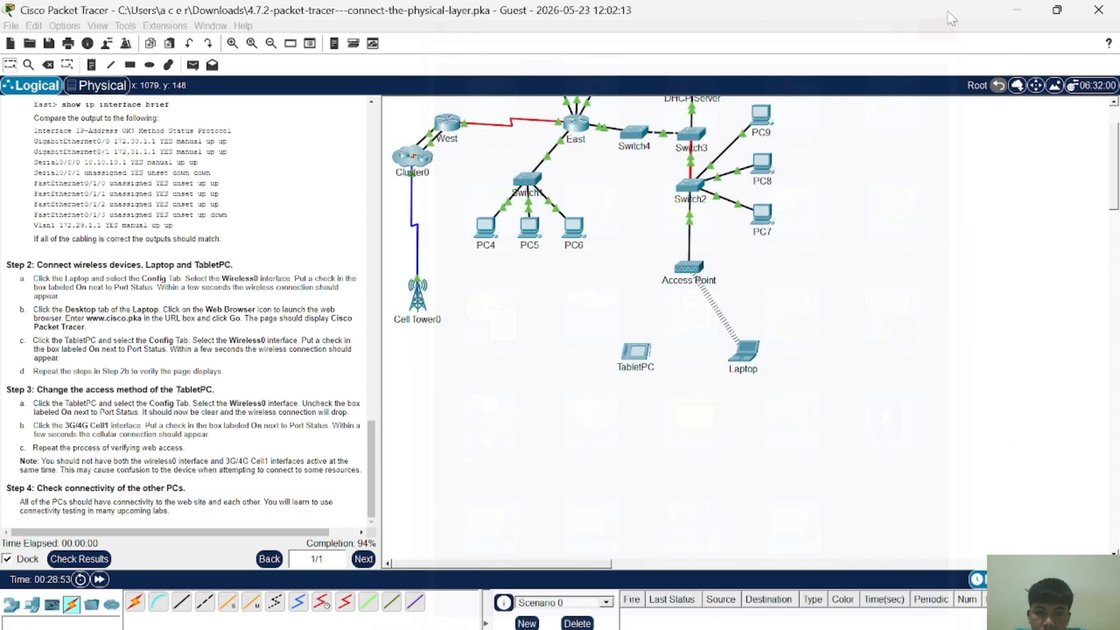
pyautogui.click(952, 14)
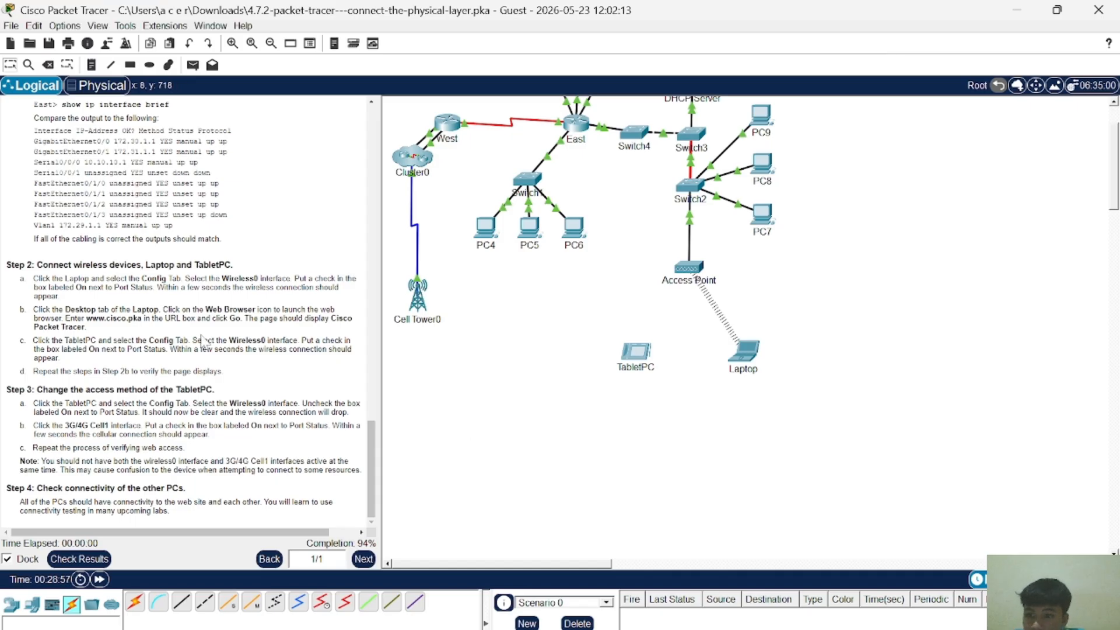
# Step: Review the Step 2 instructions, and open the TabletPC's device window at normal size beside them
pyautogui.scroll(5, 204, 343)
pyautogui.scroll(-5, 204, 342)
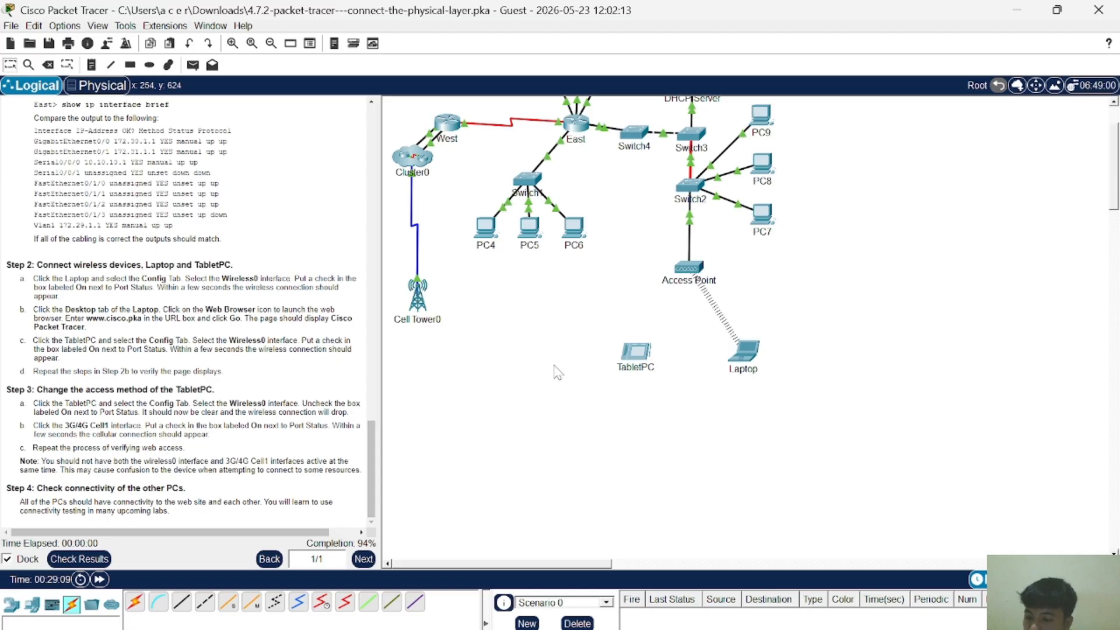
pyautogui.click(651, 363)
pyautogui.moveTo(575, 10); pyautogui.dragTo(825, 2)
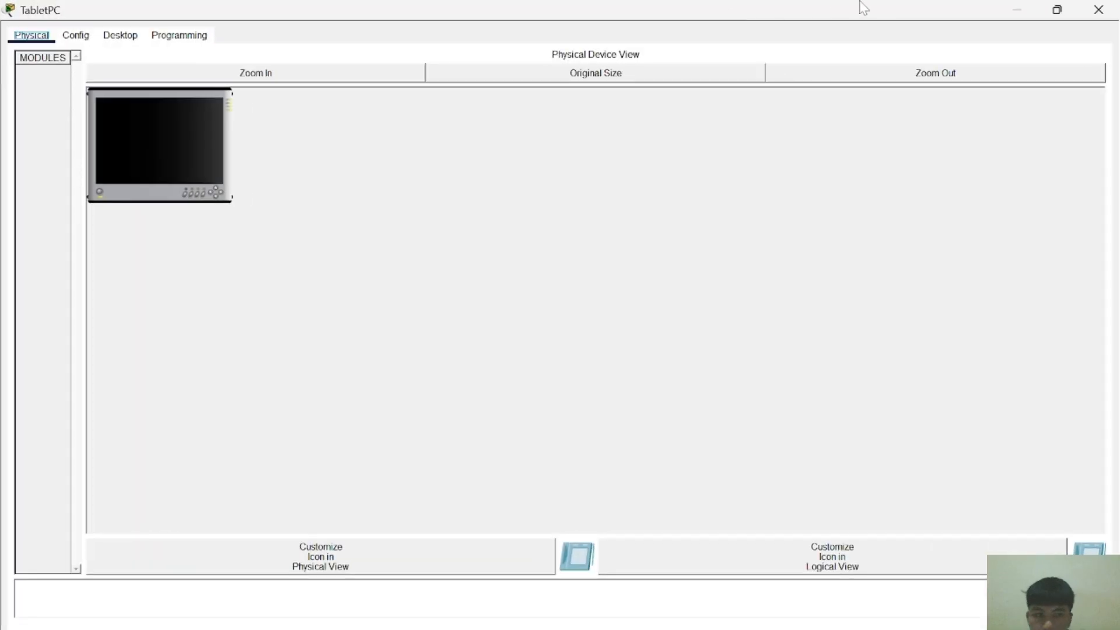
pyautogui.click(1057, 10)
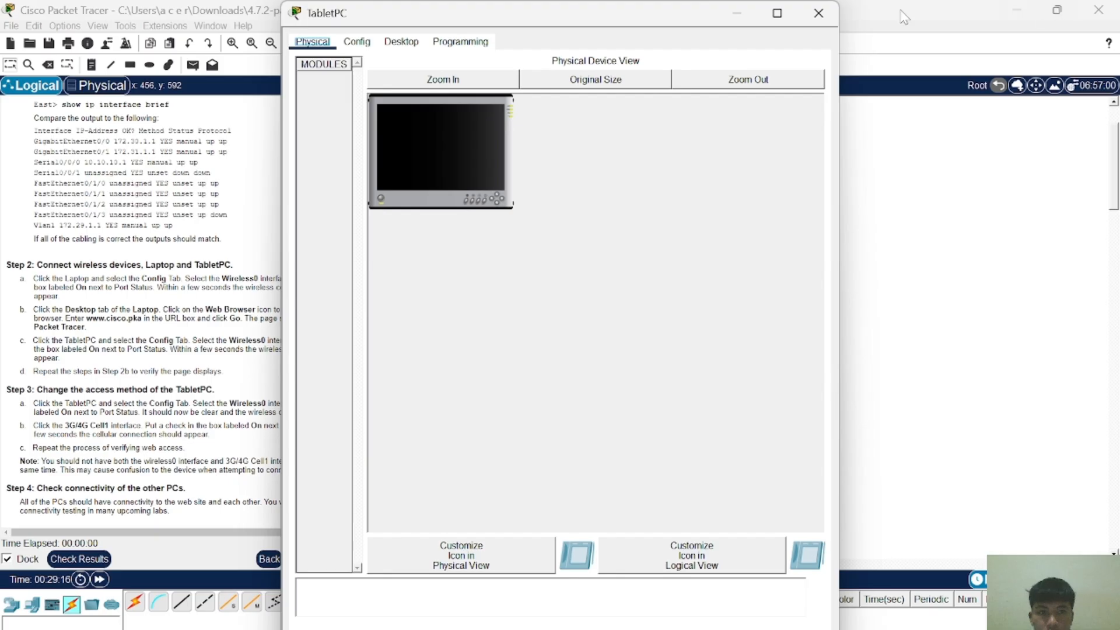
pyautogui.moveTo(637, 13); pyautogui.dragTo(831, 26)
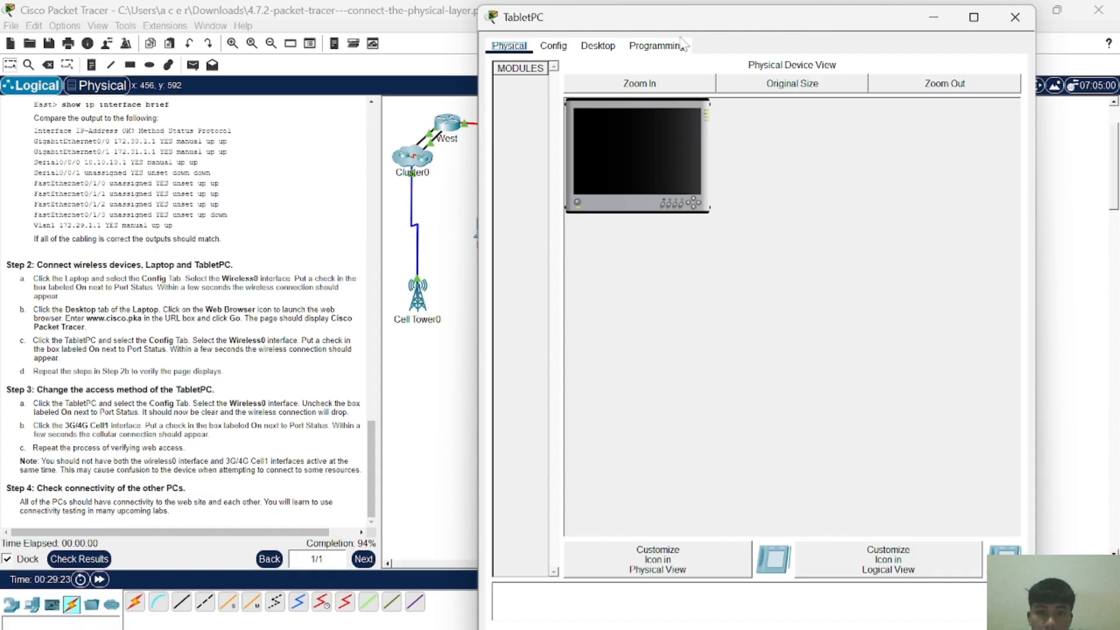
# Step: Change the TabletPC's access method by leaving its Wireless0 port off and turning on its 3G/4G Cell1 port
pyautogui.click(554, 47)
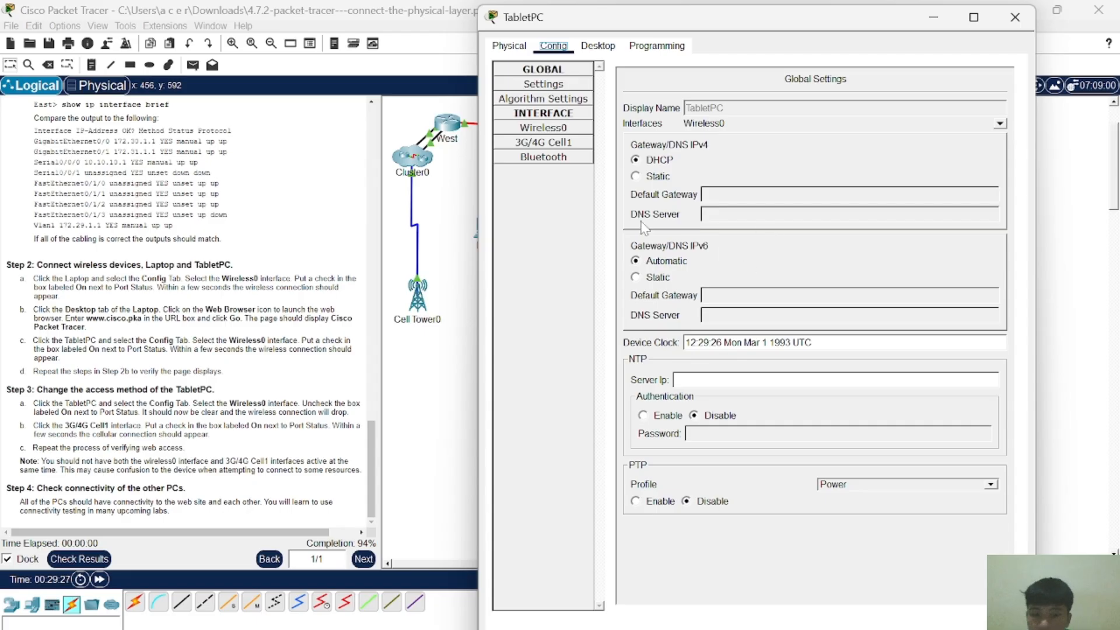
pyautogui.click(525, 130)
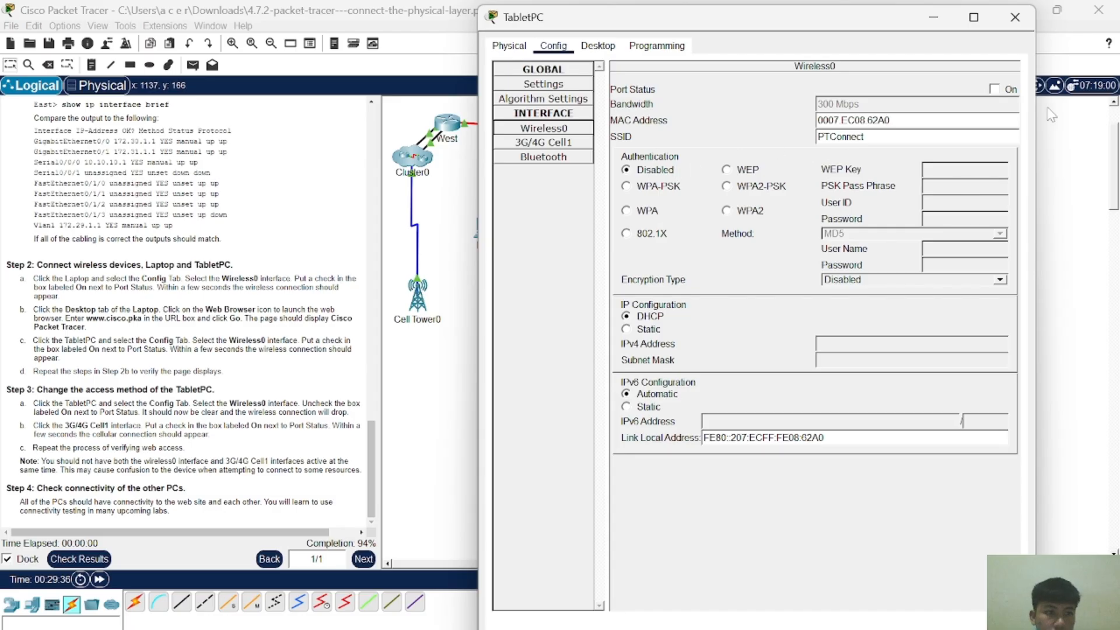
pyautogui.click(995, 90)
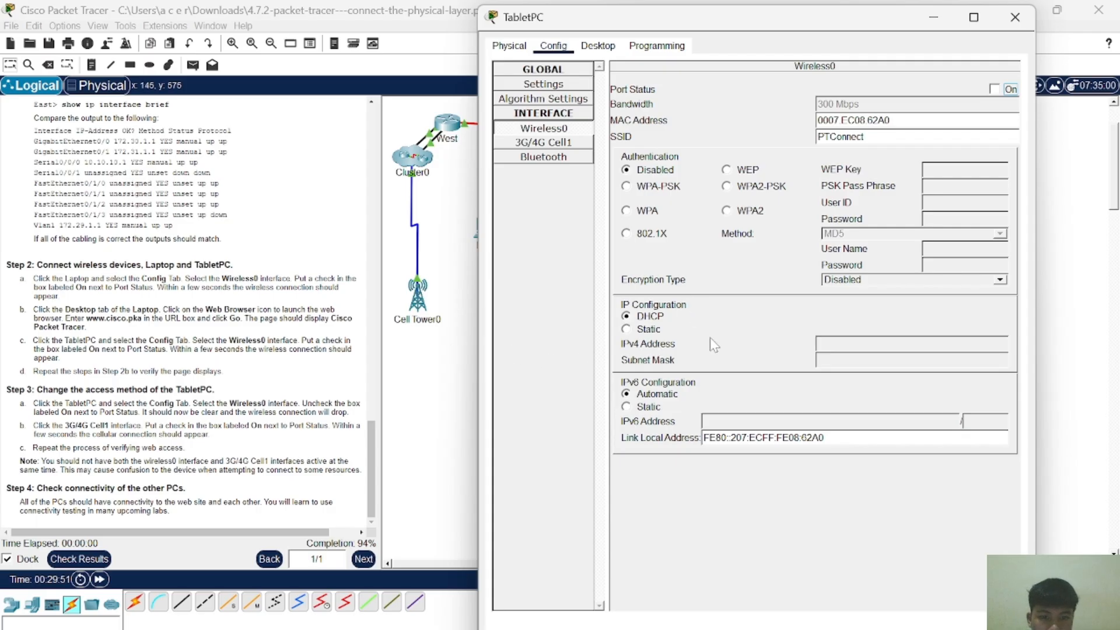
pyautogui.click(578, 143)
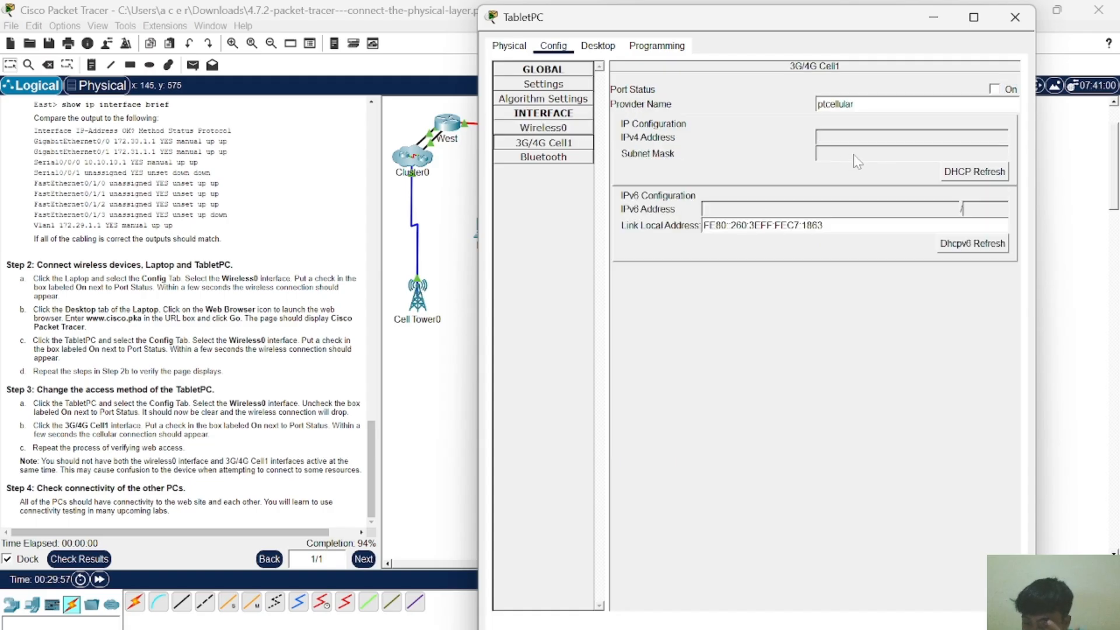
pyautogui.click(995, 89)
pyautogui.click(994, 89)
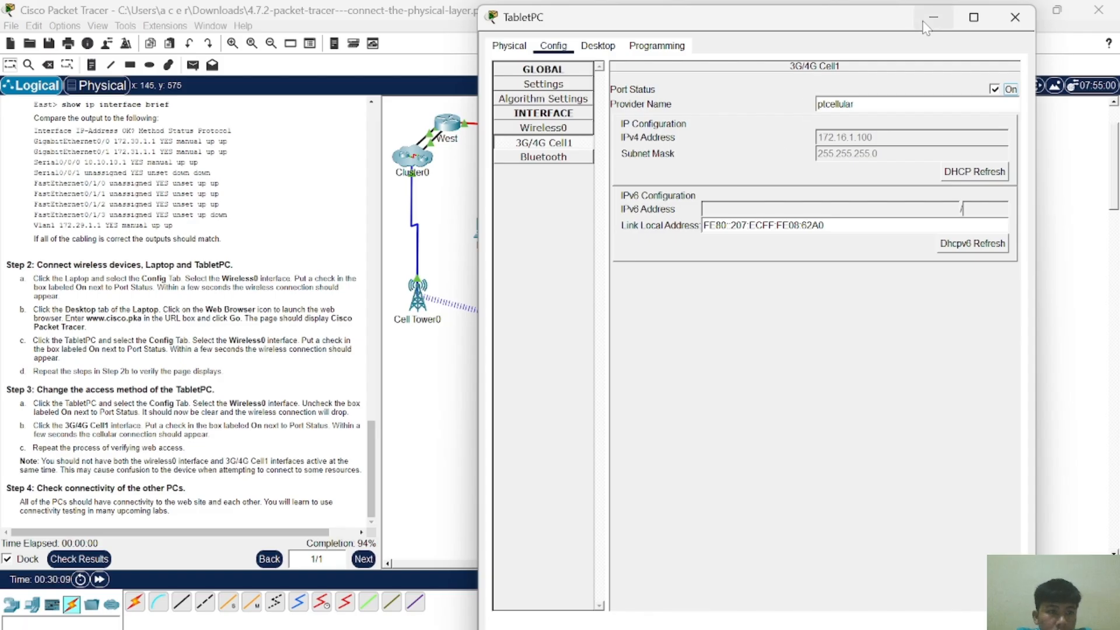
# Step: Open the TabletPC's web browser and bring its device window back in front of the topology
pyautogui.click(604, 47)
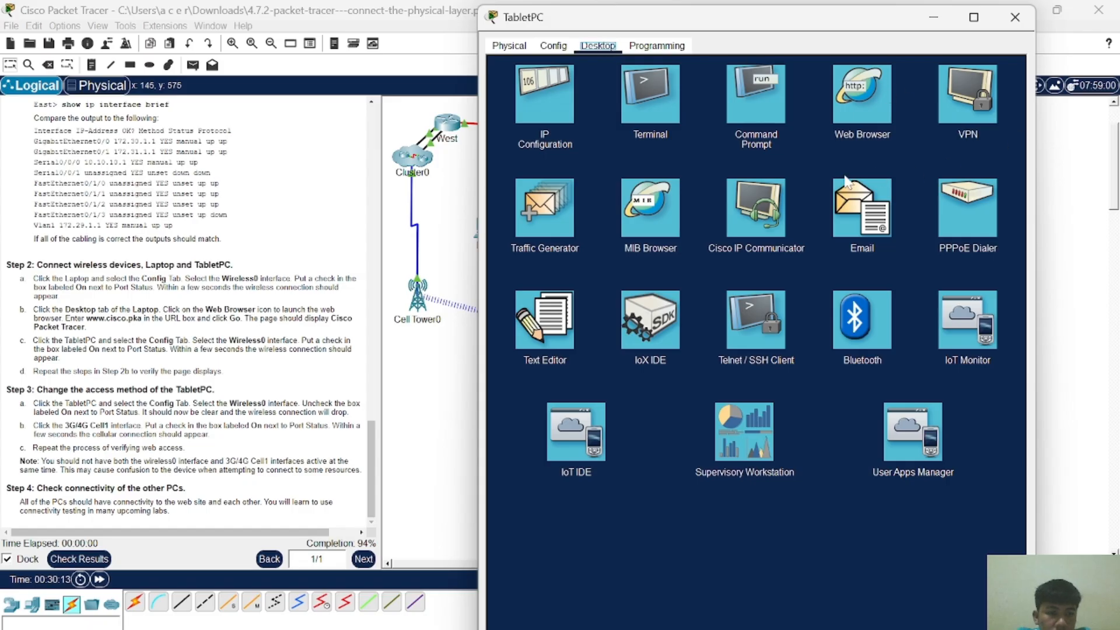
pyautogui.click(856, 112)
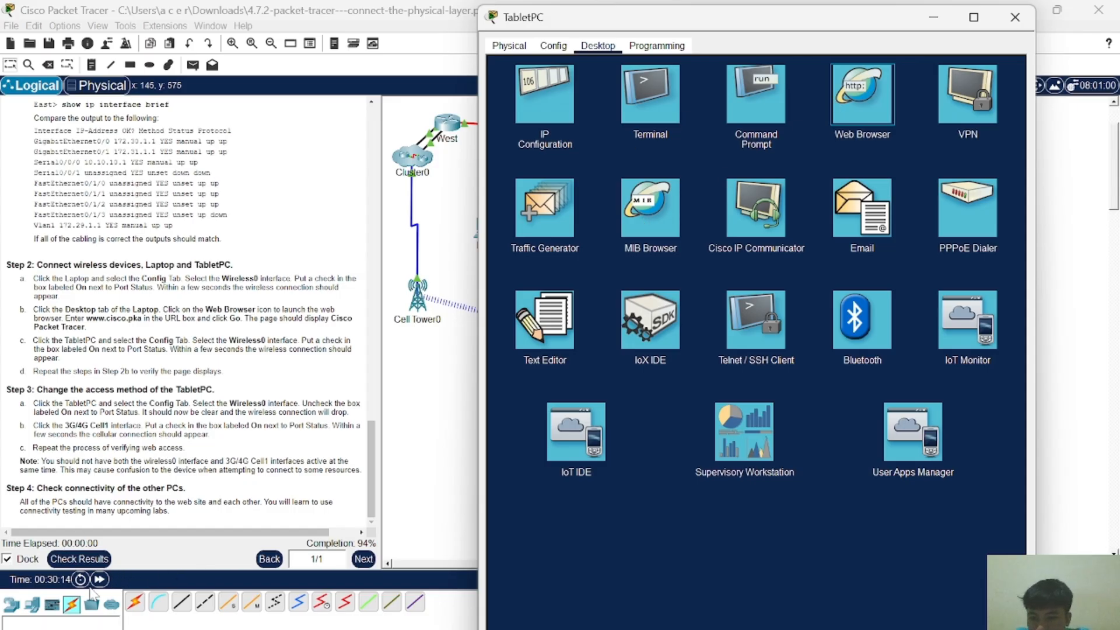
pyautogui.click(860, 100)
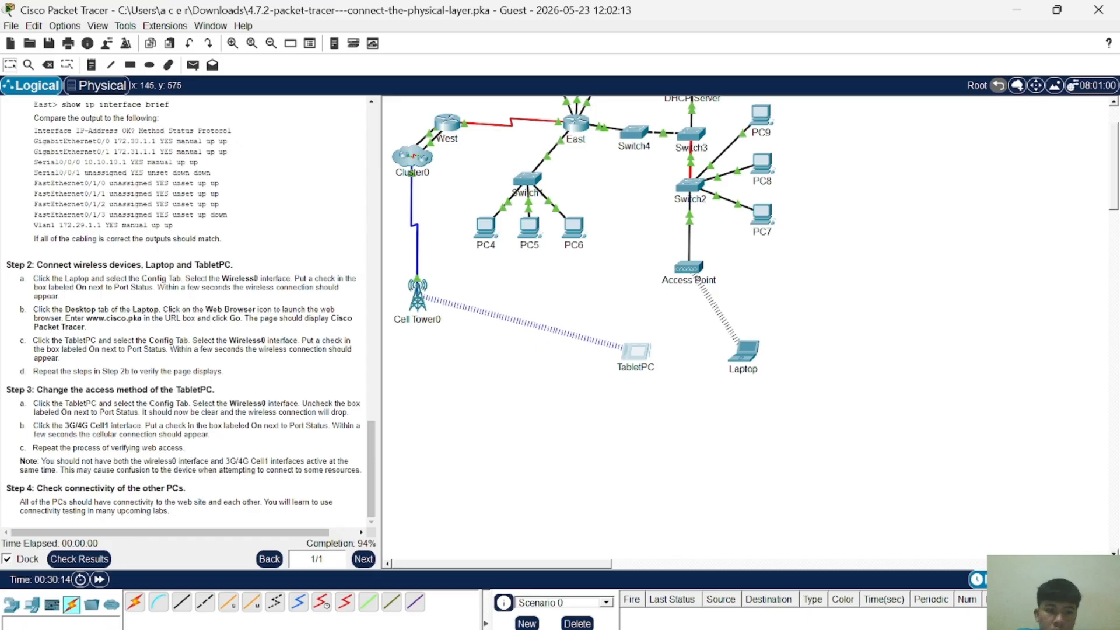
pyautogui.moveTo(792, 627)
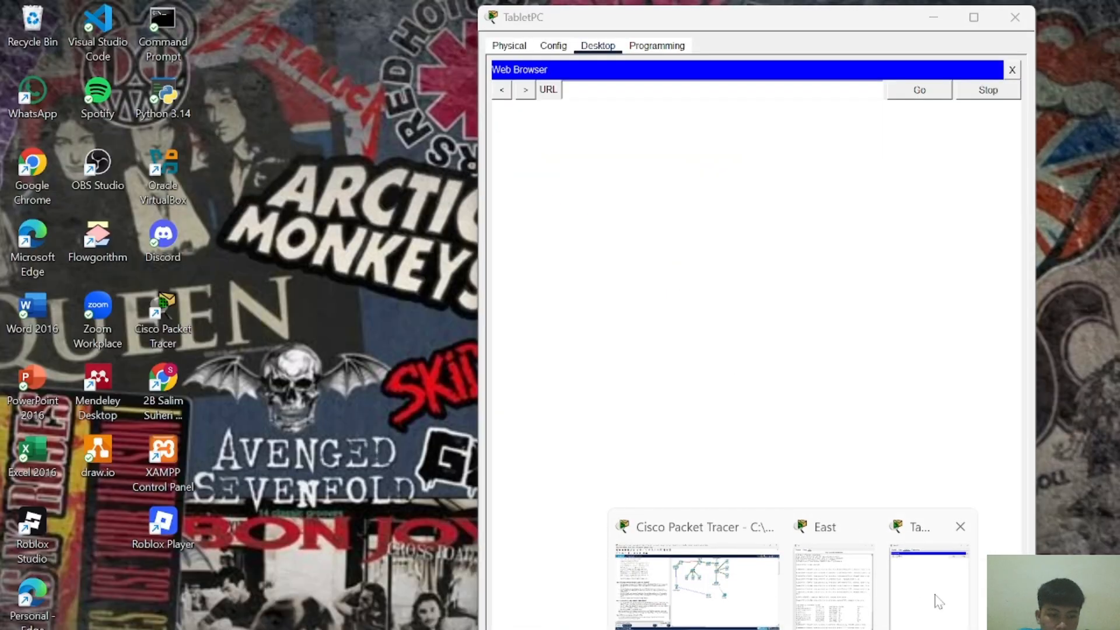
pyautogui.click(935, 599)
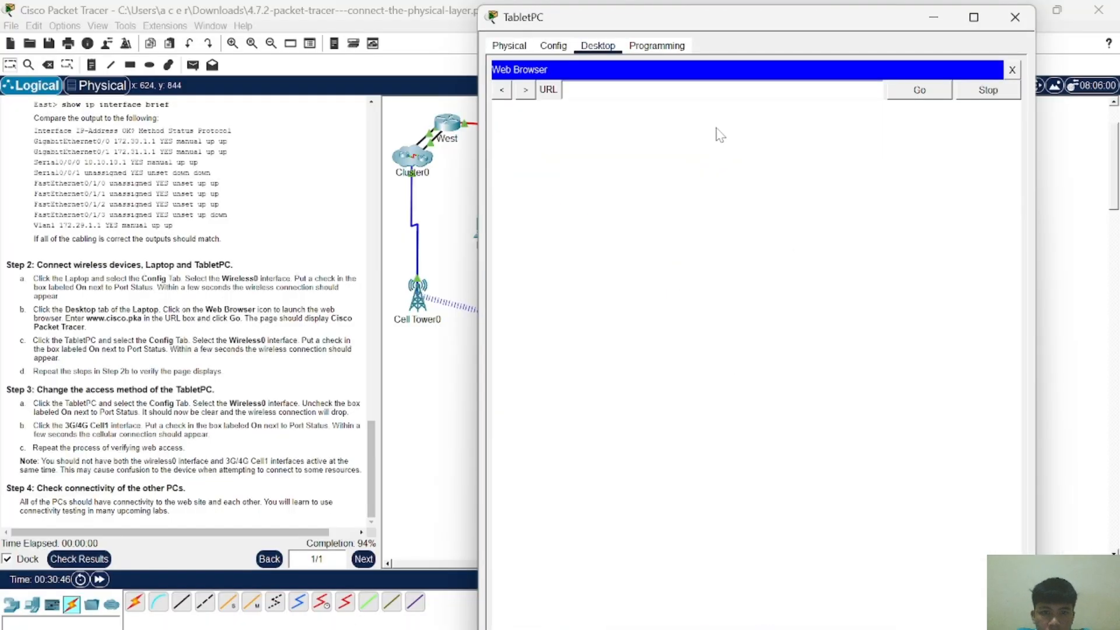
pyautogui.rightClick(675, 98)
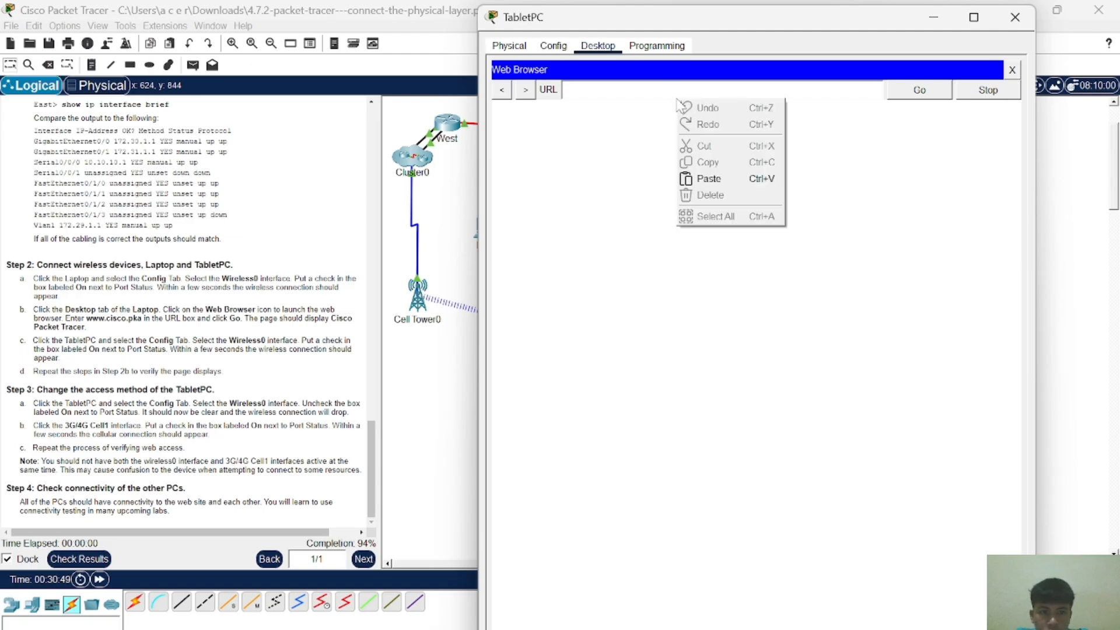
pyautogui.click(708, 177)
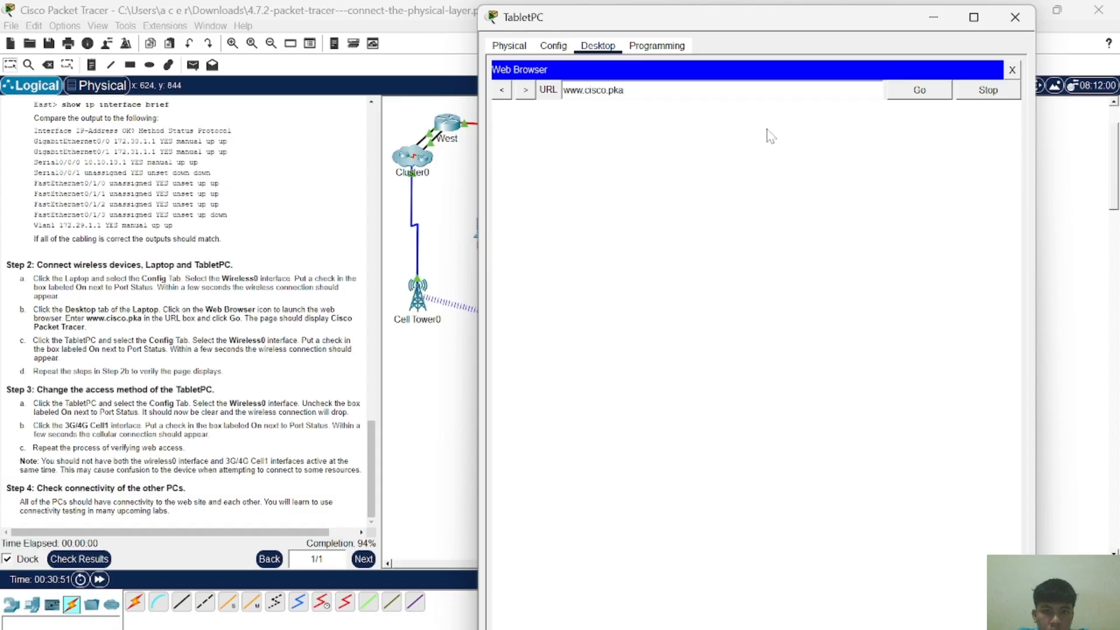
pyautogui.click(899, 97)
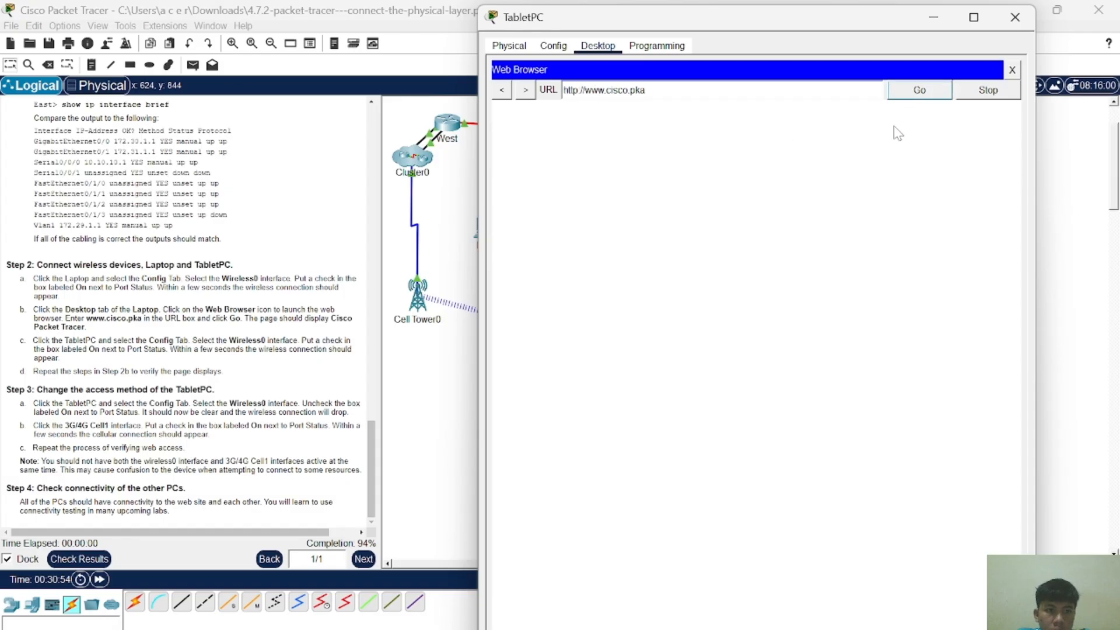
pyautogui.click(908, 95)
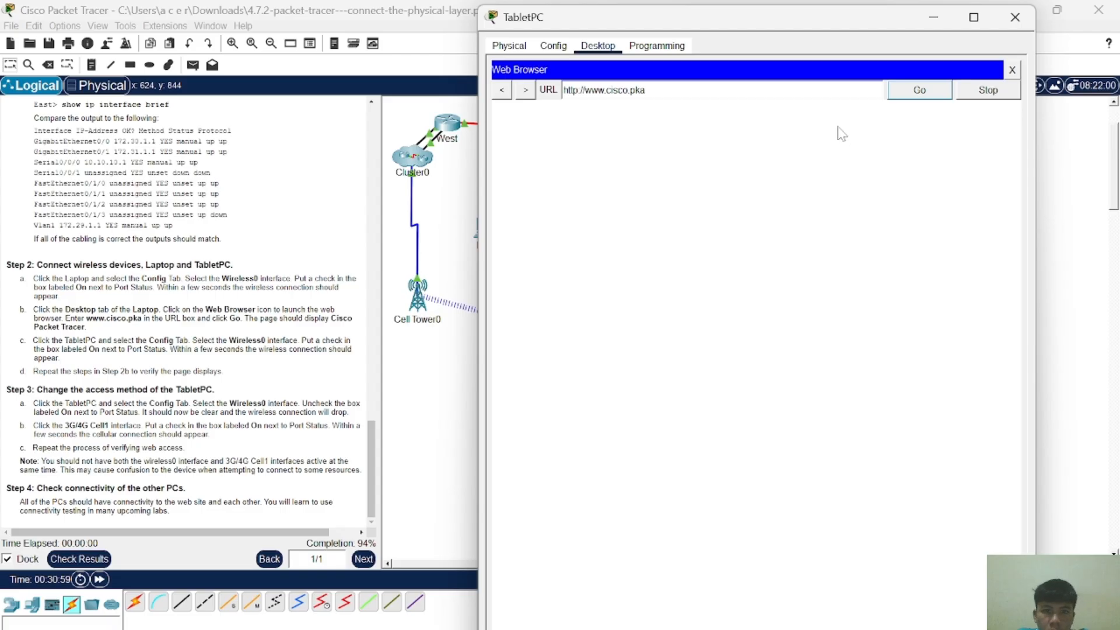
pyautogui.moveTo(825, 28)
pyautogui.mouseDown()
pyautogui.moveTo(742, 30)
pyautogui.moveTo(834, 26)
pyautogui.mouseUp()
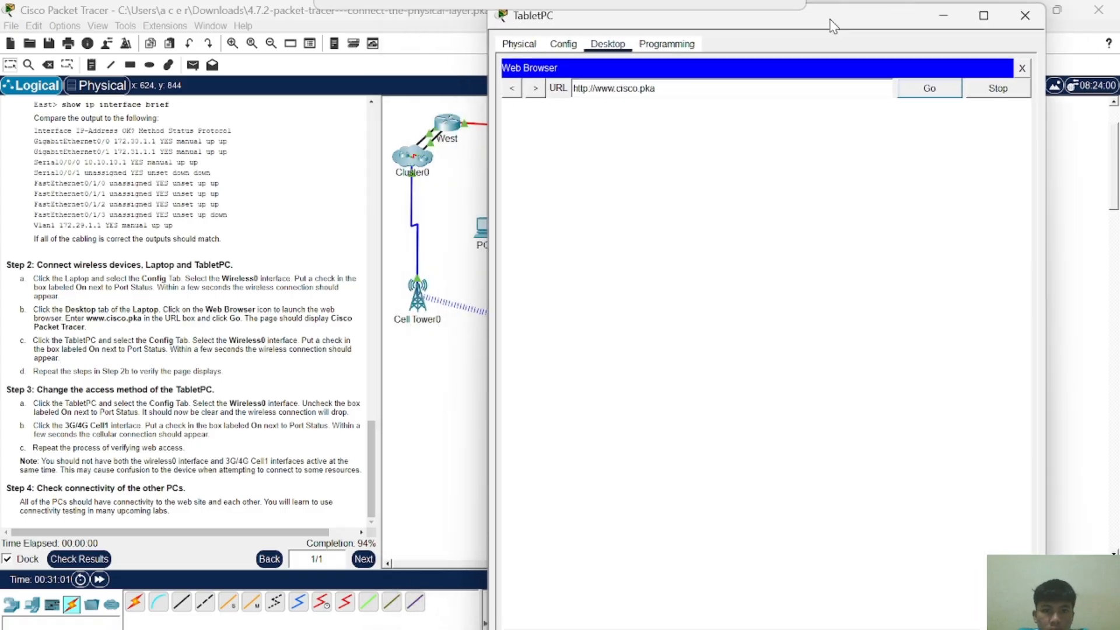
pyautogui.click(1012, 22)
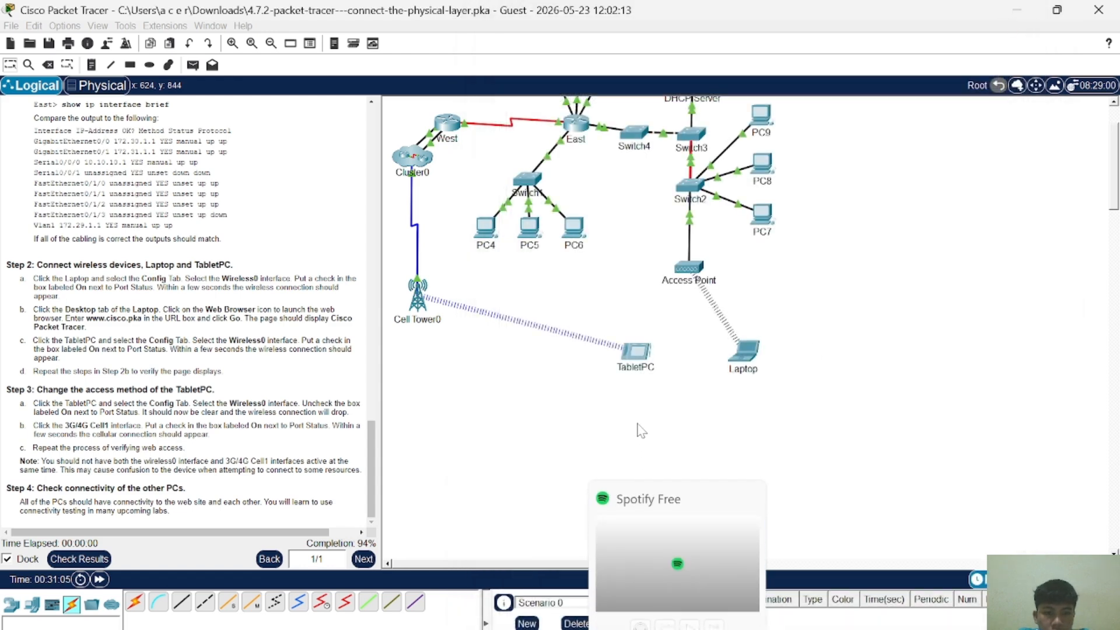
pyautogui.click(640, 348)
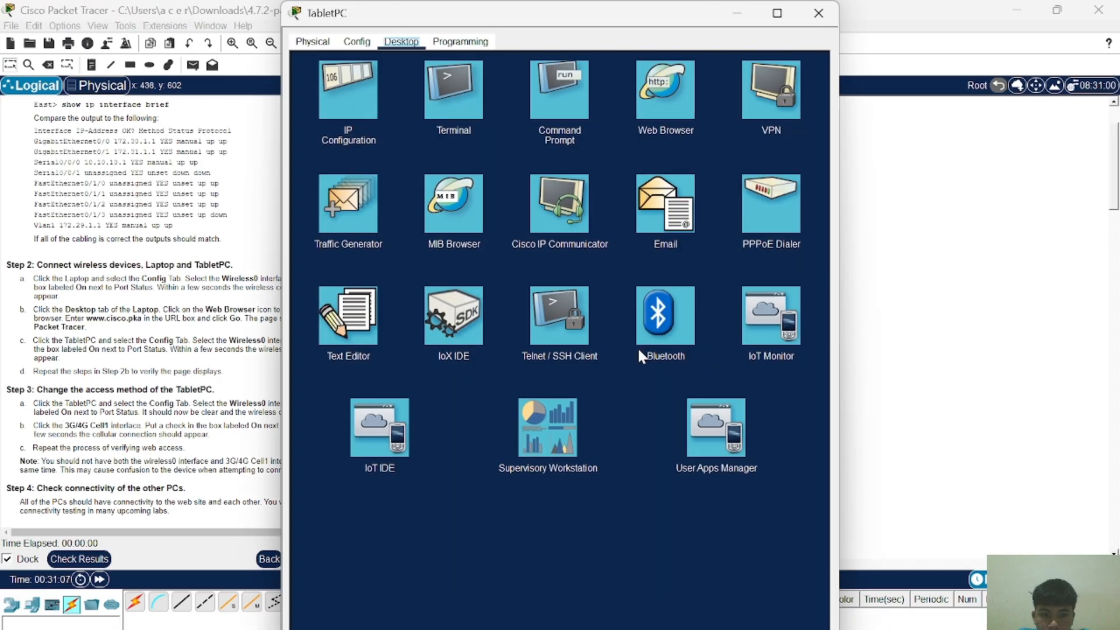
pyautogui.click(659, 105)
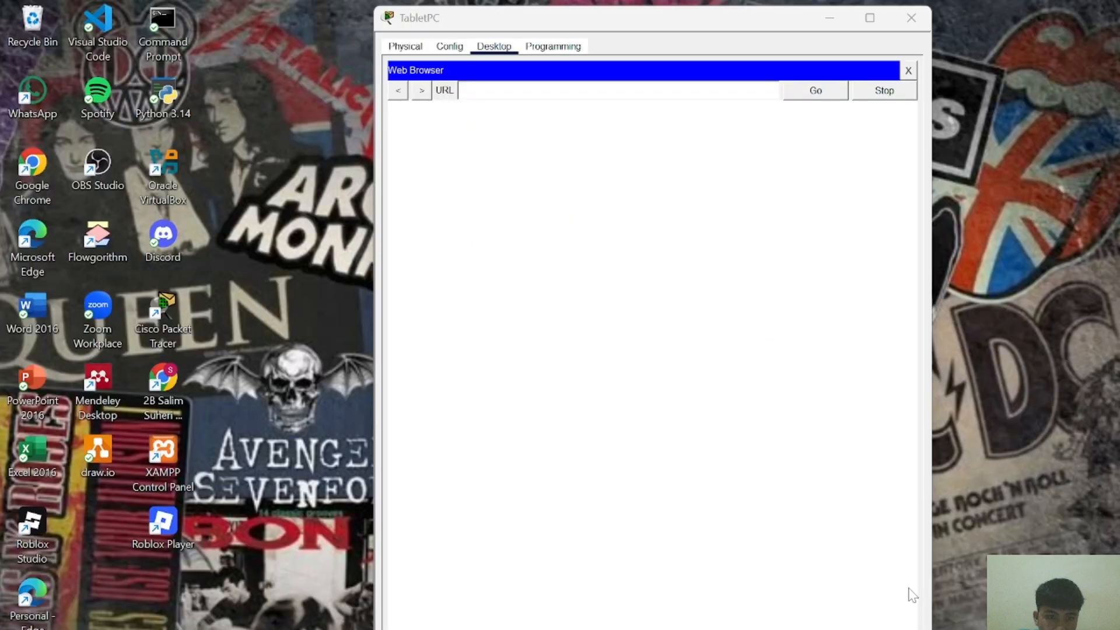
pyautogui.click(912, 593)
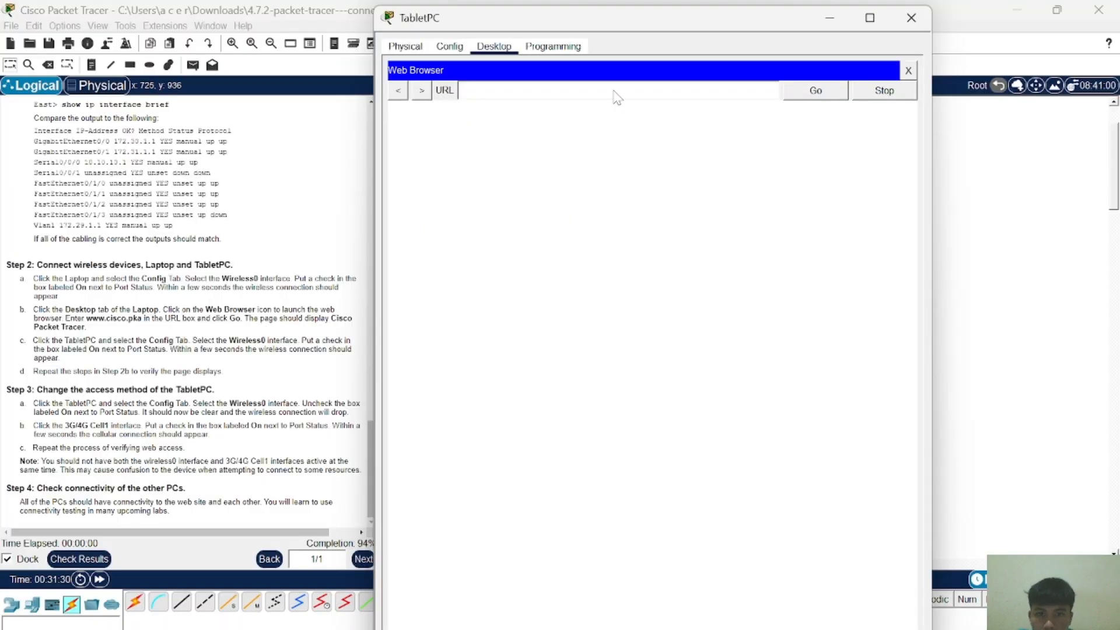
pyautogui.rightClick(616, 93)
pyautogui.click(643, 169)
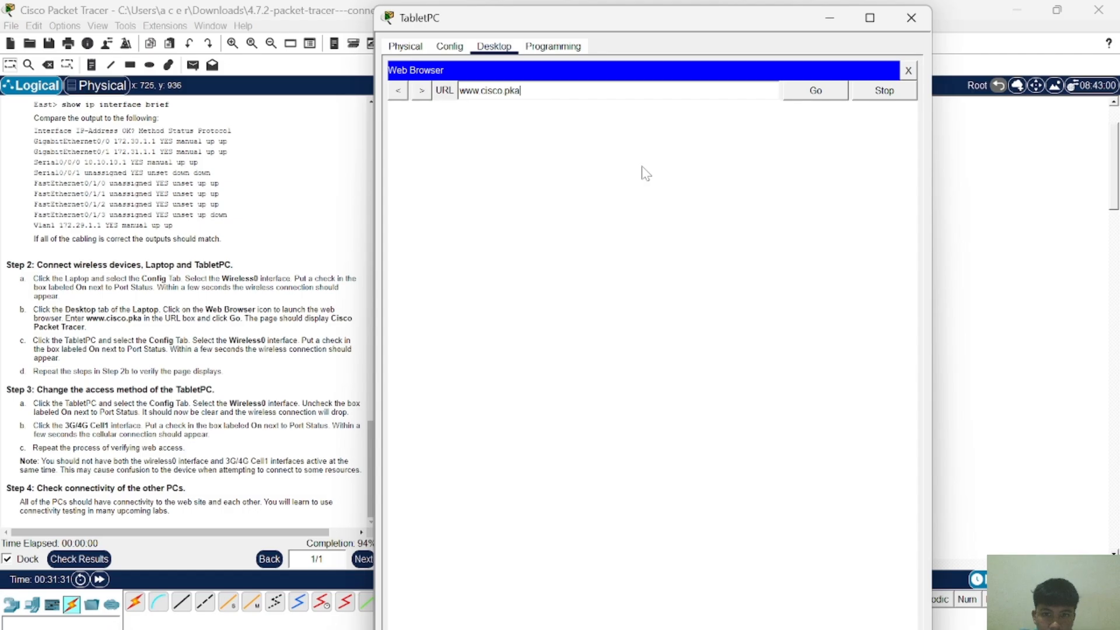
pyautogui.click(815, 92)
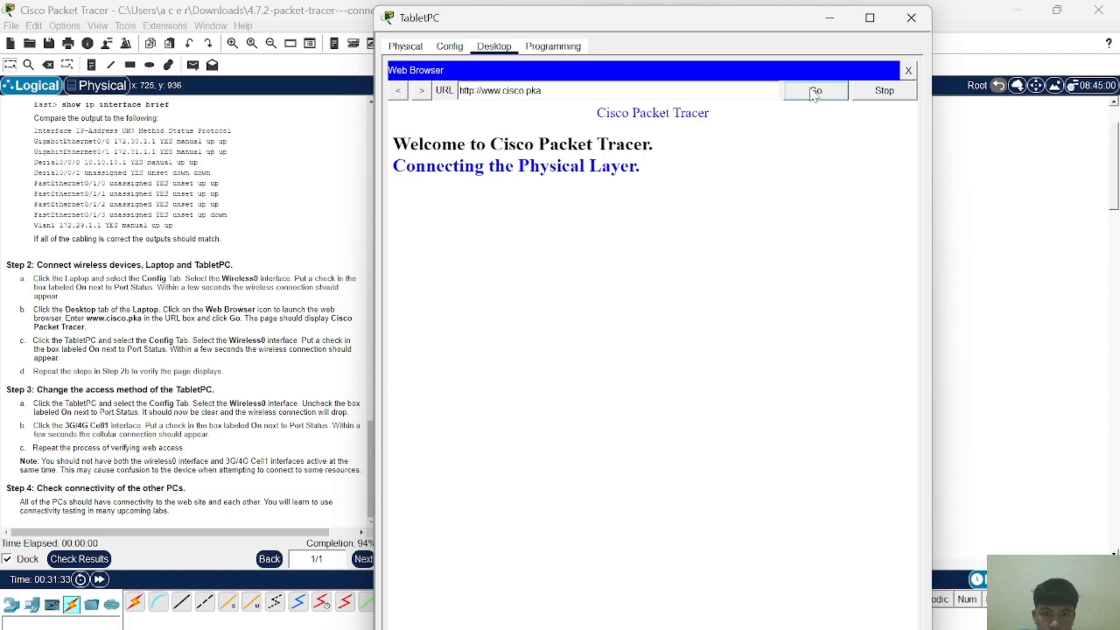